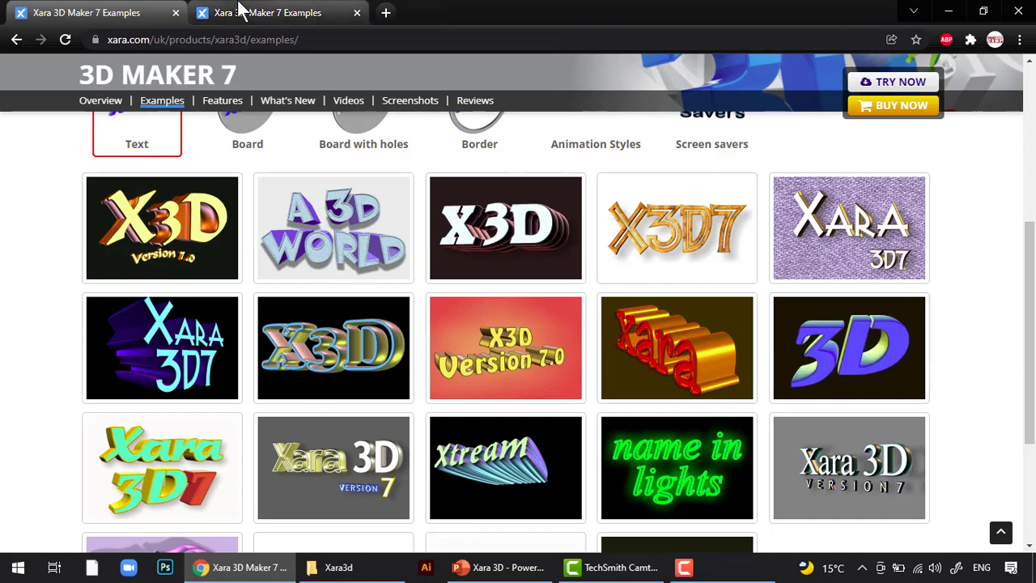
Look over the animation style examples on the other Xara examples page and launch Xara 3D Maker 7.
click(240, 11)
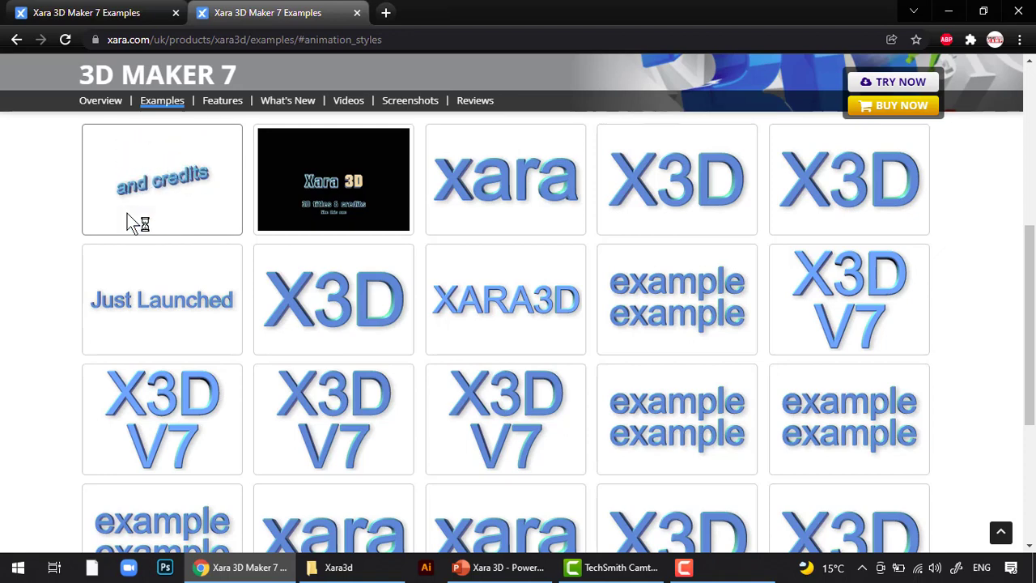
mouse_move(315, 192)
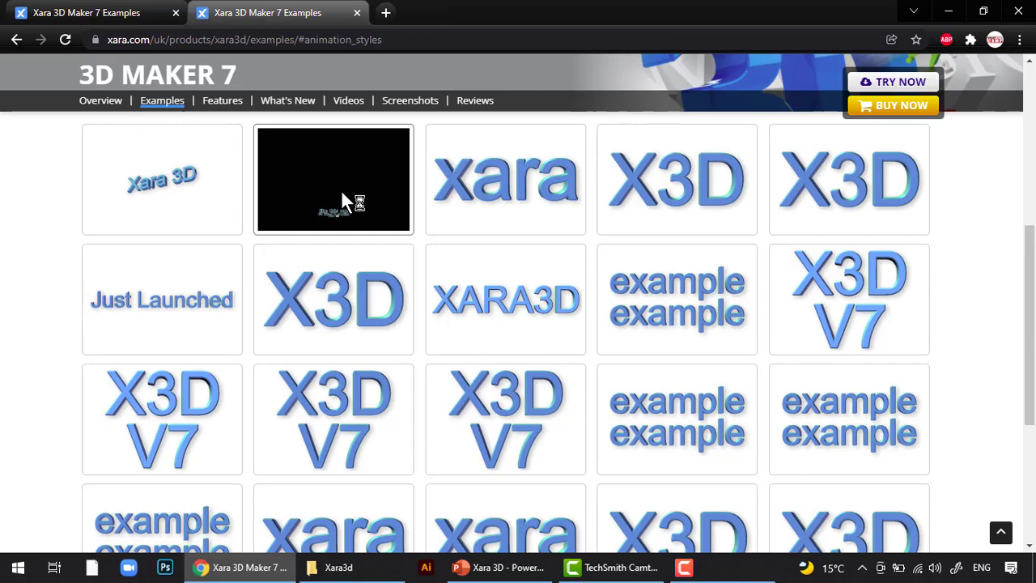
click(21, 569)
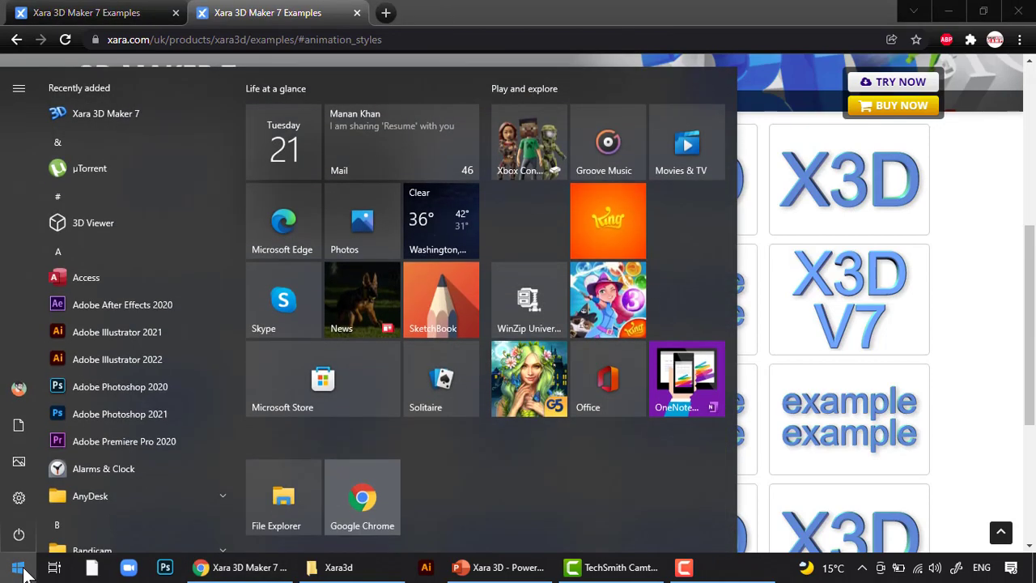
text(xara)
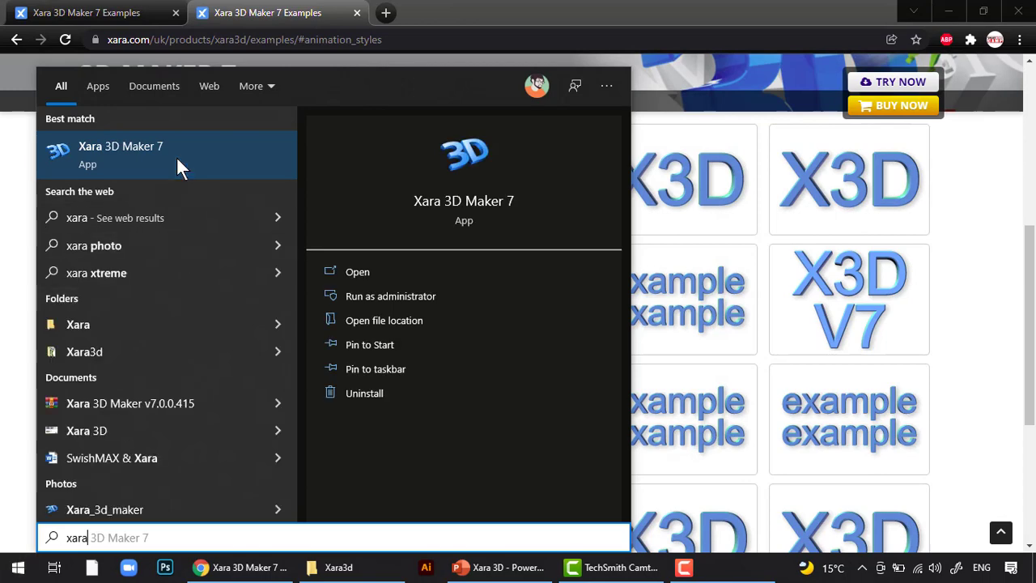
click(65, 150)
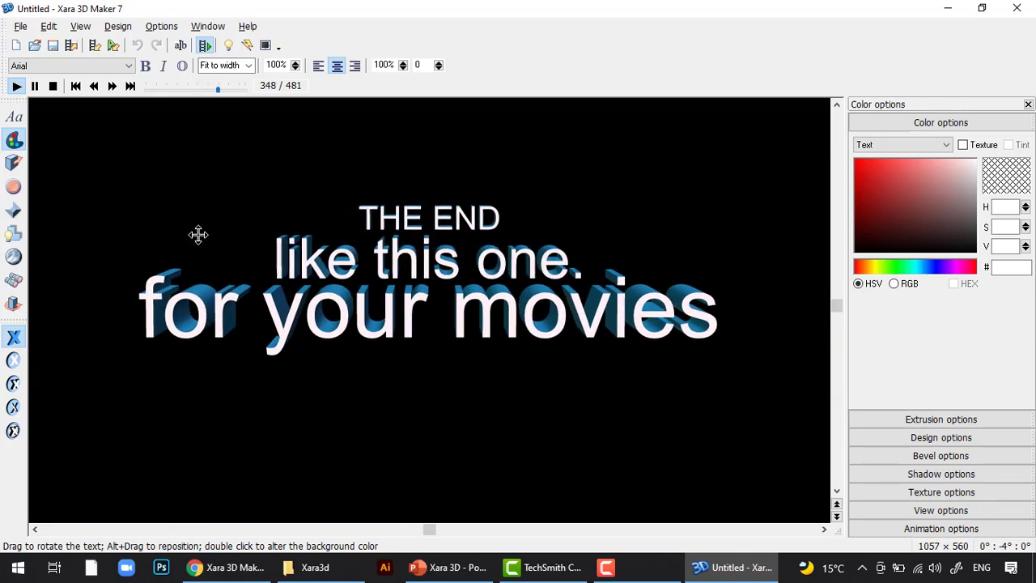
Replace all of the default caption text with the single word "Smart".
click(16, 48)
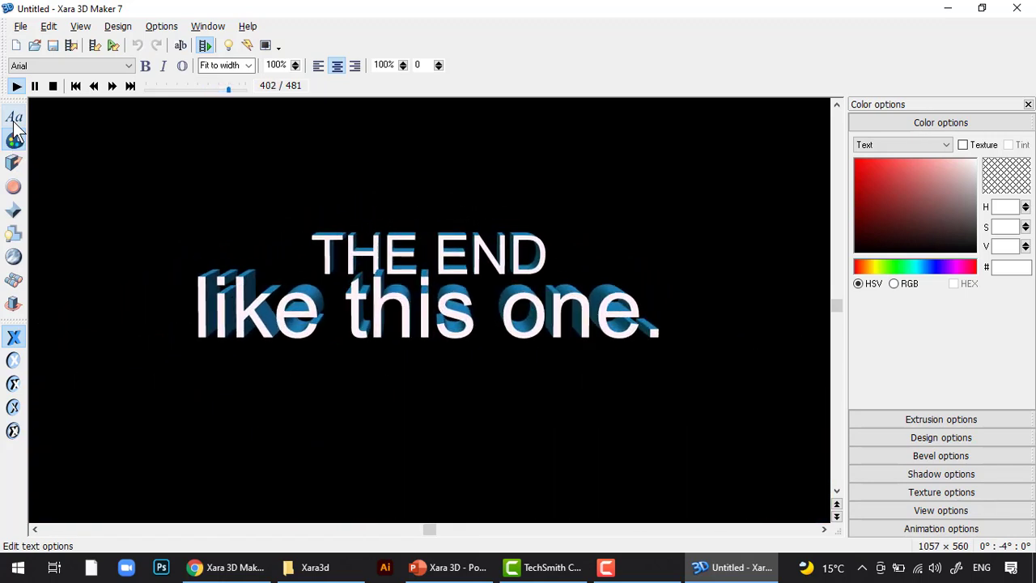
click(13, 121)
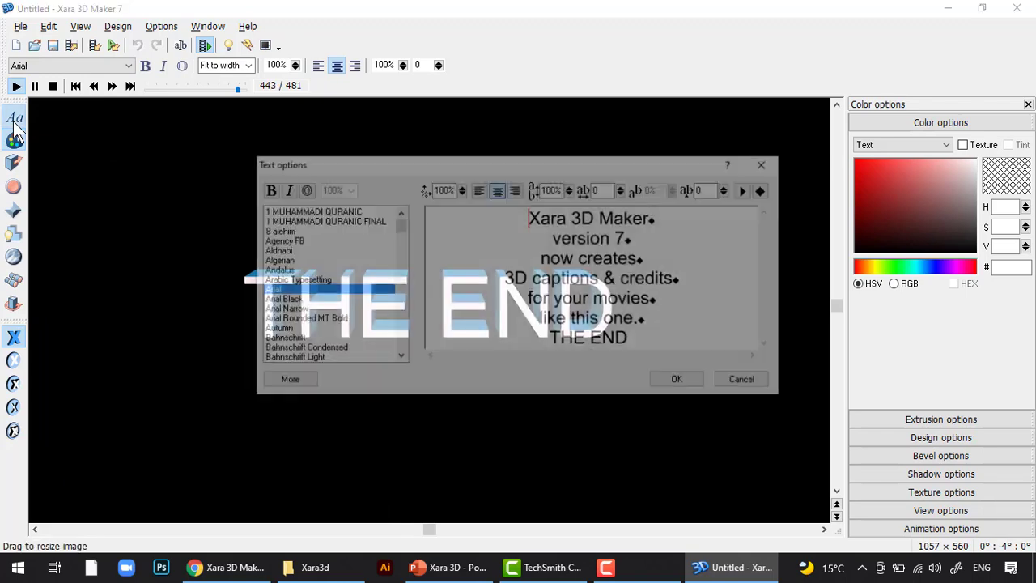
drag(655, 347, 469, 219)
key(Delete)
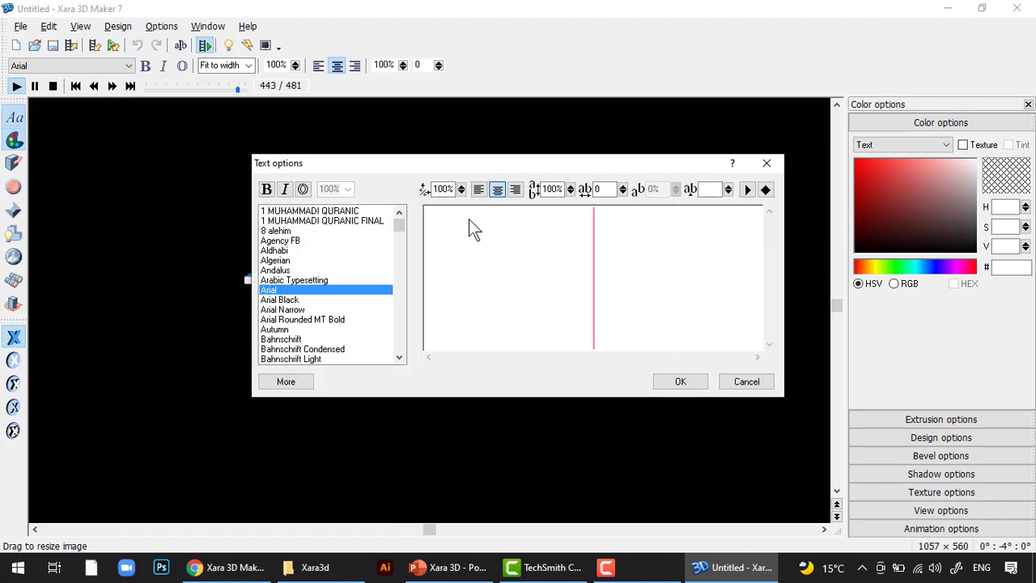
text(Sma)
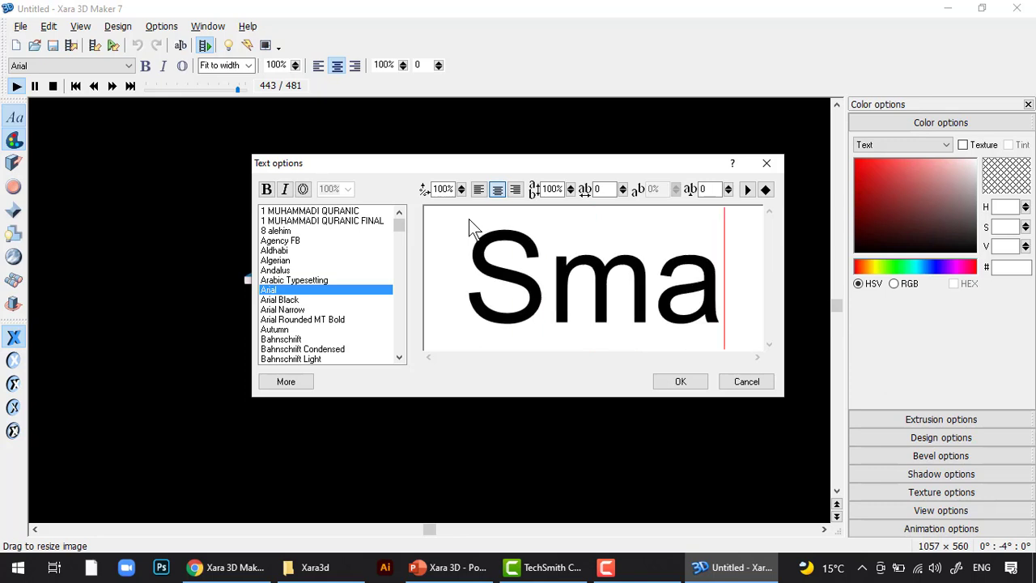
text(rt)
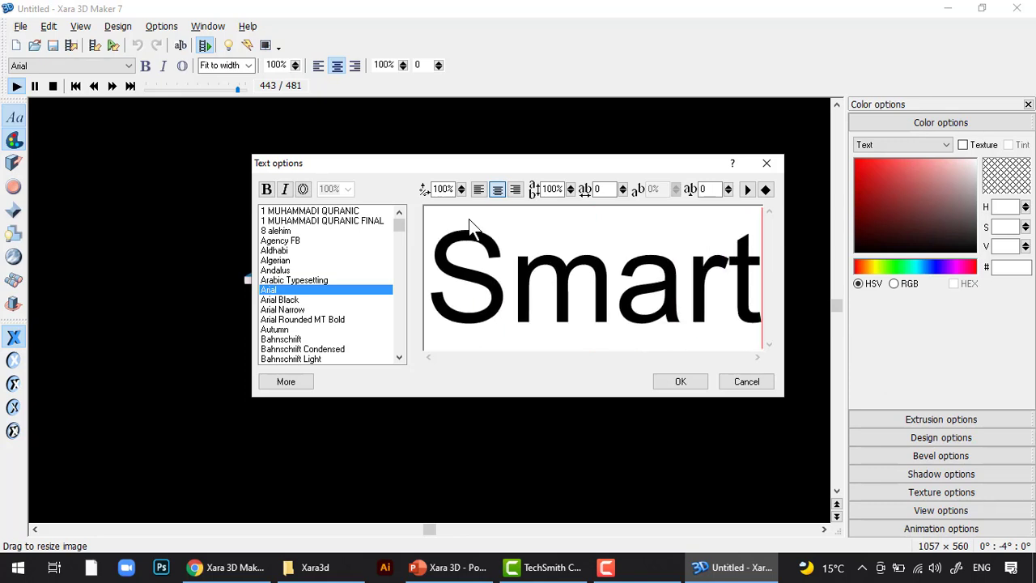
Set the text's font to Barlow Condensed ExtraBold with a tracking of 50 and apply the text options.
click(303, 299)
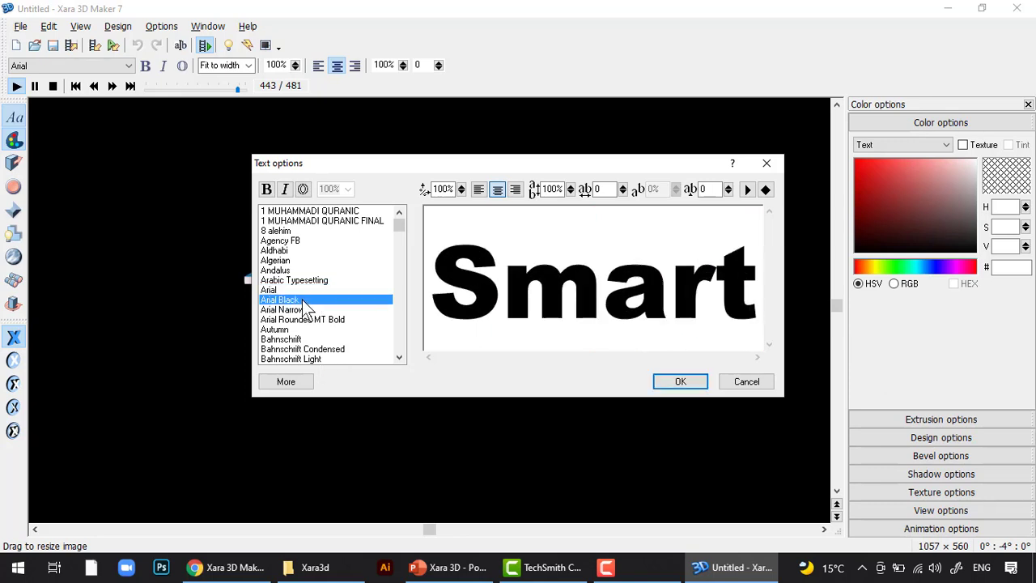
scroll(304, 307, down, 6)
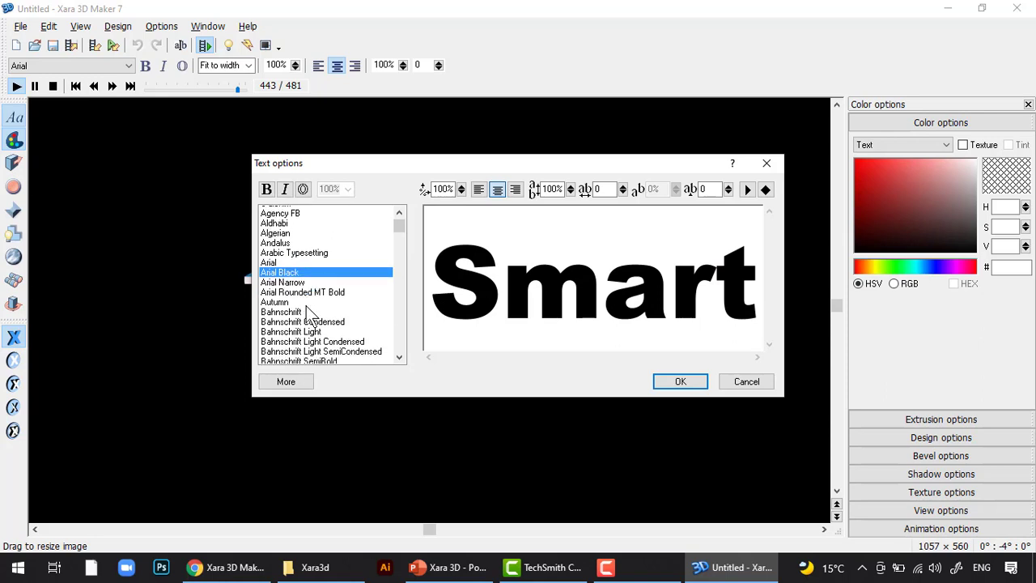
click(308, 309)
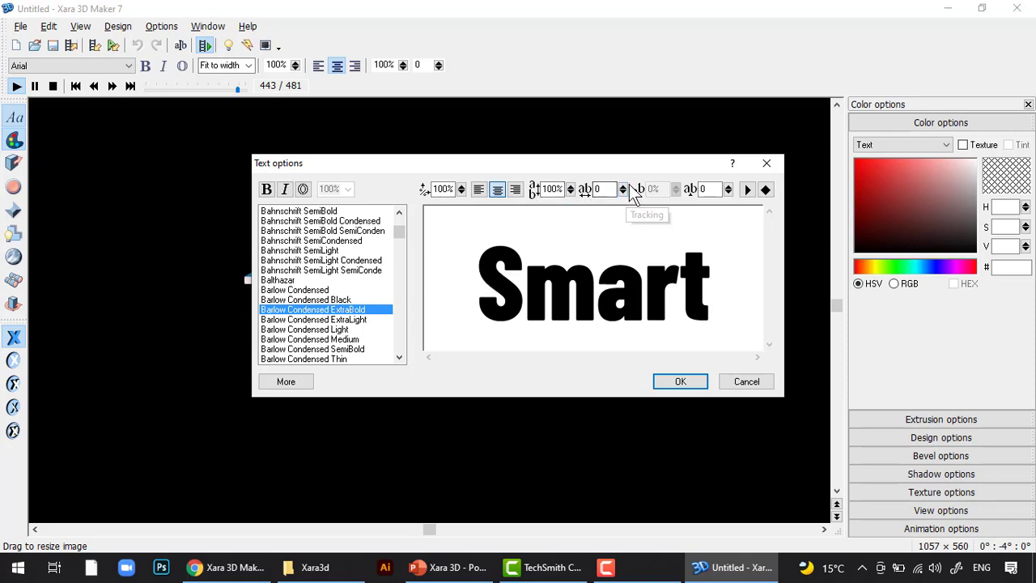
mouse_move(626, 186)
mouse_down()
mouse_move(624, 156)
mouse_move(628, 205)
mouse_move(631, 183)
mouse_up()
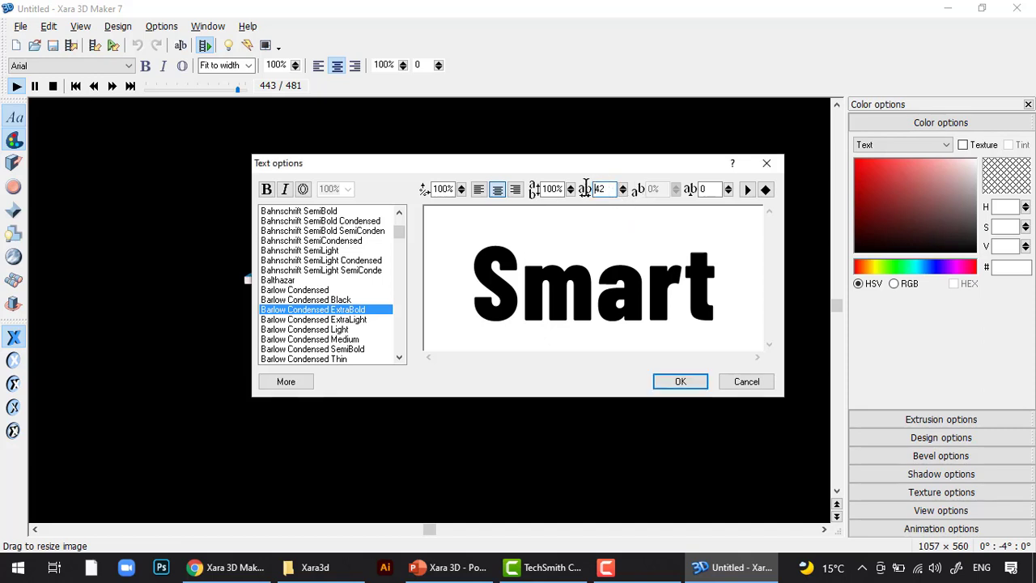
double_click(594, 185)
text(50)
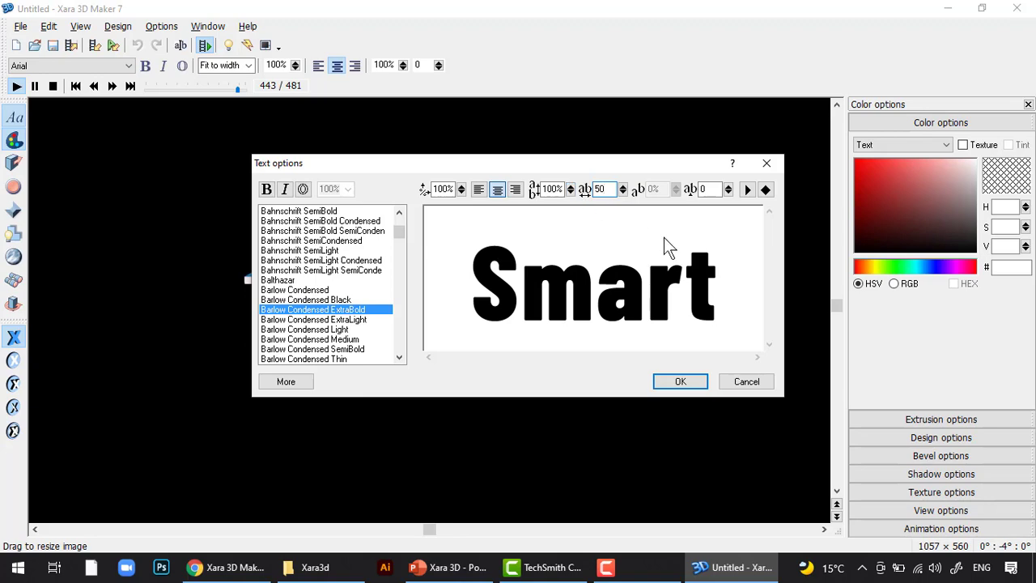
click(677, 381)
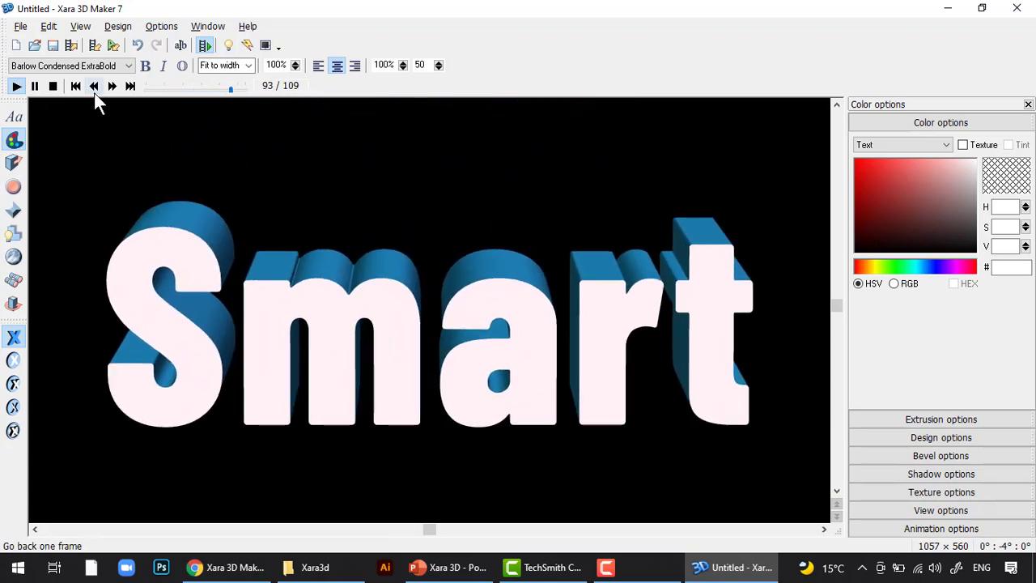
Stop the animation playback and rotate the 3D text sideways to about -22° : -3° : 0°.
click(58, 86)
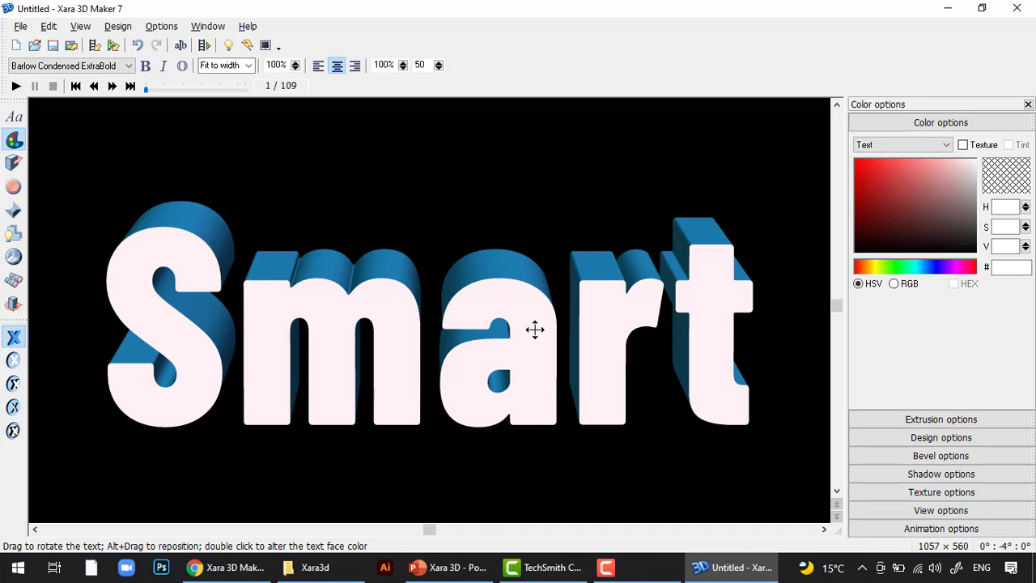
mouse_move(535, 329)
mouse_down()
mouse_move(504, 329)
mouse_move(535, 327)
mouse_up()
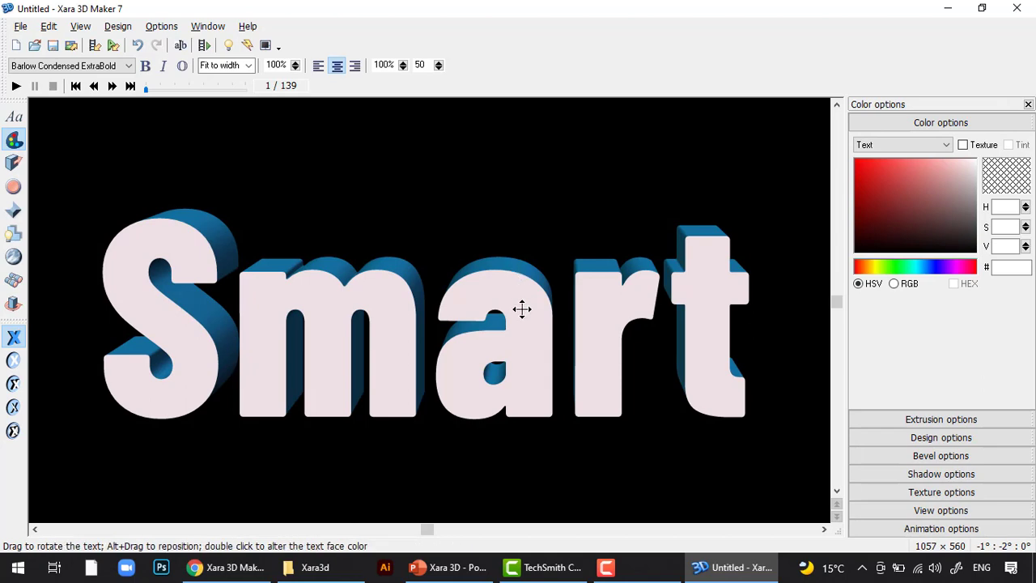
drag(528, 323, 467, 320)
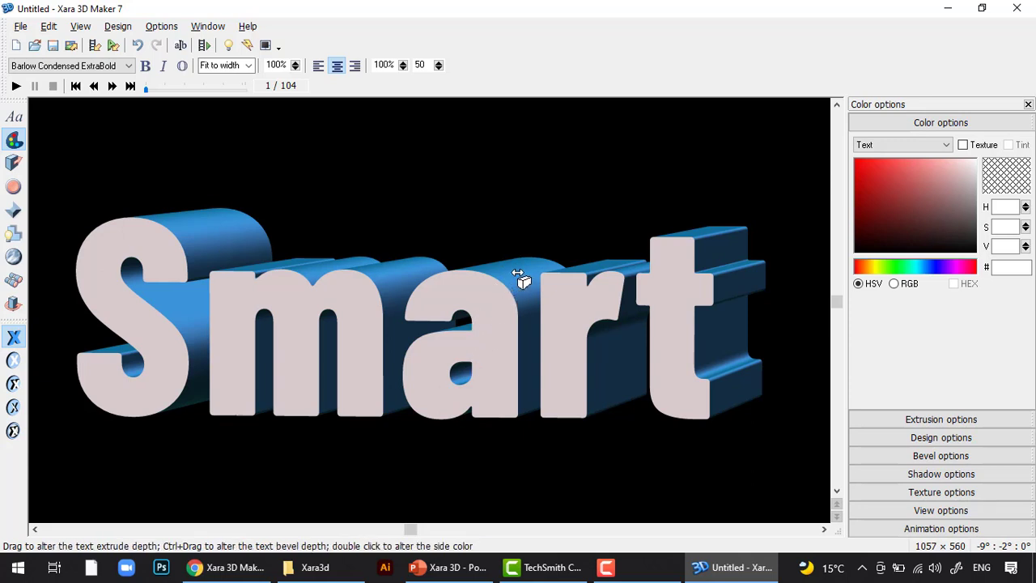
drag(494, 317, 481, 324)
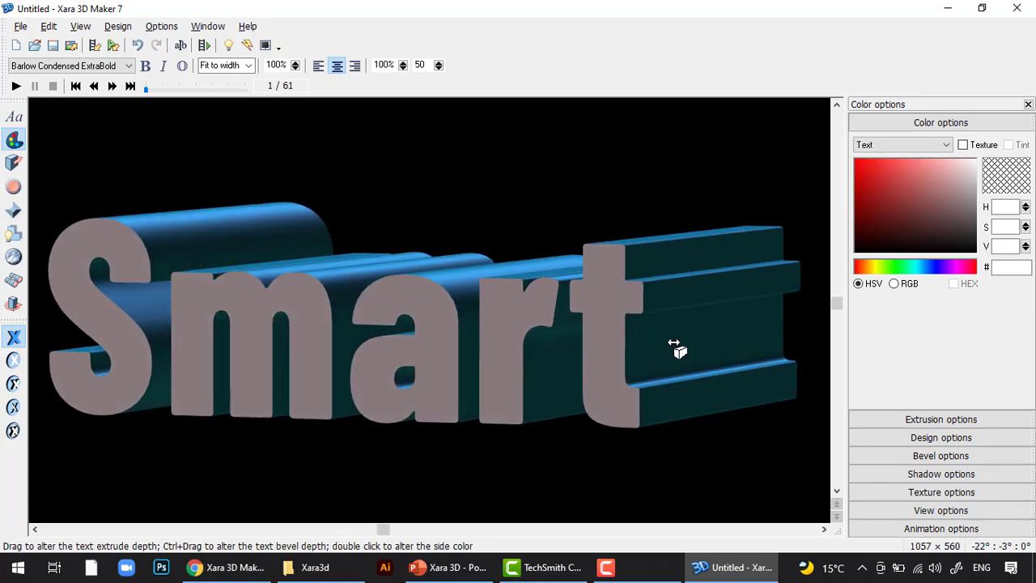
Shorten the text's extrusion depth considerably and rotate the text to about -15° : -4° : 0°.
drag(685, 347, 802, 326)
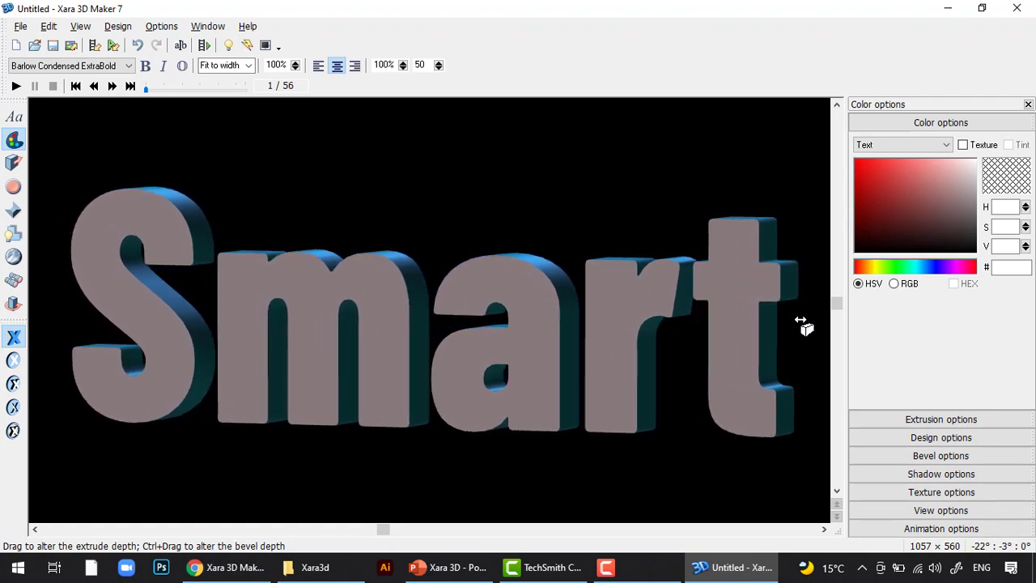
drag(729, 331, 681, 340)
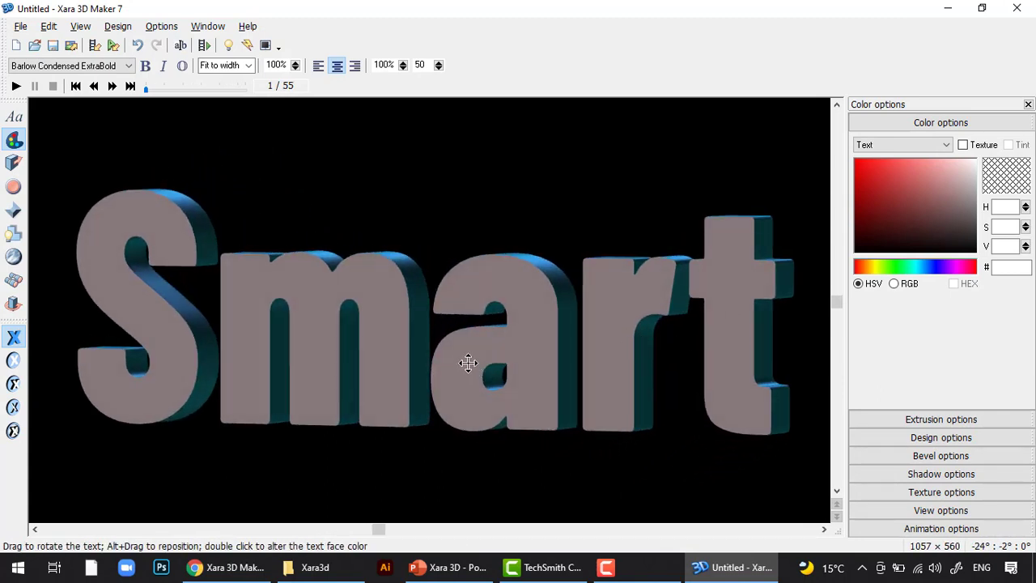
drag(456, 361, 511, 344)
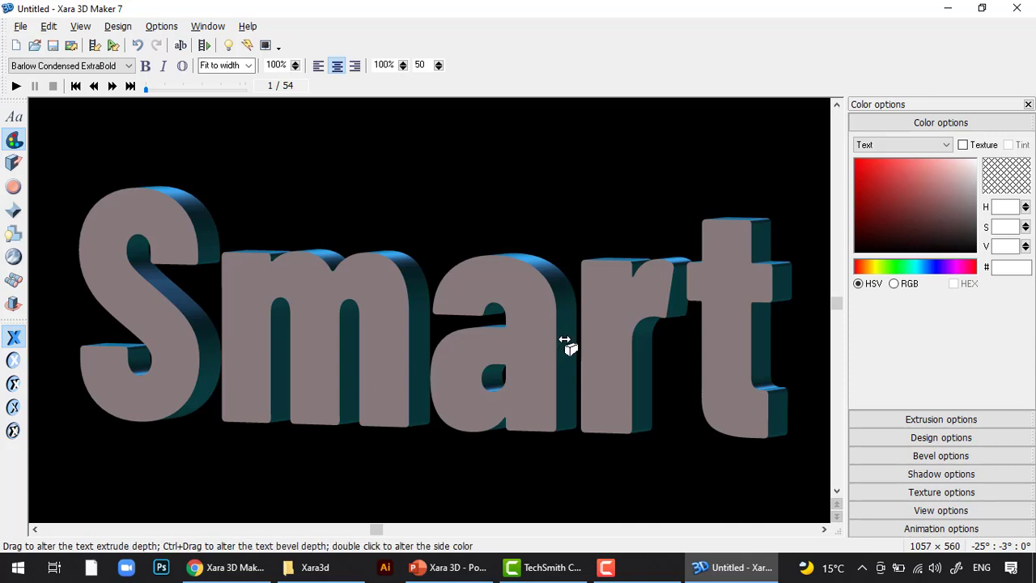
drag(565, 343, 618, 375)
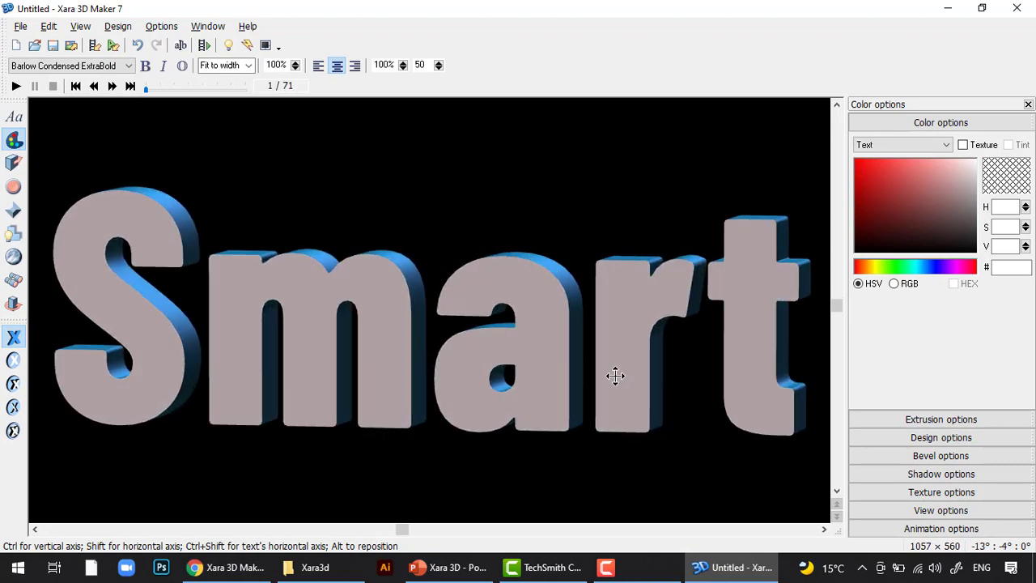
drag(616, 375, 613, 375)
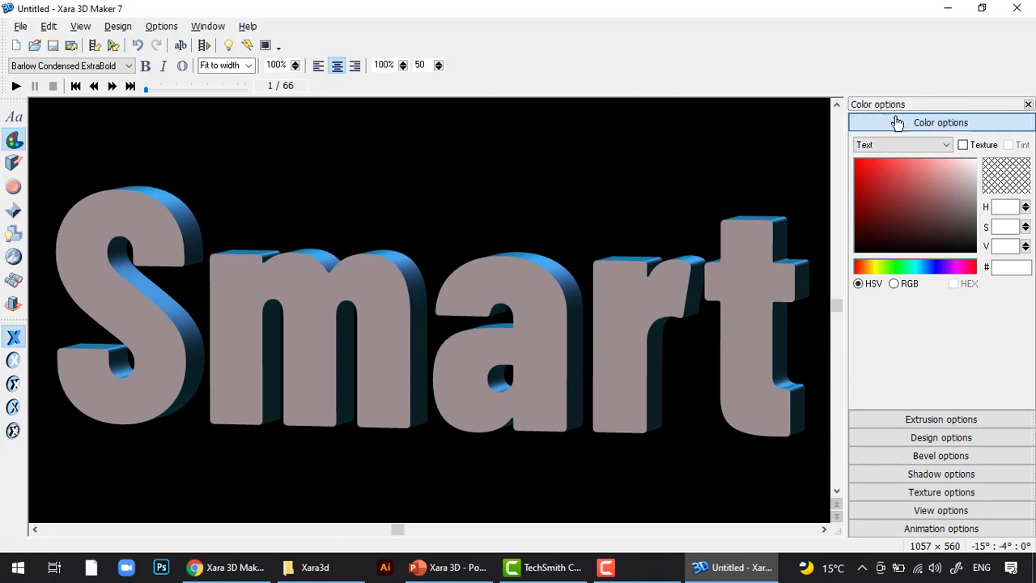
Change the color of the whole text to bright turquoise, 08FFD2.
click(888, 144)
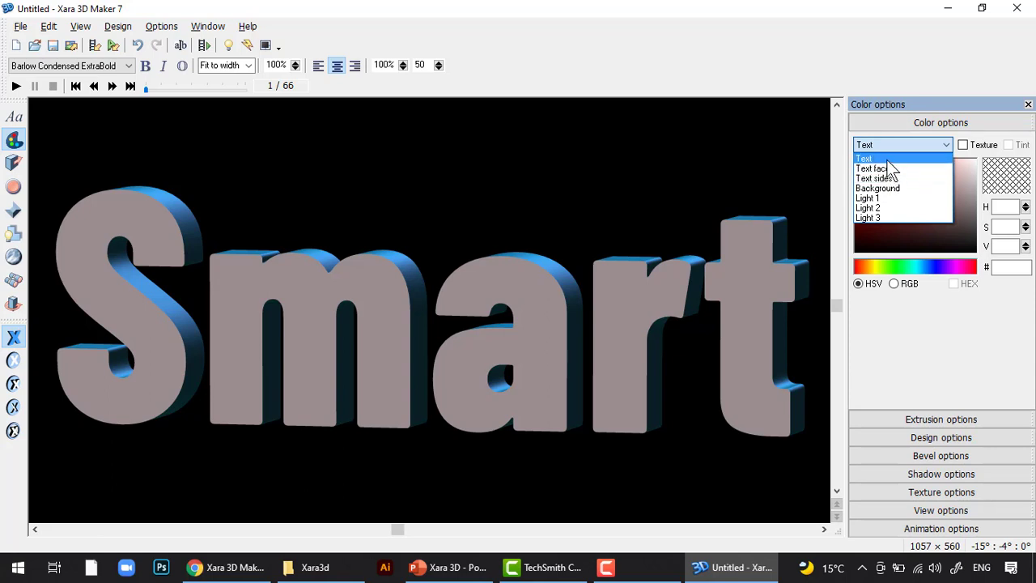
click(888, 160)
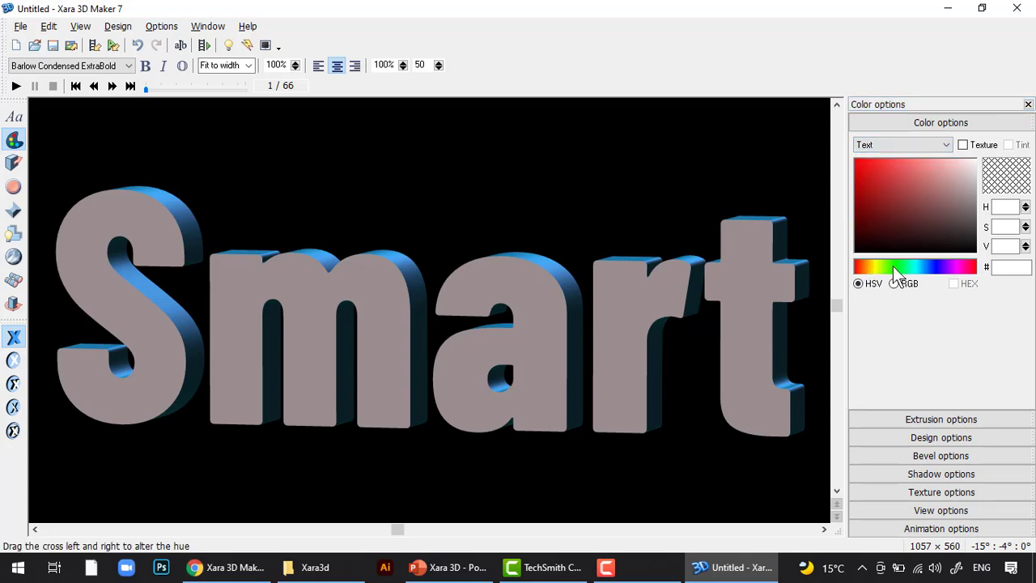
click(912, 263)
click(868, 168)
drag(868, 168, 857, 151)
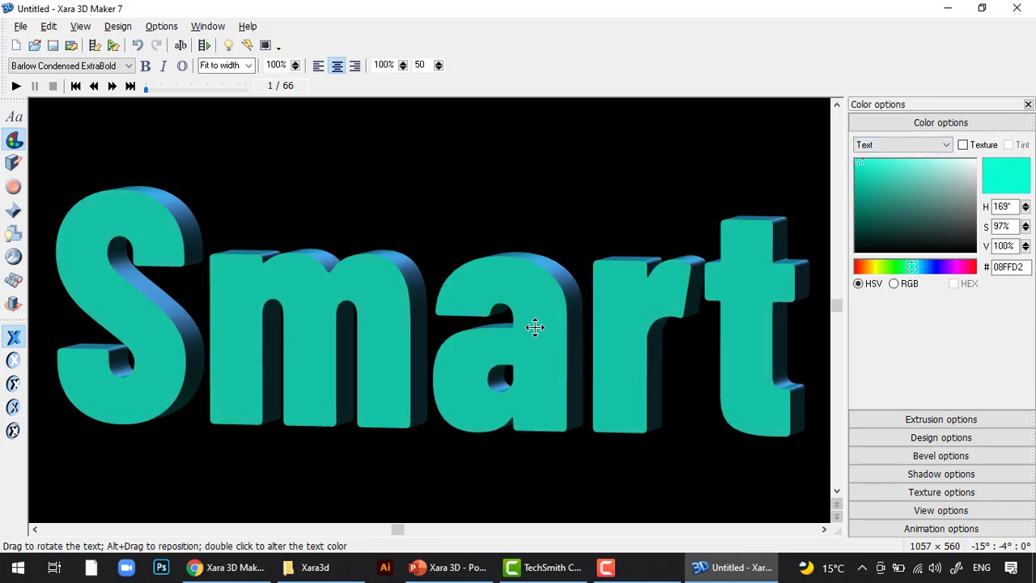
Rotate the turquoise text to view its sides, leaving it at about -9° : -18° : 0°.
drag(547, 330, 500, 381)
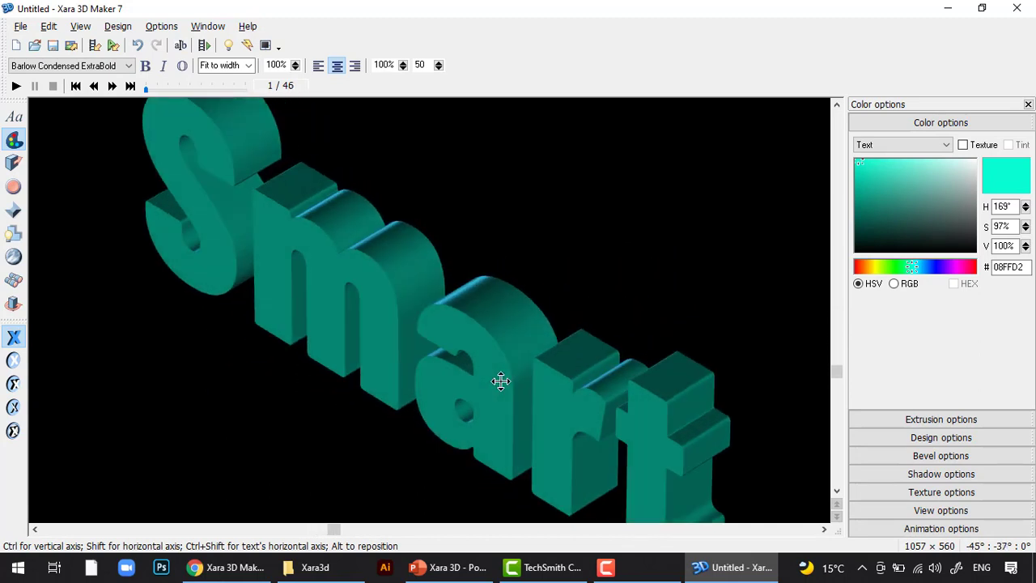
drag(491, 382, 543, 345)
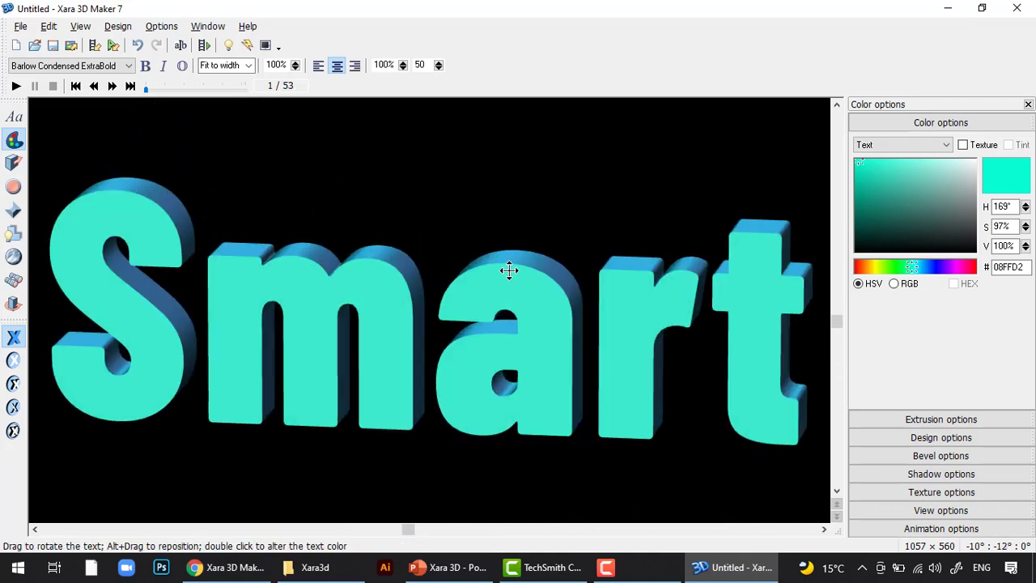
mouse_move(539, 323)
mouse_down()
mouse_move(550, 321)
mouse_move(534, 319)
mouse_up()
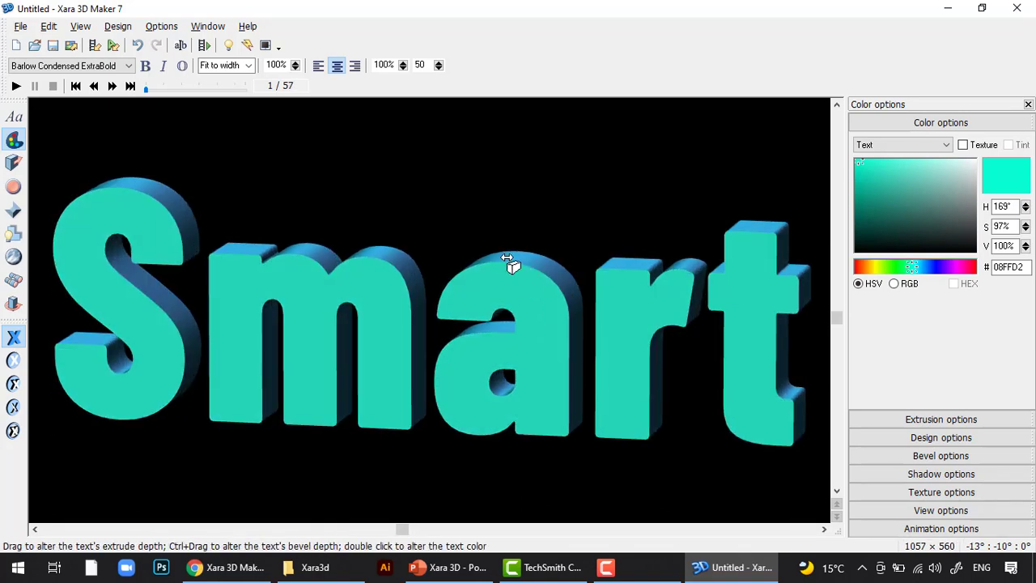
mouse_move(500, 274)
mouse_down()
mouse_move(491, 349)
mouse_move(521, 282)
mouse_move(507, 287)
mouse_up()
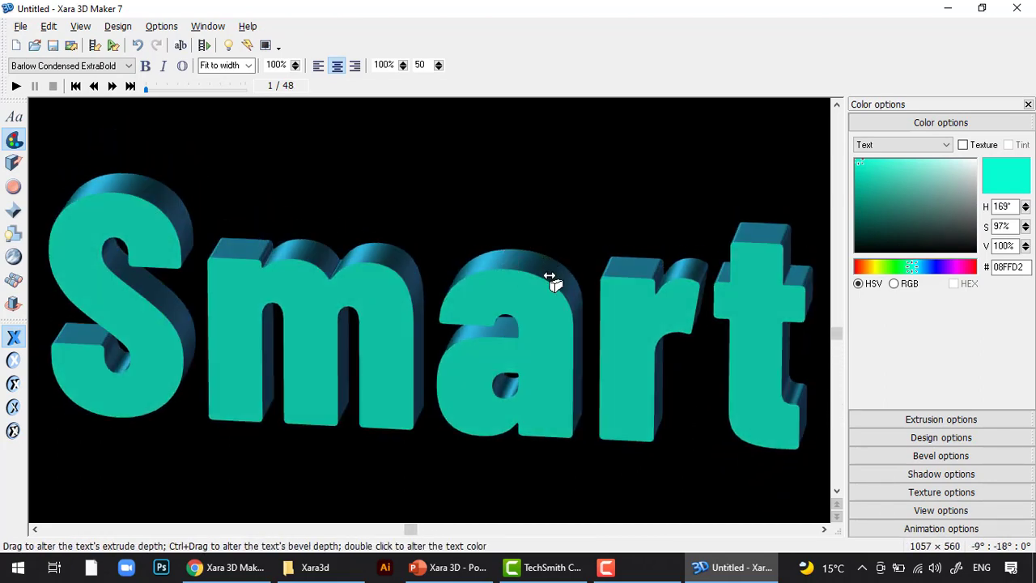
Recolor only the text faces olive green, 93BD12, and rotate the text to about -15° : -19° : 0°.
click(897, 143)
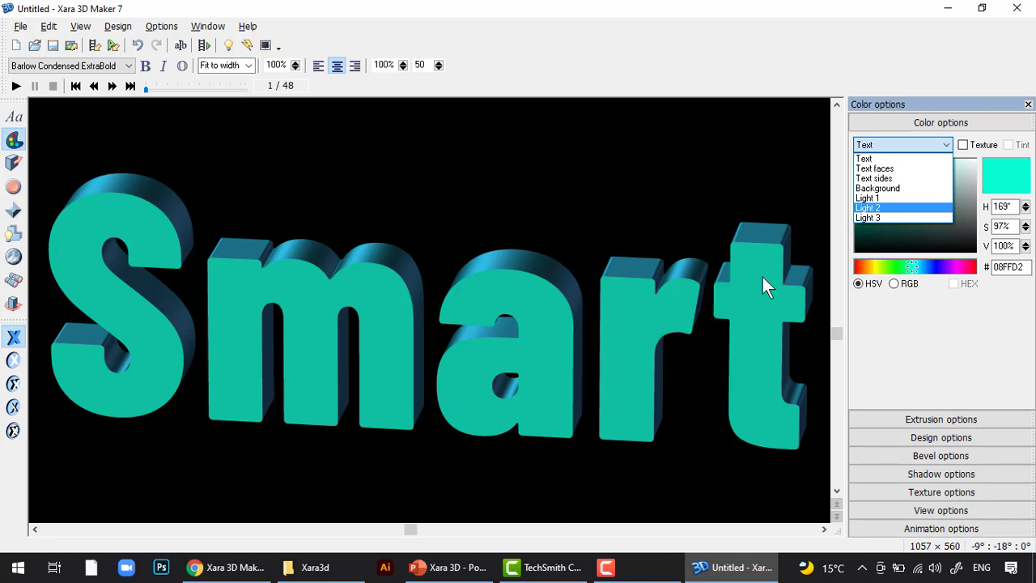
click(875, 169)
click(880, 268)
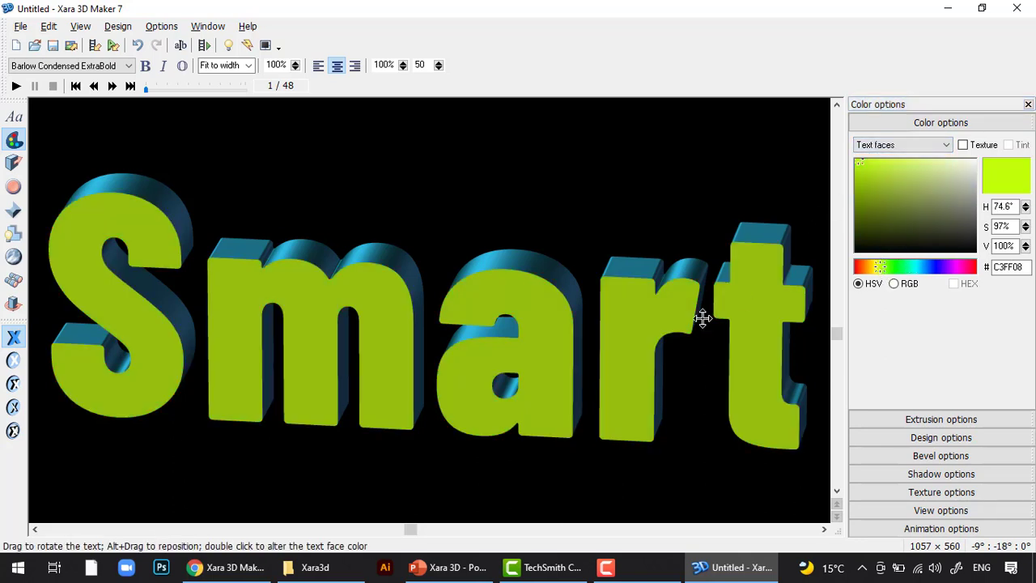
click(880, 240)
drag(892, 221, 867, 184)
mouse_move(757, 264)
mouse_down()
mouse_move(685, 266)
mouse_move(749, 265)
mouse_up()
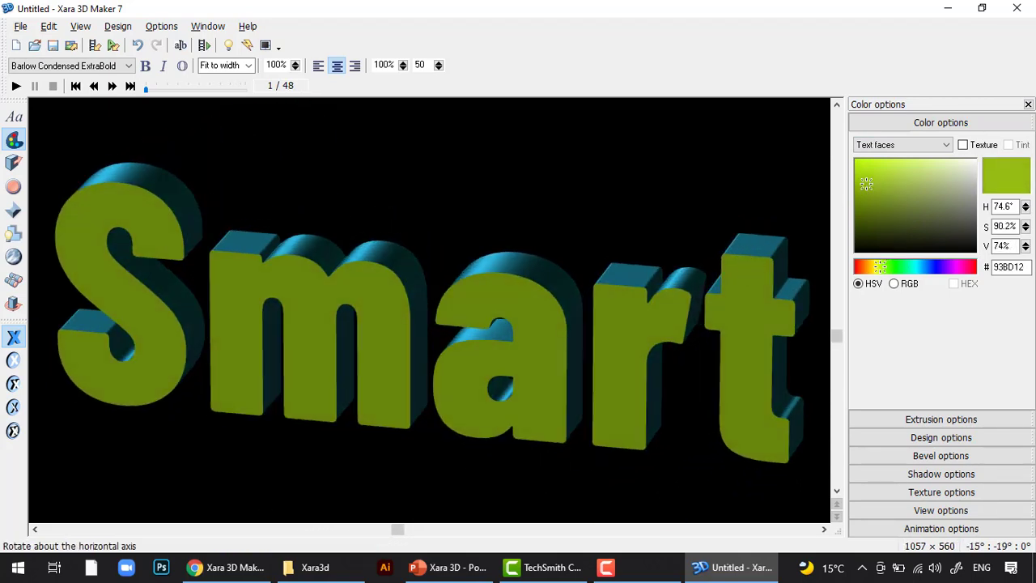
Recolor only the text sides bright green, 19E503, and rotate the text to about -5° : -15° : 0°.
click(872, 146)
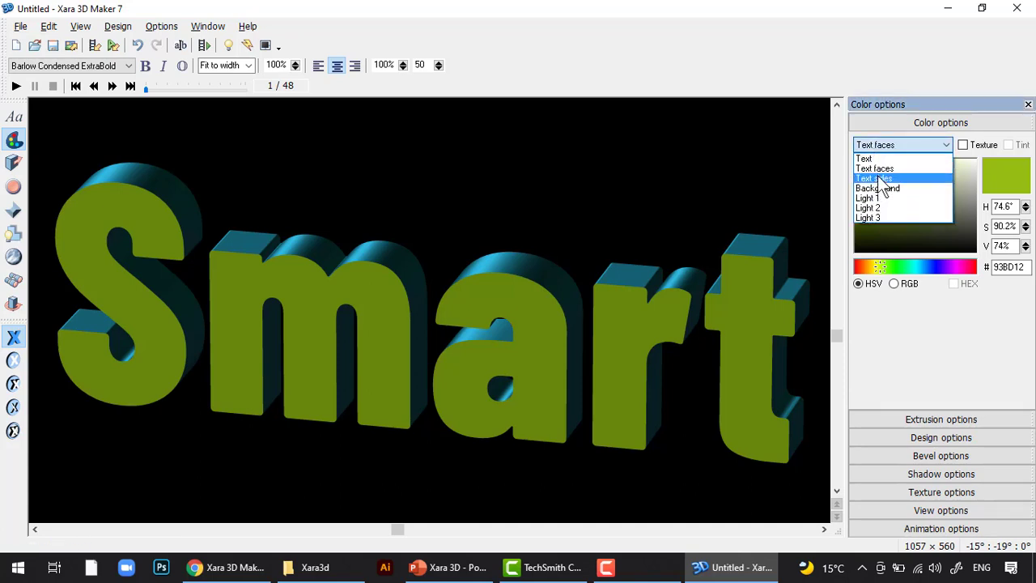
click(882, 178)
drag(887, 266, 855, 213)
mouse_move(750, 308)
mouse_down()
mouse_move(643, 316)
mouse_move(738, 303)
mouse_up()
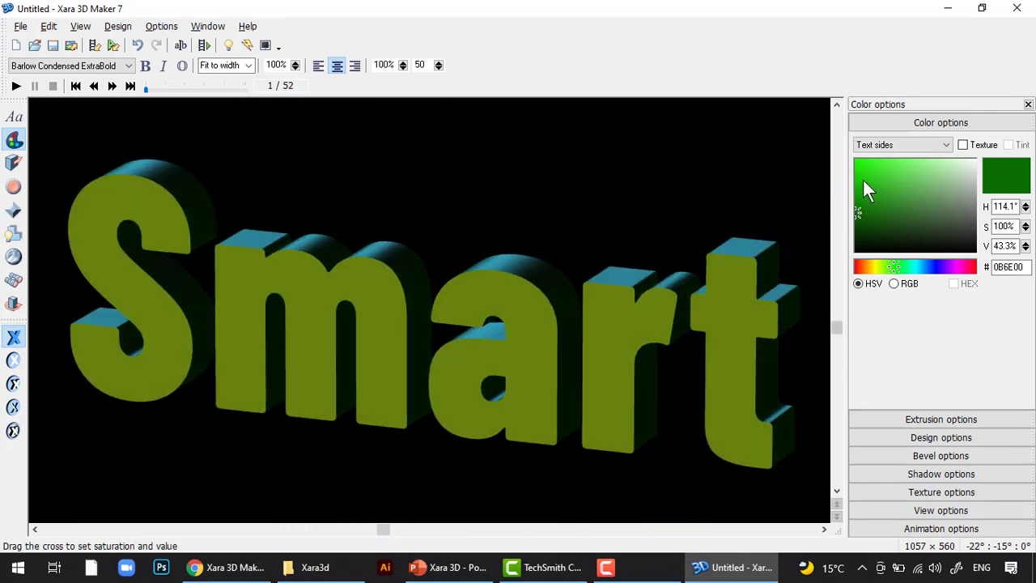
click(859, 175)
drag(856, 175, 855, 168)
drag(736, 266, 761, 268)
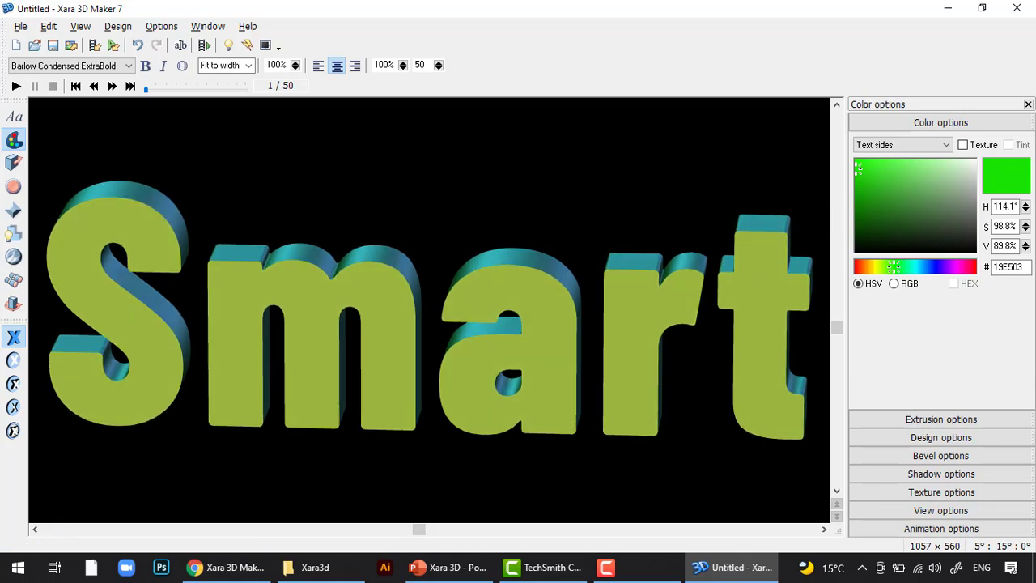
Change the background color to light gray, D1D1D1.
click(868, 147)
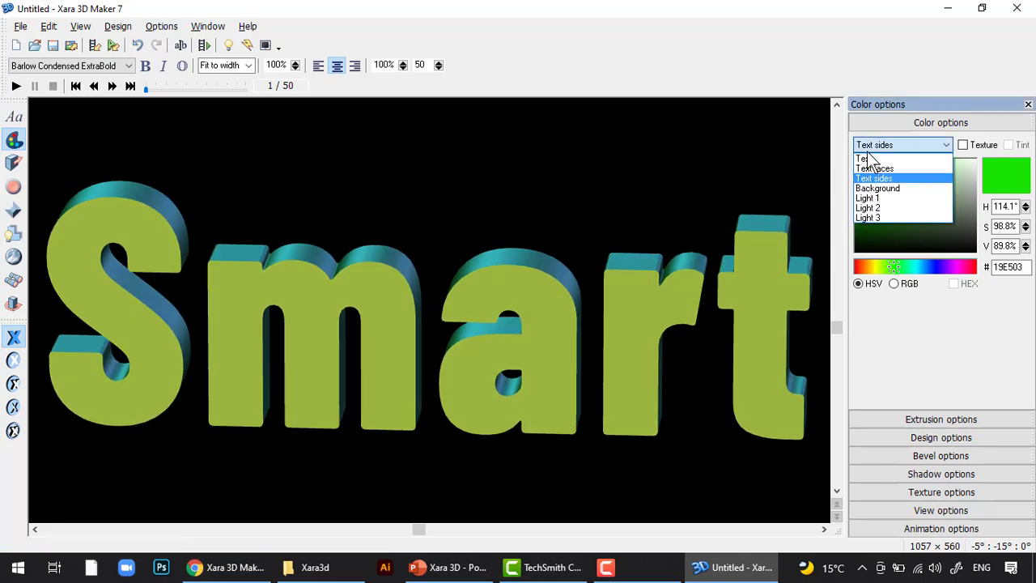
click(881, 192)
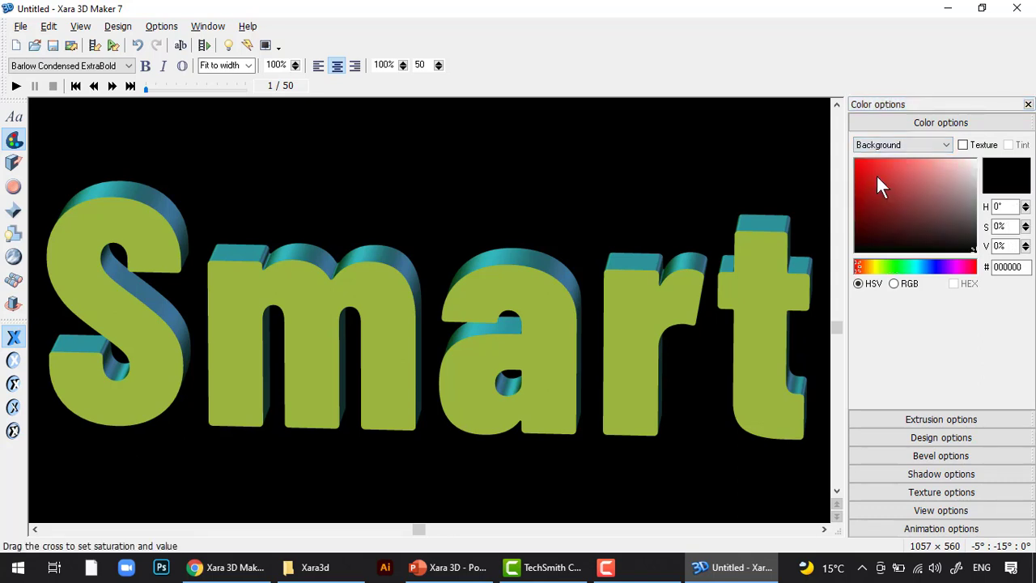
drag(957, 173, 984, 175)
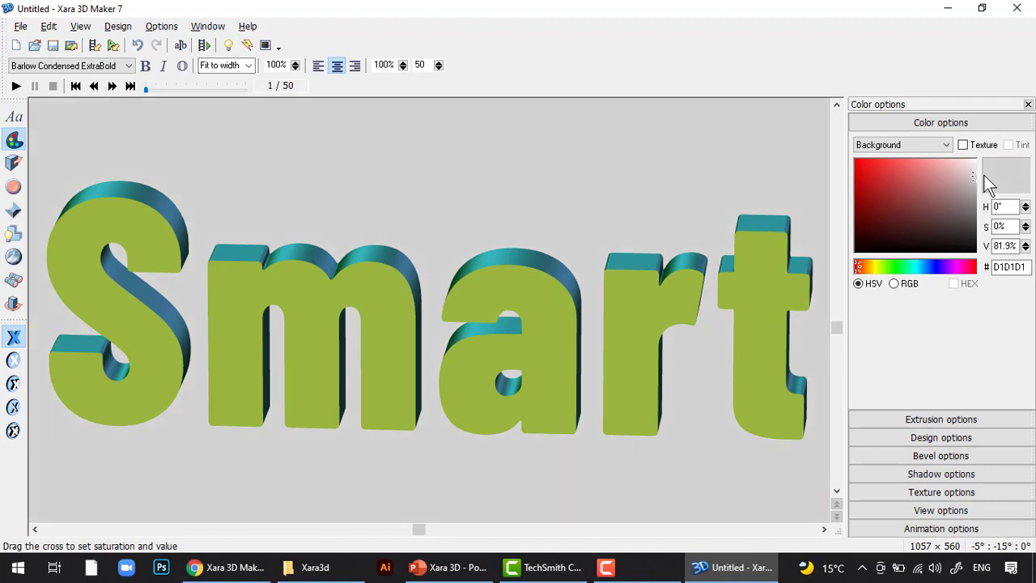
Try near-black and white for Light 1, then set its color to light gray, C7C7C7.
click(901, 145)
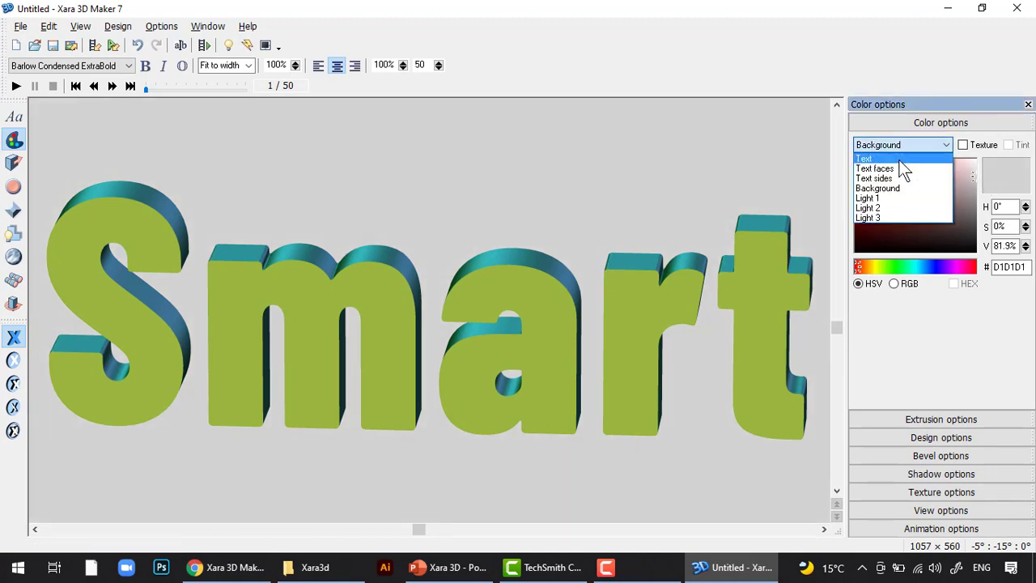
click(891, 201)
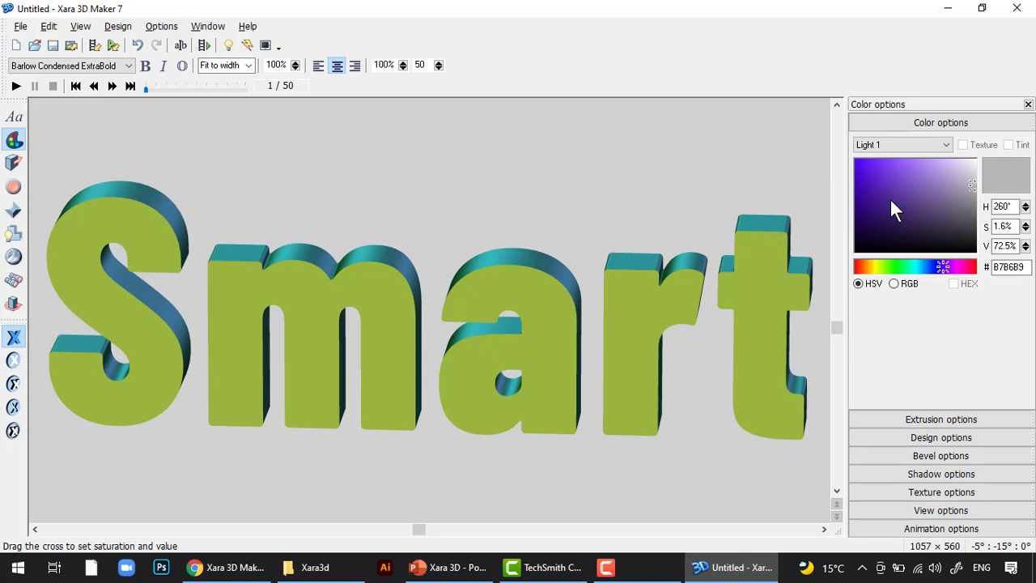
click(972, 248)
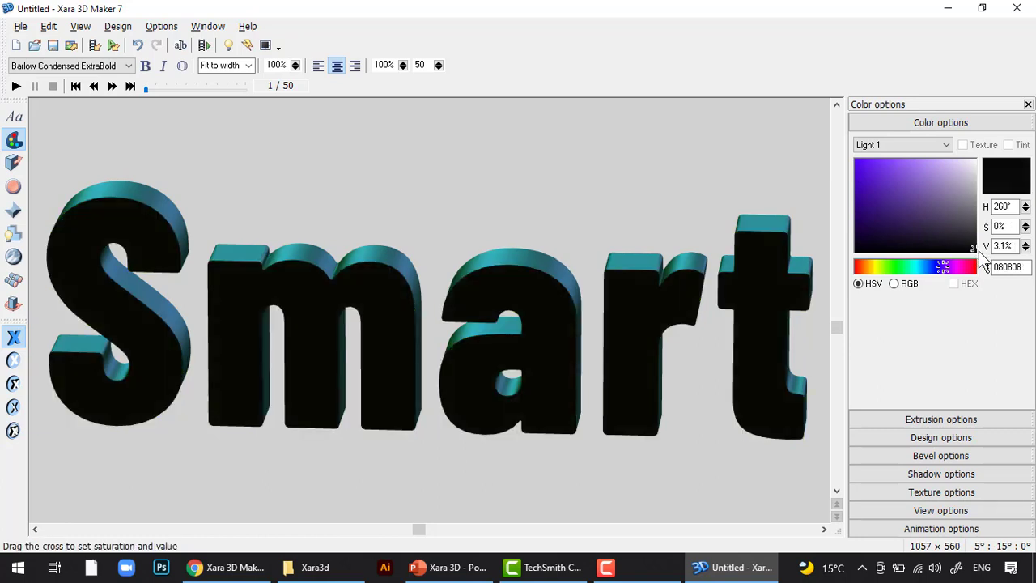
drag(978, 251, 980, 171)
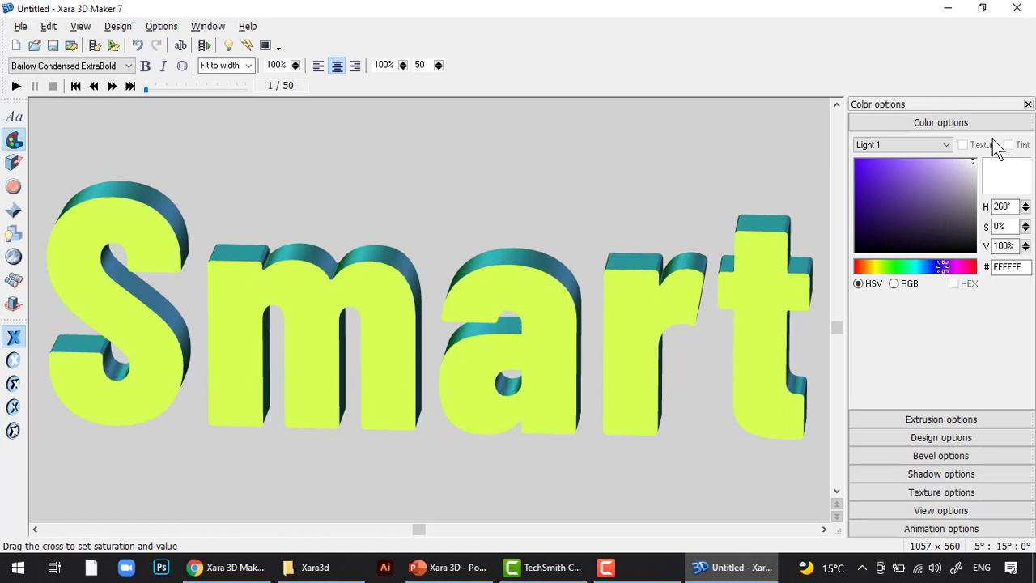
drag(974, 162, 1011, 186)
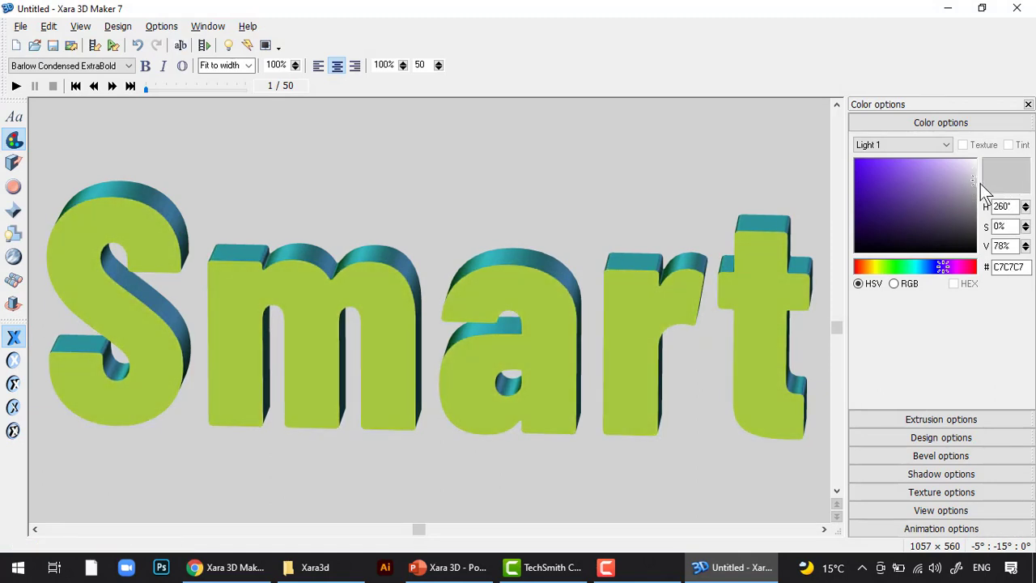
Show the lighting controls on the canvas and change Light 2 to yellow, F1D406.
click(886, 147)
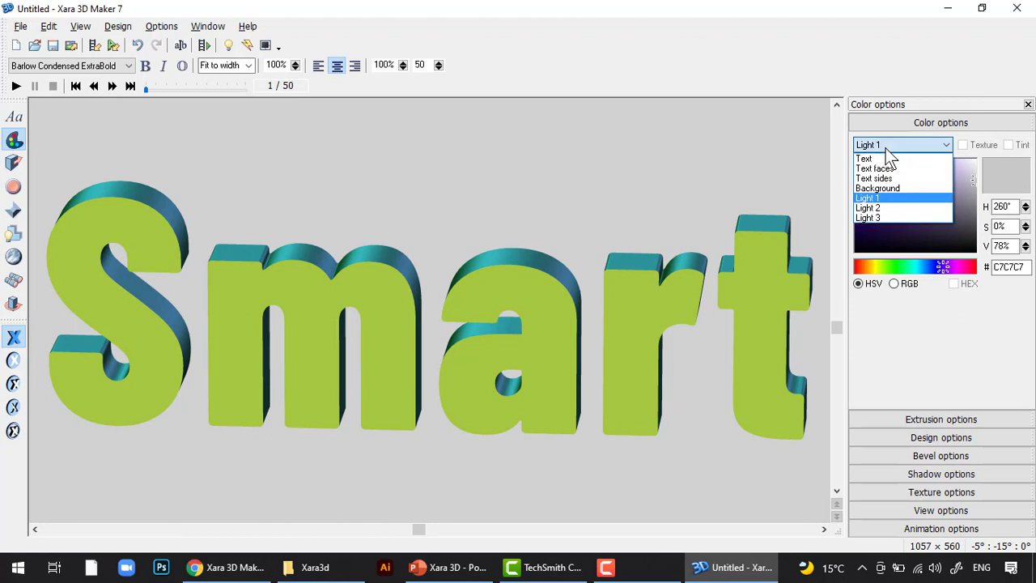
click(897, 209)
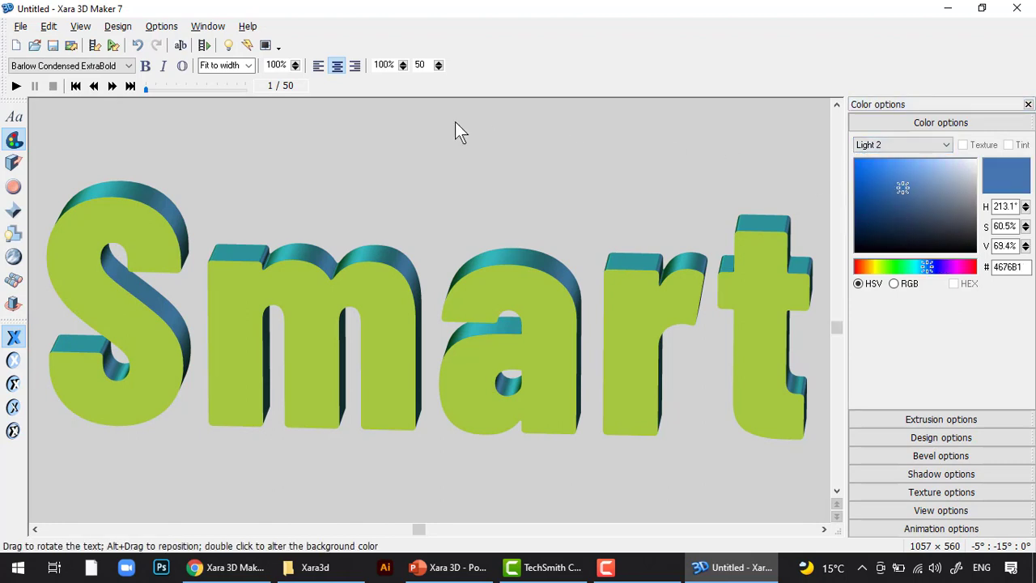
click(229, 47)
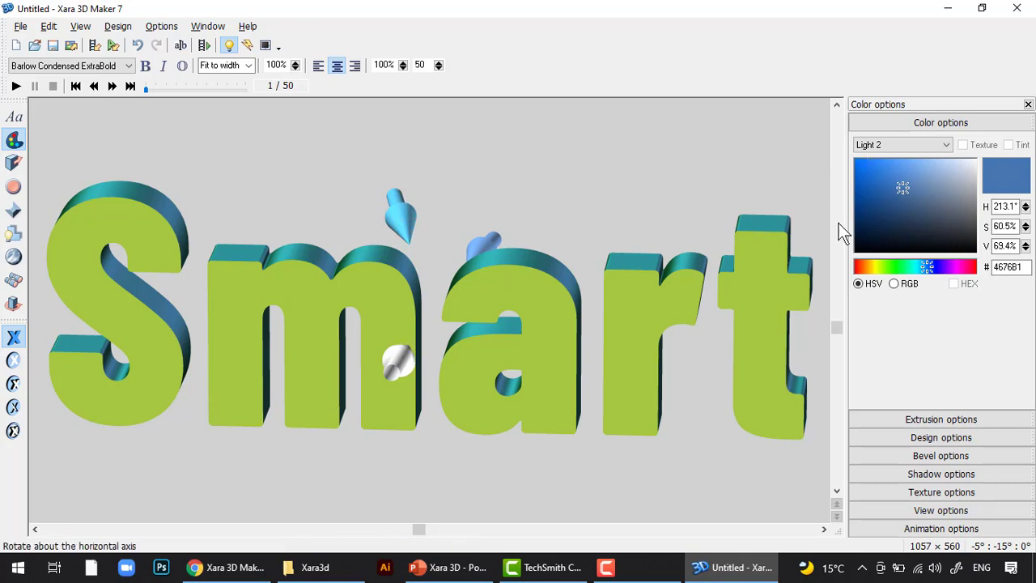
click(872, 267)
mouse_move(882, 189)
mouse_down()
mouse_move(840, 157)
mouse_move(893, 190)
mouse_move(860, 165)
mouse_up()
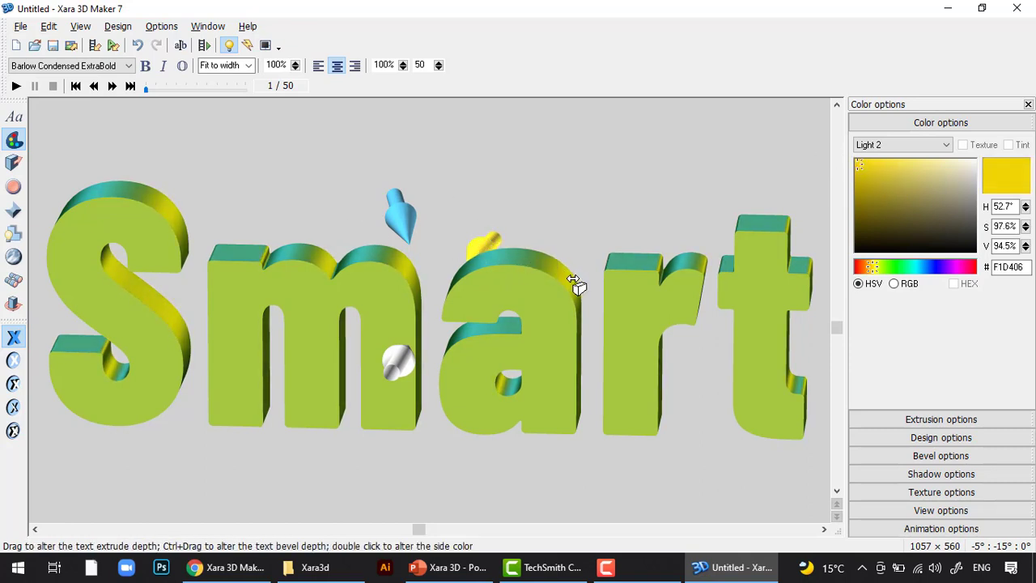
Fine-tune Light 2 to a fully saturated yellow, F5D700, and move its arrow higher above the letter a.
click(230, 46)
click(229, 46)
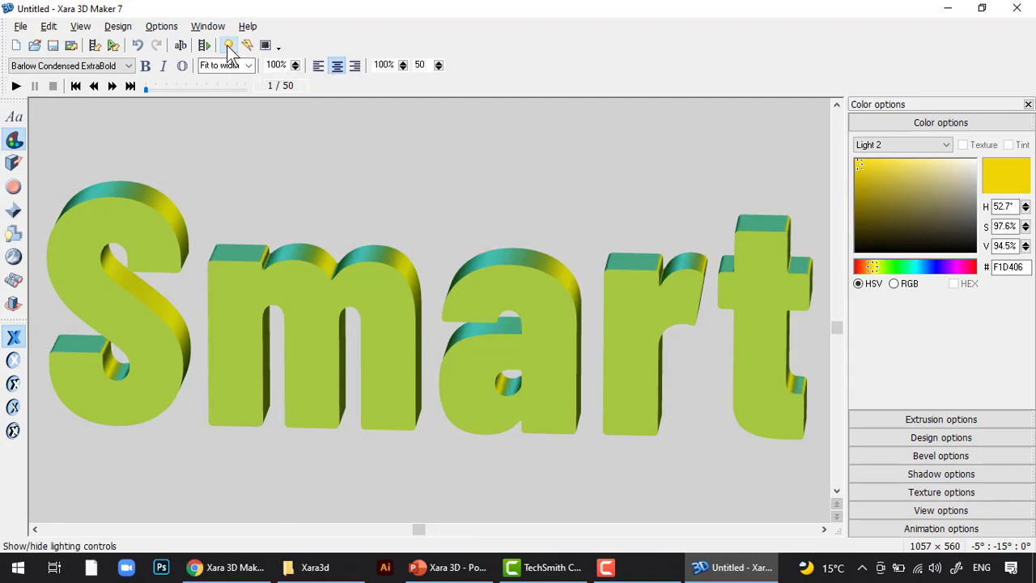
drag(882, 189, 824, 161)
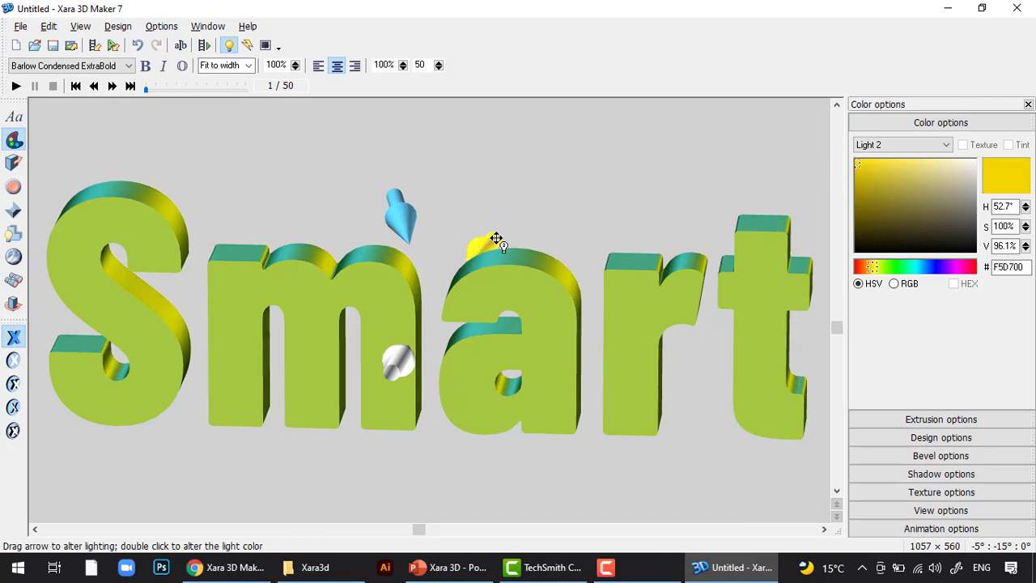
mouse_move(488, 241)
mouse_down()
mouse_move(548, 203)
mouse_move(500, 232)
mouse_move(607, 229)
mouse_move(639, 240)
mouse_move(580, 183)
mouse_move(535, 176)
mouse_move(475, 232)
mouse_move(499, 215)
mouse_move(486, 215)
mouse_up()
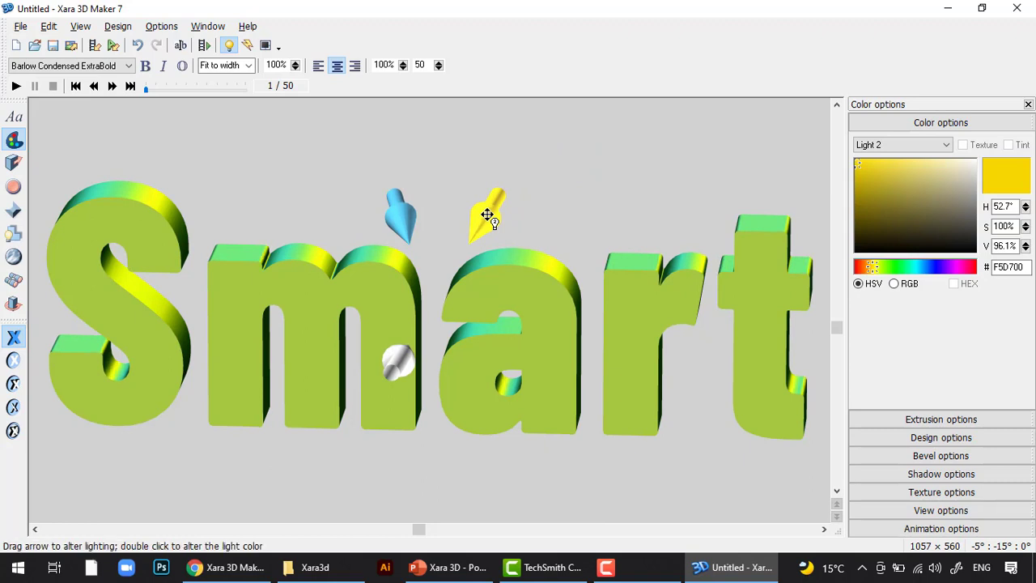
Try purple for Light 3, then set its color to bright cyan, 05E0FB.
click(888, 150)
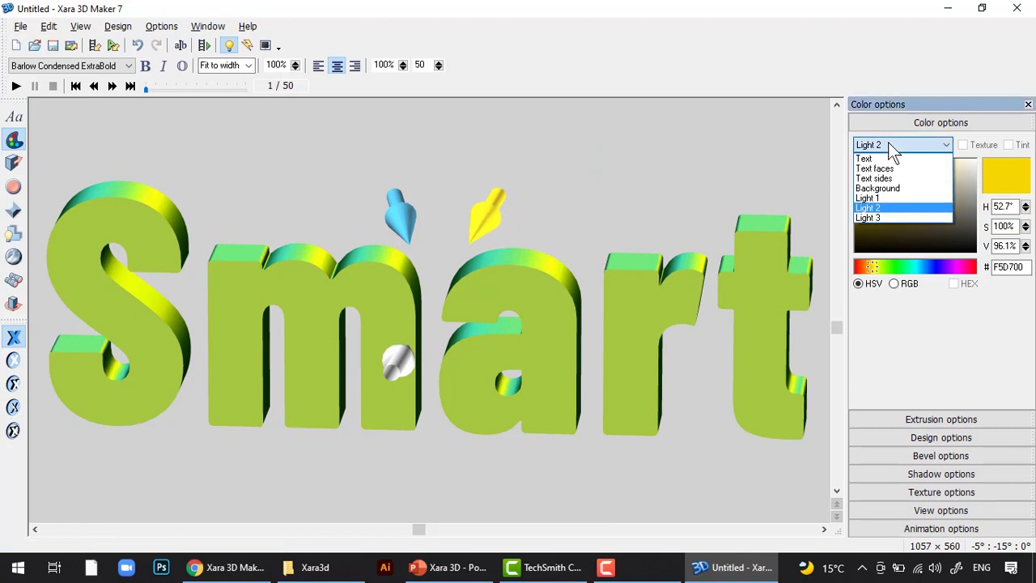
click(889, 214)
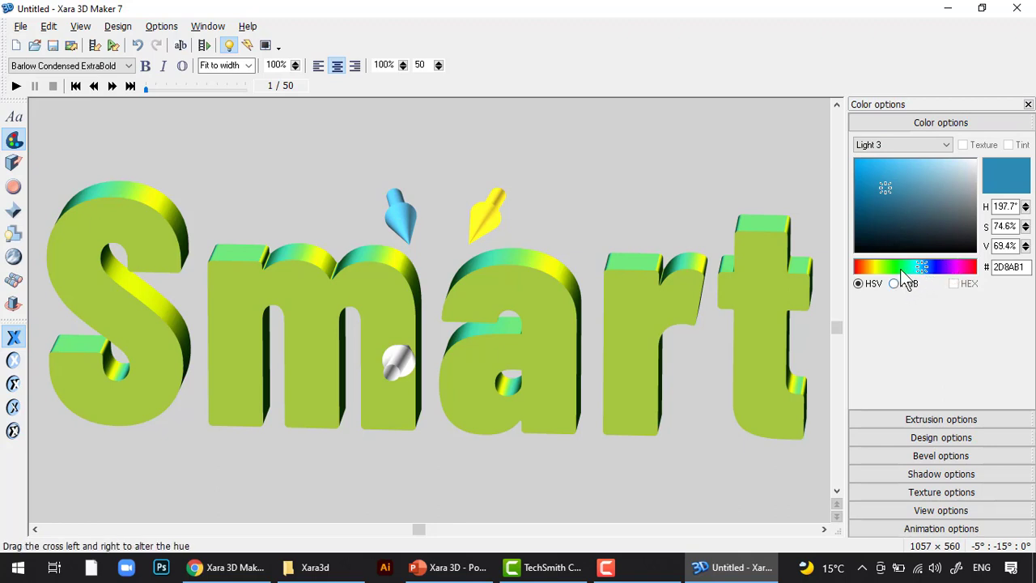
drag(883, 193, 871, 168)
click(952, 269)
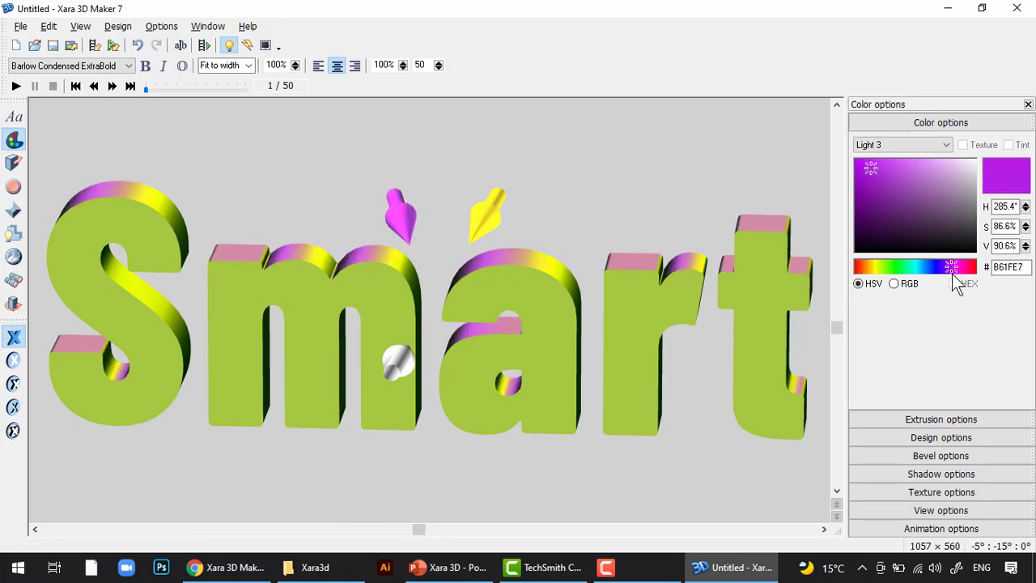
click(918, 269)
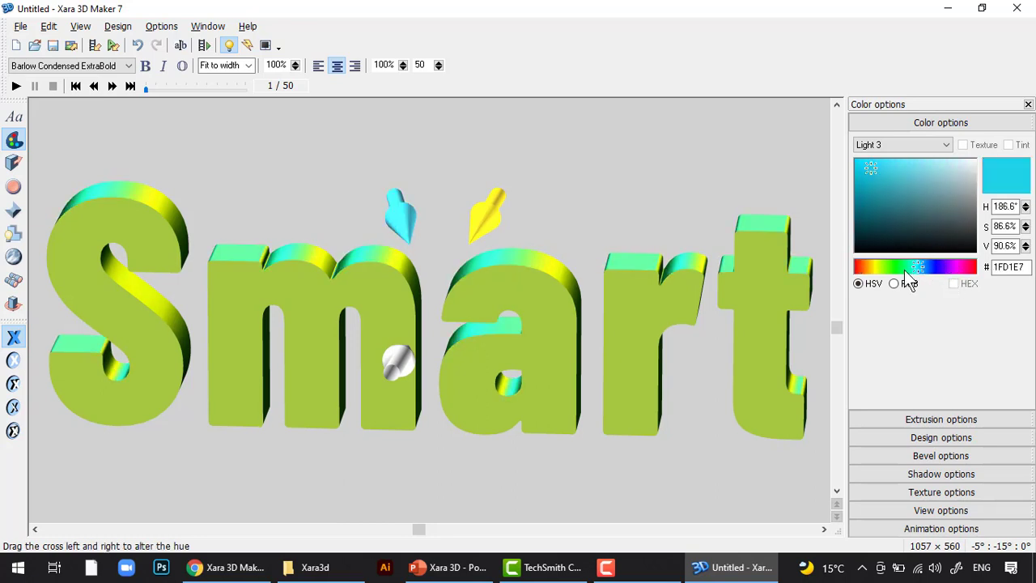
drag(860, 168, 859, 163)
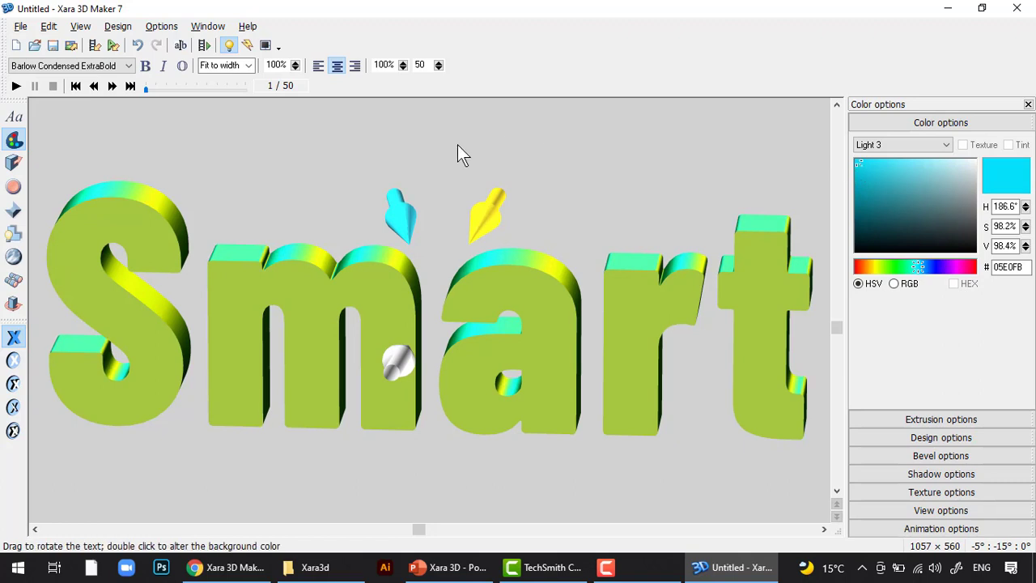
Move the cyan and white light arrows slightly lower and rotate the text to about -9° : -20° : 0°.
mouse_move(394, 224)
mouse_down()
mouse_move(428, 197)
mouse_move(400, 192)
mouse_move(347, 213)
mouse_move(387, 208)
mouse_move(375, 208)
mouse_move(394, 281)
mouse_move(400, 238)
mouse_up()
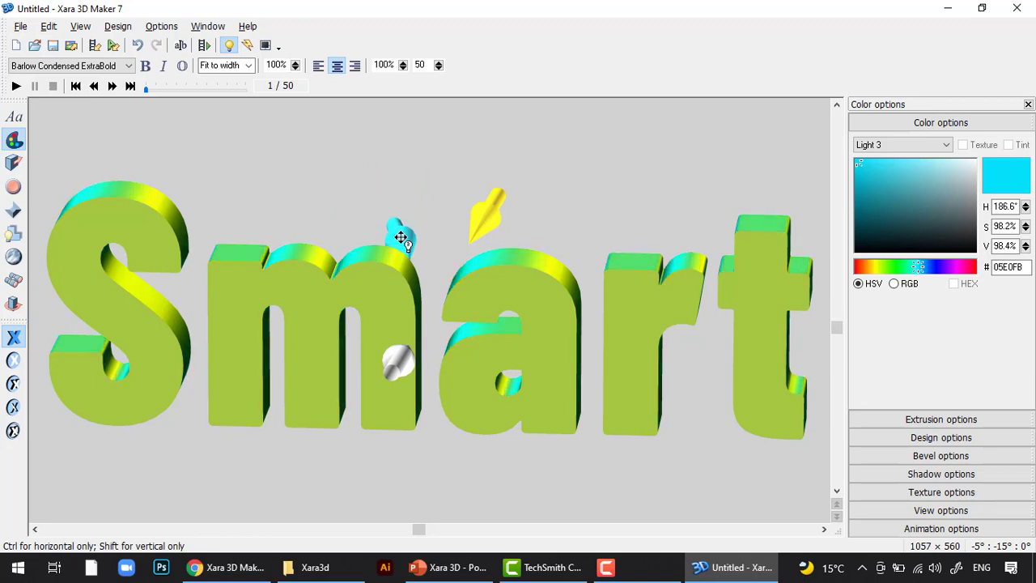
mouse_move(531, 292)
mouse_down()
mouse_move(493, 324)
mouse_move(503, 375)
mouse_move(537, 276)
mouse_move(532, 303)
mouse_move(539, 299)
mouse_move(528, 302)
mouse_up()
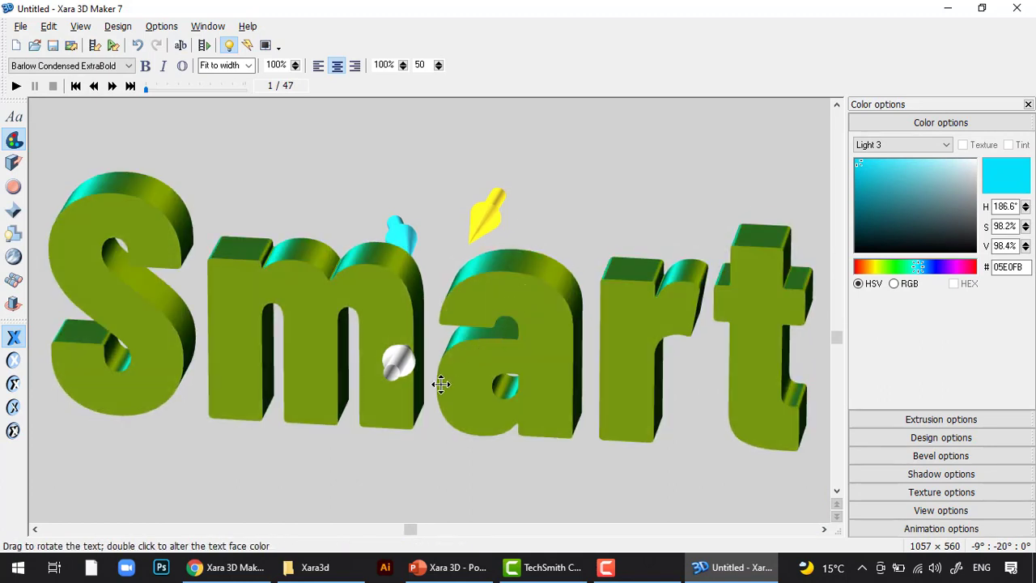
drag(397, 365, 385, 383)
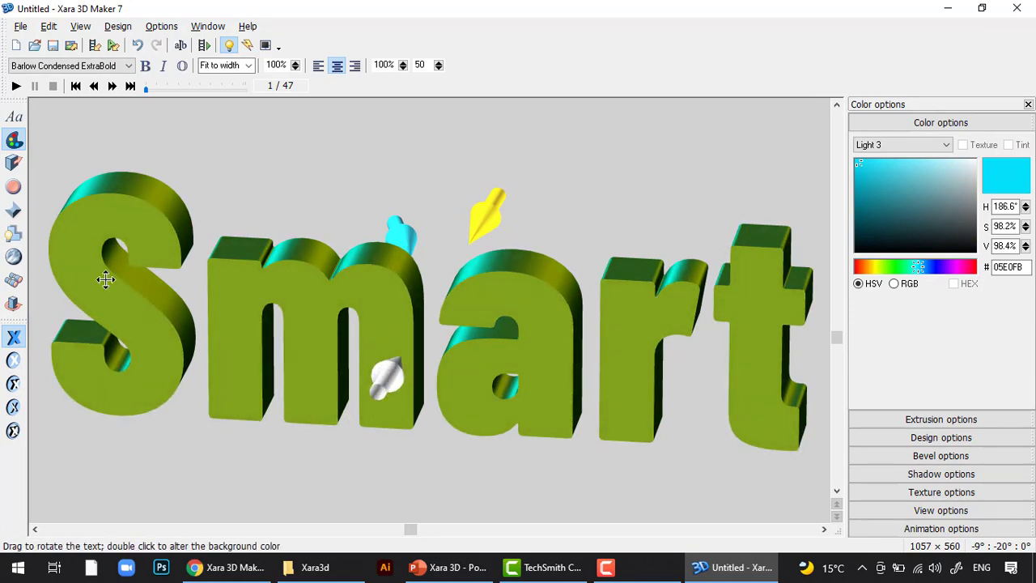
Give the text extrusion a matt finish, keeping depth 20, and hide the lighting controls.
click(14, 162)
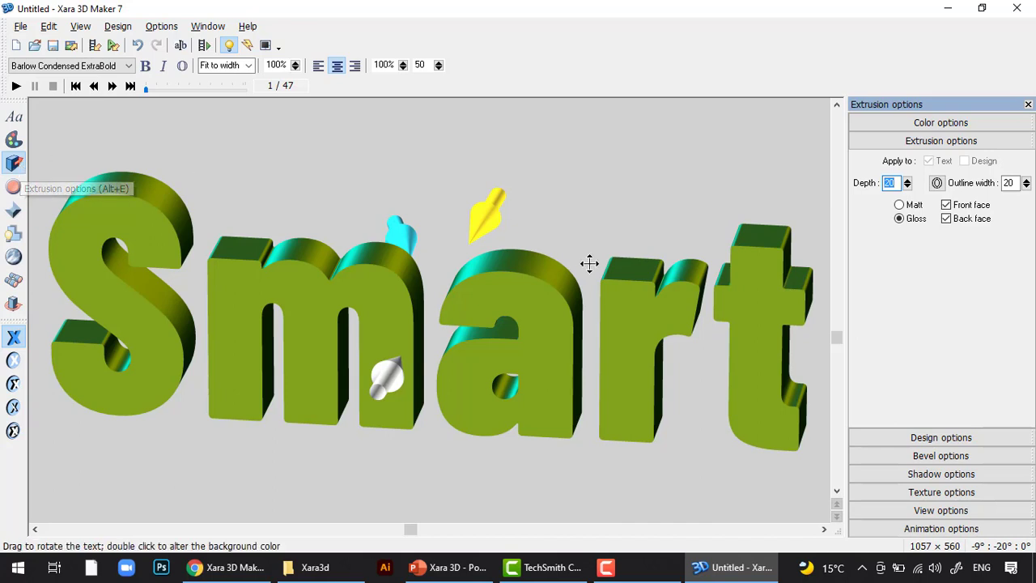
mouse_move(522, 267)
mouse_down()
mouse_move(499, 311)
mouse_move(524, 268)
mouse_up()
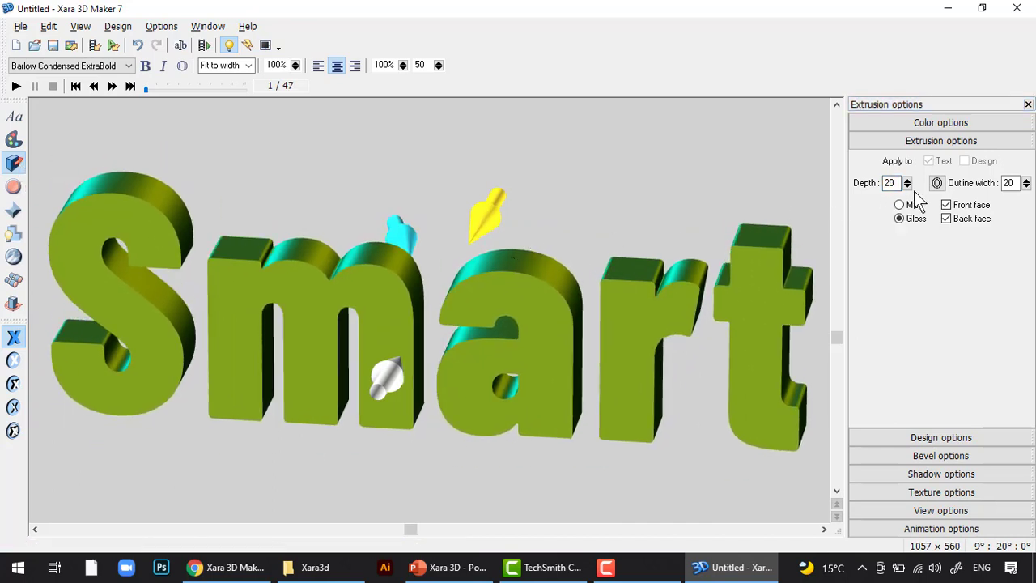
drag(907, 183, 929, 188)
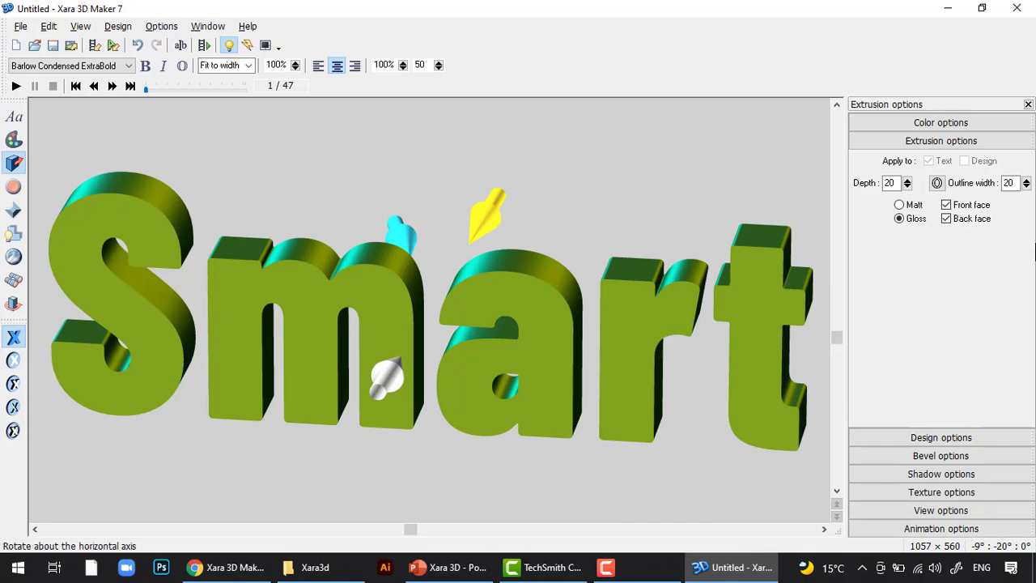
click(909, 206)
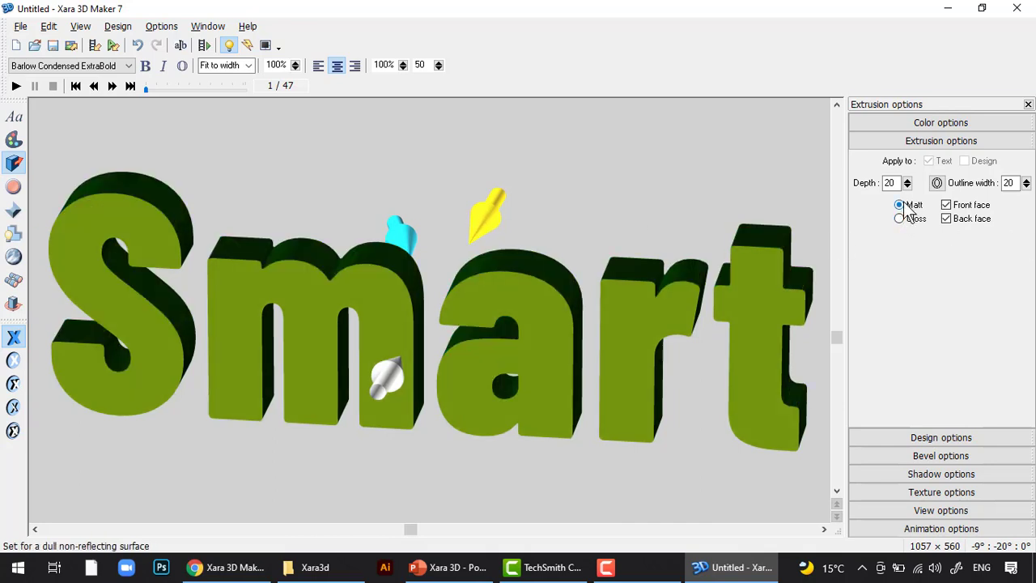
click(229, 47)
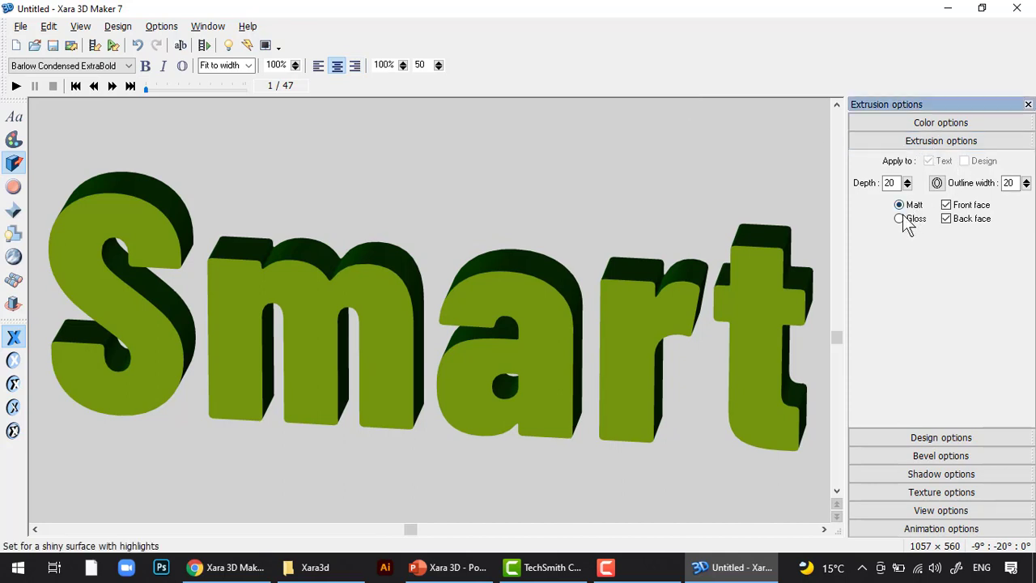
Compare the gloss and matt finishes while rotating the text to about -1° : -16° : 0°, leaving the extrusion on gloss.
click(900, 220)
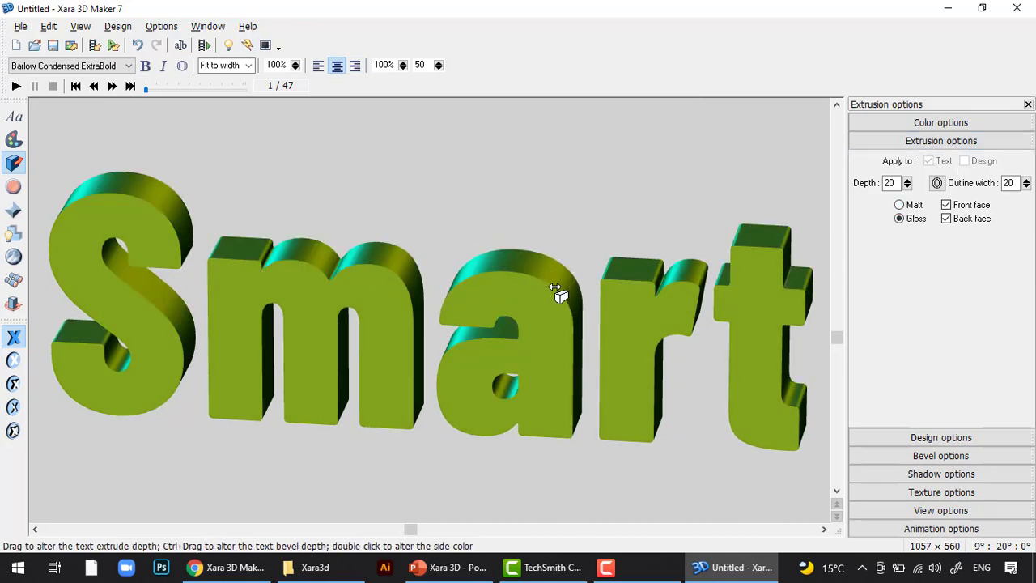
click(899, 205)
mouse_move(649, 324)
mouse_down()
mouse_move(675, 317)
mouse_move(660, 326)
mouse_move(653, 360)
mouse_move(675, 354)
mouse_move(650, 349)
mouse_move(669, 315)
mouse_move(638, 280)
mouse_move(651, 327)
mouse_move(659, 319)
mouse_up()
click(913, 221)
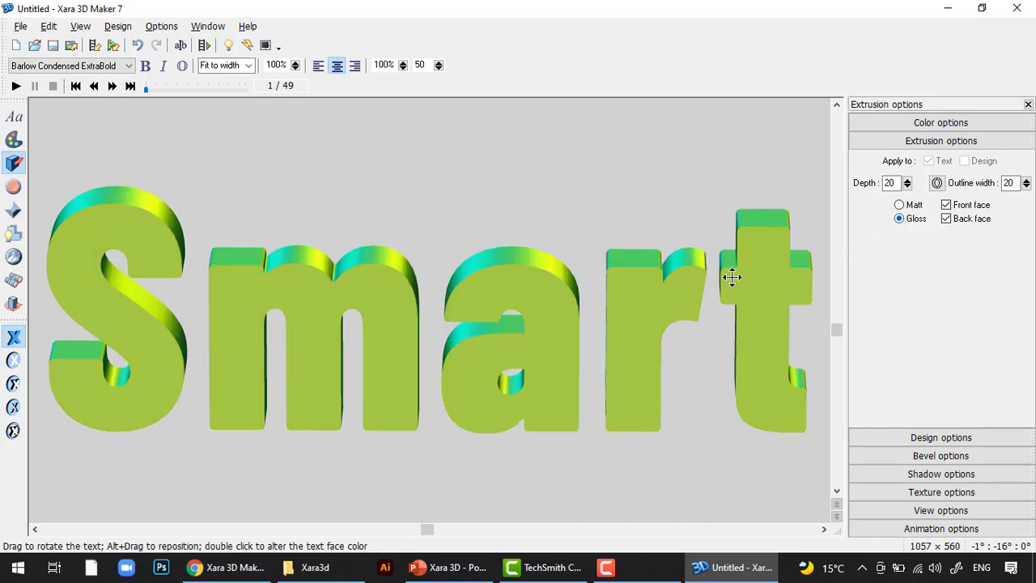
Turn the text into an outline with outline width 20 and rotate it to about 0° : 19° : 0°.
click(938, 183)
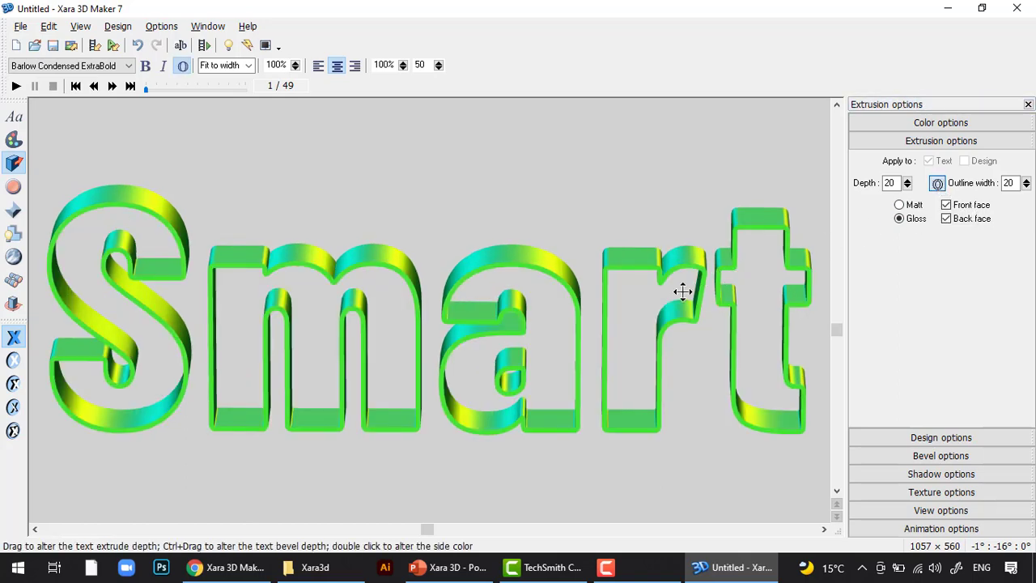
drag(678, 287, 679, 235)
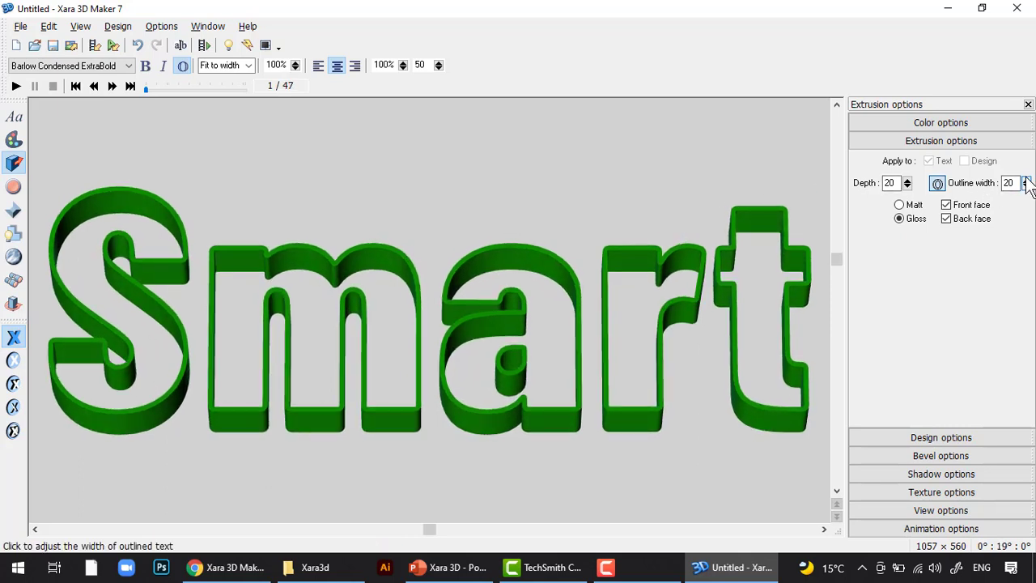
Set the text outline width to 62, then turn the outline off to return to solid letters.
drag(1026, 183, 1027, 149)
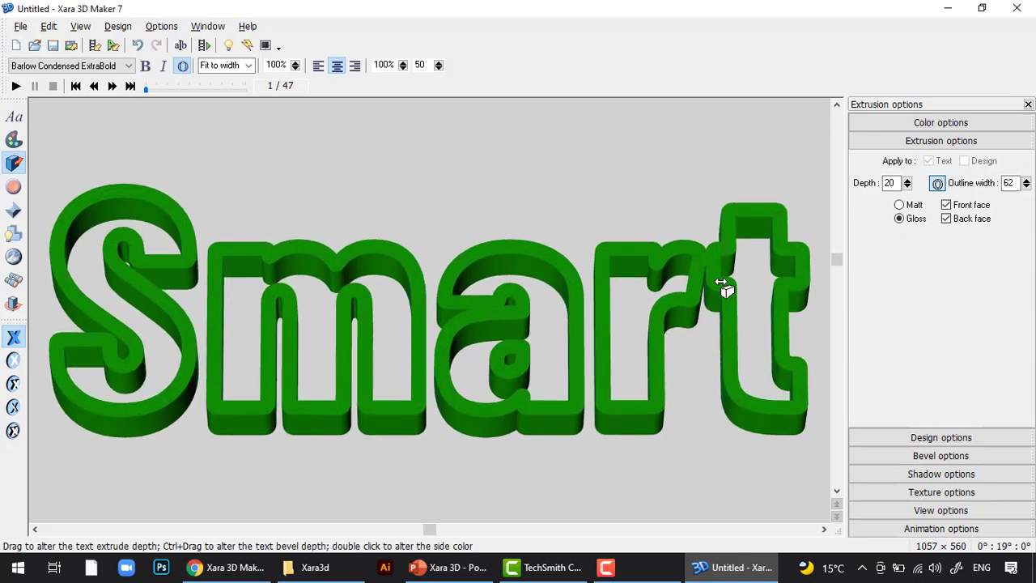
drag(684, 276, 682, 304)
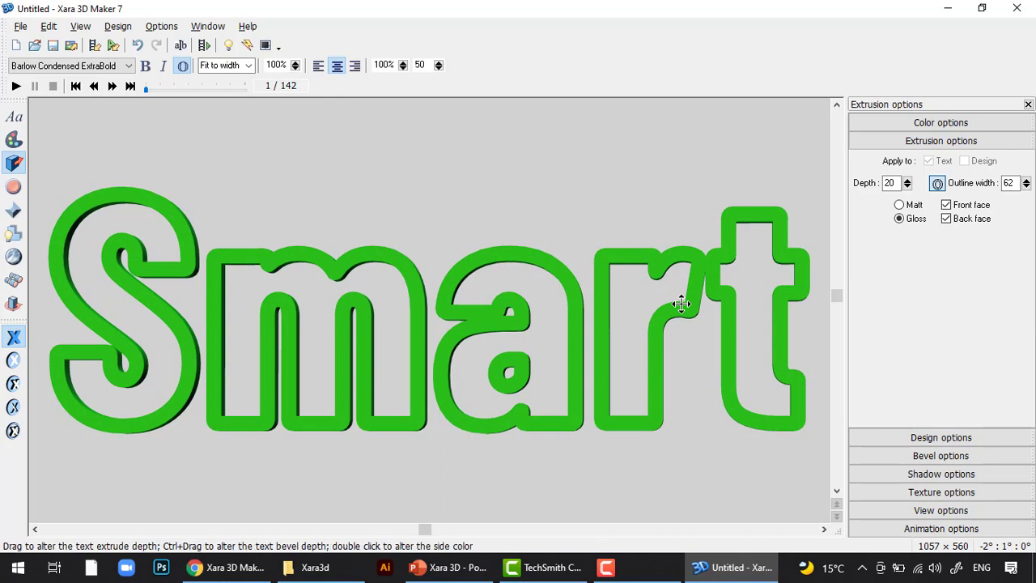
click(937, 185)
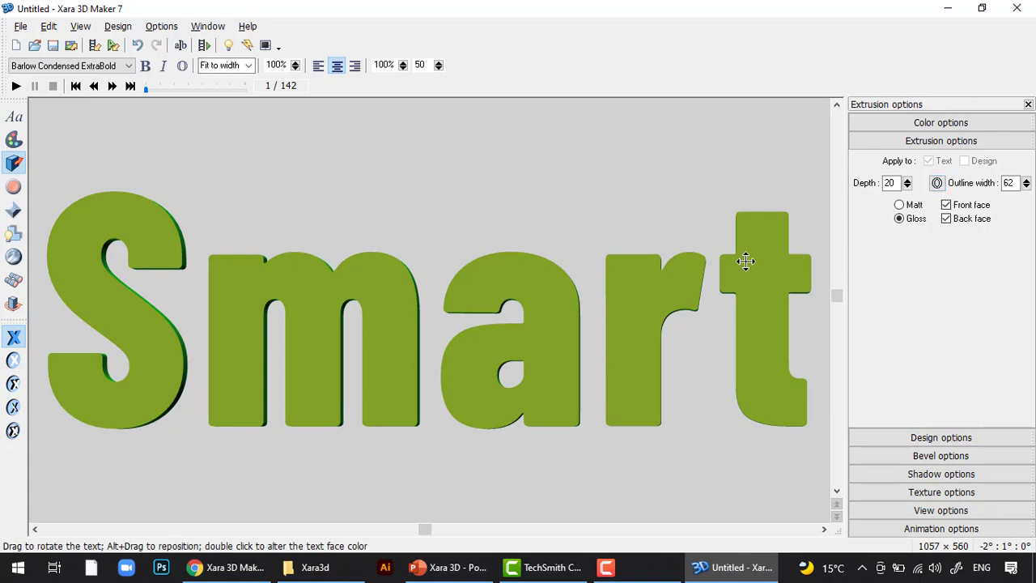
Hide the front face of the text and rotate the text to about -14° : -3° : 0°.
drag(742, 270, 736, 295)
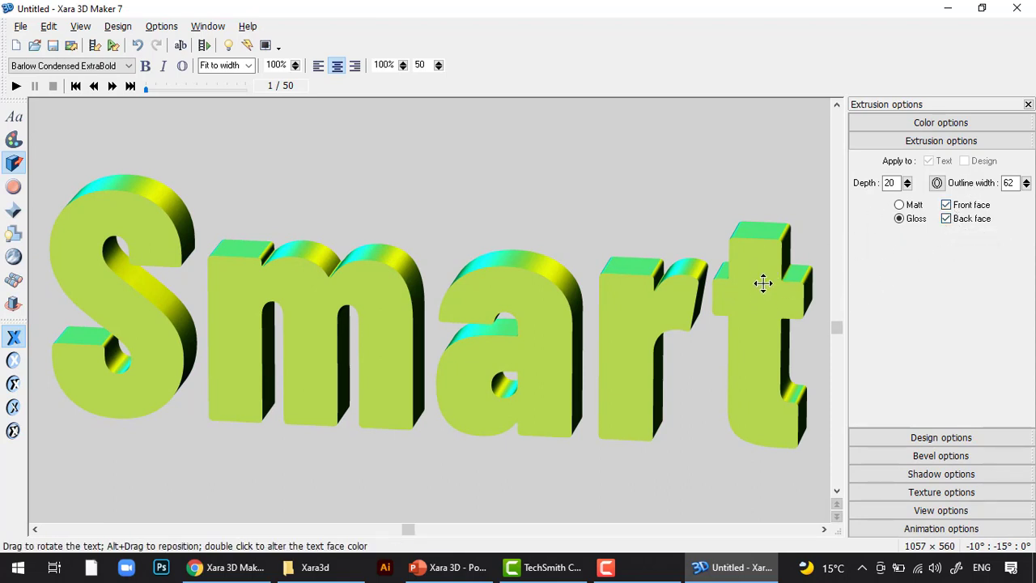
click(946, 206)
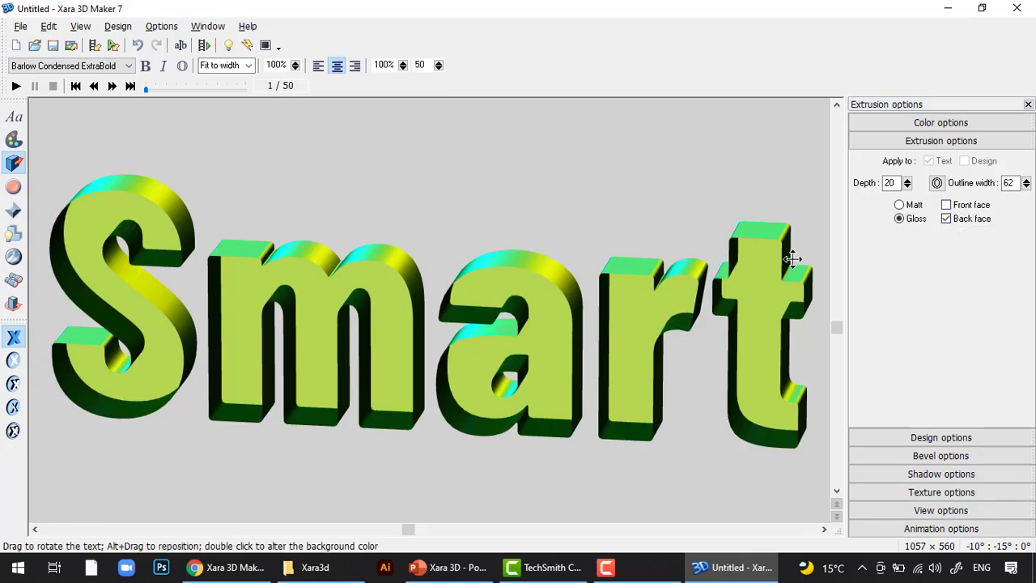
drag(779, 261, 775, 227)
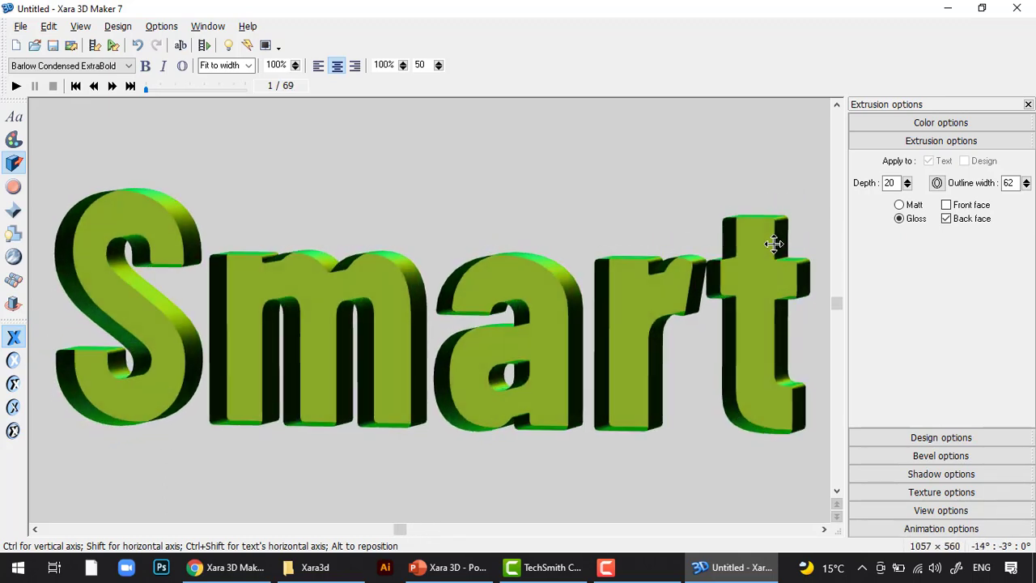
Hide the back face of the text as well, then show both the front and back faces again.
click(947, 219)
click(946, 218)
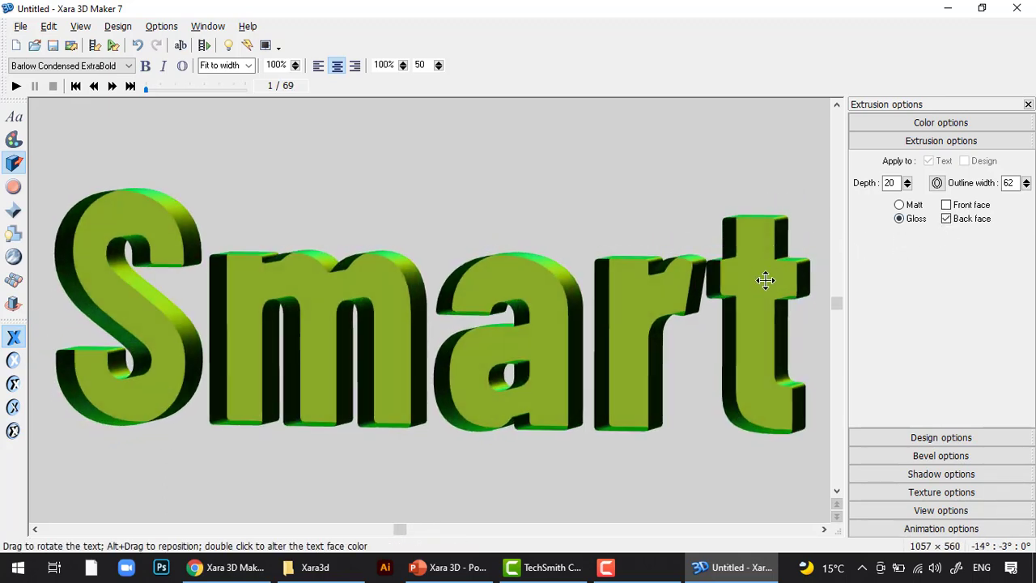
click(953, 222)
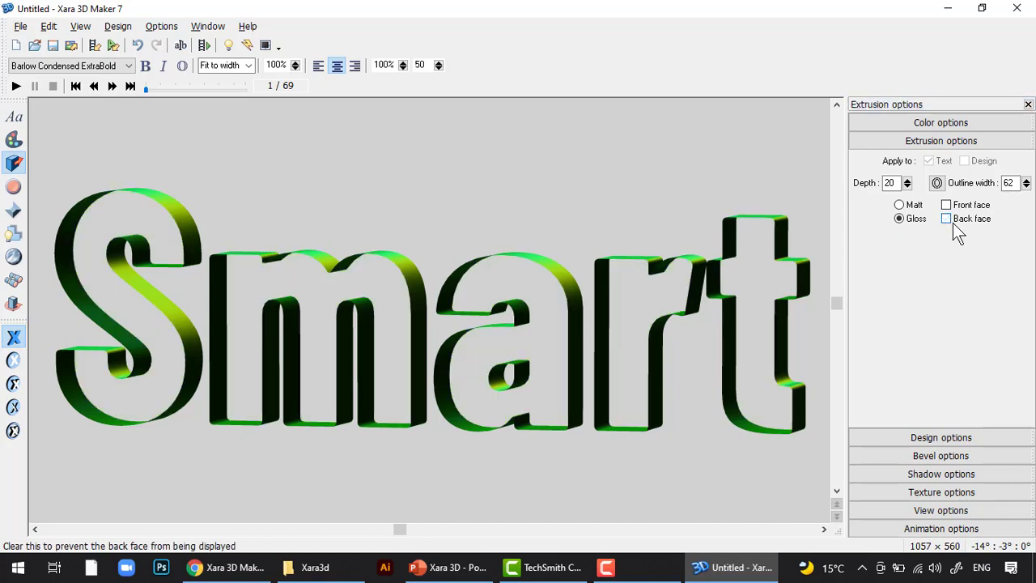
click(953, 223)
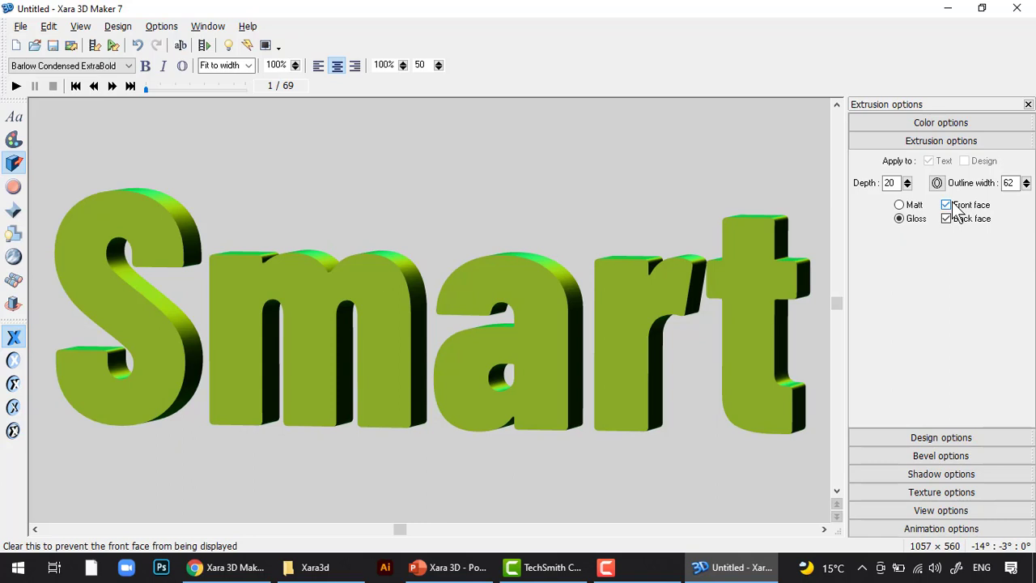
Change the design type from plain text to Button and rotate the button to about -8° : -18° : 0°.
click(14, 189)
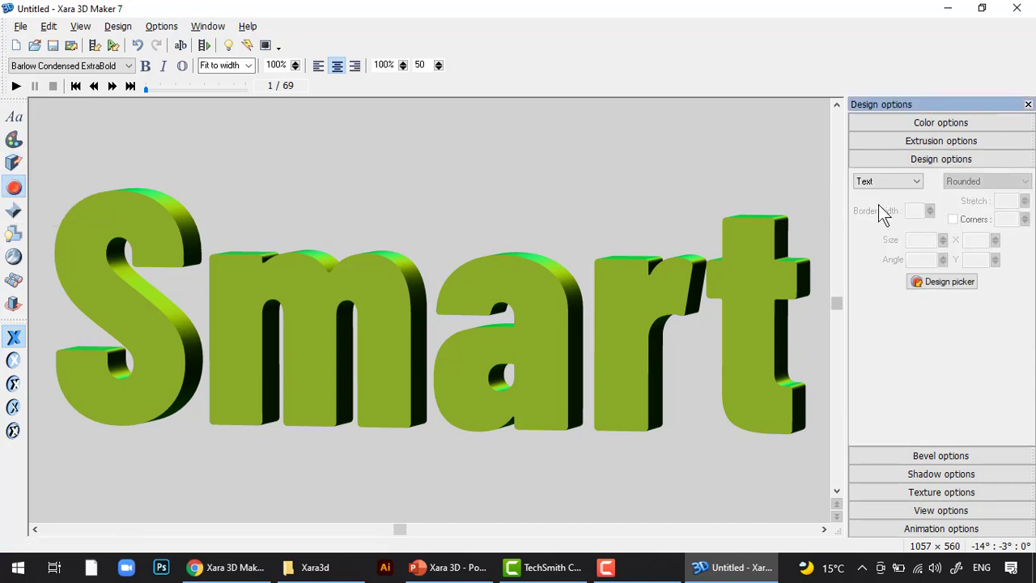
click(907, 194)
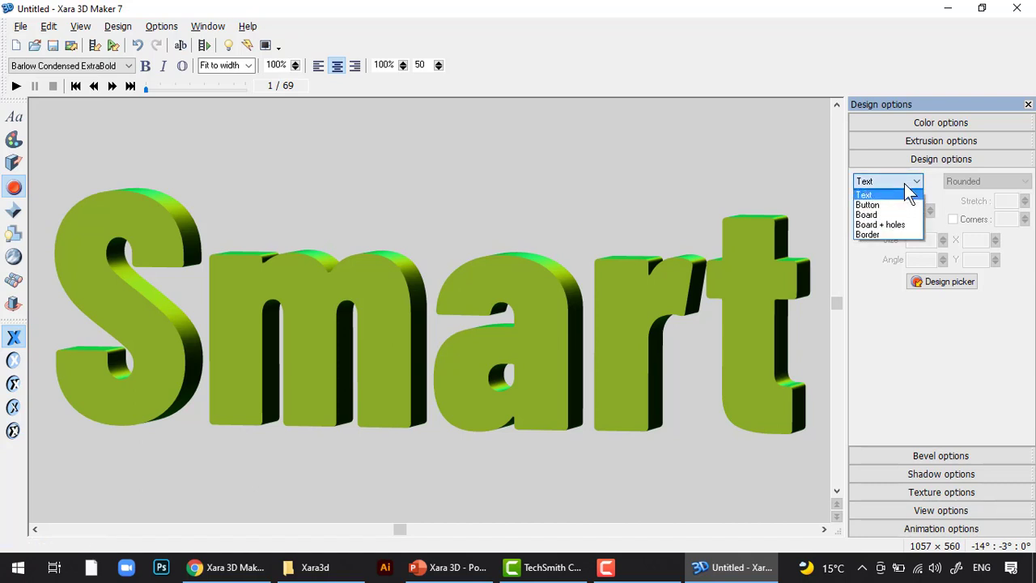
click(887, 179)
click(890, 180)
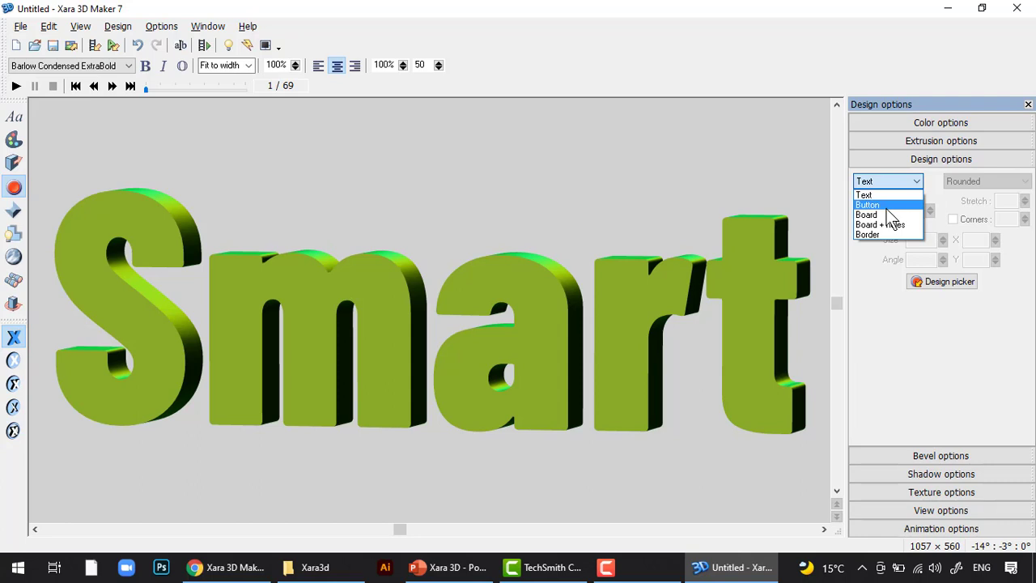
click(888, 208)
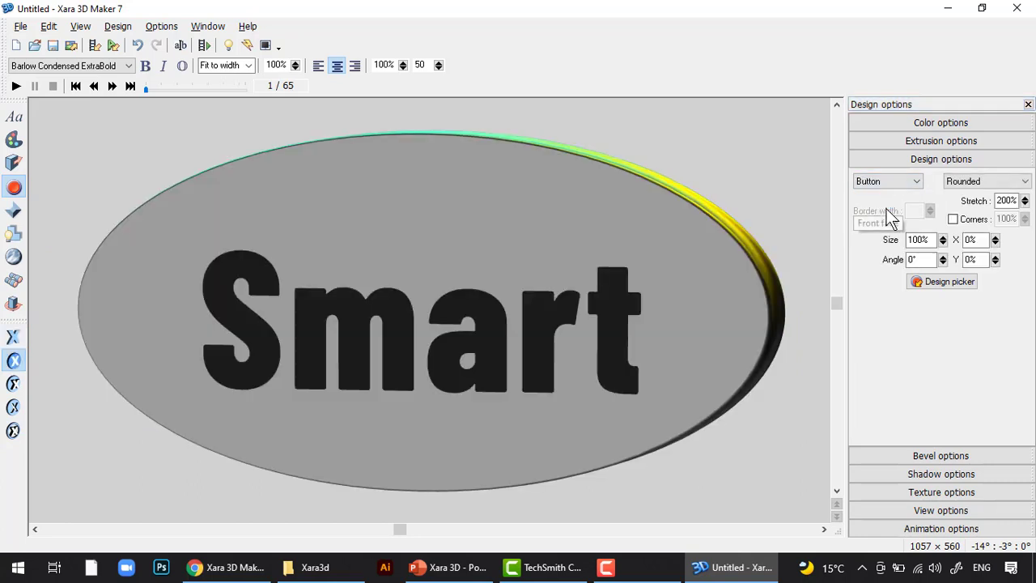
drag(602, 202, 611, 224)
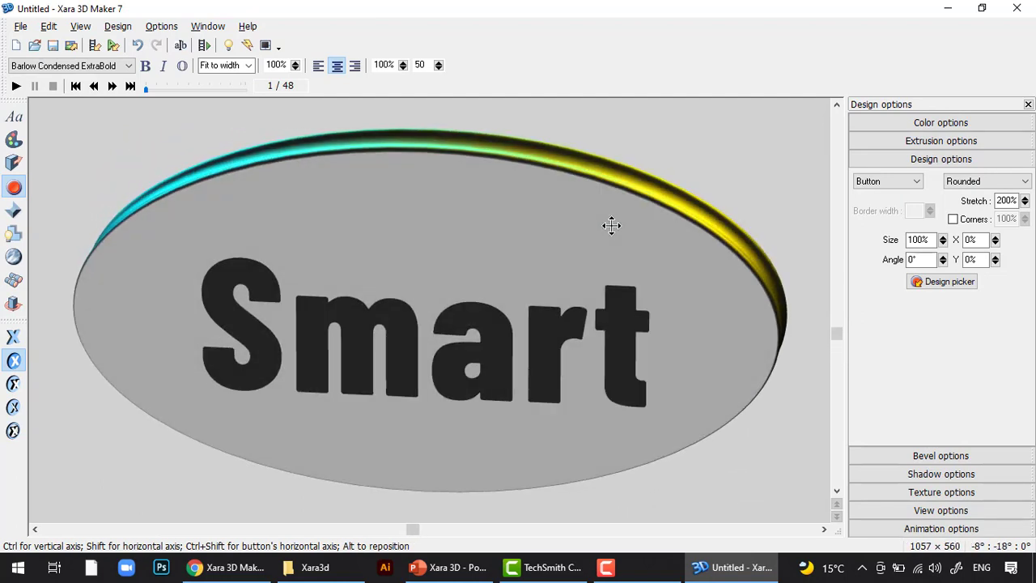
Try the Board design type behind the text and rotate it to about -21° : -12° : 0°.
click(875, 184)
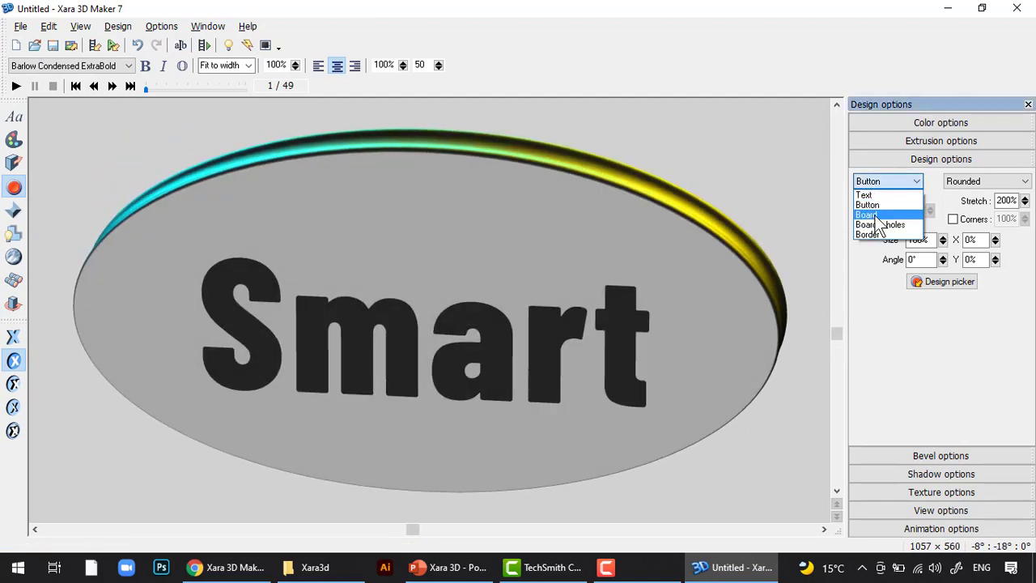
click(874, 215)
drag(597, 255, 579, 244)
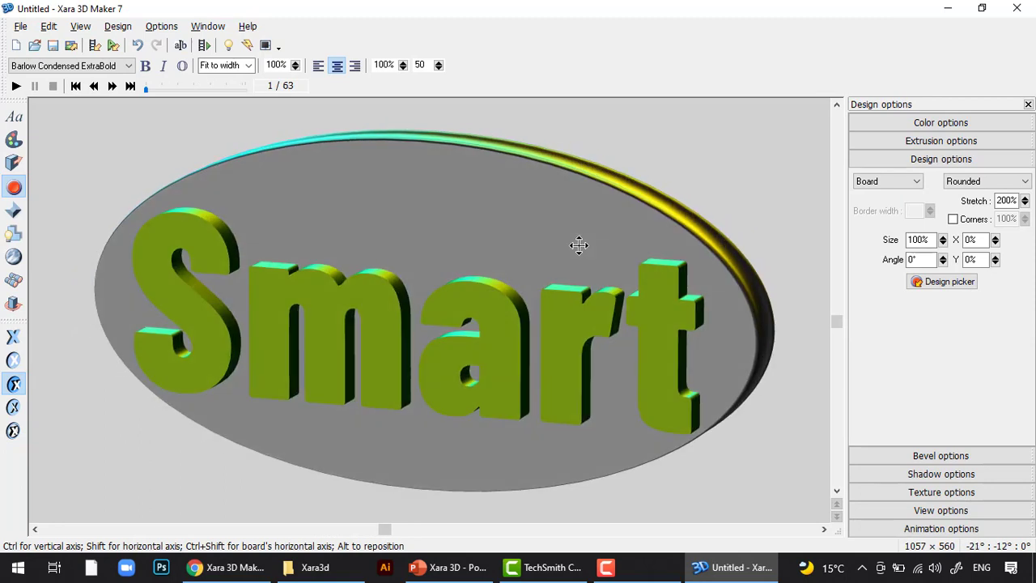
Try the Board + holes design type and rotate it to about -9° : -12° : 0°.
click(884, 181)
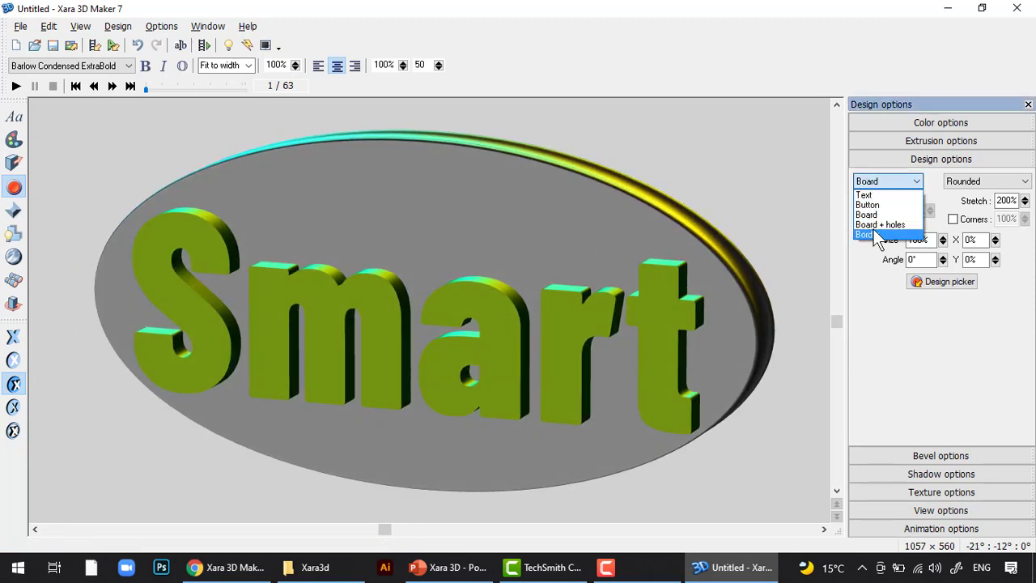
click(881, 226)
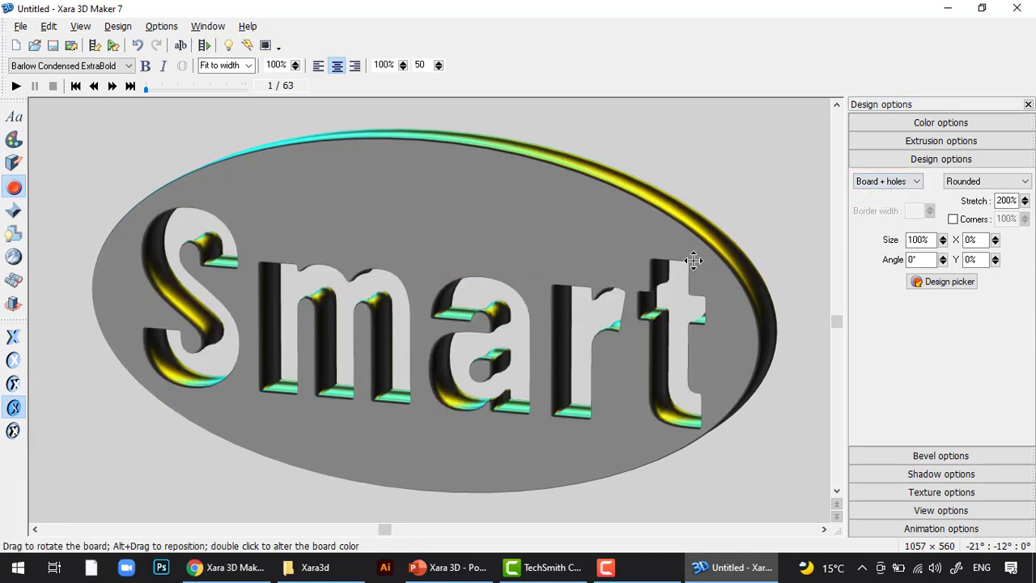
mouse_move(589, 245)
mouse_down()
mouse_move(616, 185)
mouse_move(607, 246)
mouse_up()
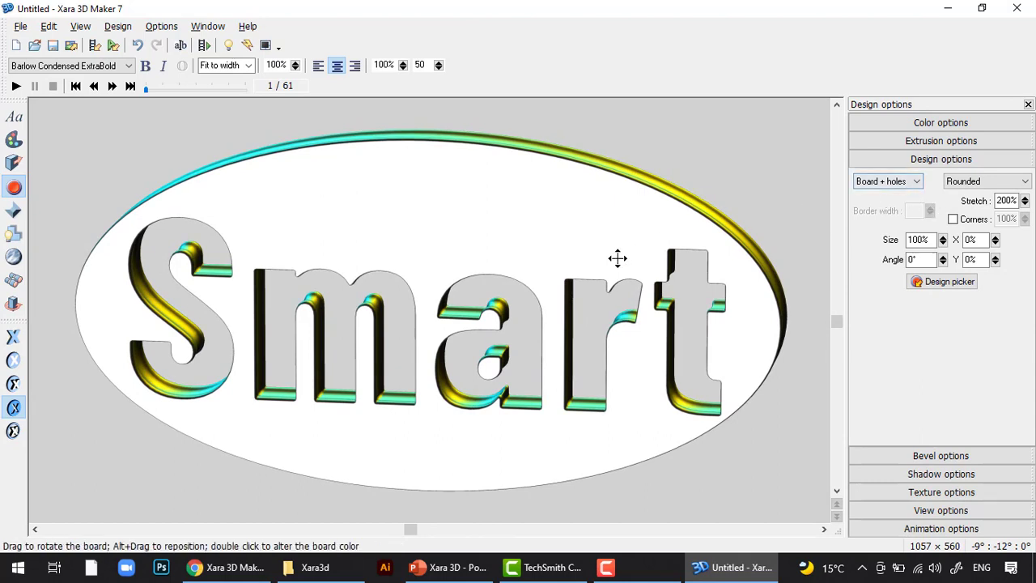
Try the Border design type around the text, followed by the Button type.
click(913, 186)
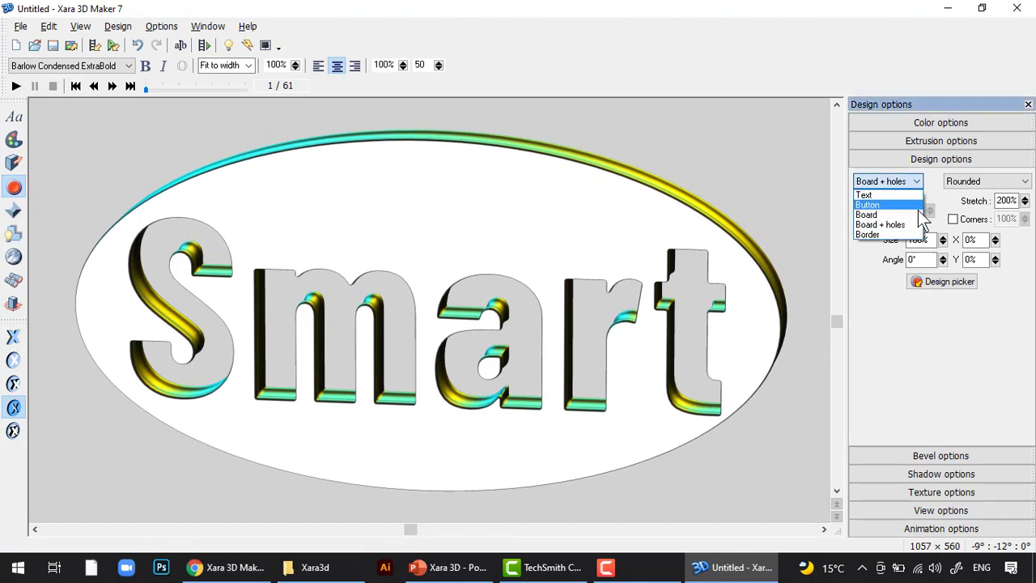
click(891, 235)
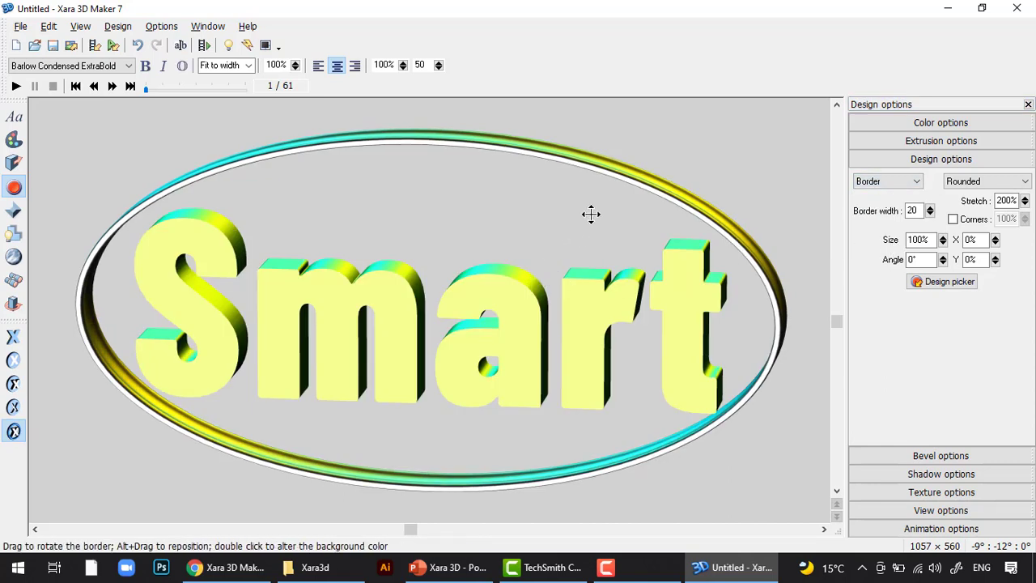
click(879, 183)
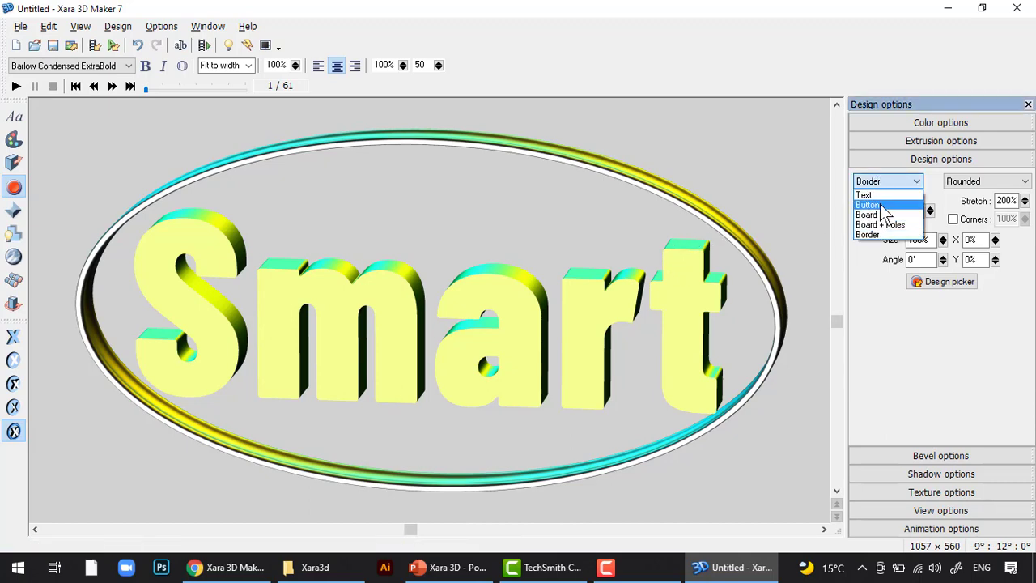
click(881, 206)
Set the design type to Board and rotate the board to about -4° : -21° : 0°.
click(889, 184)
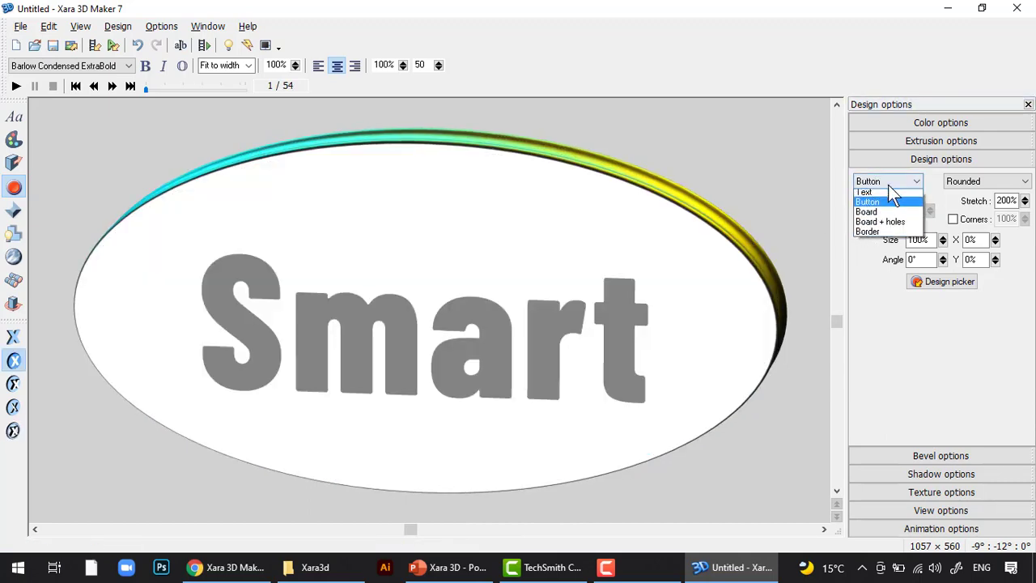
click(889, 215)
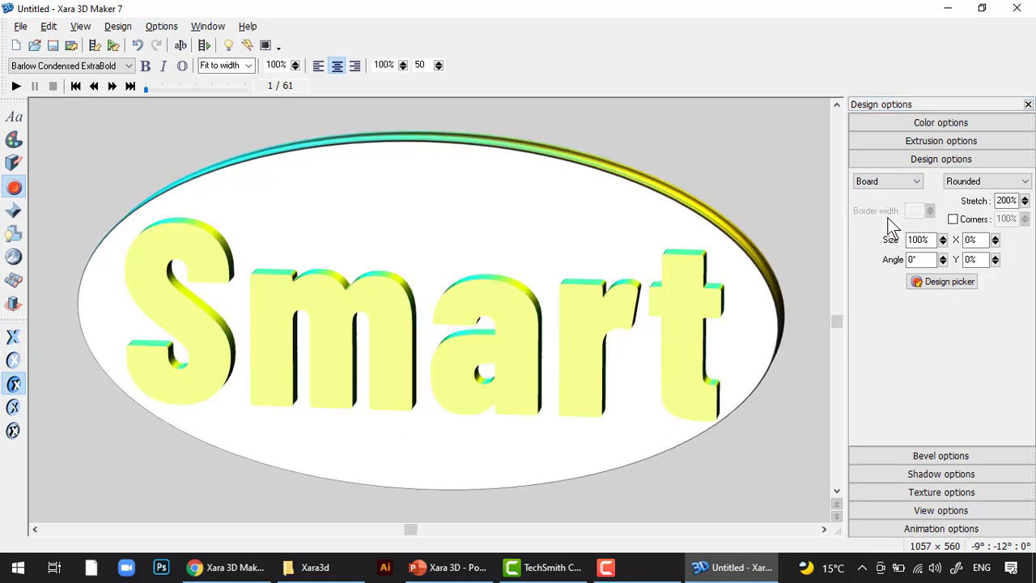
mouse_move(558, 224)
mouse_down()
mouse_move(582, 208)
mouse_move(564, 250)
mouse_move(567, 239)
mouse_up()
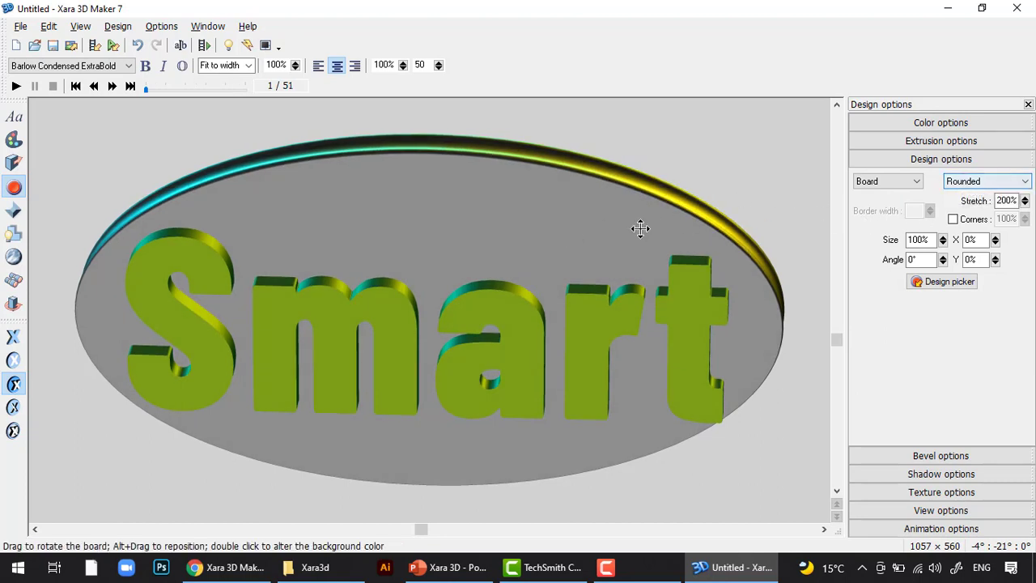
Try the Rectangle, Rounded rectangle, Beveled rectangle and Incut rectangle shapes for the board.
click(1003, 181)
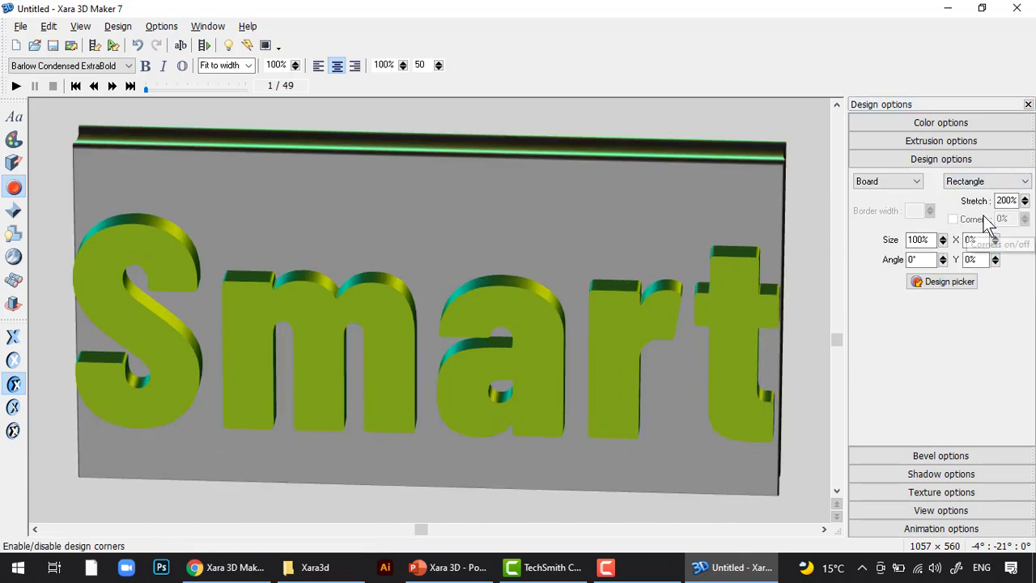
click(983, 183)
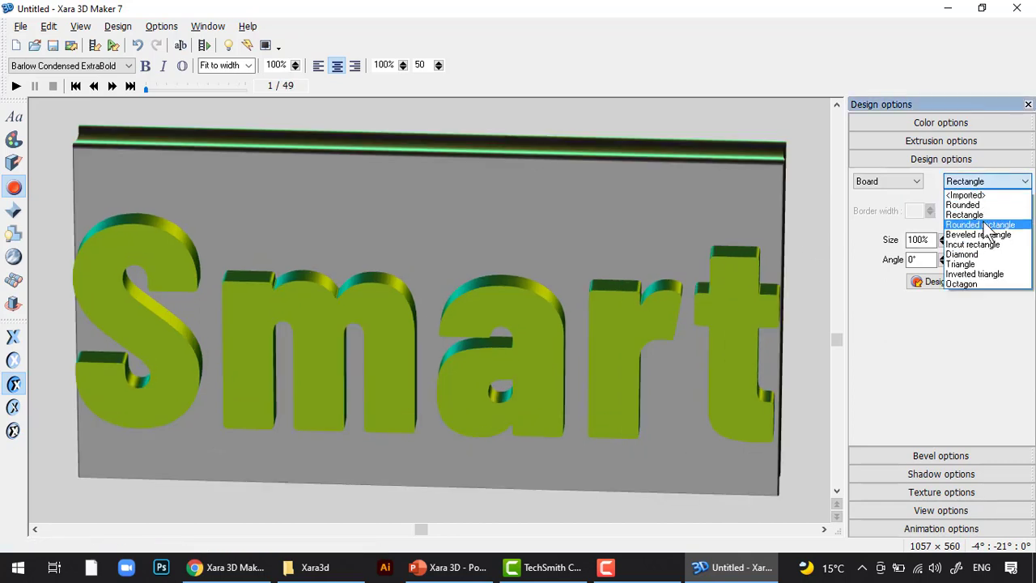
click(980, 224)
click(983, 183)
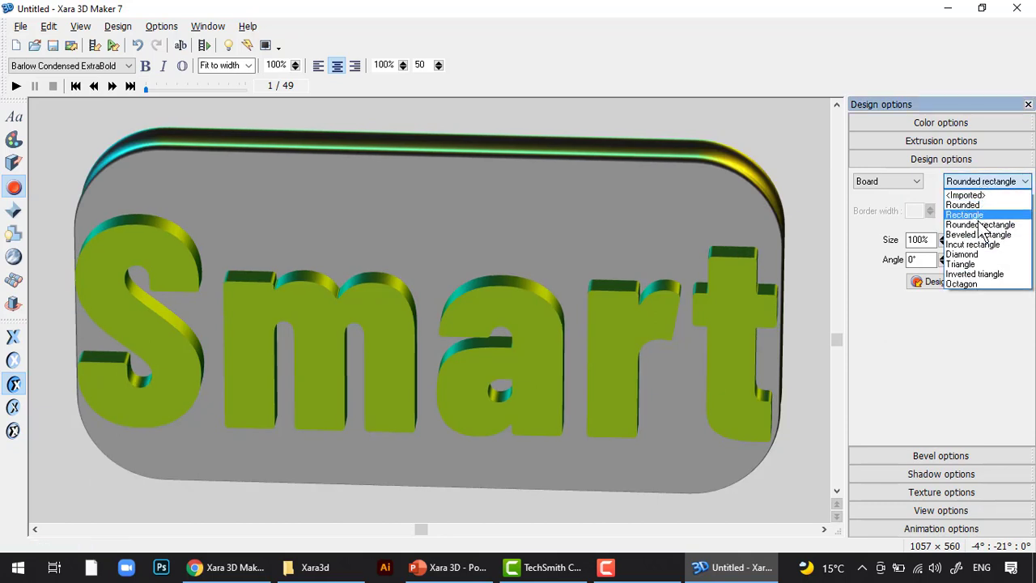
click(984, 237)
click(979, 183)
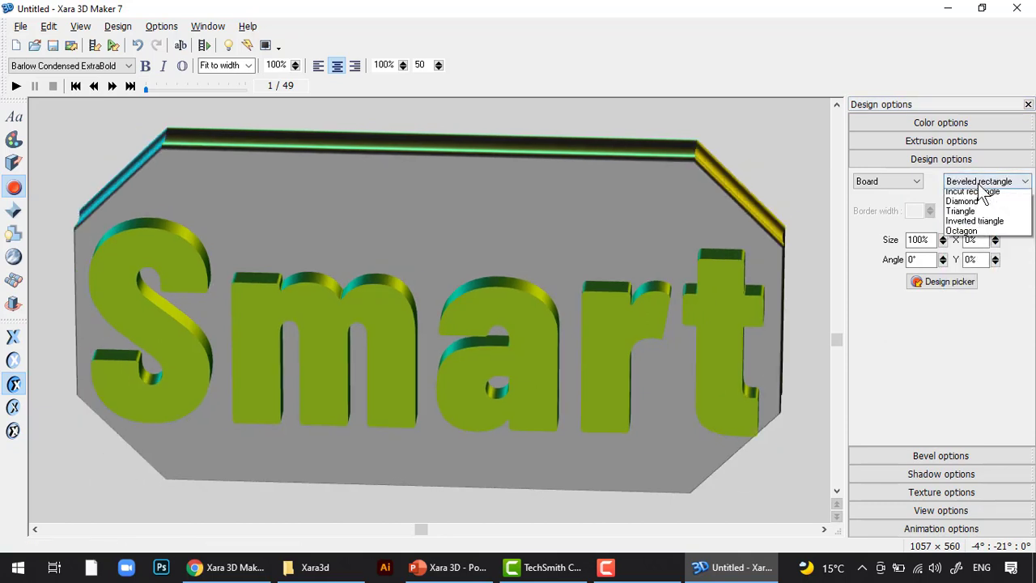
click(982, 245)
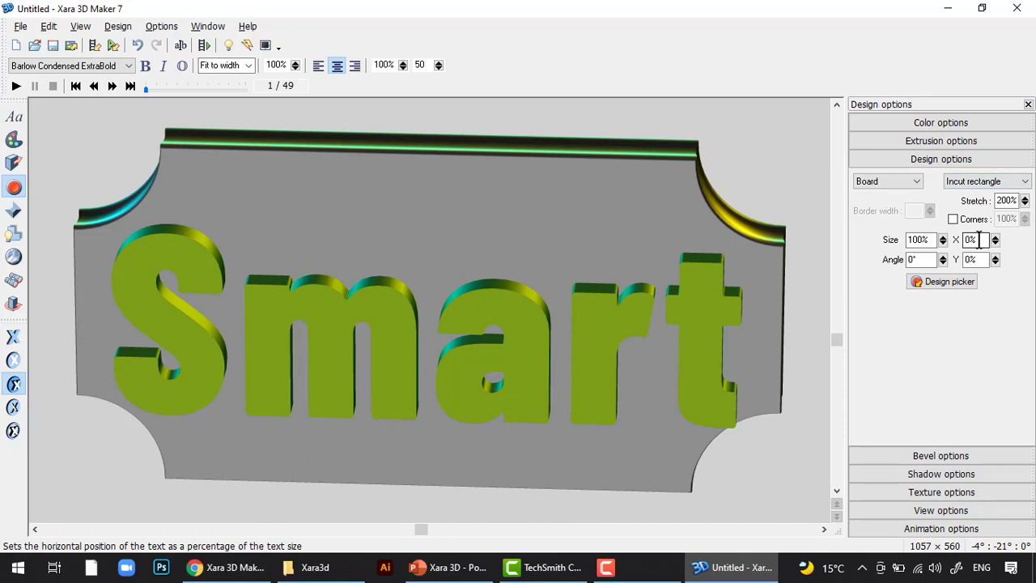
Give the board a Triangle shape and rotate it to about -11° : -21° : 0°.
click(975, 183)
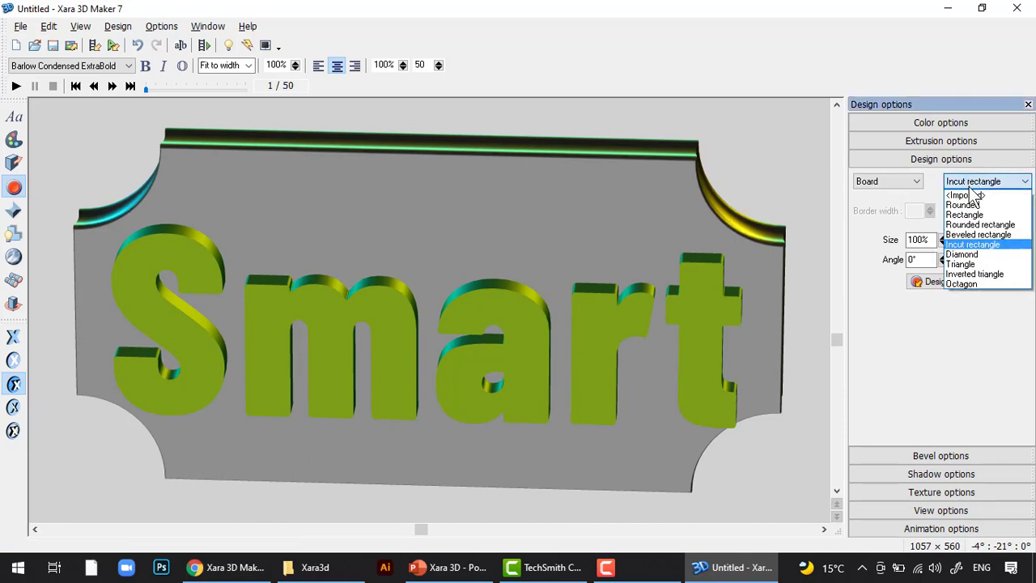
click(967, 264)
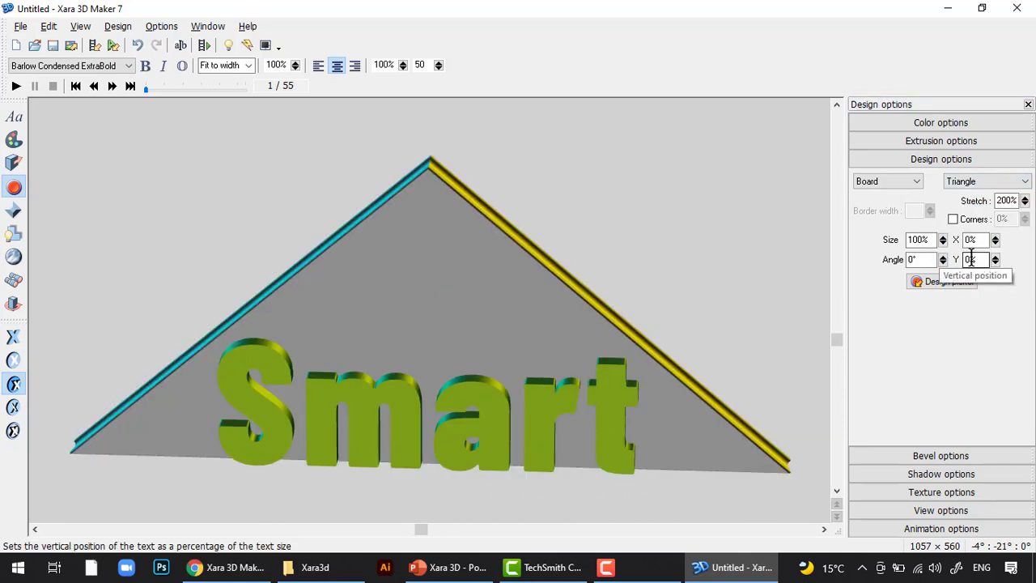
mouse_move(439, 292)
mouse_down()
mouse_move(440, 241)
mouse_move(430, 289)
mouse_up()
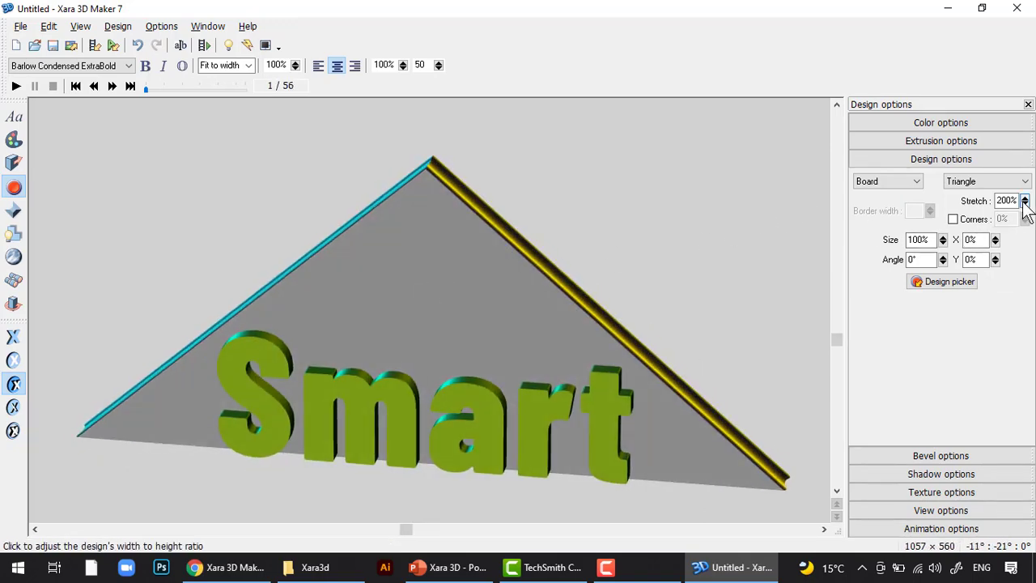
Set the triangular board's stretch to 167% and the text size to 135.7%, rotating the design to about -25° : -8° : 0°.
mouse_move(1025, 200)
mouse_down()
mouse_move(1026, 173)
mouse_move(1025, 235)
mouse_move(1033, 207)
mouse_up()
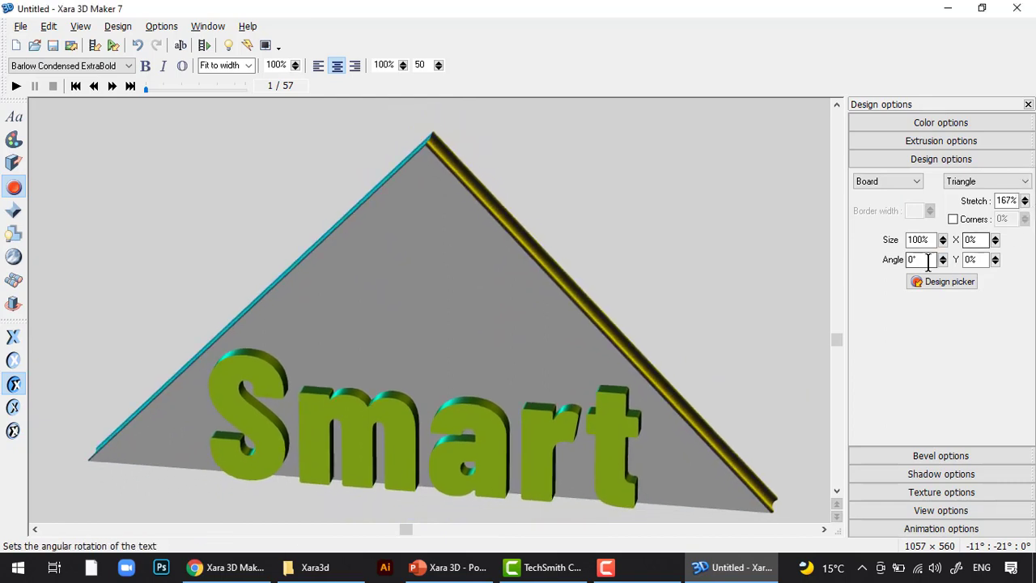
drag(944, 242, 950, 235)
drag(449, 397, 433, 379)
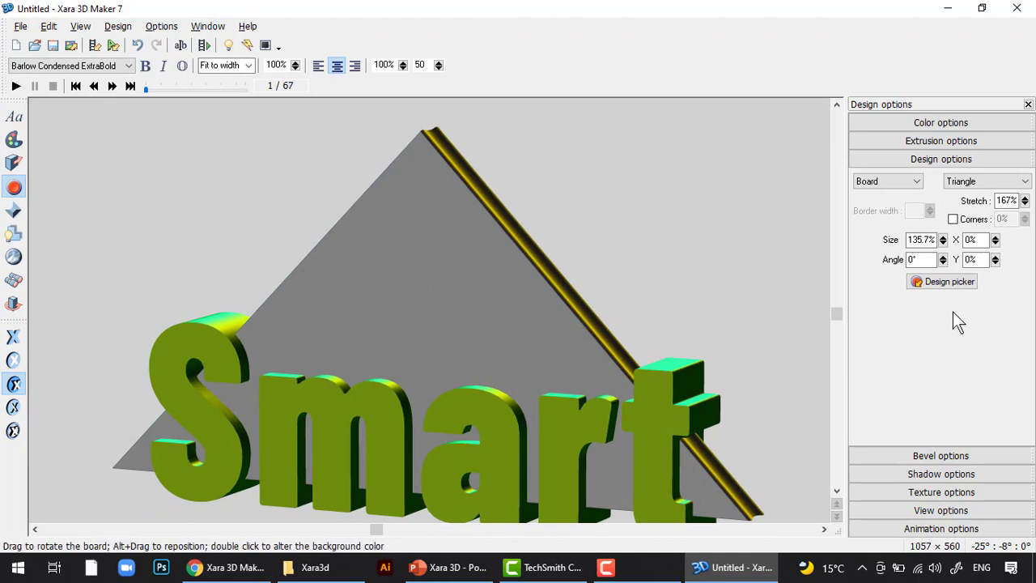
Try a 10.8° angle and a 4% horizontal offset for the text on the board, resetting both to 0.
drag(944, 263, 947, 263)
double_click(928, 259)
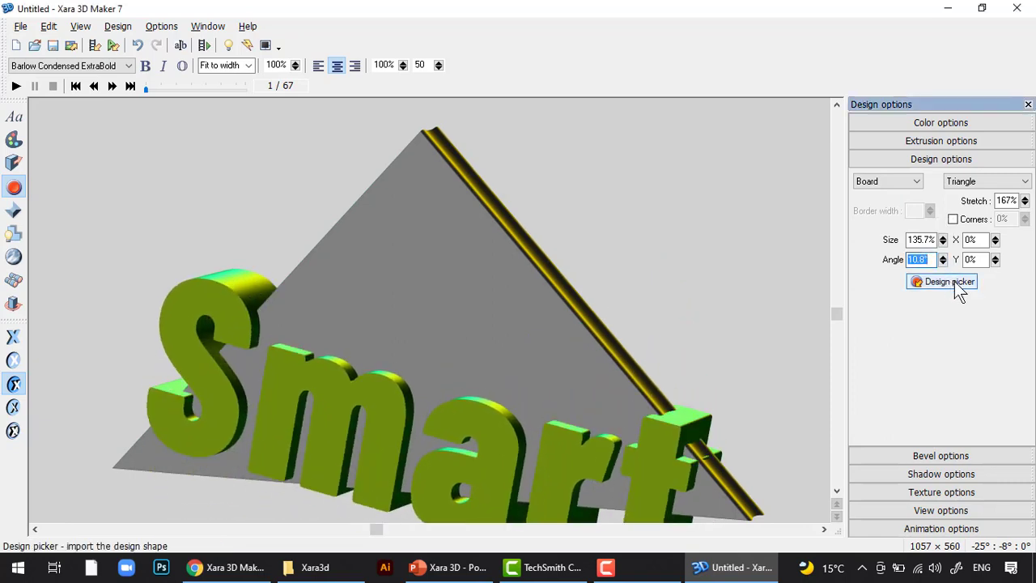
text(0)
double_click(971, 240)
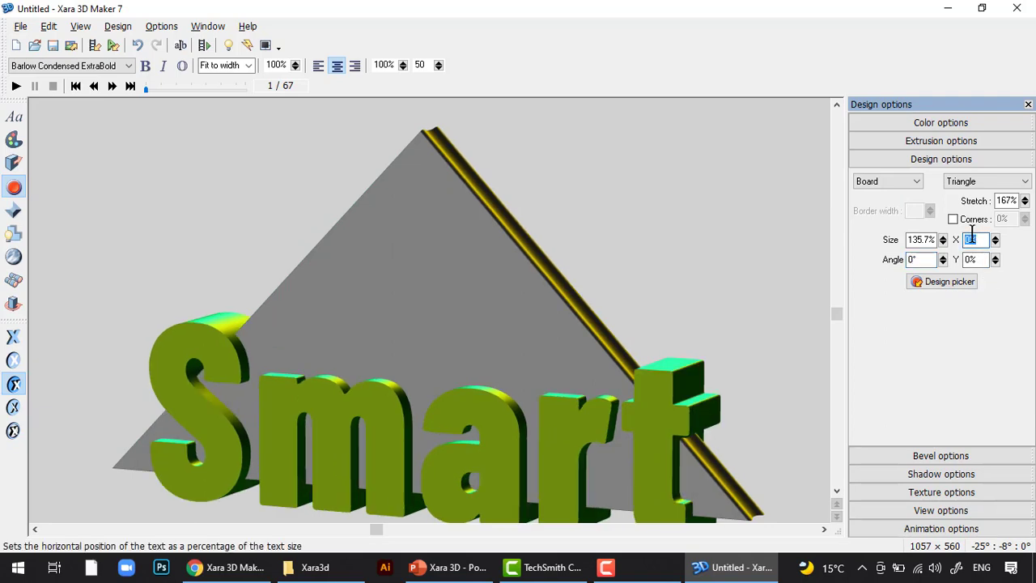
mouse_move(997, 240)
mouse_down()
mouse_move(998, 226)
mouse_move(998, 241)
mouse_up()
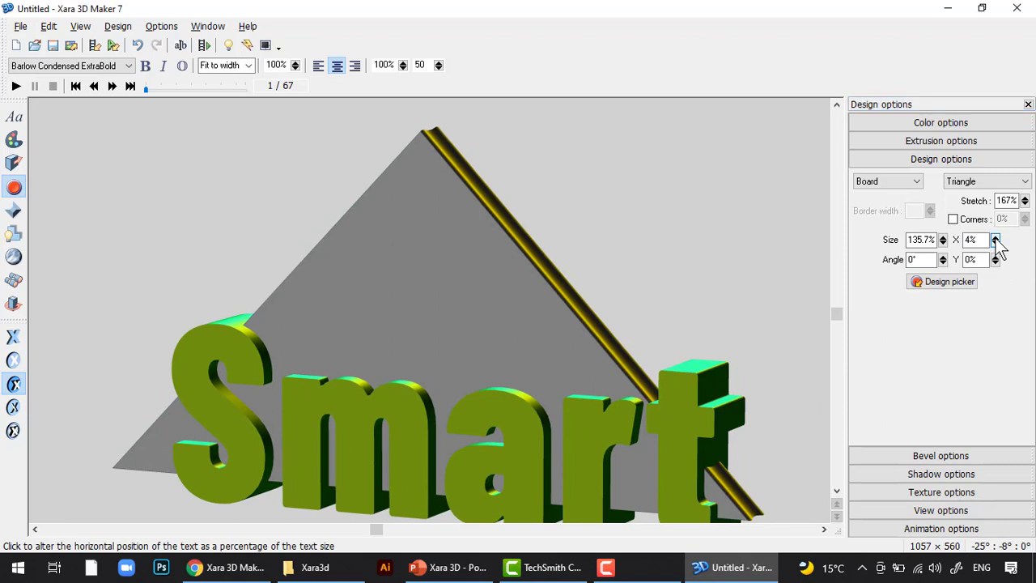
click(976, 240)
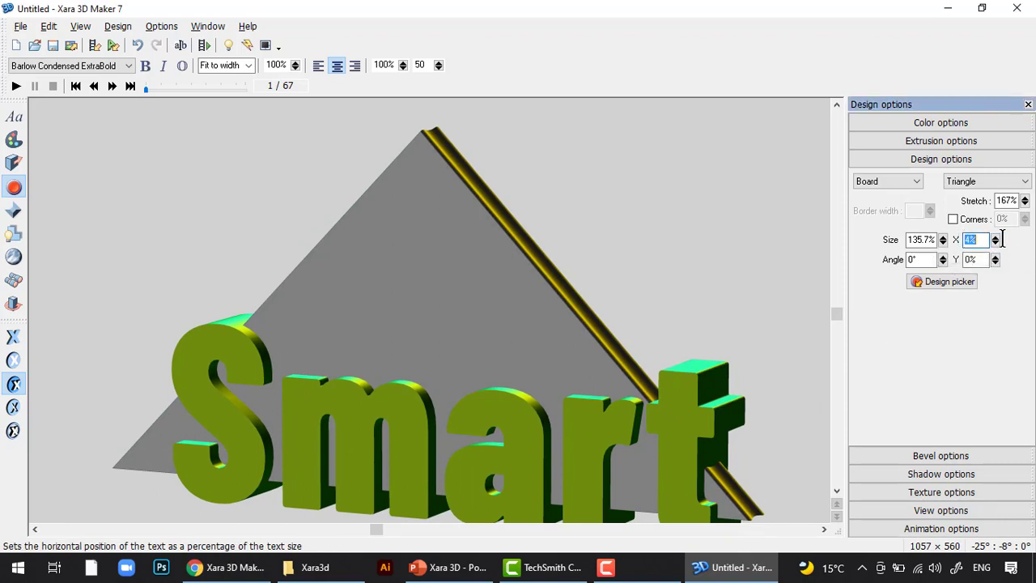
text(0)
Set the text's vertical offset on the board to 16% and rotate the design to about -1° : 27° : 0°.
drag(996, 260, 1001, 259)
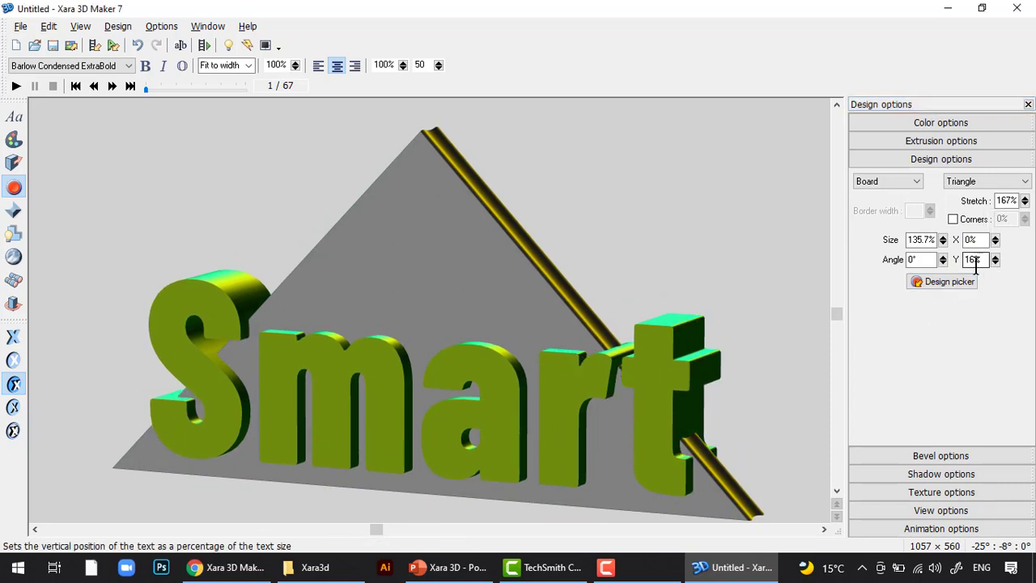
drag(512, 325, 550, 273)
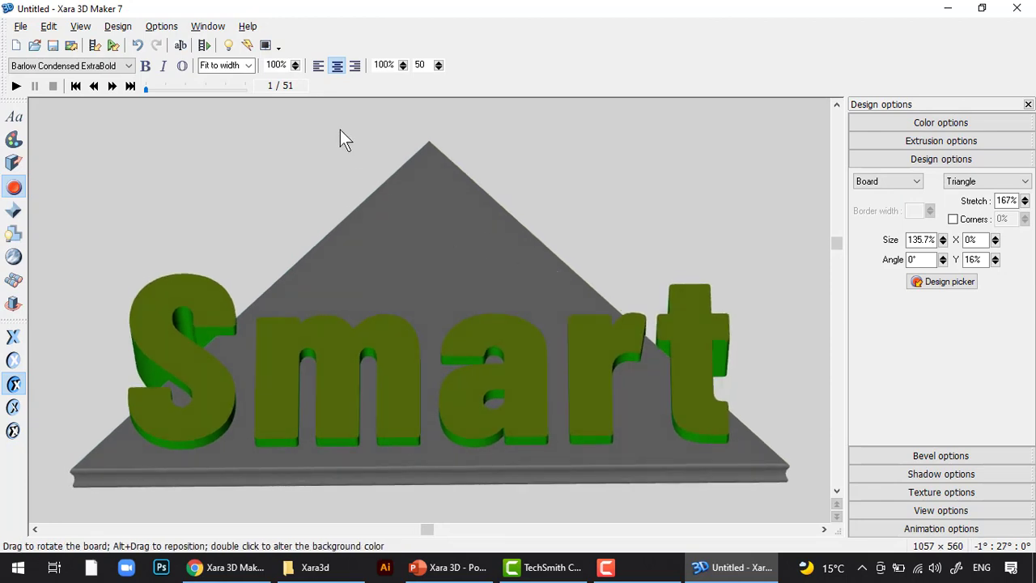
Show the lighting controls, move the white light to just above the letter "a", and rotate the design to about 1° : -11° : 0°.
click(232, 46)
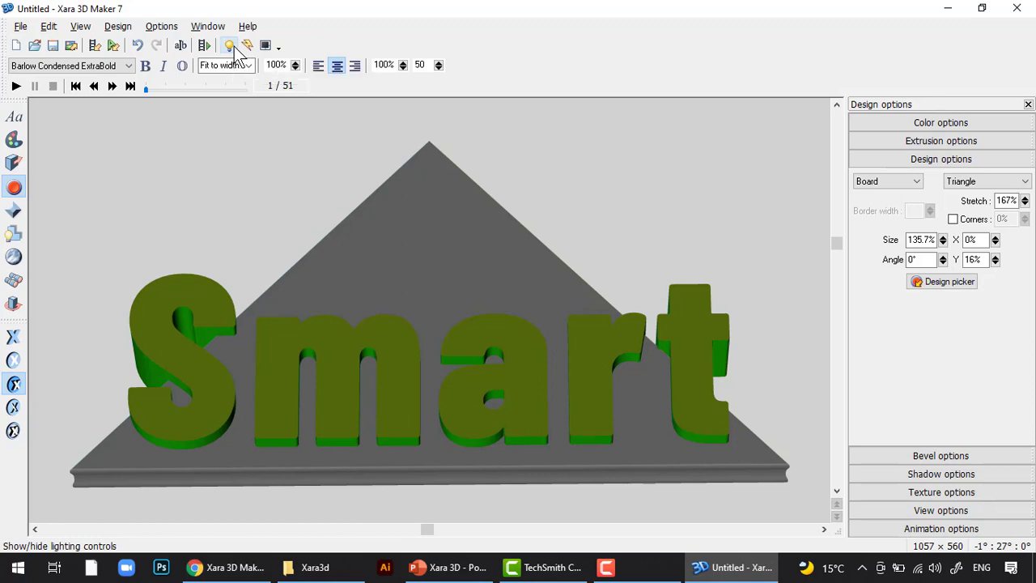
mouse_move(409, 372)
mouse_down()
mouse_move(291, 404)
mouse_move(405, 384)
mouse_move(540, 381)
mouse_move(462, 352)
mouse_move(440, 232)
mouse_move(446, 416)
mouse_move(440, 262)
mouse_up()
drag(496, 289, 485, 363)
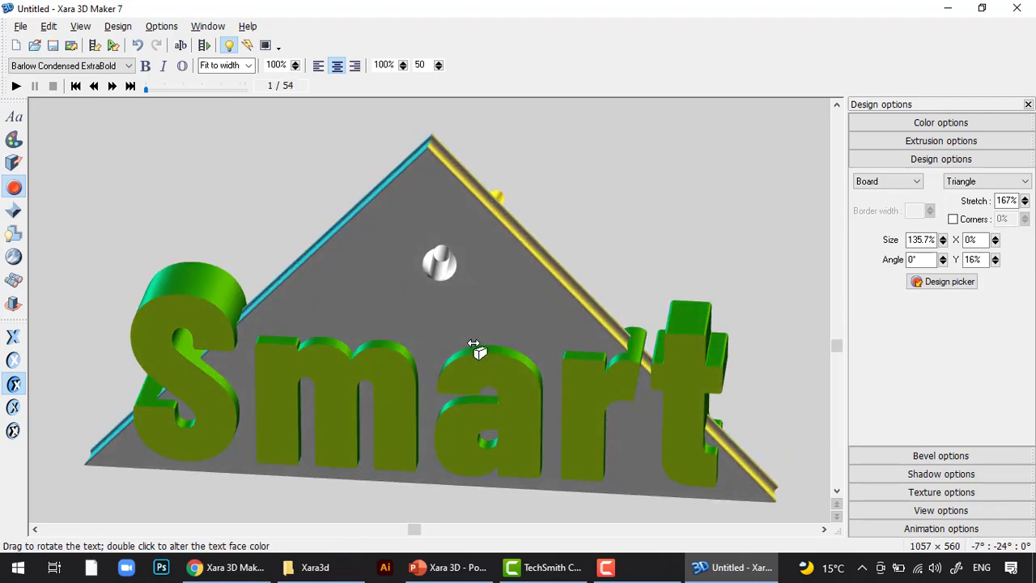
mouse_move(440, 266)
mouse_down()
mouse_move(444, 381)
mouse_move(499, 316)
mouse_move(464, 327)
mouse_move(486, 317)
mouse_move(442, 319)
mouse_up()
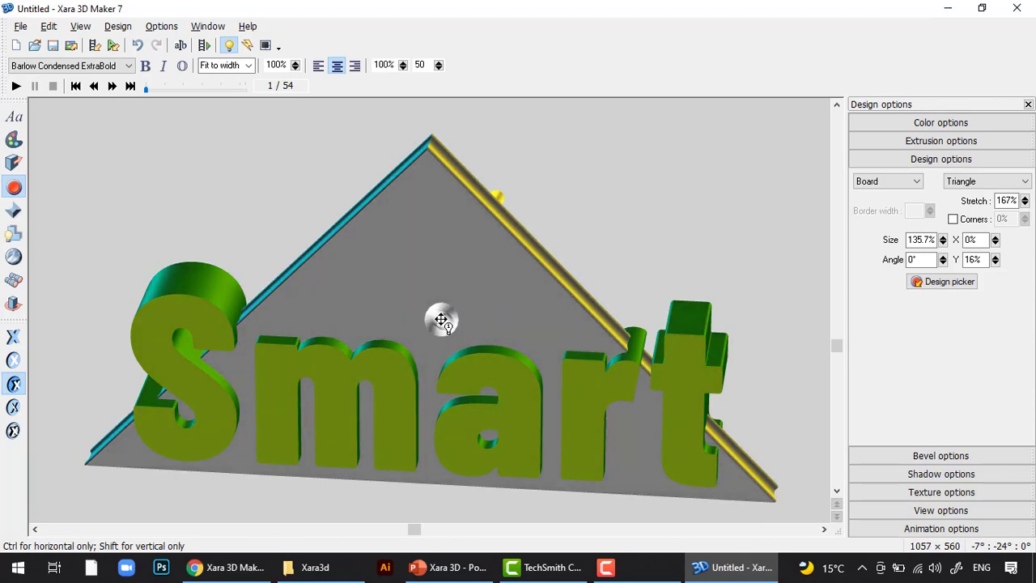
drag(505, 397, 519, 379)
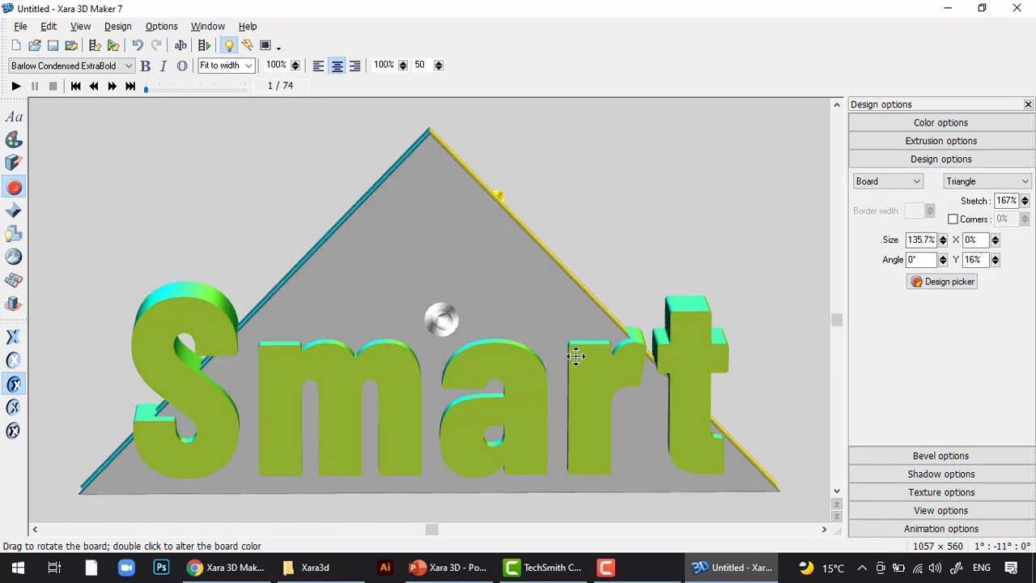
Preview several ready-made designs such as Heart and Octagon, import Splat2 as the board shape, and hide the lighting controls.
click(942, 285)
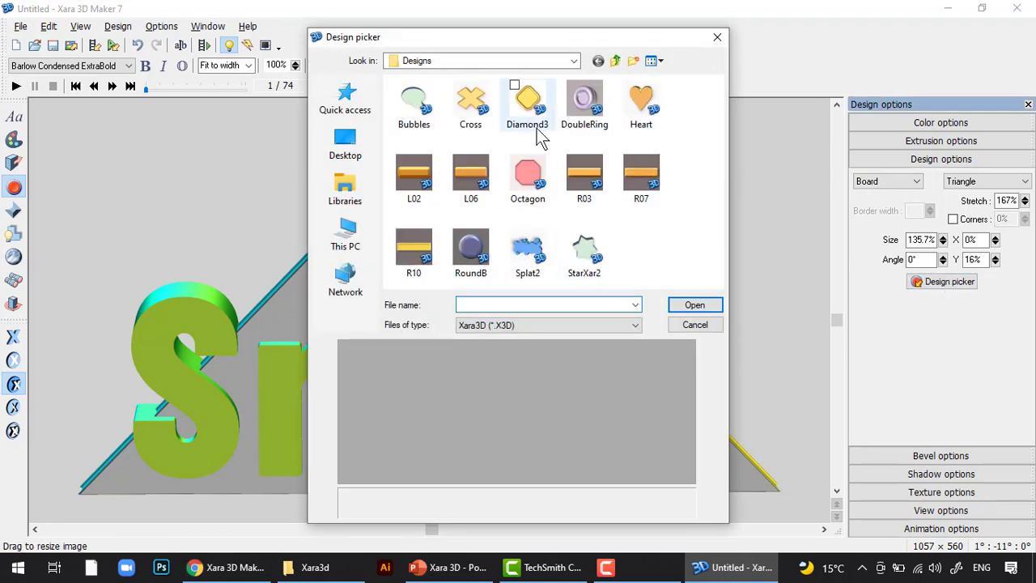
click(630, 106)
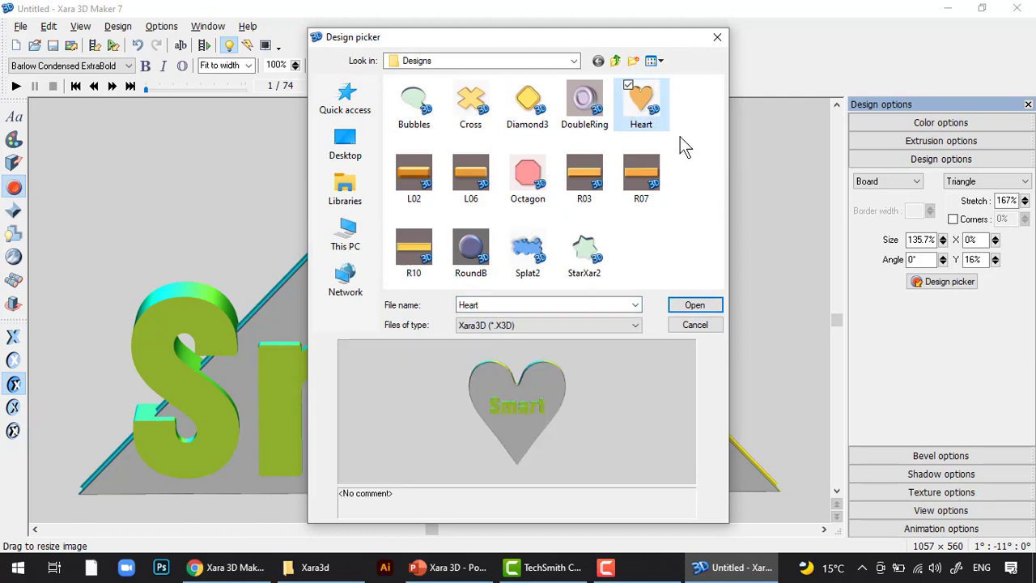
click(619, 180)
click(536, 184)
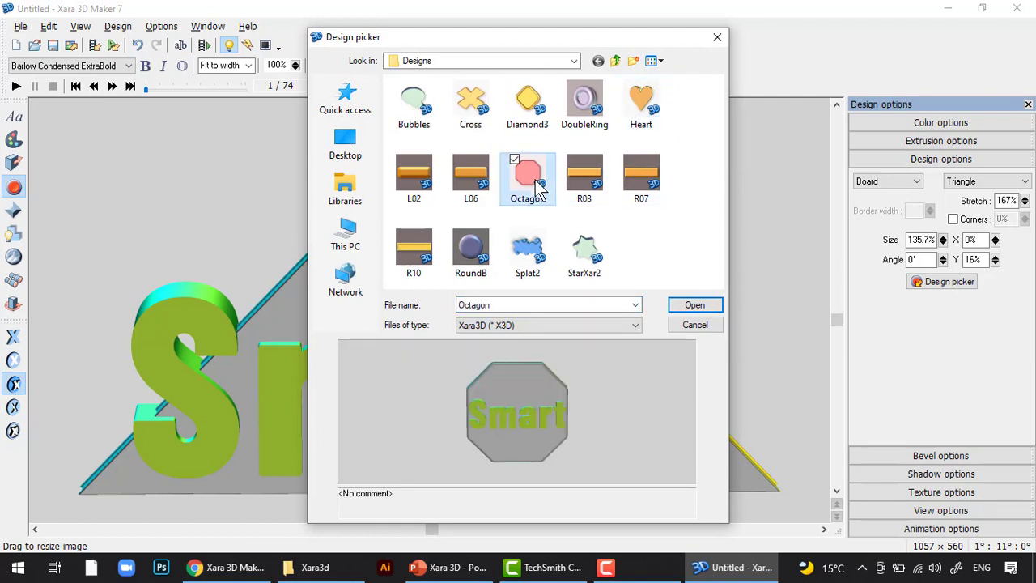
click(483, 193)
click(522, 263)
click(573, 249)
click(527, 248)
click(690, 306)
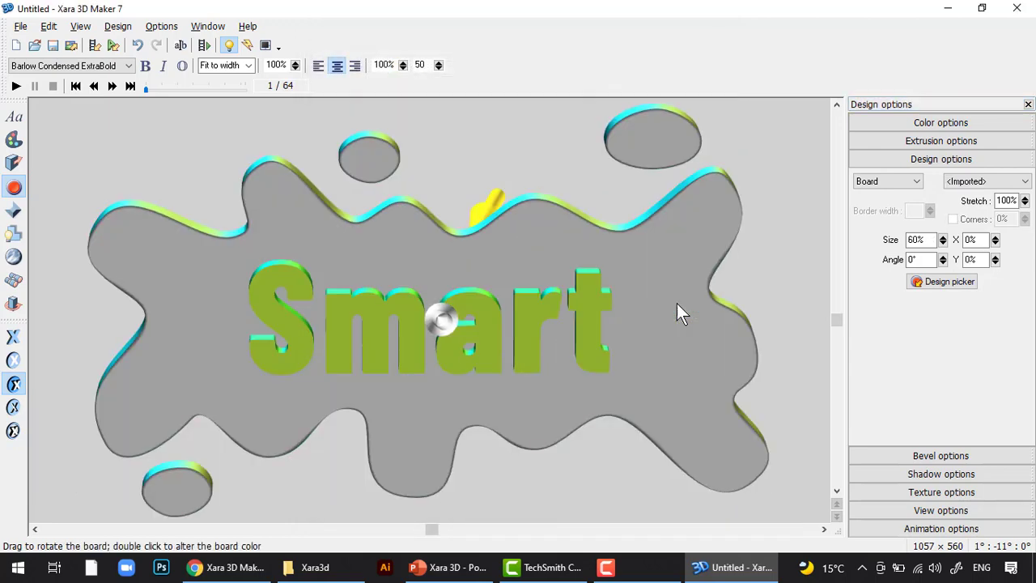
click(232, 49)
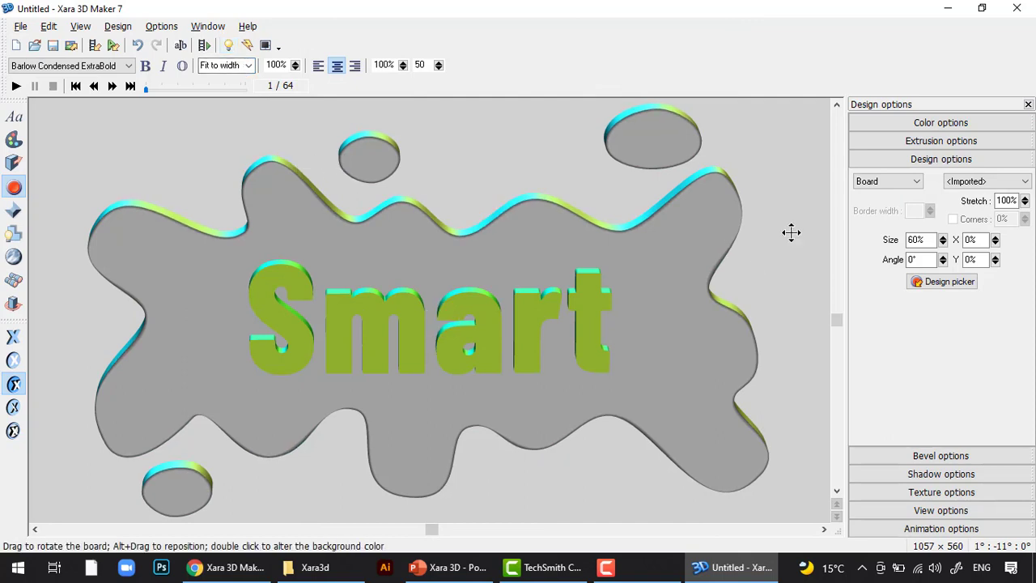
Switch the design type to Text and back to Board.
click(891, 181)
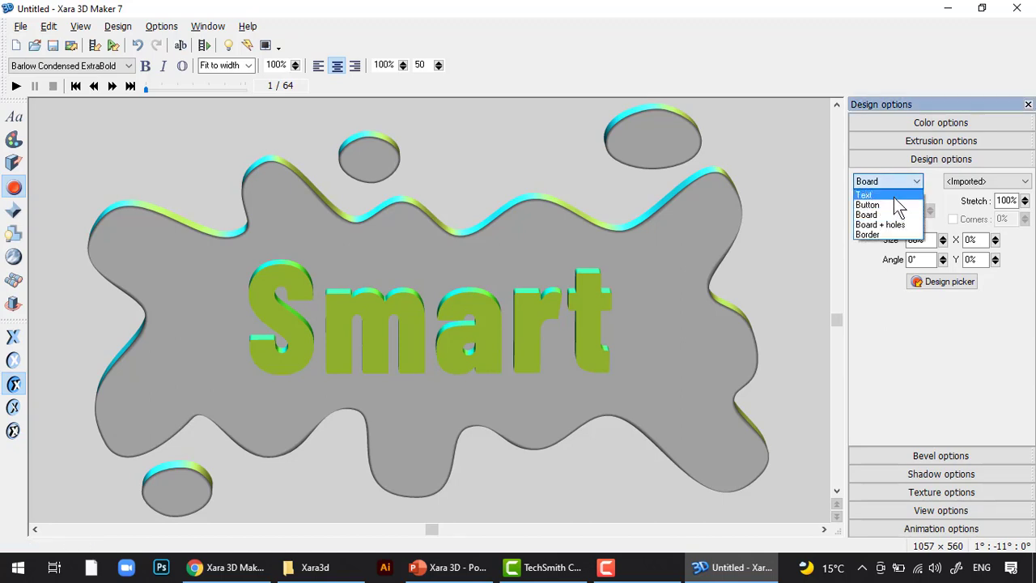
click(894, 195)
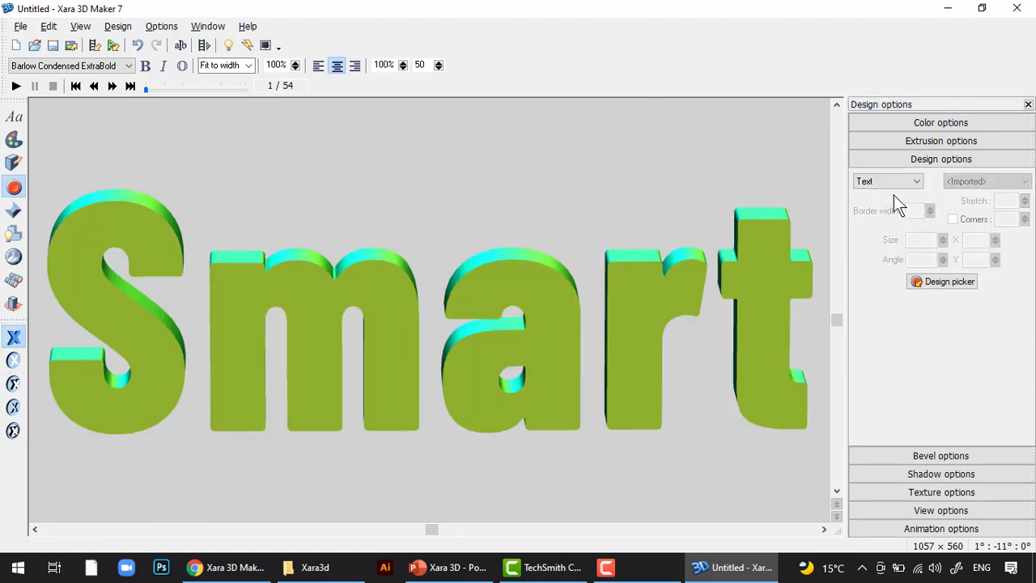
click(891, 184)
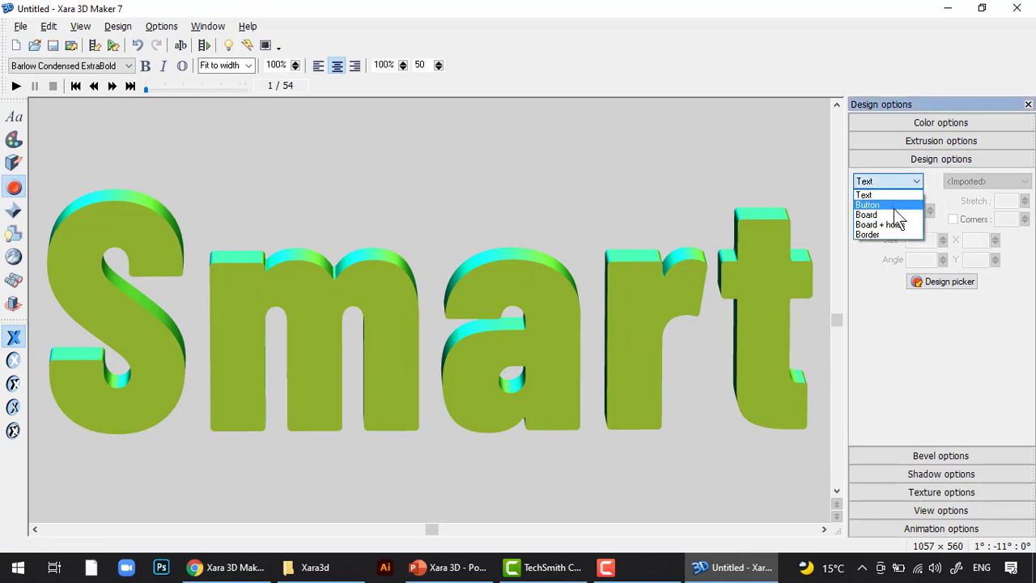
click(896, 214)
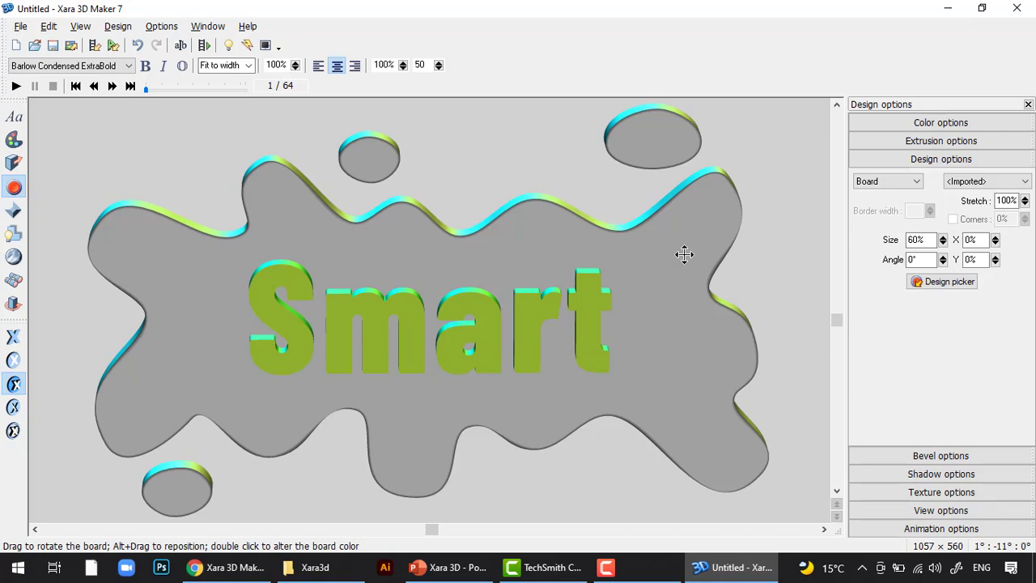
Color the whole board dark red (C50404) and rotate the design to about -12° : -27° : 0°.
click(15, 141)
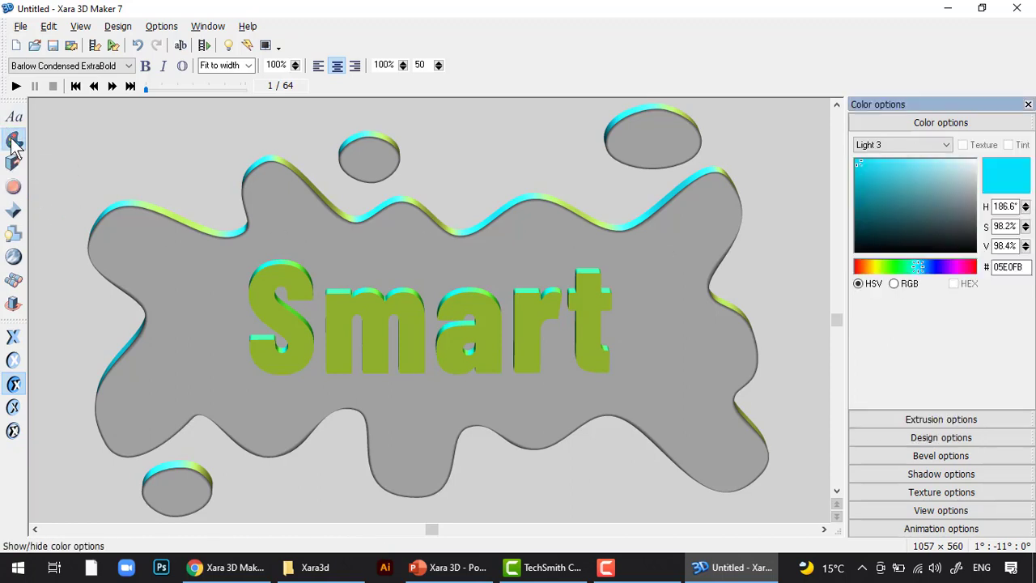
click(881, 147)
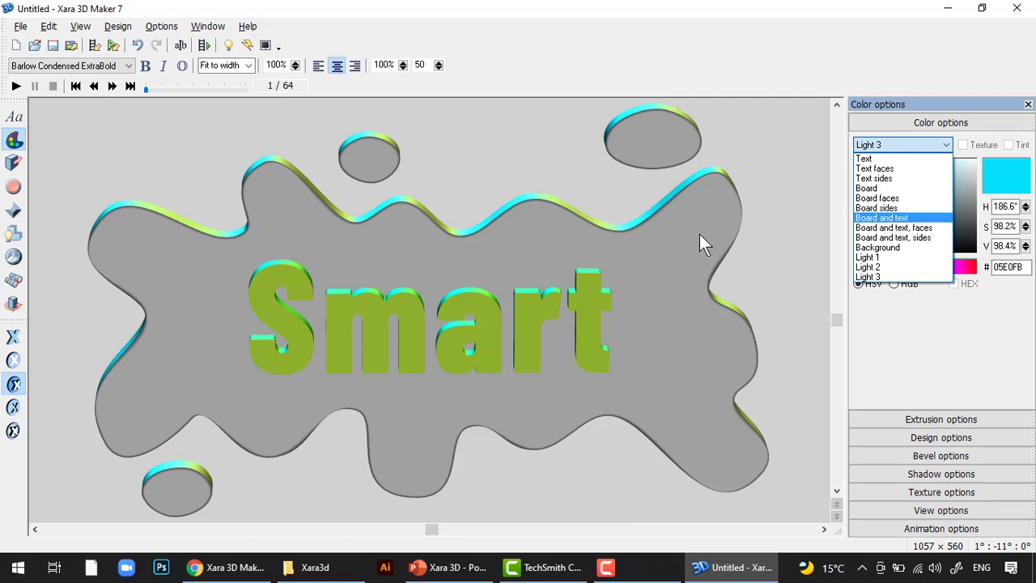
key(Down)
key(Down)
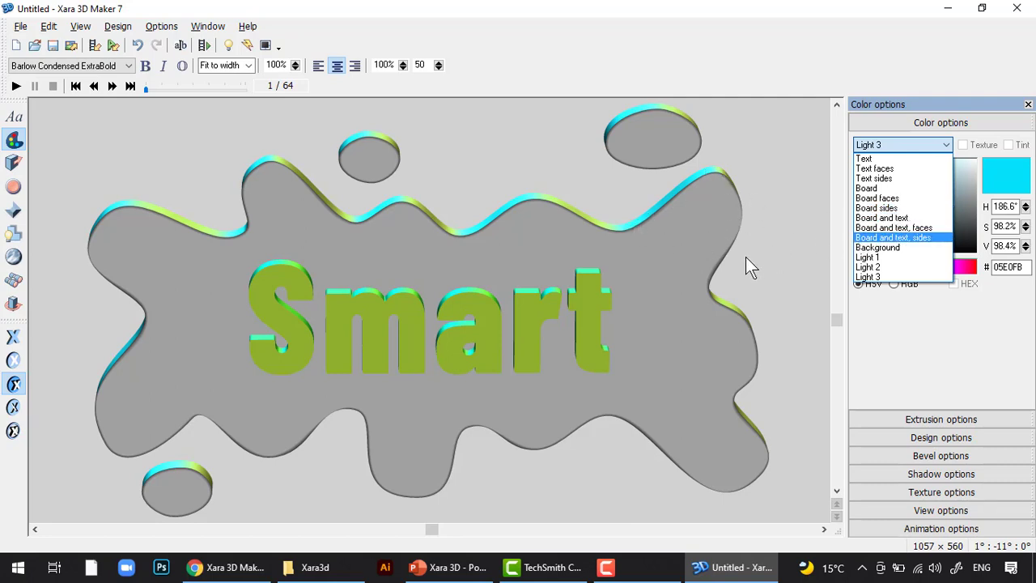
click(875, 189)
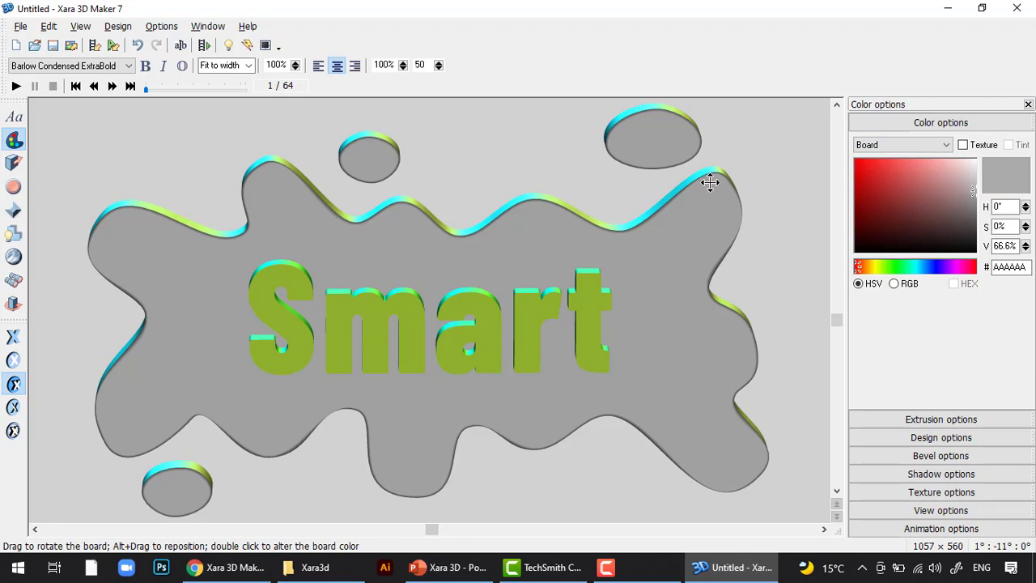
click(873, 198)
drag(872, 196, 855, 177)
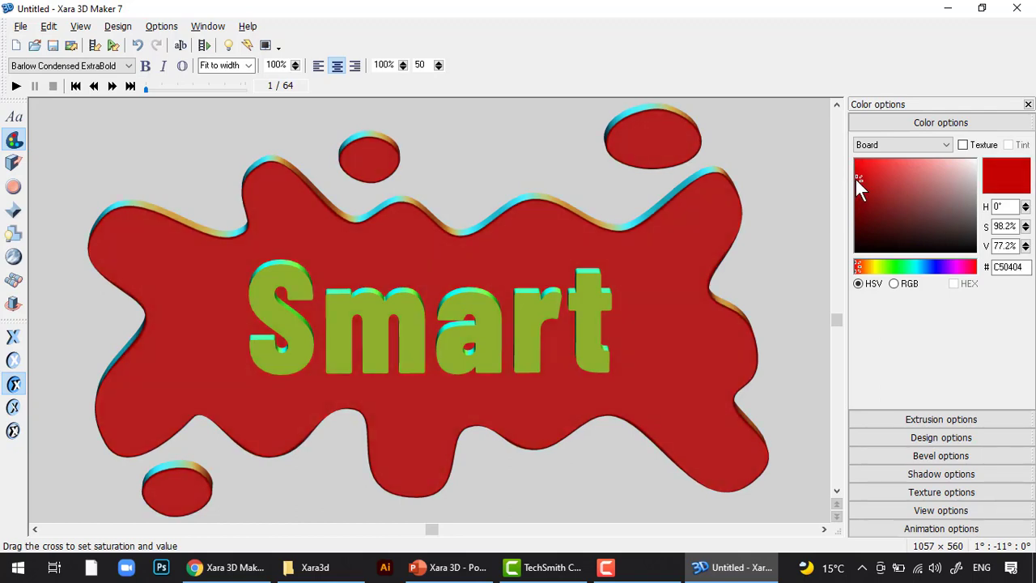
drag(640, 255, 620, 279)
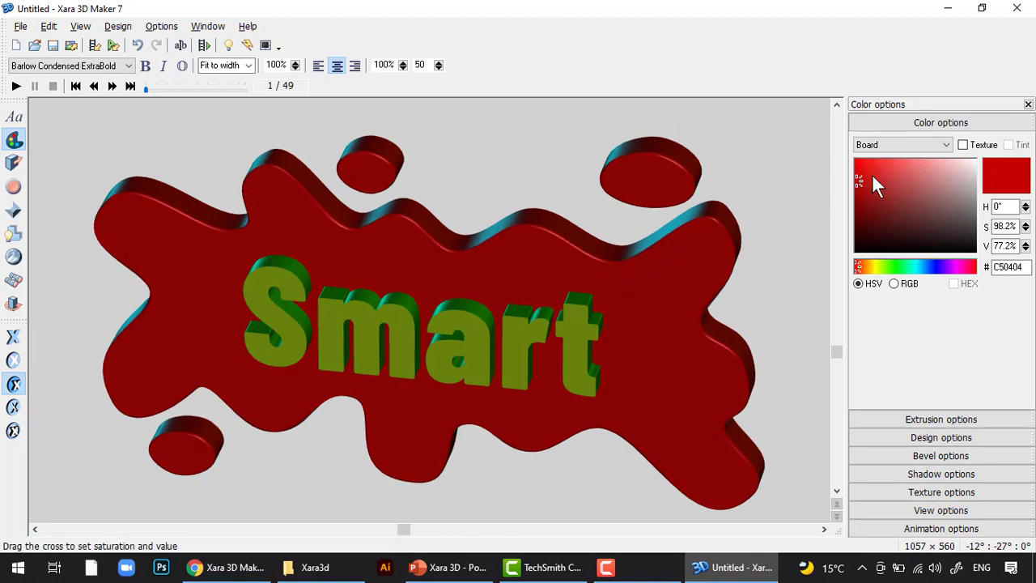
Color the board sides bright yellow (F9FF00) and rotate the design to about -6° : -15° : 0°.
click(878, 146)
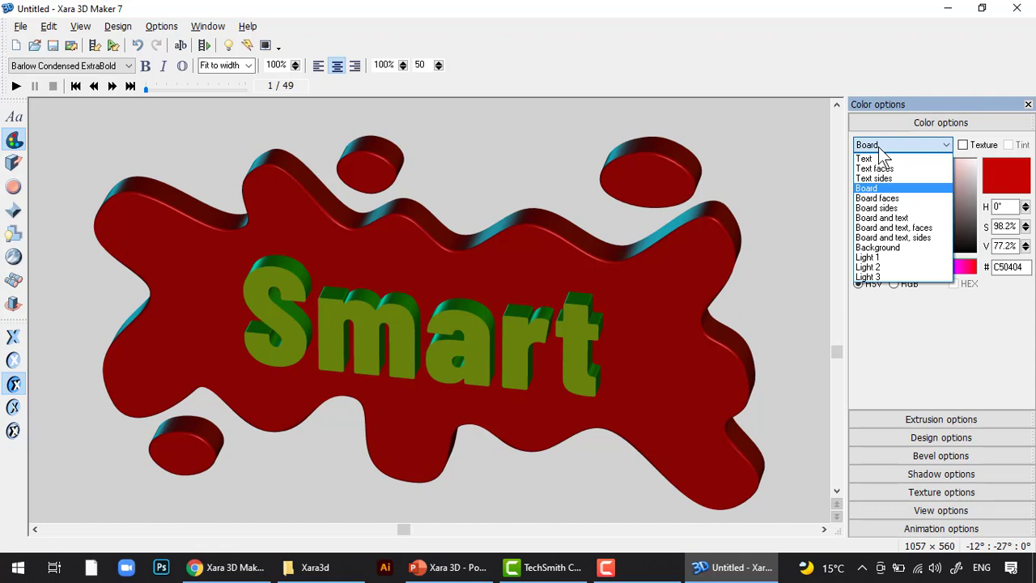
click(908, 210)
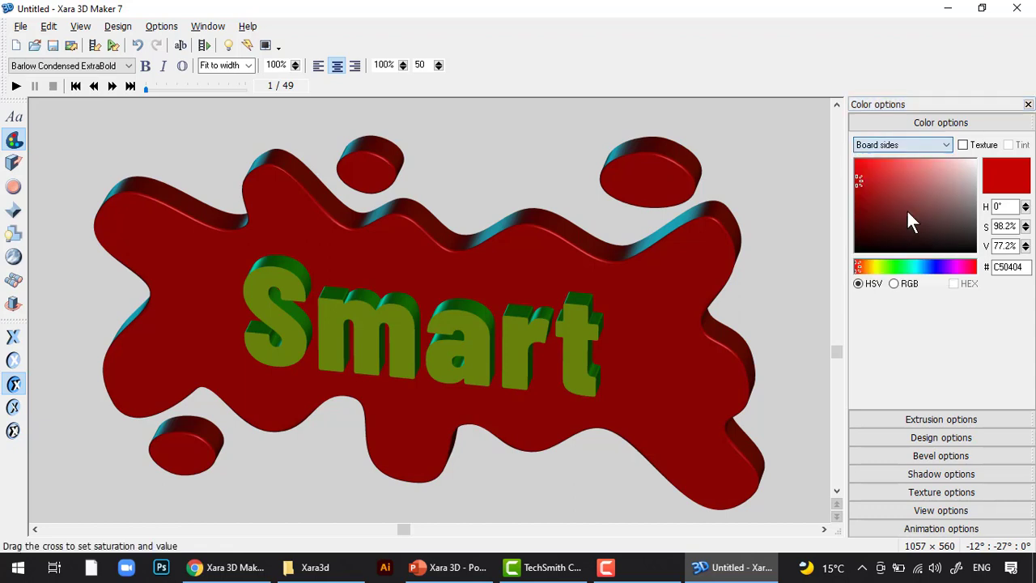
click(875, 268)
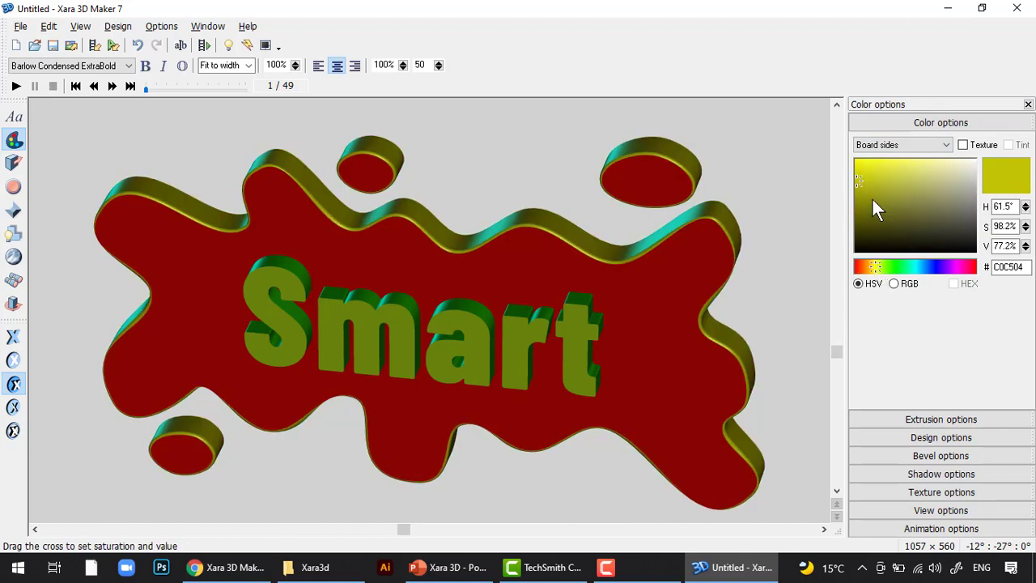
drag(872, 201, 856, 161)
drag(710, 261, 721, 246)
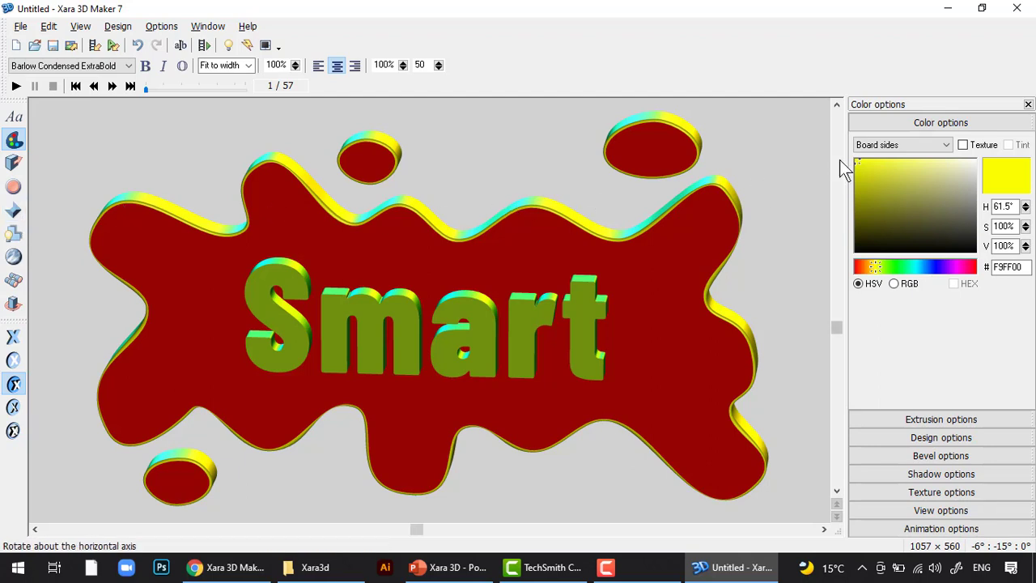
click(875, 149)
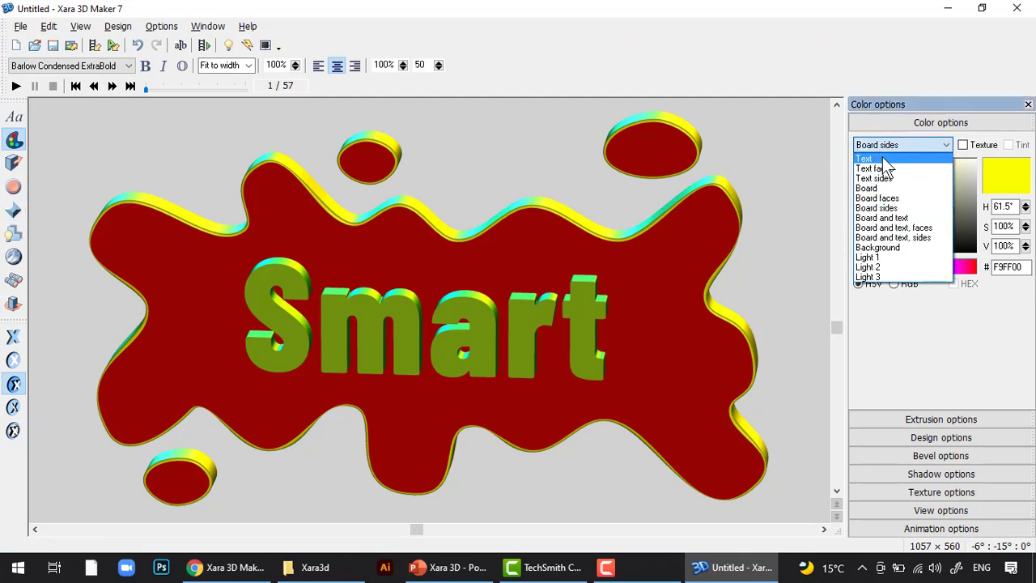
click(883, 157)
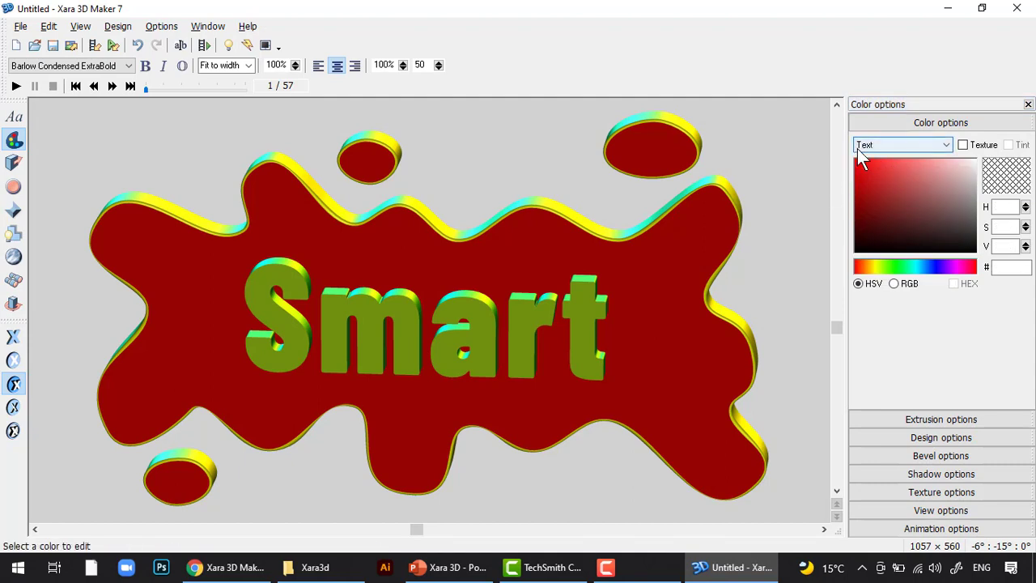
click(14, 165)
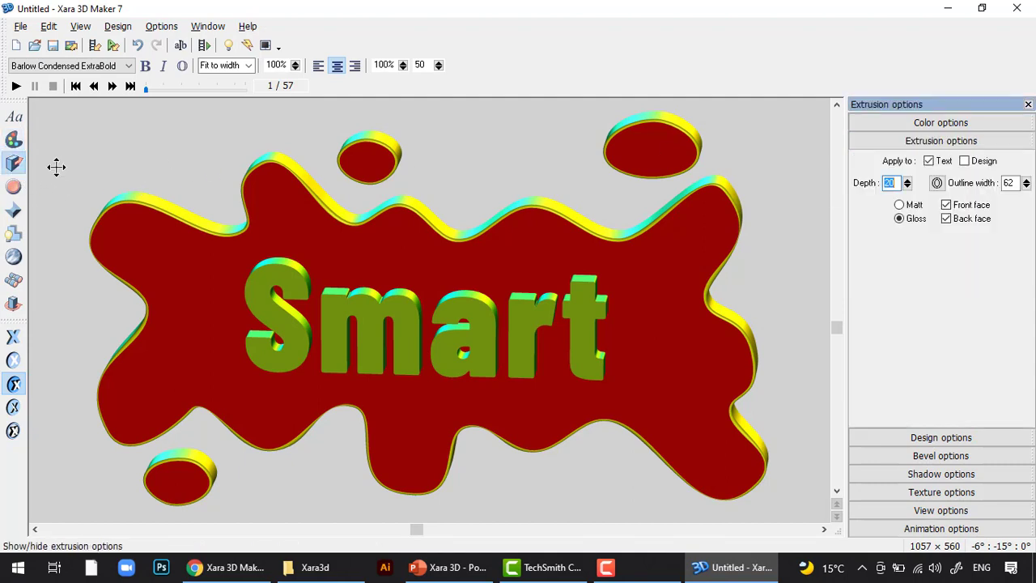
Set the design type to Text and open the bevel options.
click(14, 187)
click(900, 178)
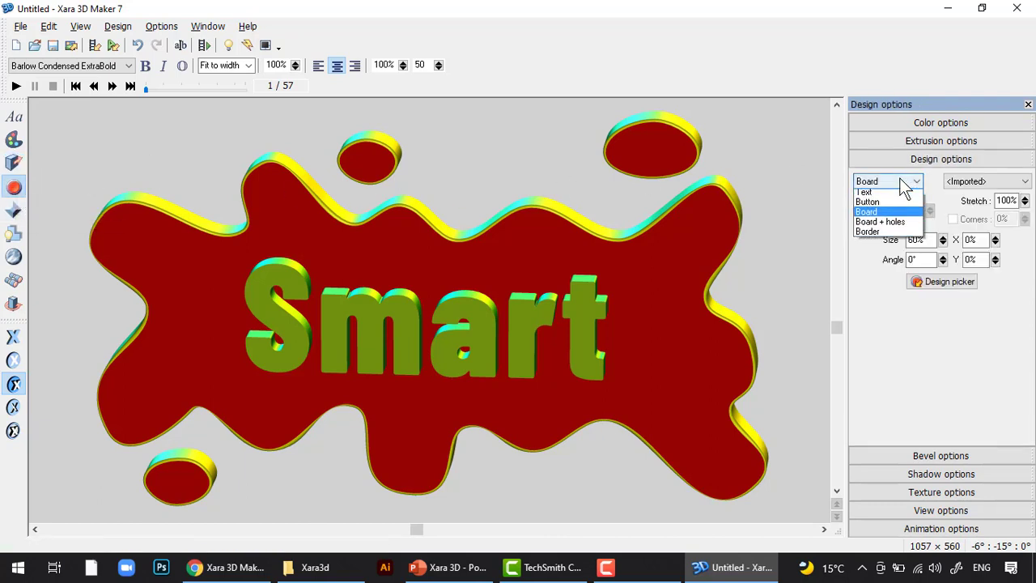
click(891, 197)
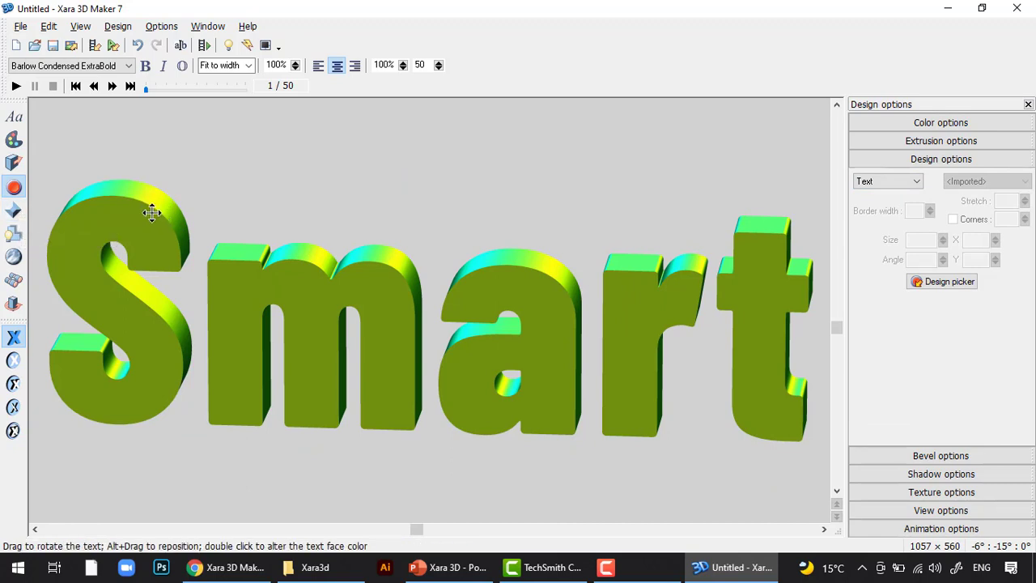
click(14, 212)
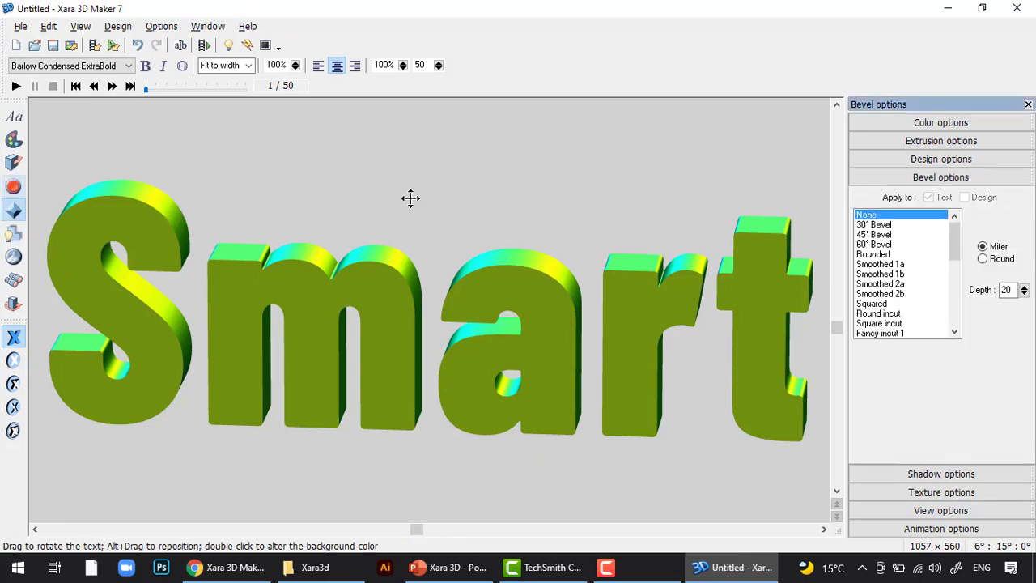
Try the 30°, 45°, 60°, smoothed and incut bevel shapes on the text and return the bevel to None.
click(879, 225)
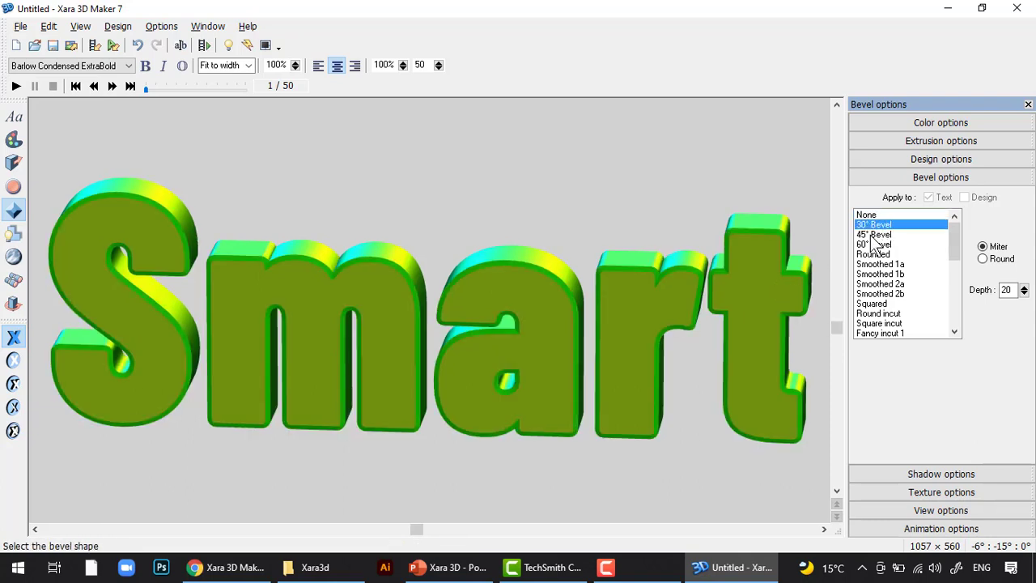
click(875, 235)
click(877, 244)
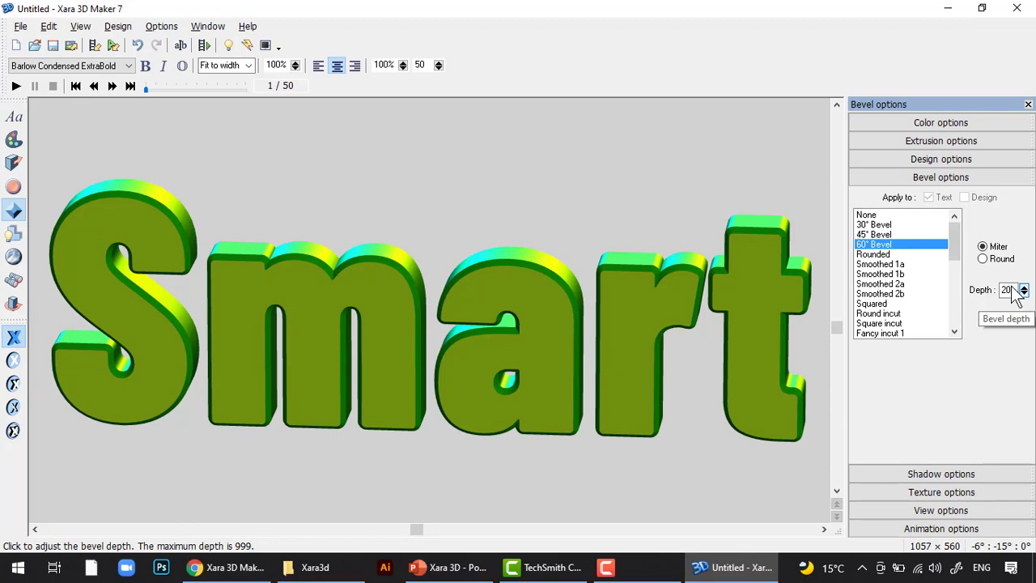
click(880, 264)
click(879, 314)
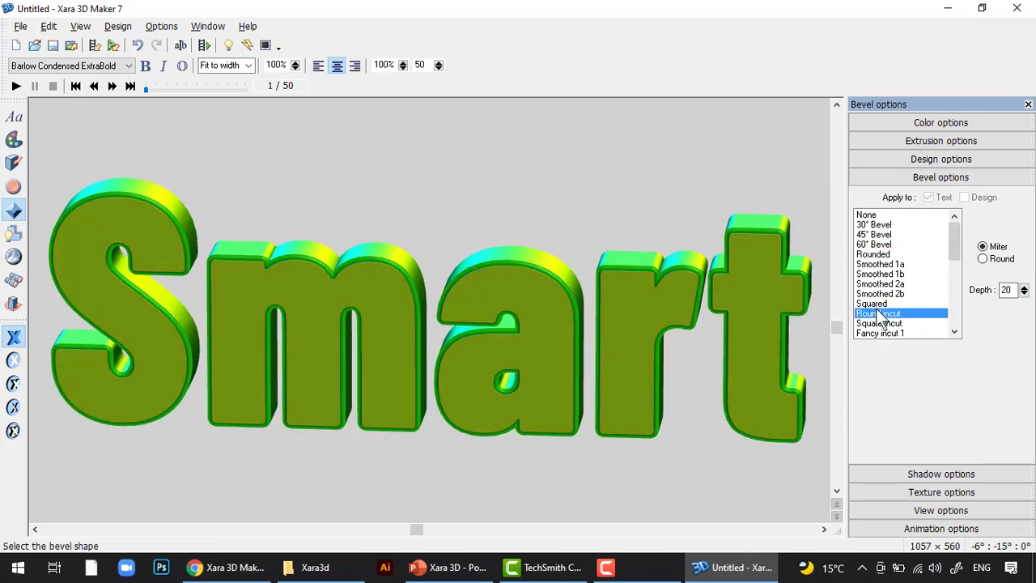
click(876, 332)
click(877, 294)
click(877, 274)
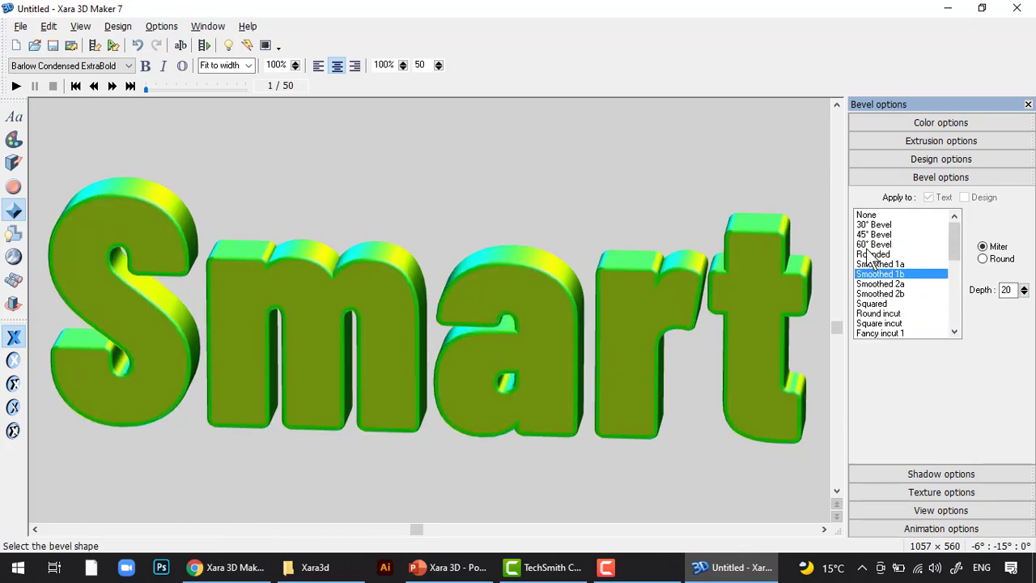
click(874, 245)
click(873, 224)
click(869, 215)
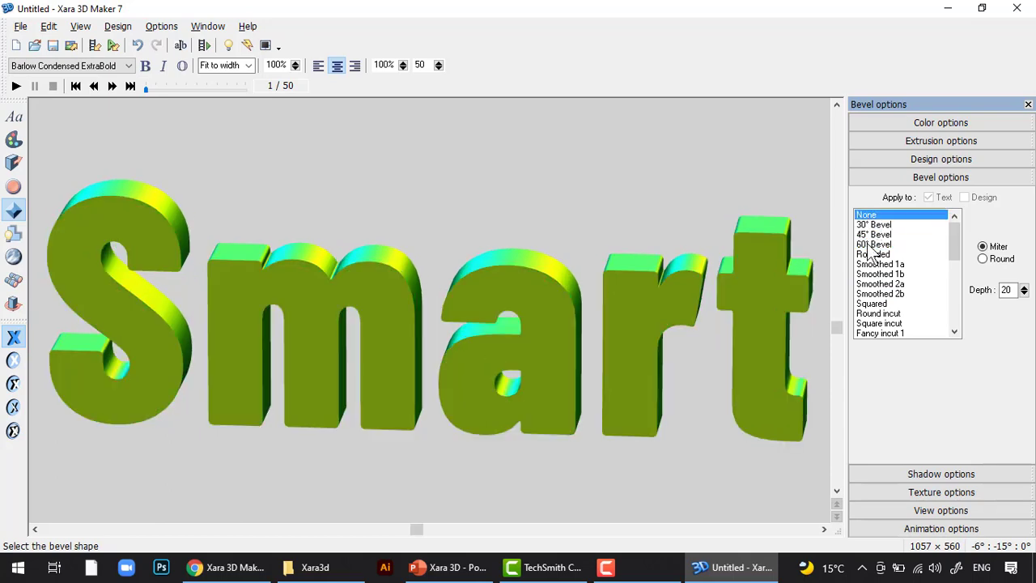
Try the 60° and Rounded bevels, settle on the 30° Bevel and set its depth to 37.
click(873, 244)
click(874, 254)
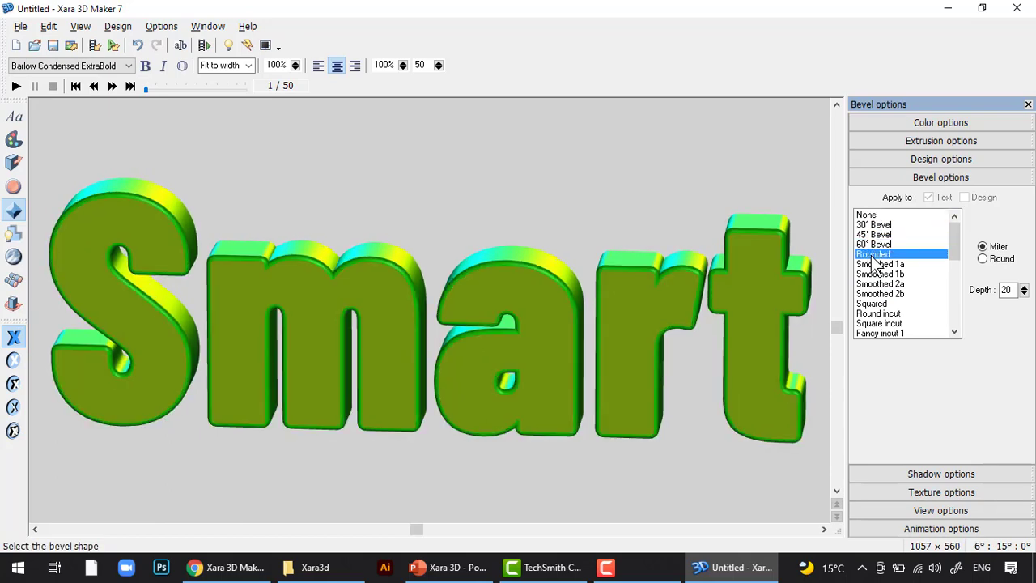
click(874, 225)
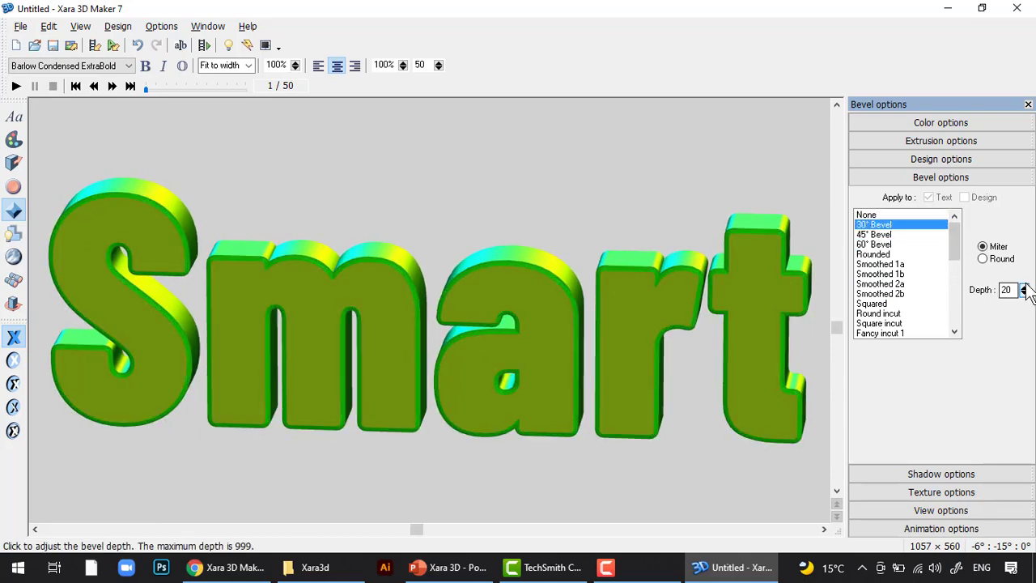
drag(1025, 290, 1027, 290)
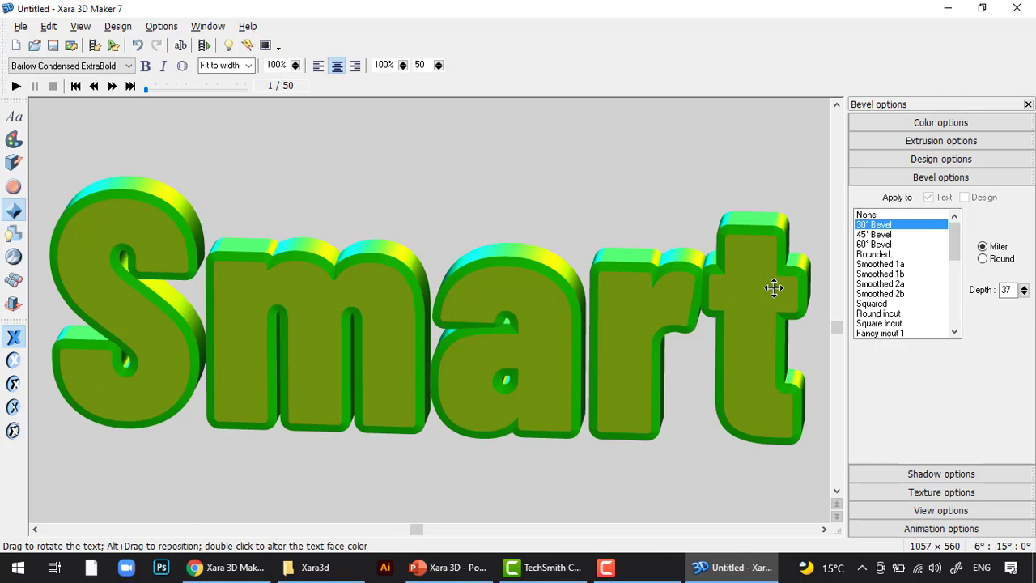
Try the 45° Bevel, switch to the 60° Bevel and rotate the text to about -10° : -12° : 0°.
click(881, 234)
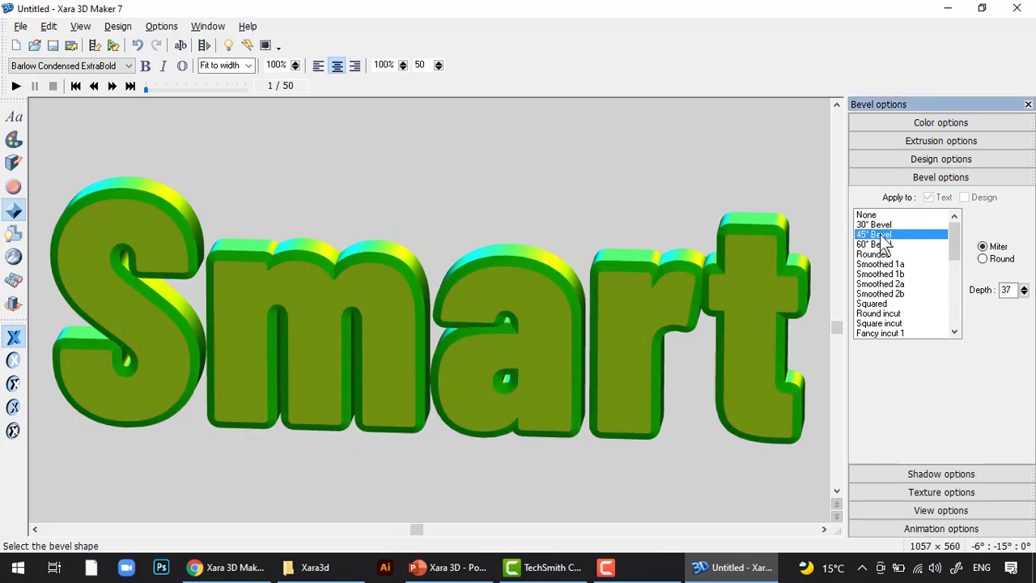
click(881, 244)
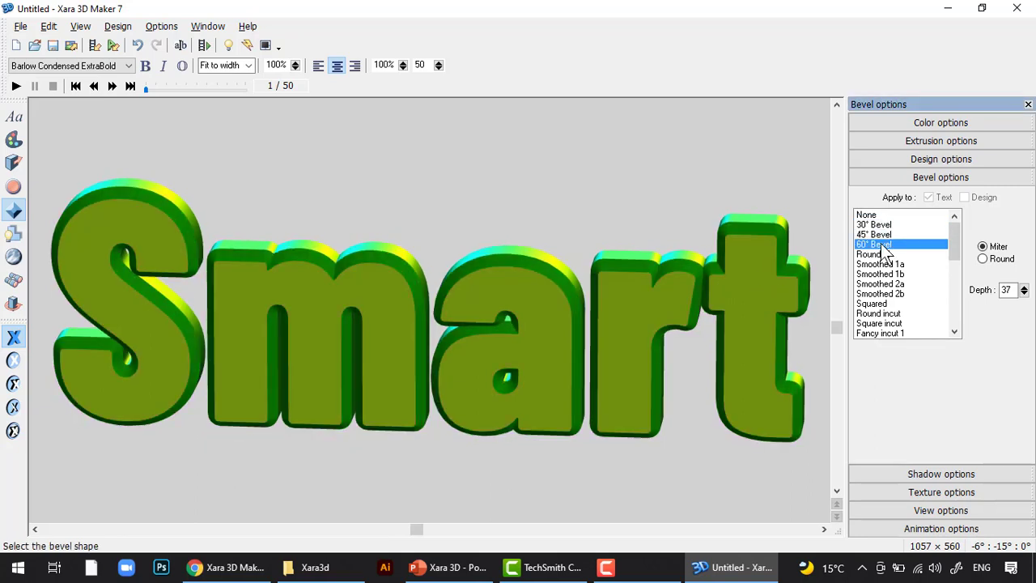
mouse_move(636, 359)
mouse_down()
mouse_move(642, 266)
mouse_move(631, 357)
mouse_up()
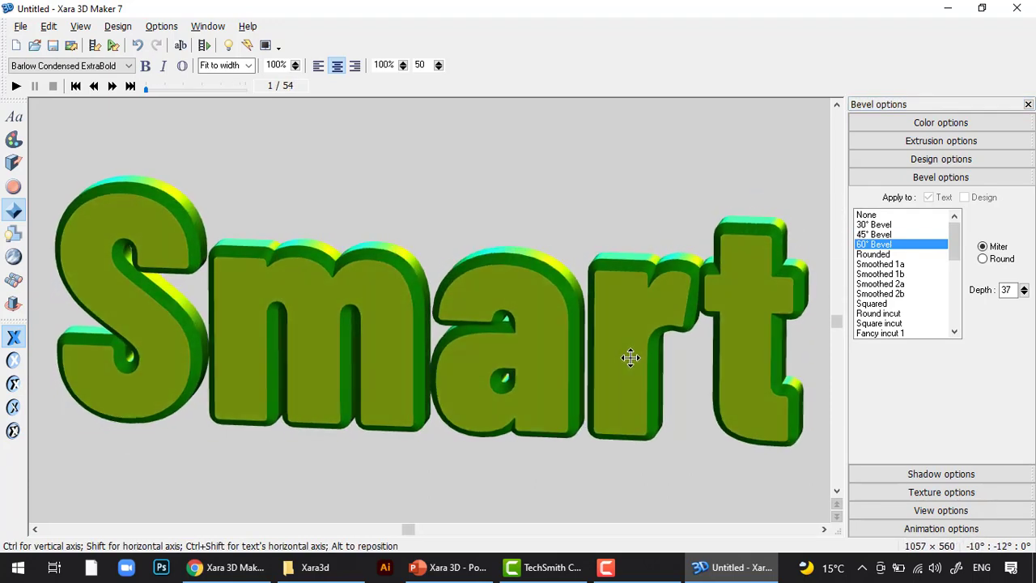
Try the Smoothed 2b and Round incut bevels, choose Rolled and rotate the text to about -5° : -39° : 0°.
click(895, 295)
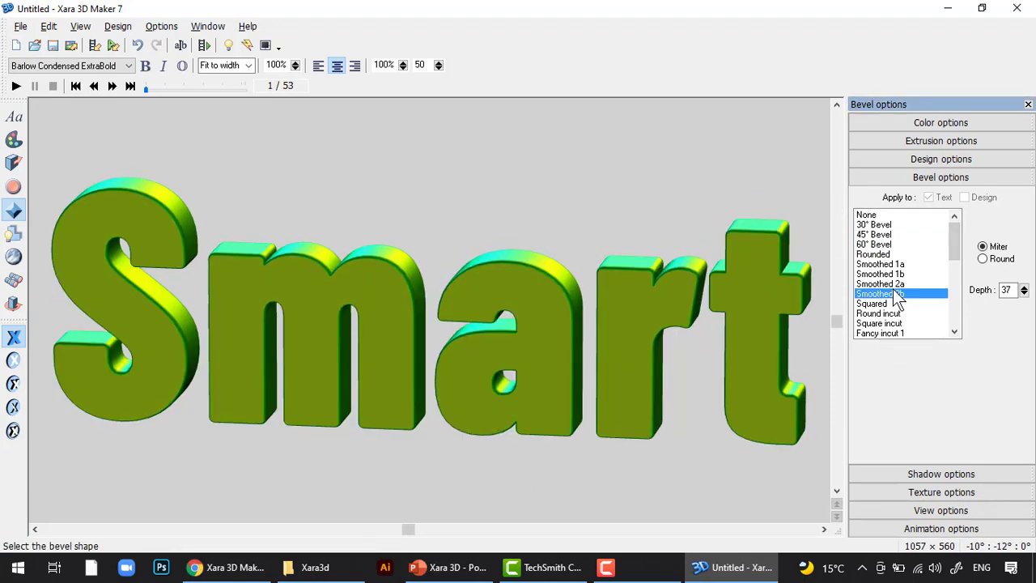
click(900, 313)
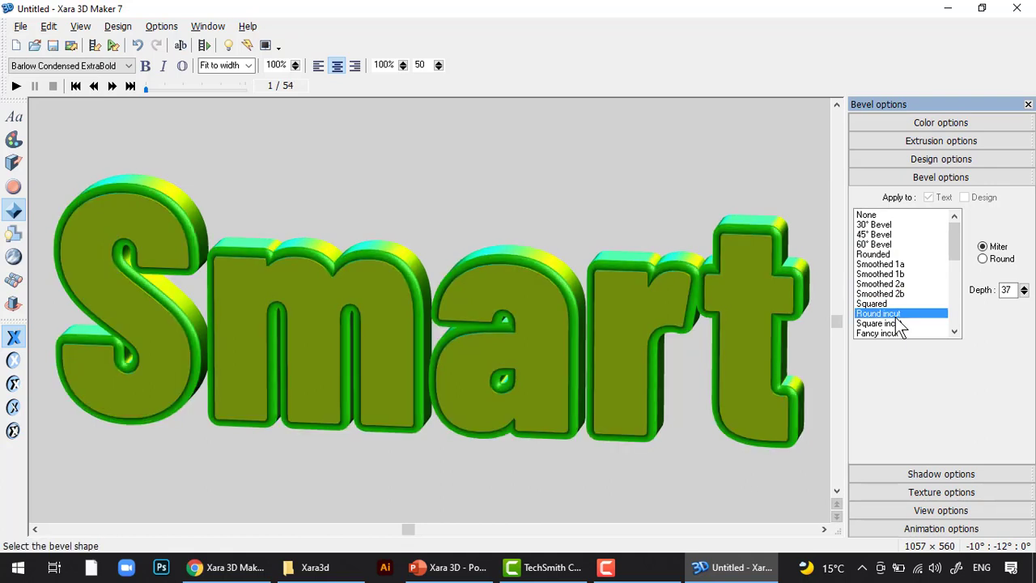
scroll(894, 323, down, 1)
click(892, 322)
scroll(893, 324, down, 1)
click(892, 322)
drag(758, 307, 780, 337)
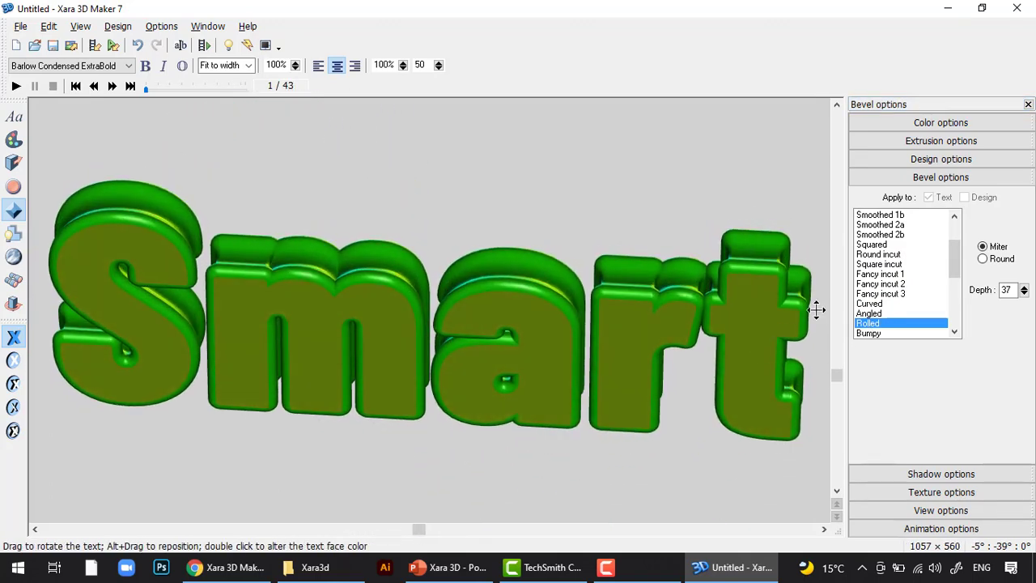
Apply the Round faced bevel, rotate the text to about -4° : -5° : 0° and set the bevel depth to 27.
scroll(866, 300, down, 2)
click(875, 294)
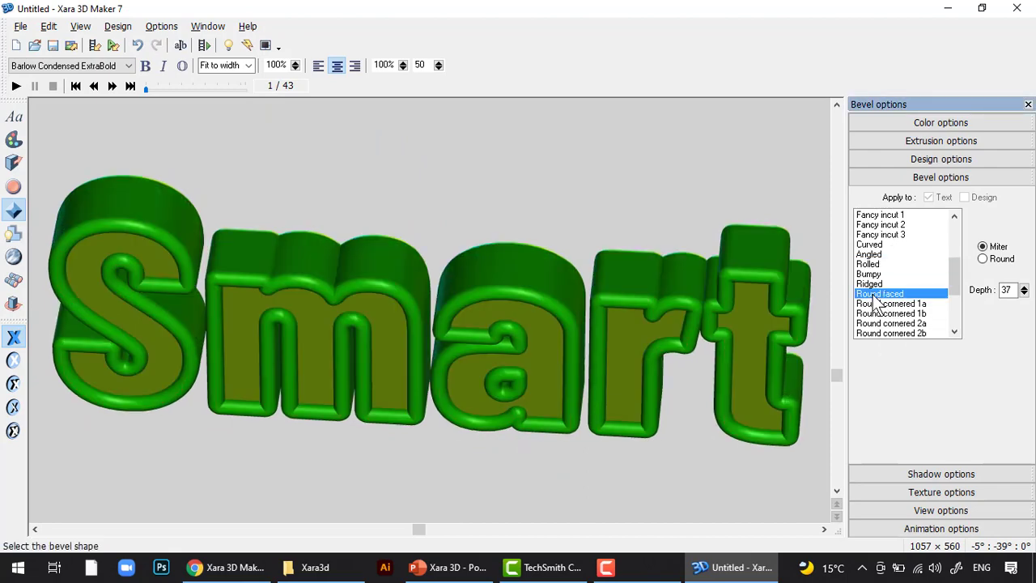
drag(747, 321, 753, 274)
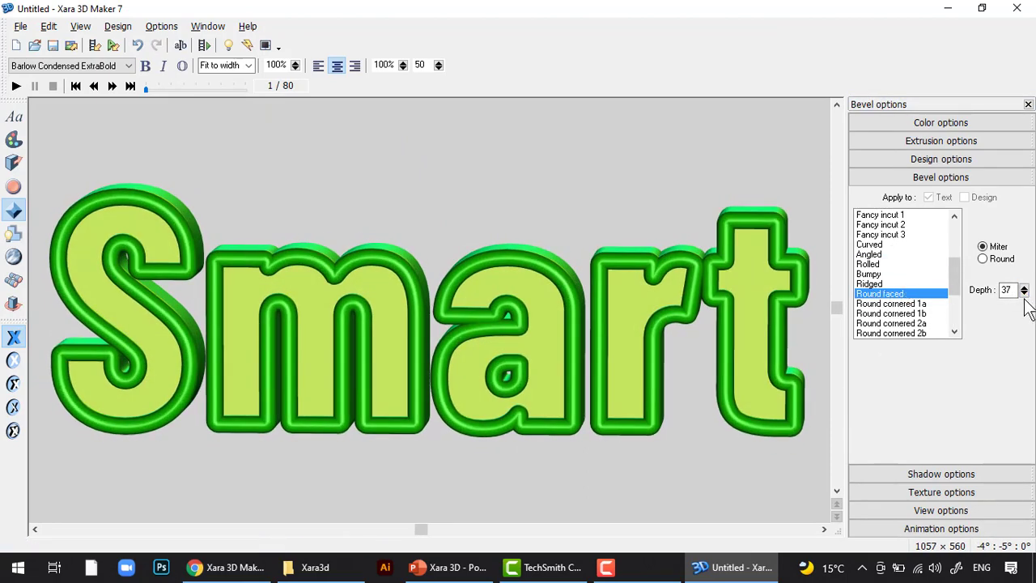
drag(1027, 300, 1027, 312)
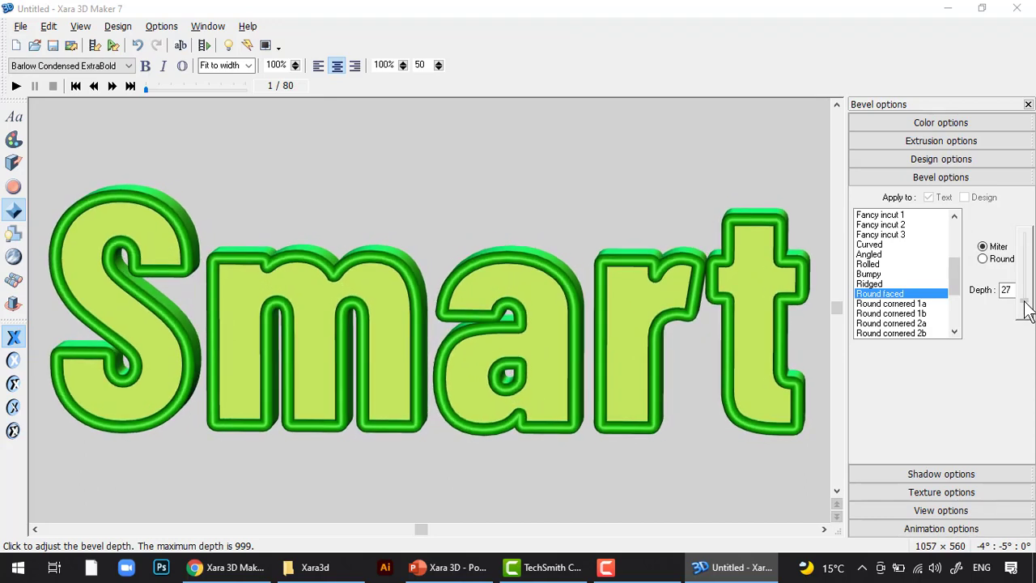
Try the Round cornered 1b and Square cornered 1 bevels, apply Triangle faced and rotate the text to about -23° : -23° : 0°.
click(910, 314)
scroll(916, 315, down, 1)
click(914, 324)
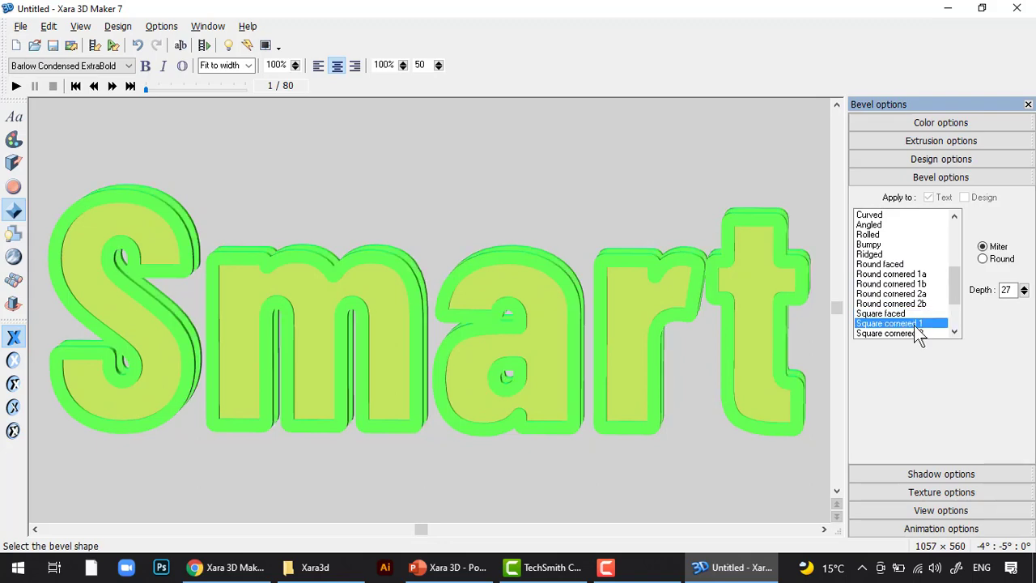
scroll(911, 335, down, 1)
click(903, 314)
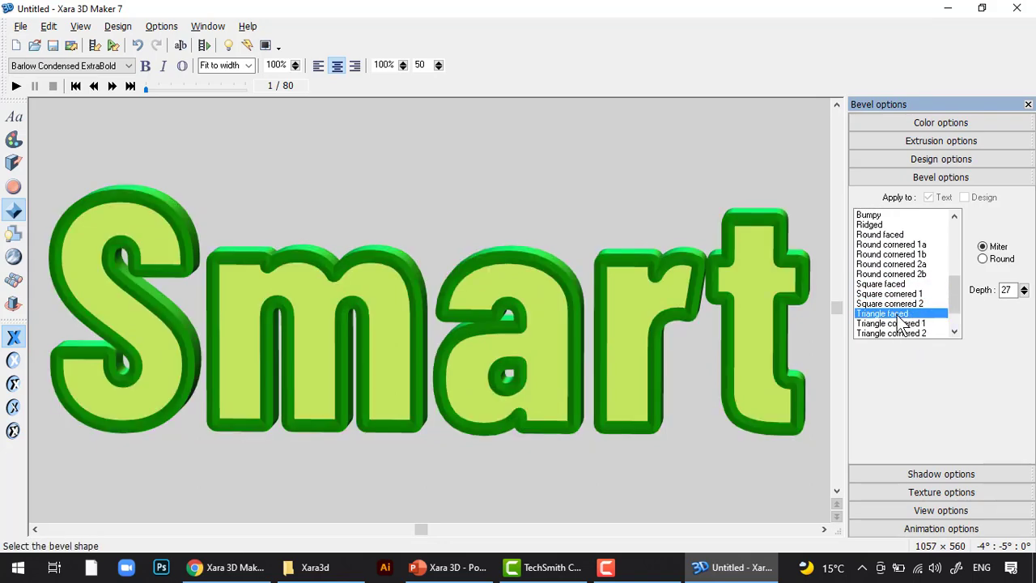
drag(745, 293, 711, 317)
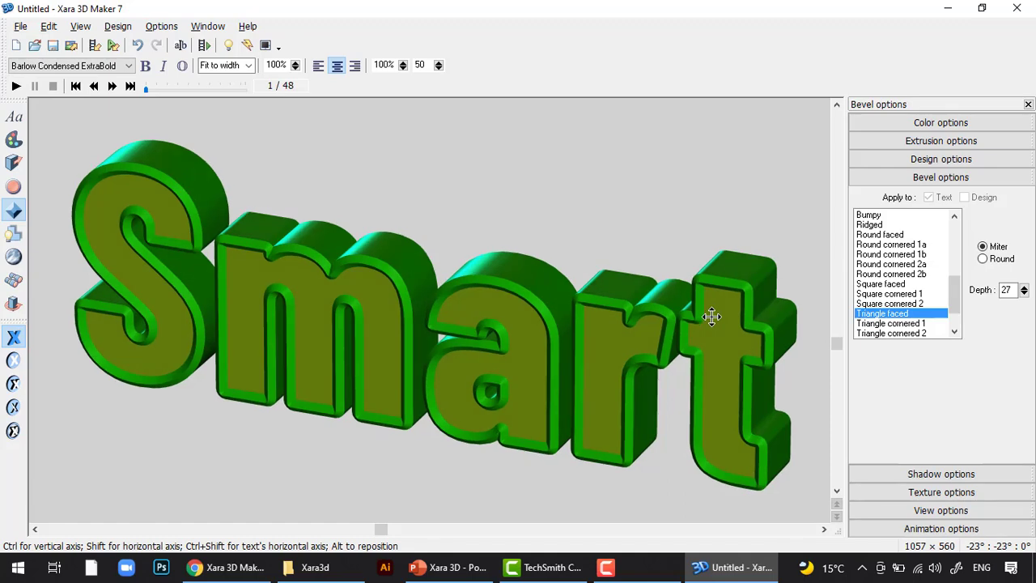
Set the Triangle faced bevel's depth to 17 and rotate the text to about -4° : -19° : 0°.
click(1024, 293)
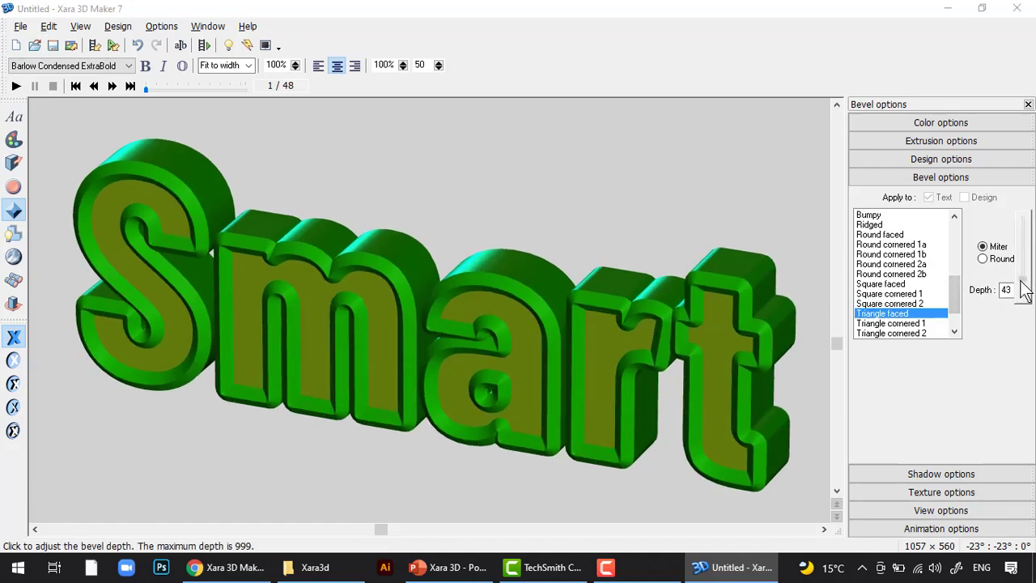
click(1024, 293)
click(1024, 294)
click(1025, 294)
click(1024, 293)
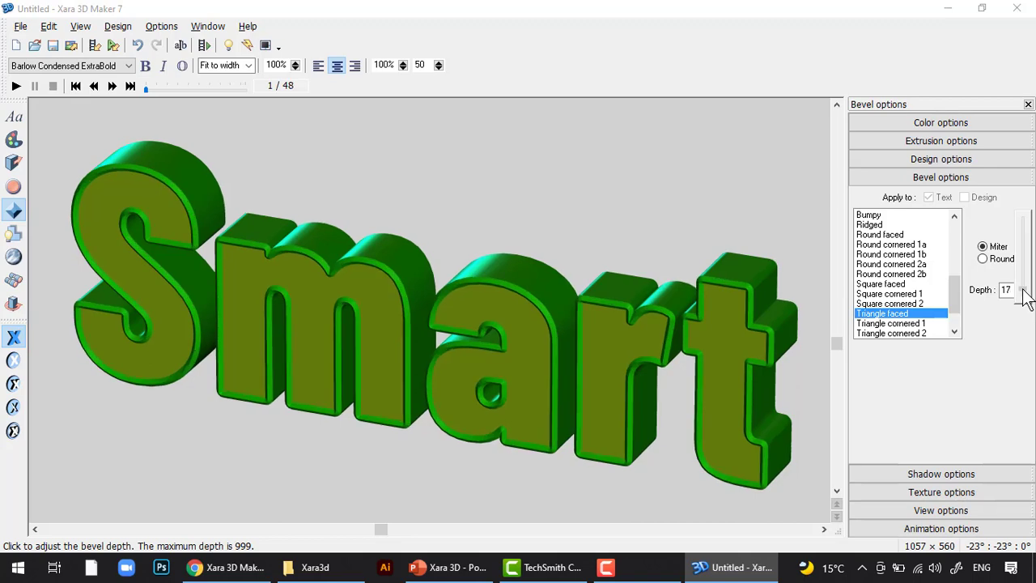
drag(751, 363, 777, 352)
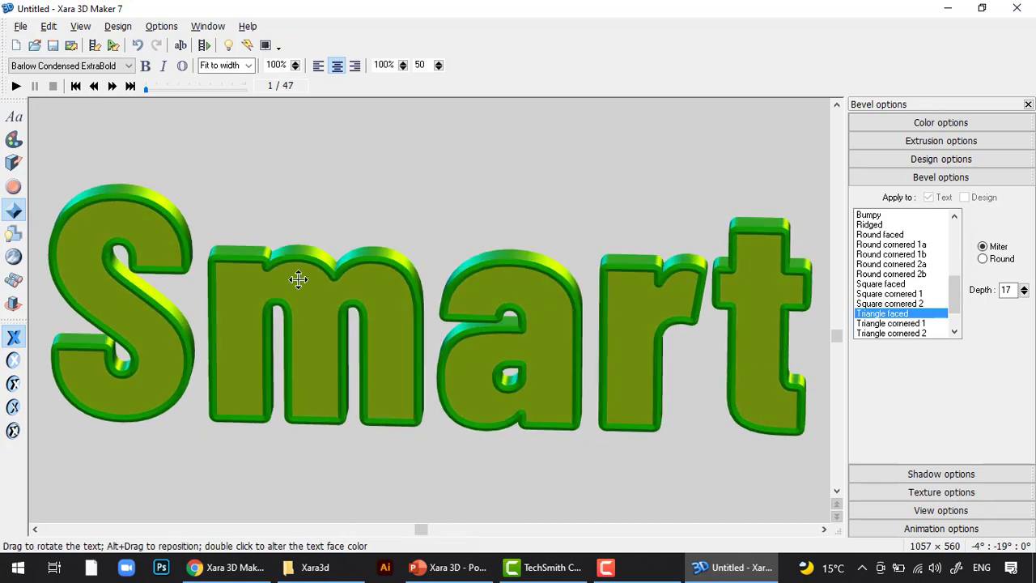
Turn on the text's shadow, shift it up behind the letters, and set its transparency to 84% and blur to 16.
click(14, 235)
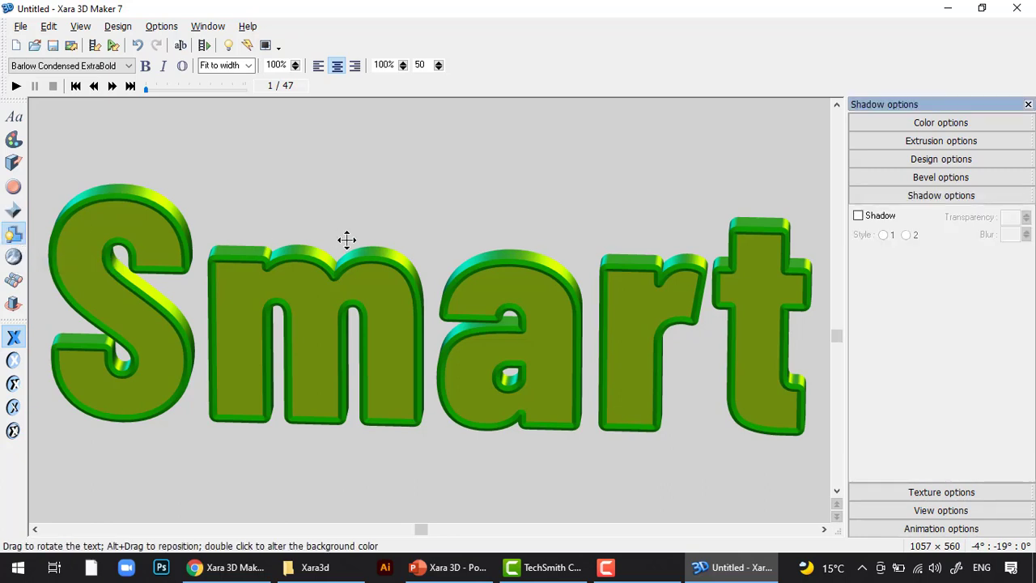
click(864, 216)
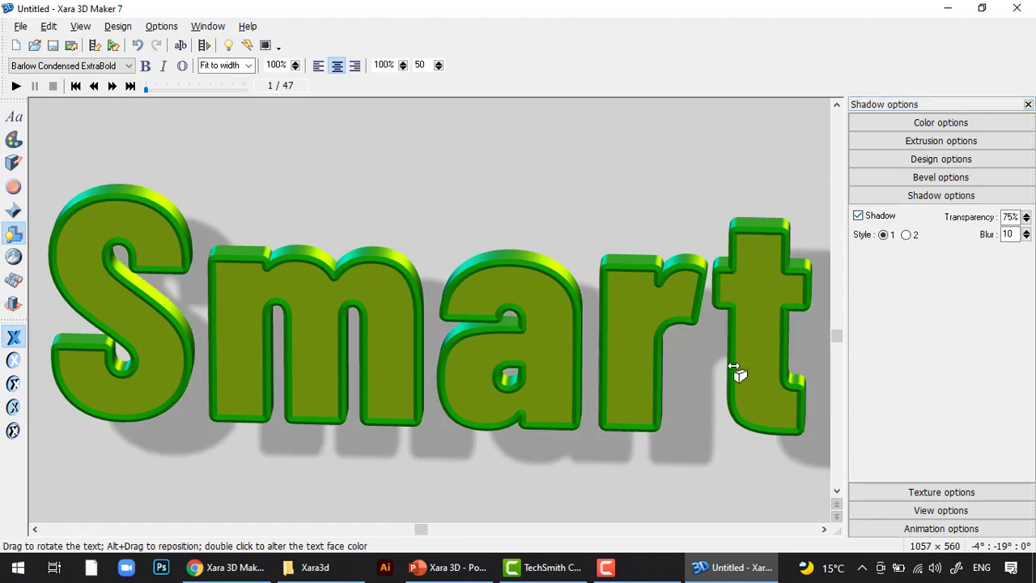
drag(689, 389, 664, 345)
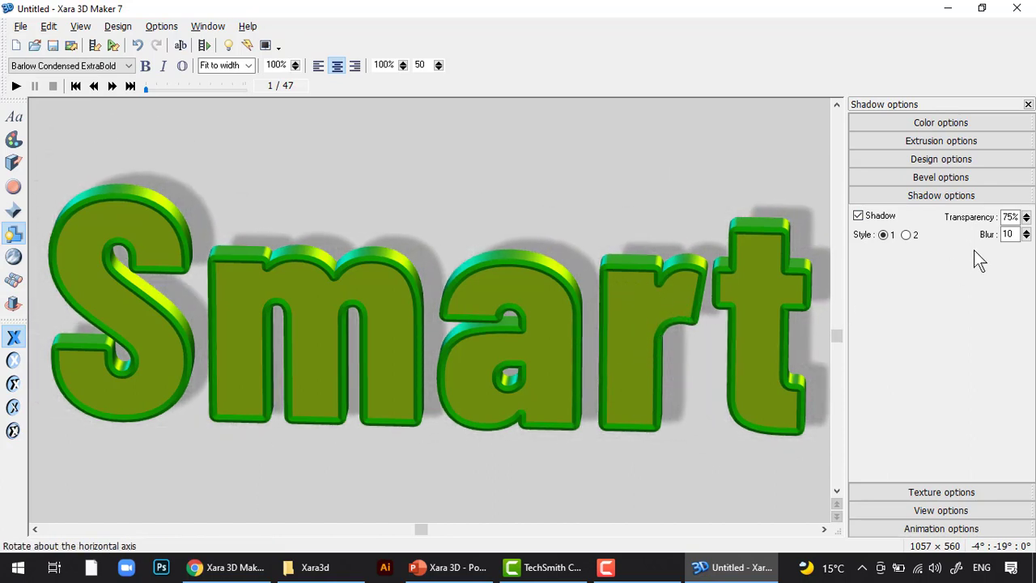
mouse_move(1026, 219)
mouse_down()
mouse_move(1026, 284)
mouse_move(1032, 210)
mouse_move(1028, 256)
mouse_move(1033, 229)
mouse_up()
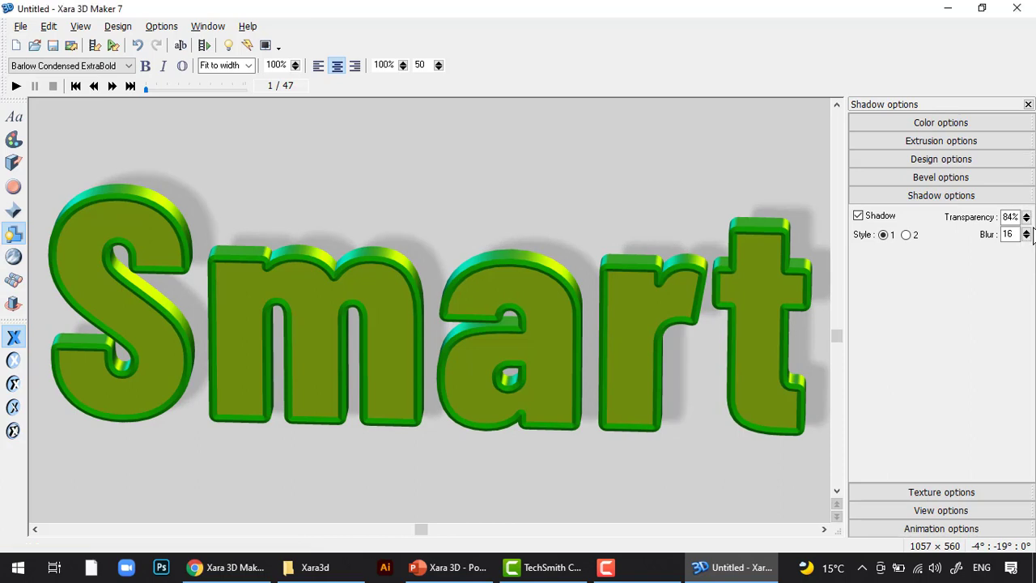
Try shadow style 2 with the shadow shifted slightly upward, and turn the shadow off.
click(906, 236)
mouse_move(814, 261)
mouse_down()
mouse_move(818, 222)
mouse_move(812, 251)
mouse_up()
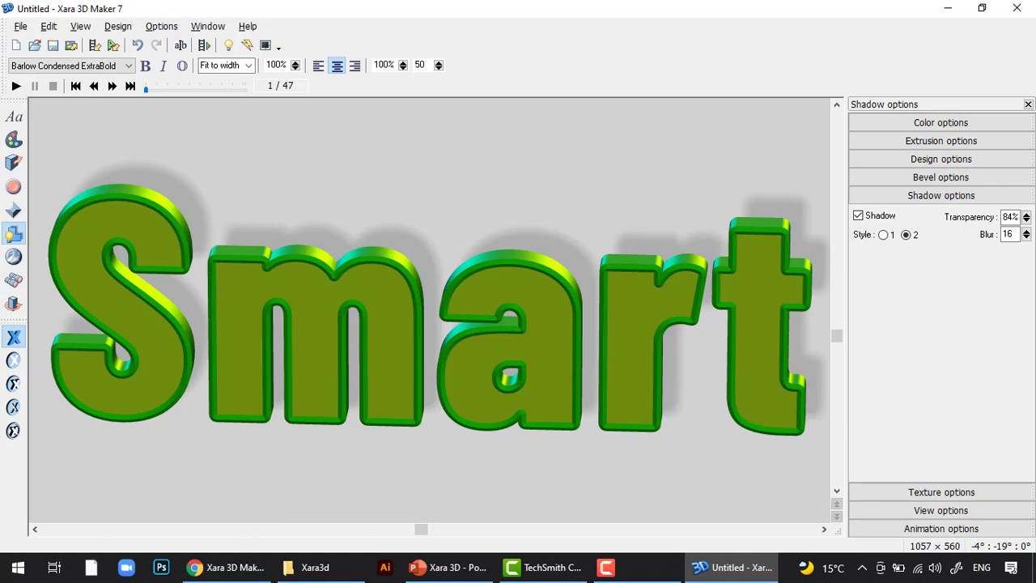
click(870, 216)
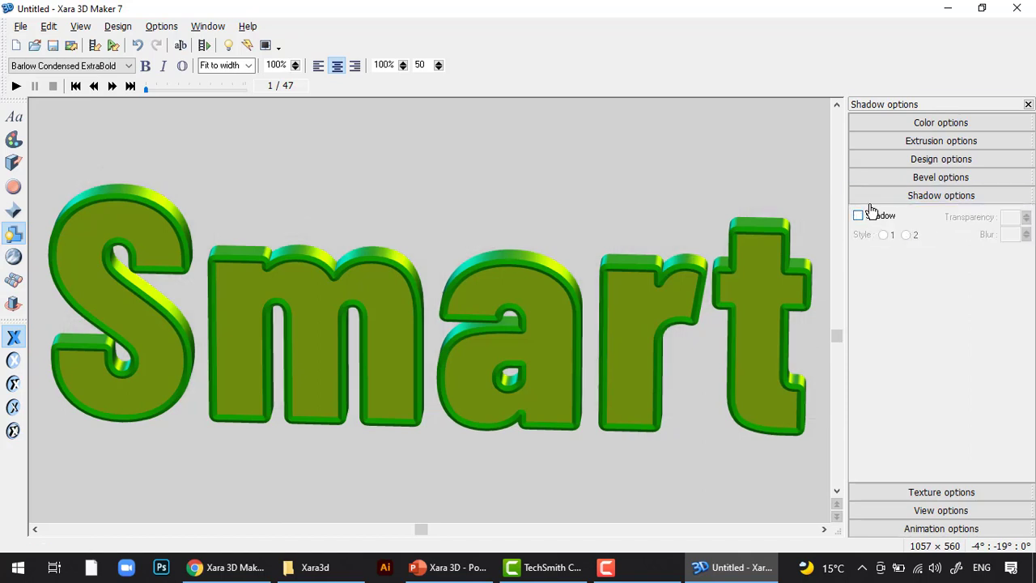
Open the texture options and keep the whole text as the texture target.
click(13, 258)
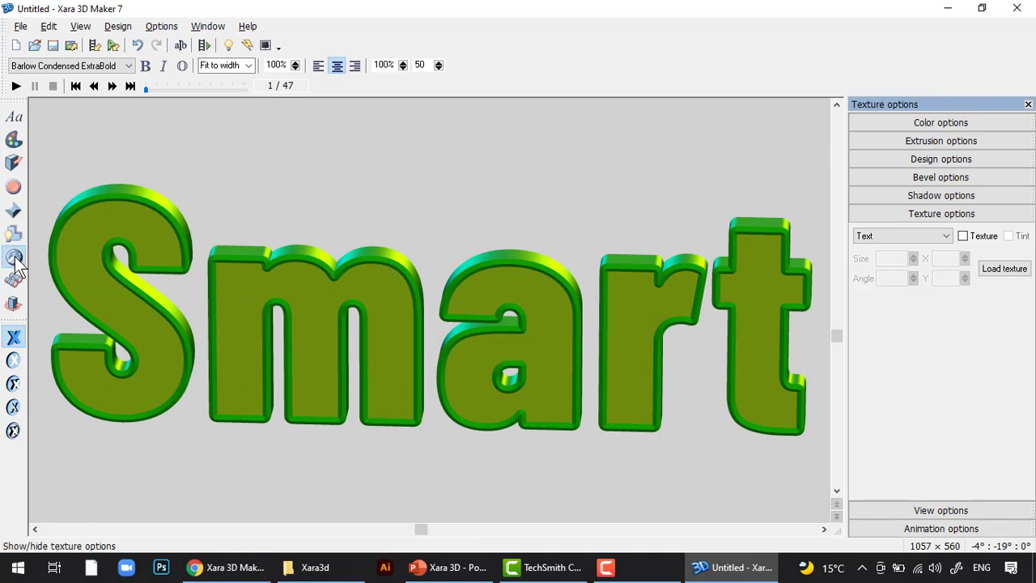
click(892, 235)
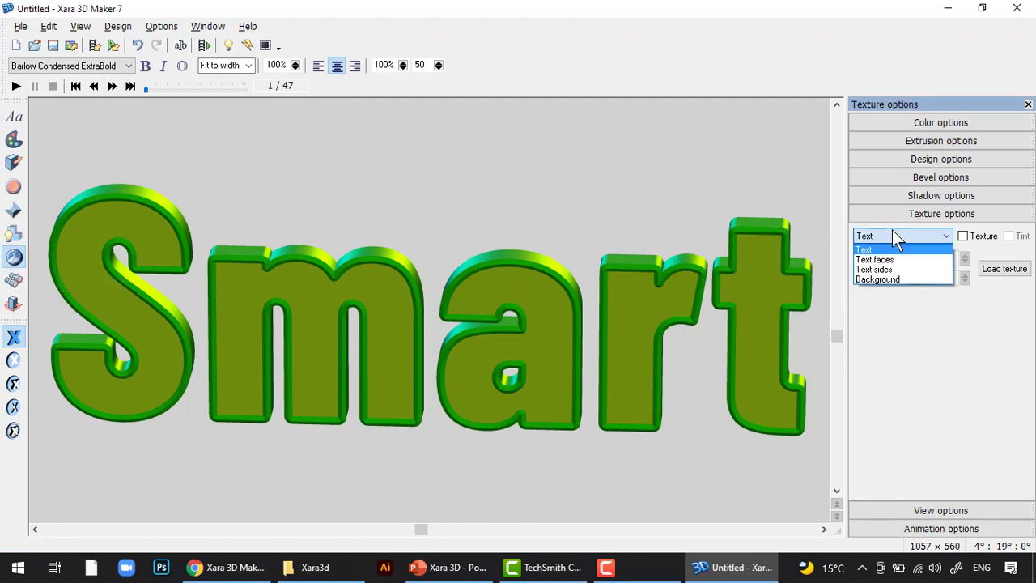
click(893, 231)
click(893, 231)
click(893, 250)
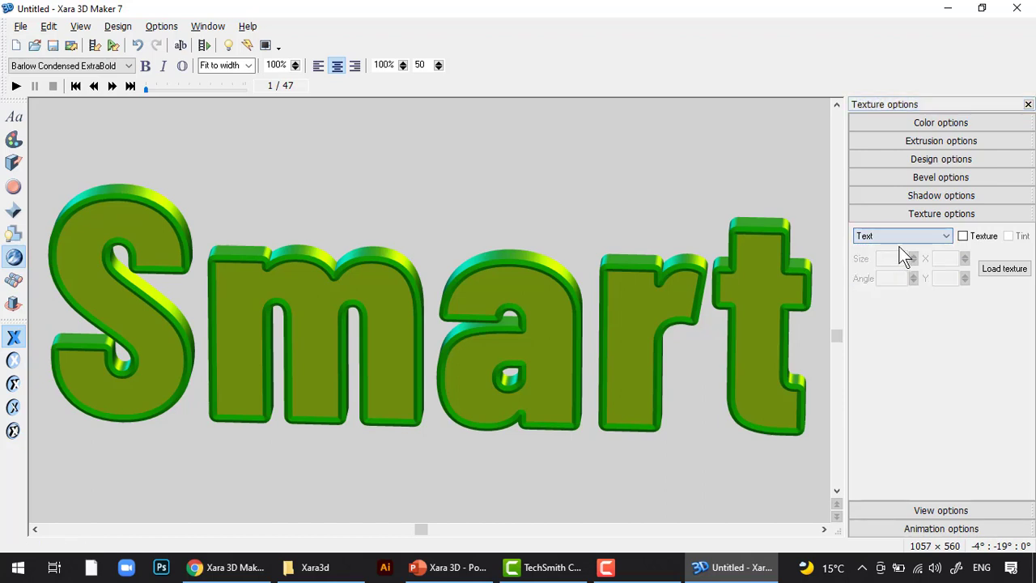
Try the Crumple2 texture on the whole text and rotate the text to about -17° : -24° : 0°.
click(1005, 271)
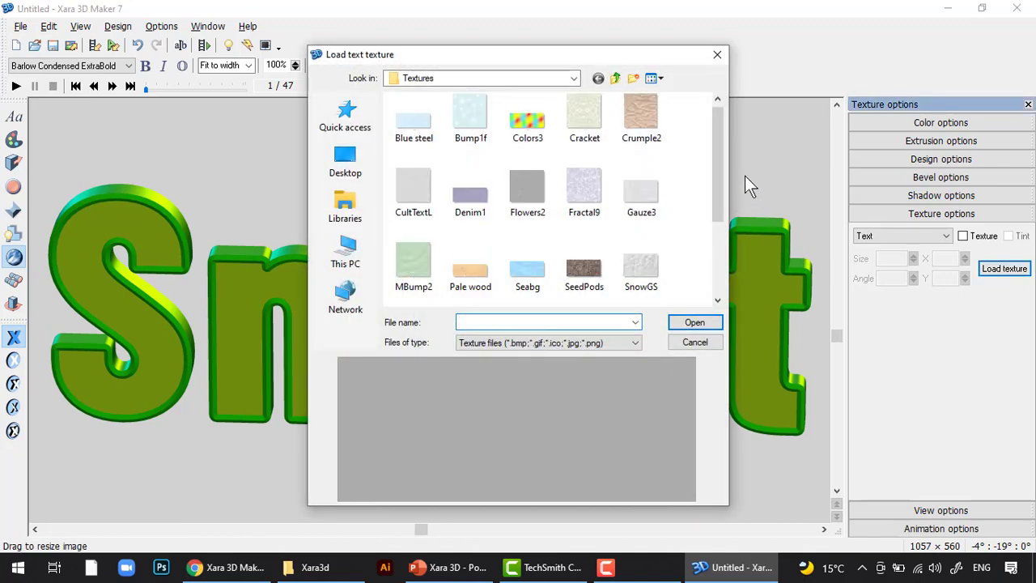
mouse_move(713, 163)
mouse_down()
mouse_move(720, 230)
mouse_move(712, 153)
mouse_up()
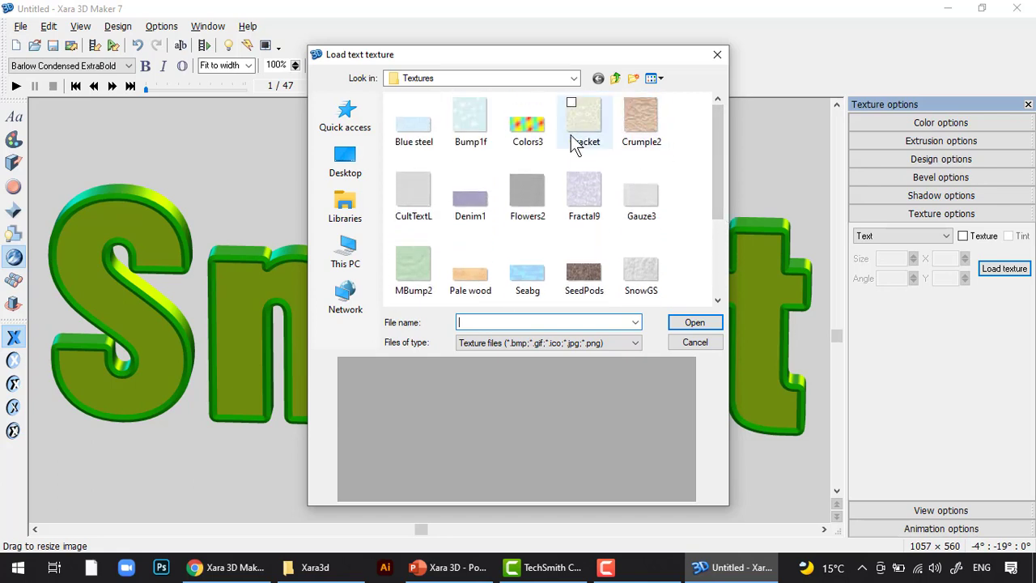
click(663, 130)
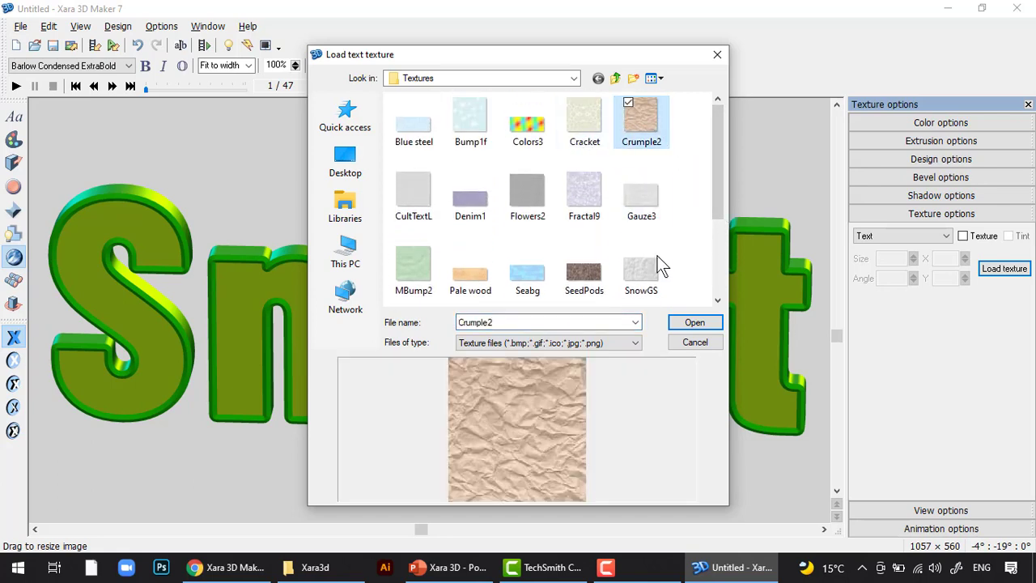
click(690, 323)
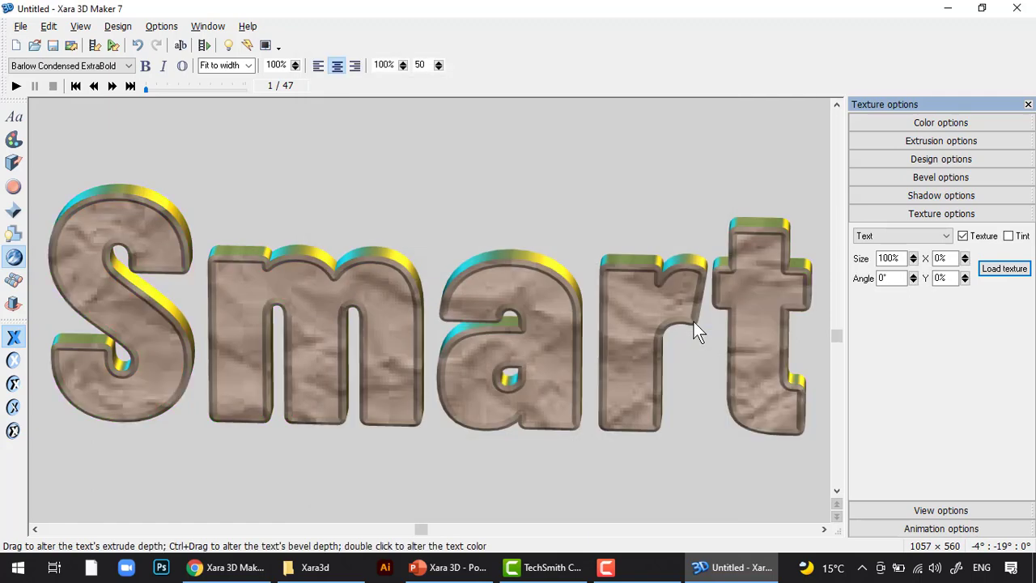
drag(745, 259, 724, 271)
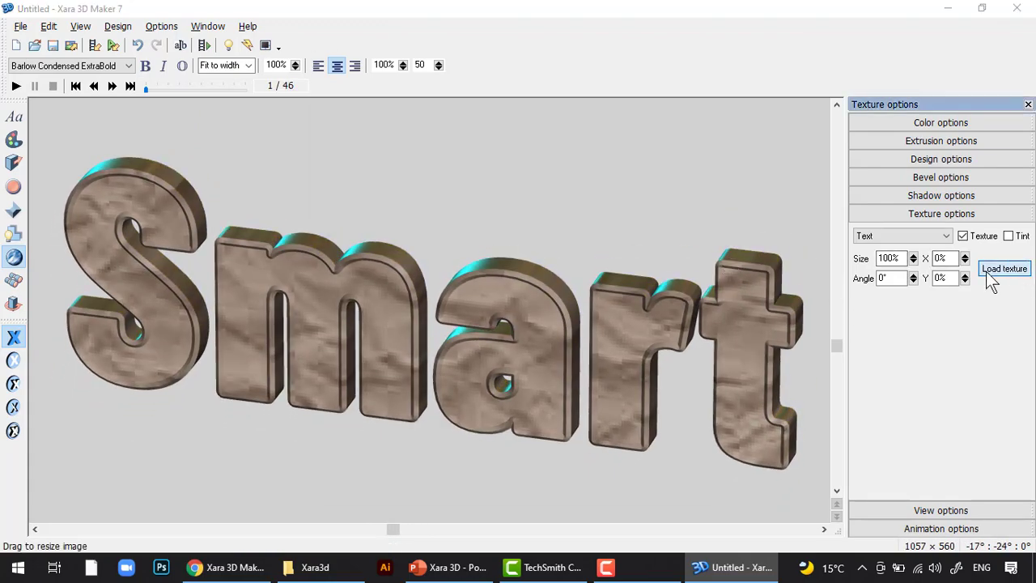
Try the SnowGS texture on the whole text and rotate the text to about -17° : -21° : 0°.
click(1005, 269)
click(659, 266)
double_click(659, 265)
drag(719, 306, 750, 272)
drag(641, 326, 619, 349)
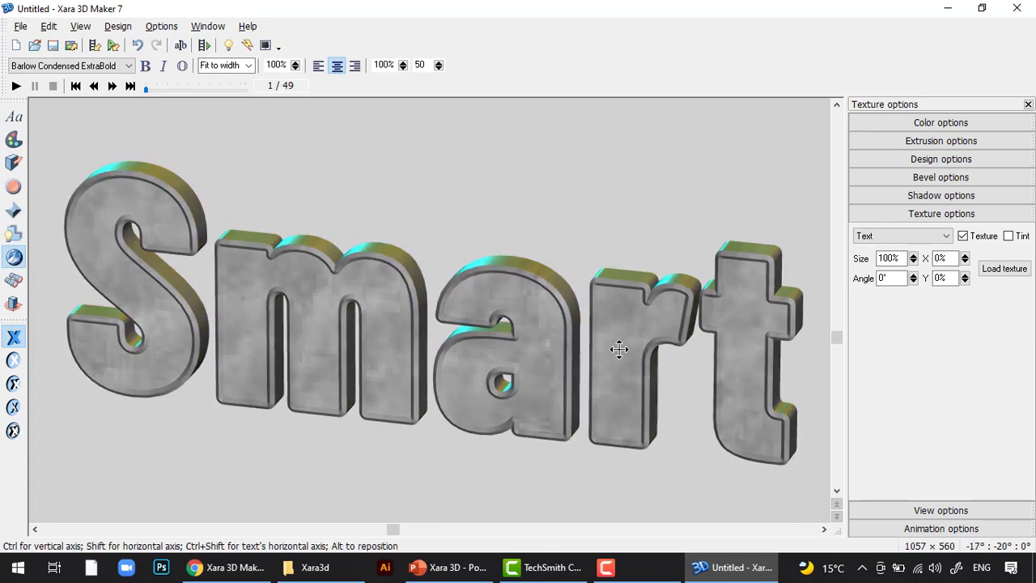
Load the image 3trBFRO from the Pictures\Background folder on drive E: as the whole text's texture.
click(1005, 269)
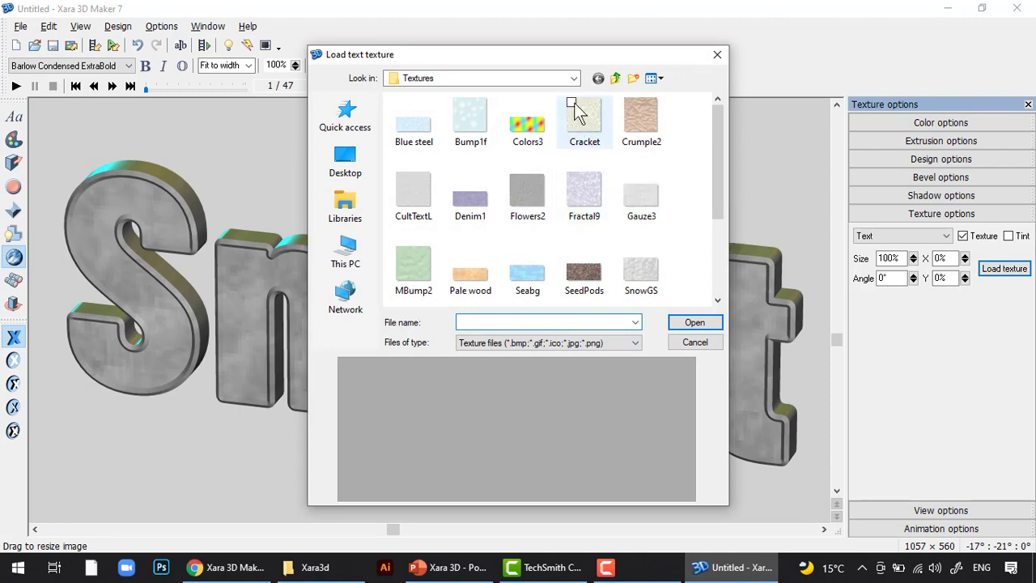
click(574, 78)
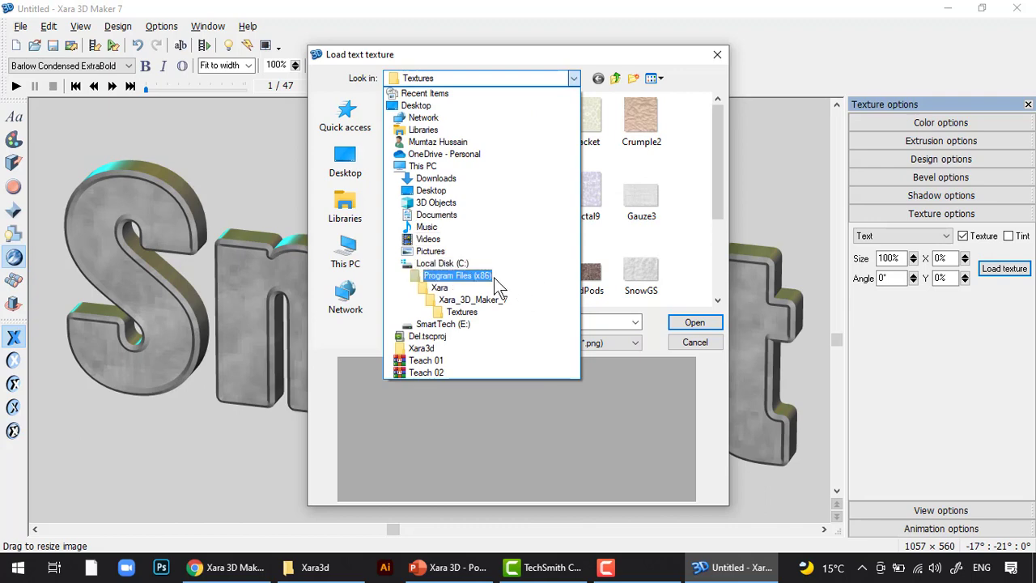
click(468, 322)
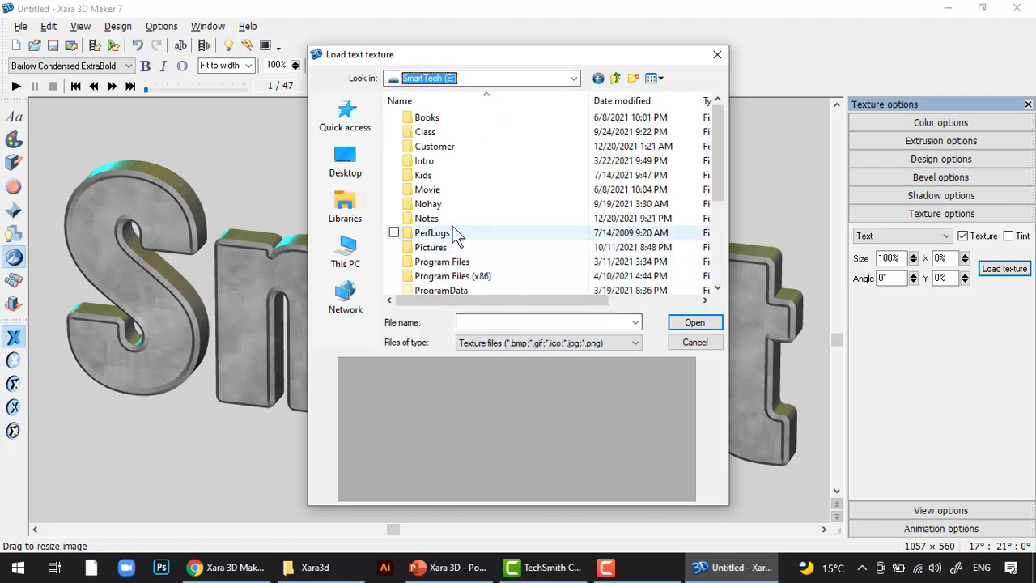
double_click(448, 246)
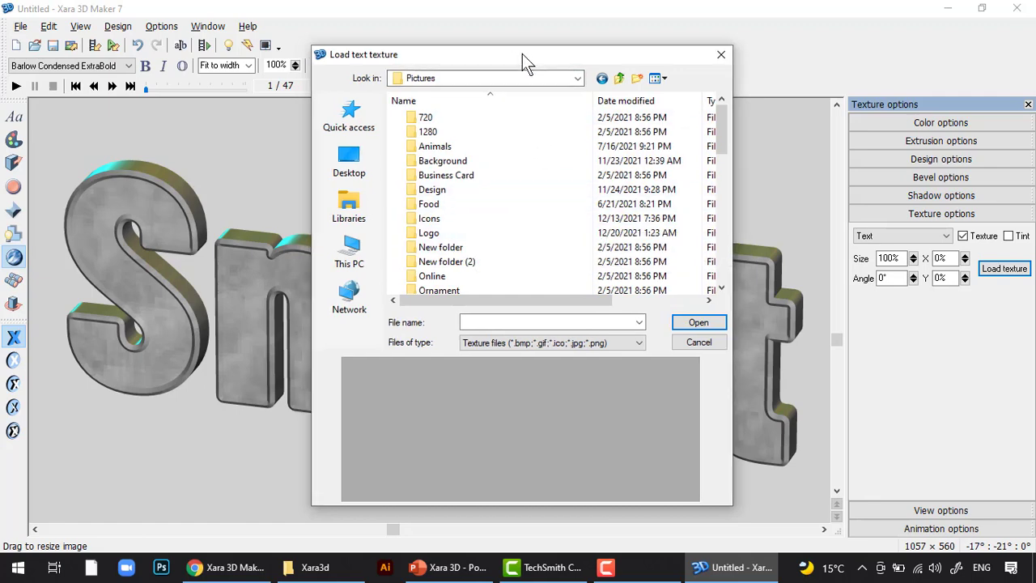
drag(515, 54, 670, 70)
click(610, 179)
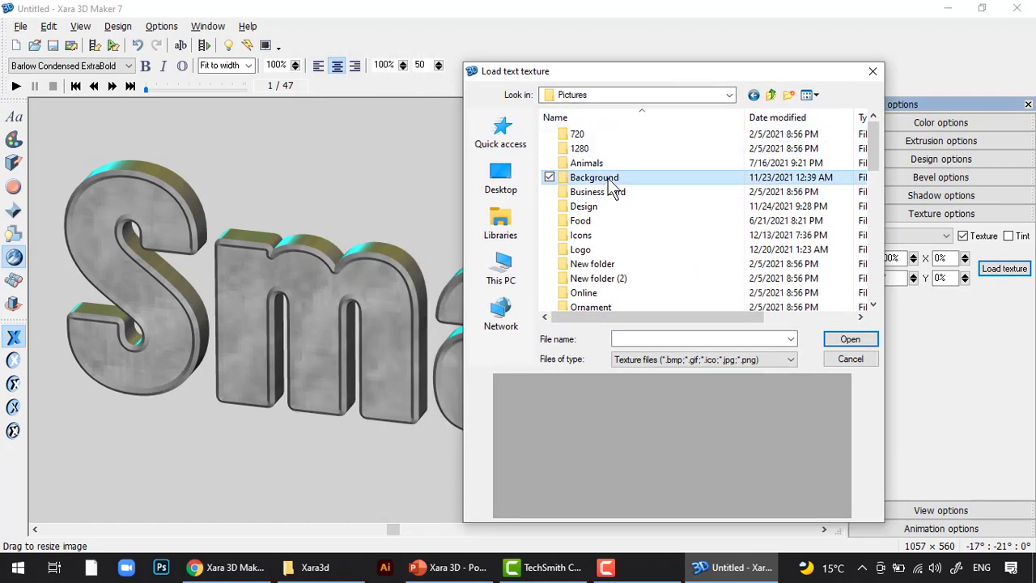
double_click(610, 180)
click(603, 180)
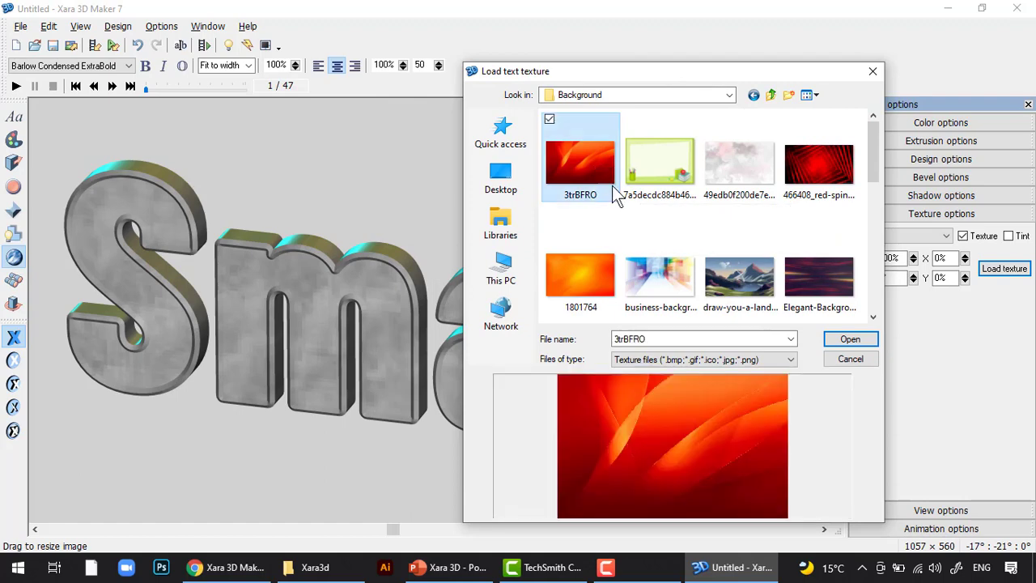
click(834, 340)
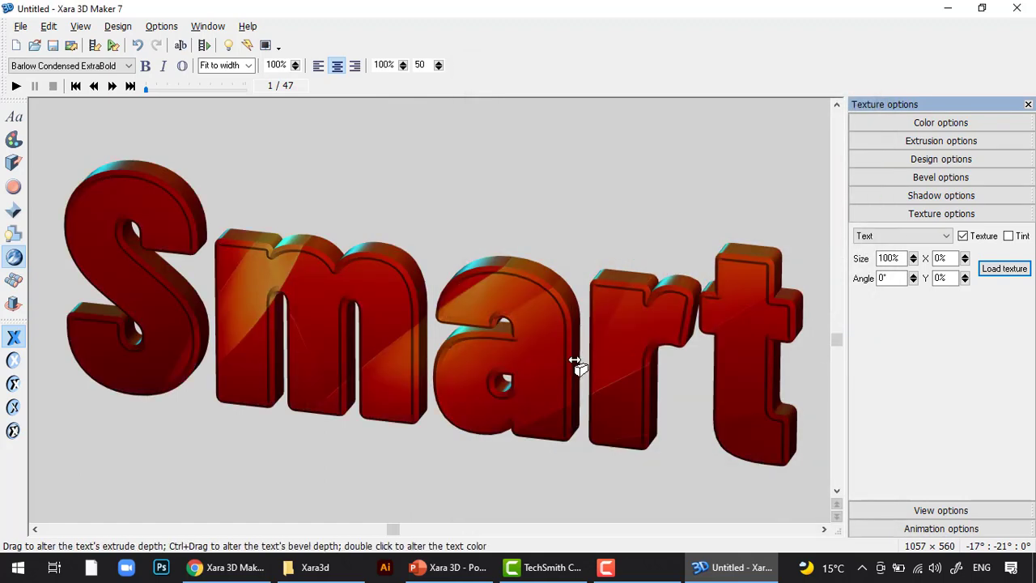
Deepen the text's extrusion slightly and rotate the text to about -15° : -26° : 0°.
drag(618, 354, 591, 380)
mouse_move(694, 374)
mouse_down()
mouse_move(710, 366)
mouse_move(685, 386)
mouse_move(702, 374)
mouse_move(694, 381)
mouse_up()
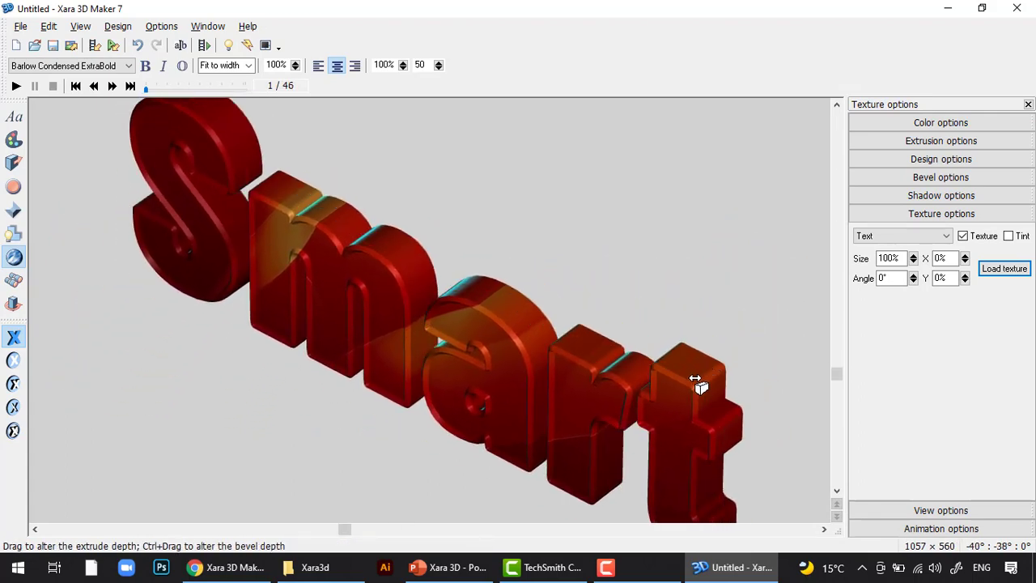
drag(466, 330, 504, 316)
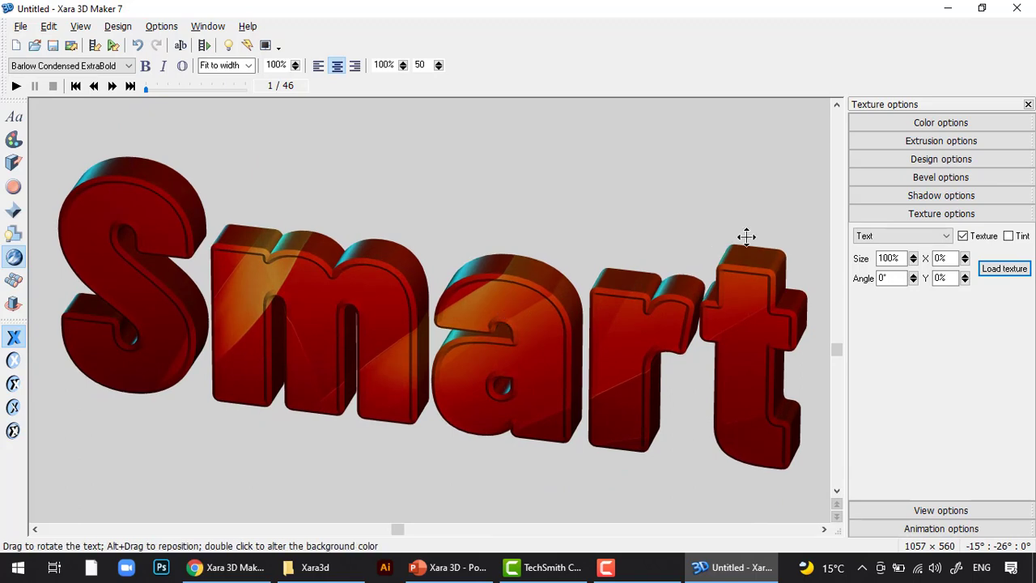
Load the image f787fd969b1315d0f0995d7cb908a389 as the text sides' texture and rotate the text to about -15° : -8° : 0°.
click(862, 235)
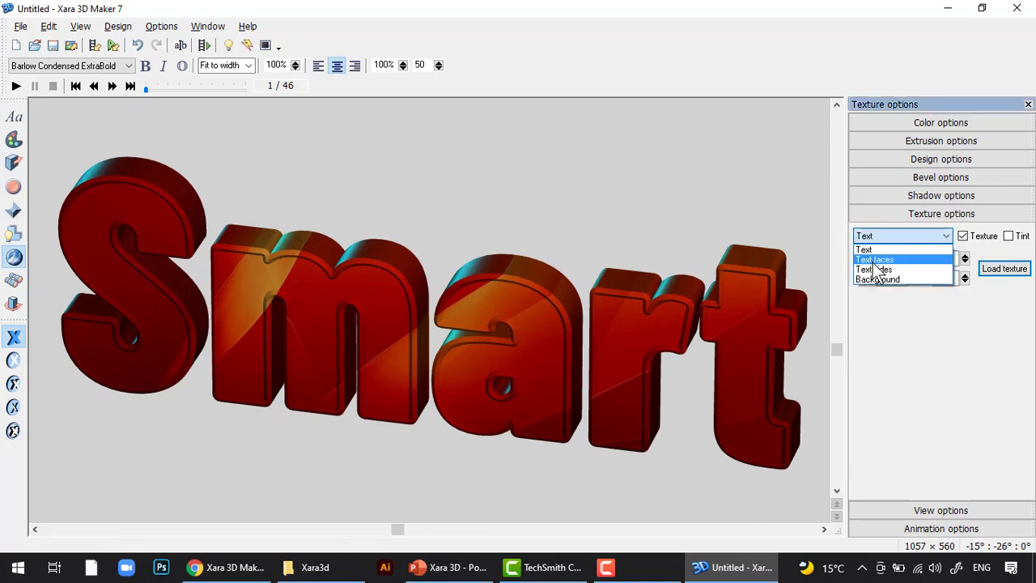
click(876, 270)
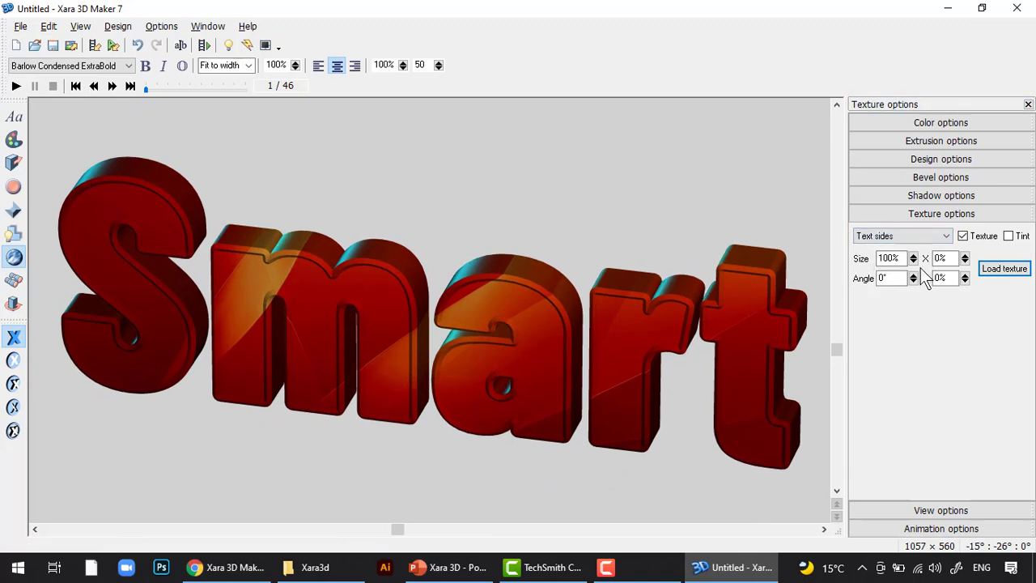
click(1004, 269)
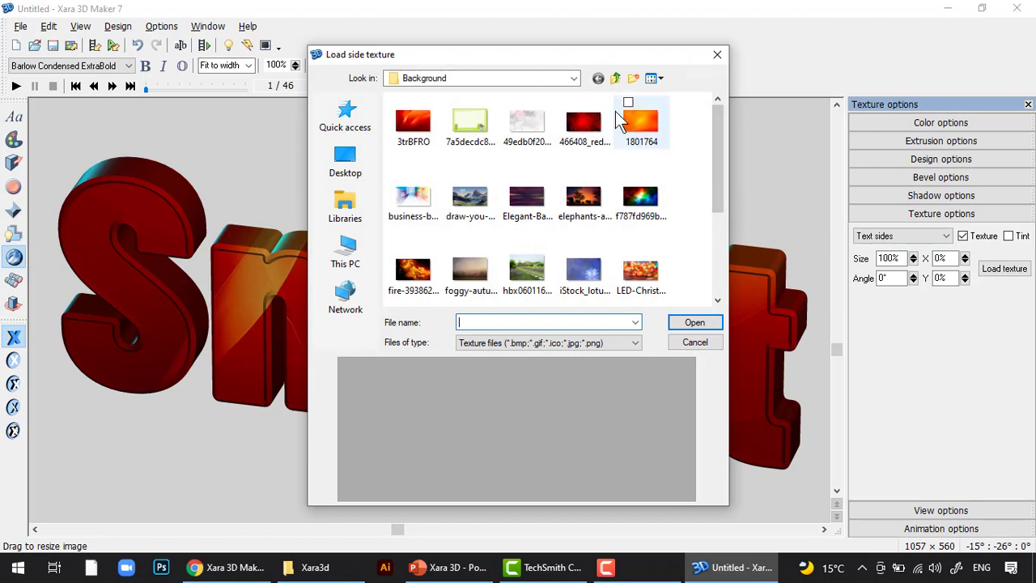
click(632, 128)
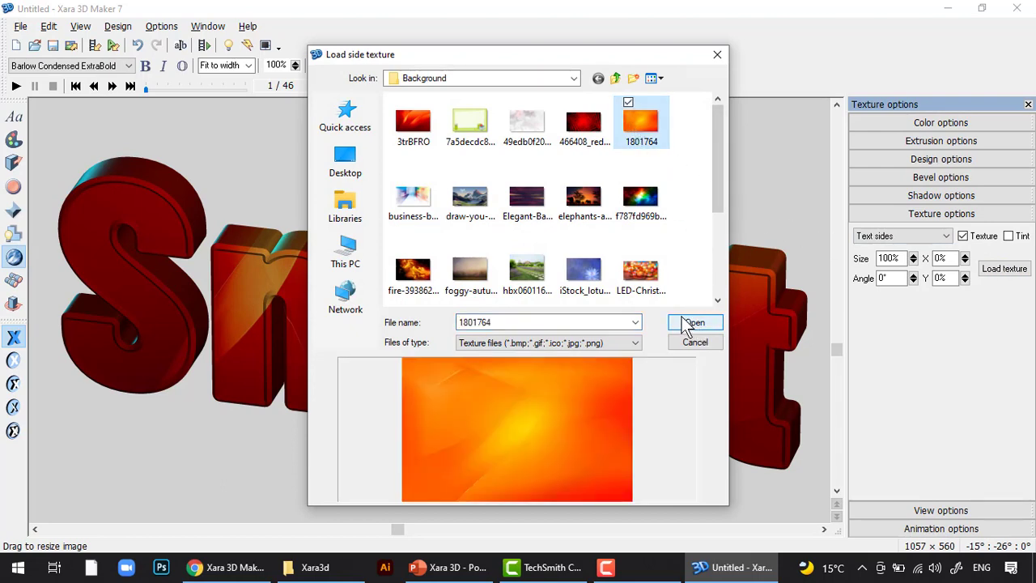
click(658, 225)
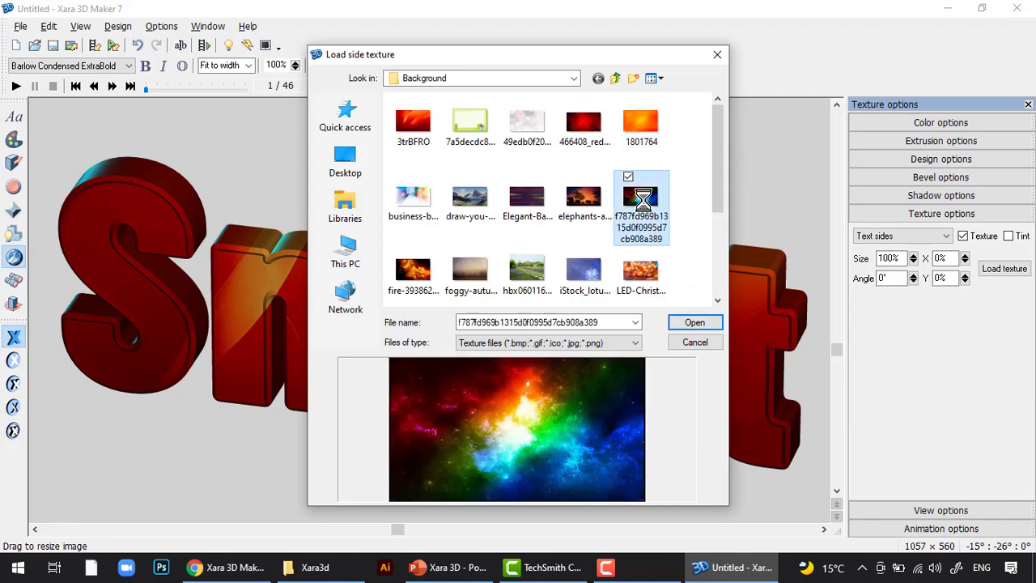
click(688, 322)
drag(745, 302, 745, 275)
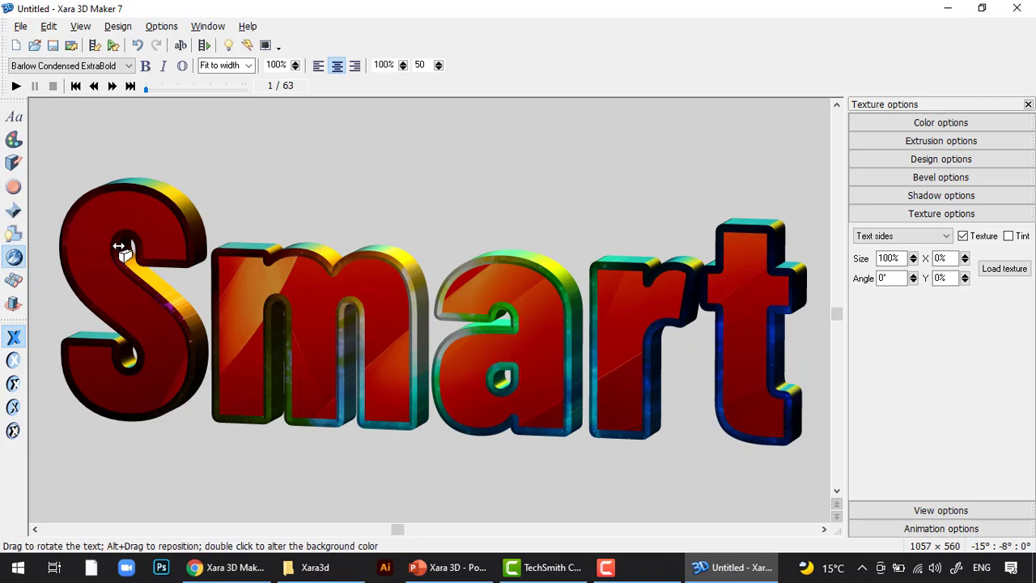
Try moving the text to X position -60px and Y position 240px in the view options, and reset both to 0px.
click(10, 286)
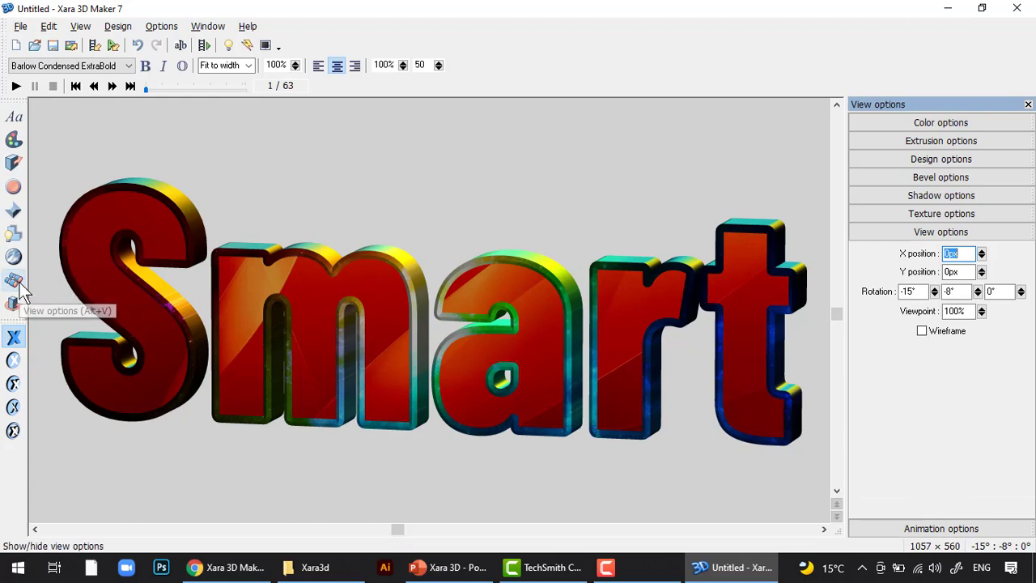
click(983, 253)
mouse_move(986, 251)
mouse_down()
mouse_move(983, 237)
mouse_move(983, 270)
mouse_up()
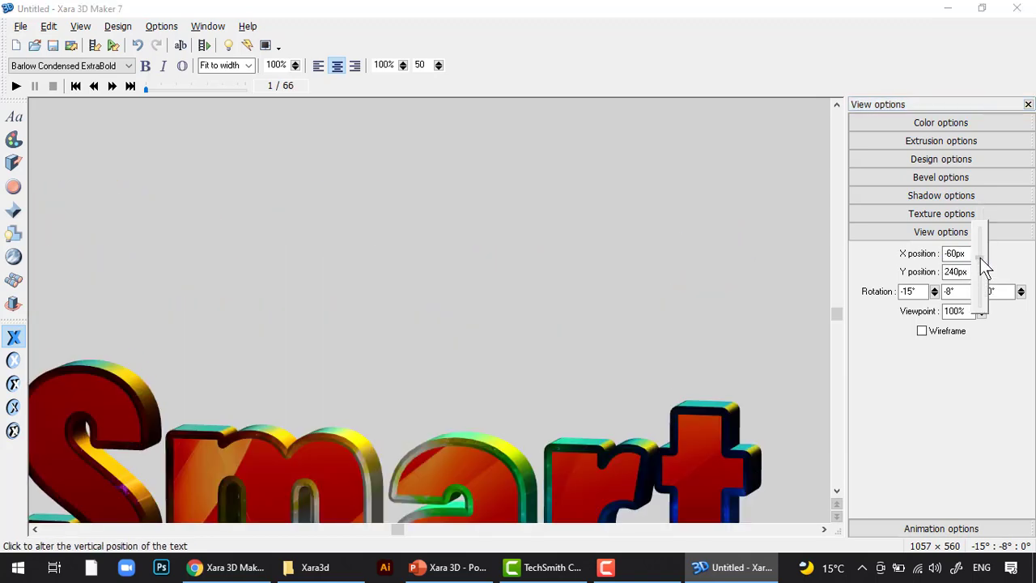
click(966, 254)
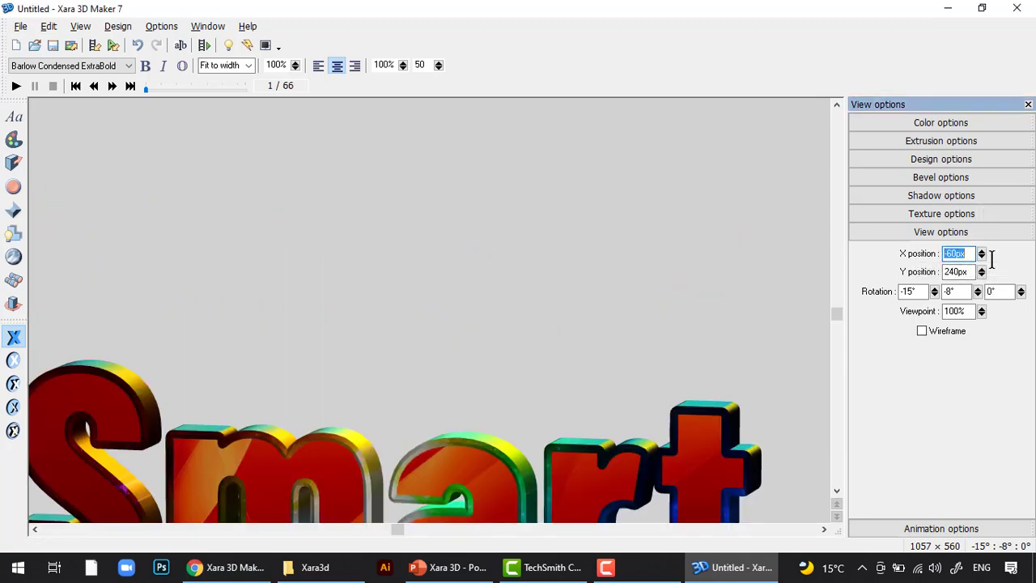
text(0)
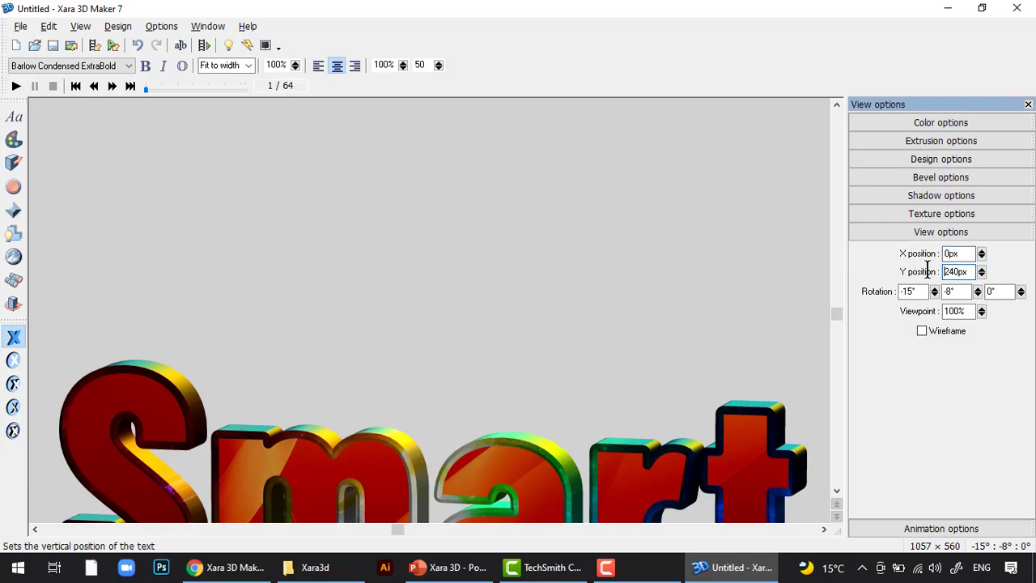
text(0)
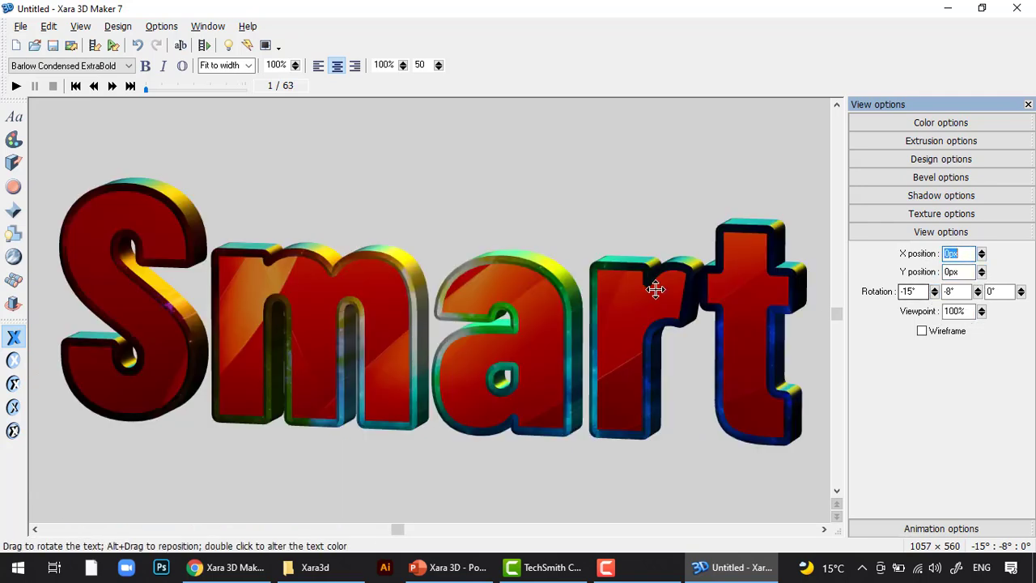
Rotate the text freehand to about -13° : -3° : 0° and set its rotation about the horizontal axis to 0°.
click(732, 290)
mouse_move(732, 290)
mouse_down()
mouse_move(736, 241)
mouse_move(736, 288)
mouse_up()
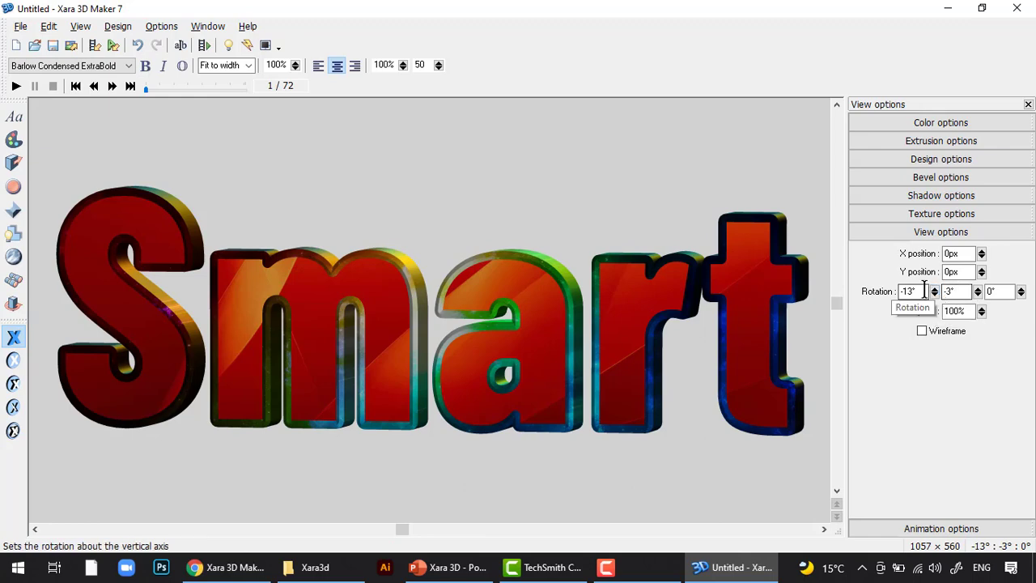
click(961, 293)
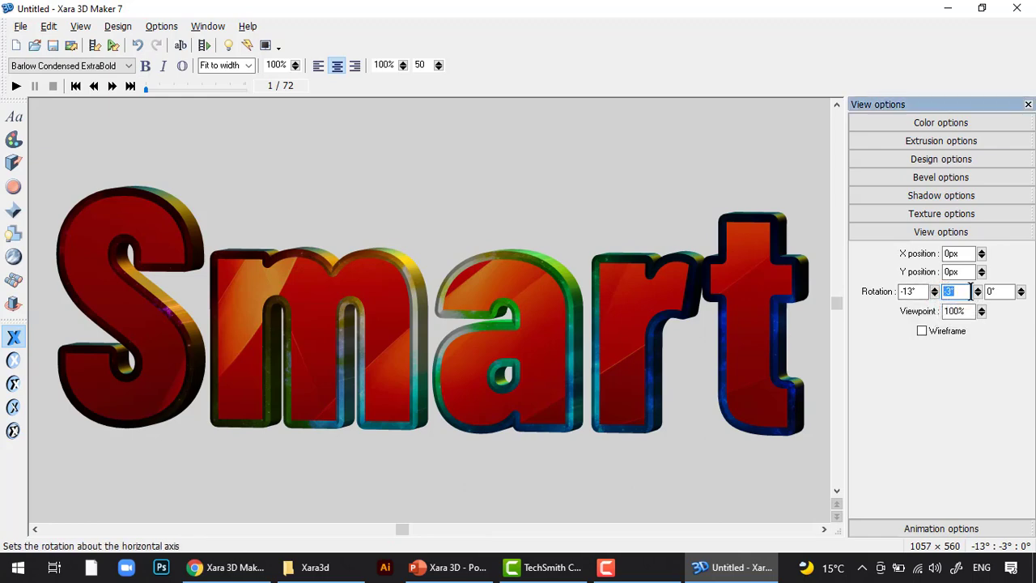
text(0)
key(Return)
Try a vertical-axis rotation of 0°, and set the rotations about the vertical axis and the text's horizontal axis to -14.4°.
double_click(922, 292)
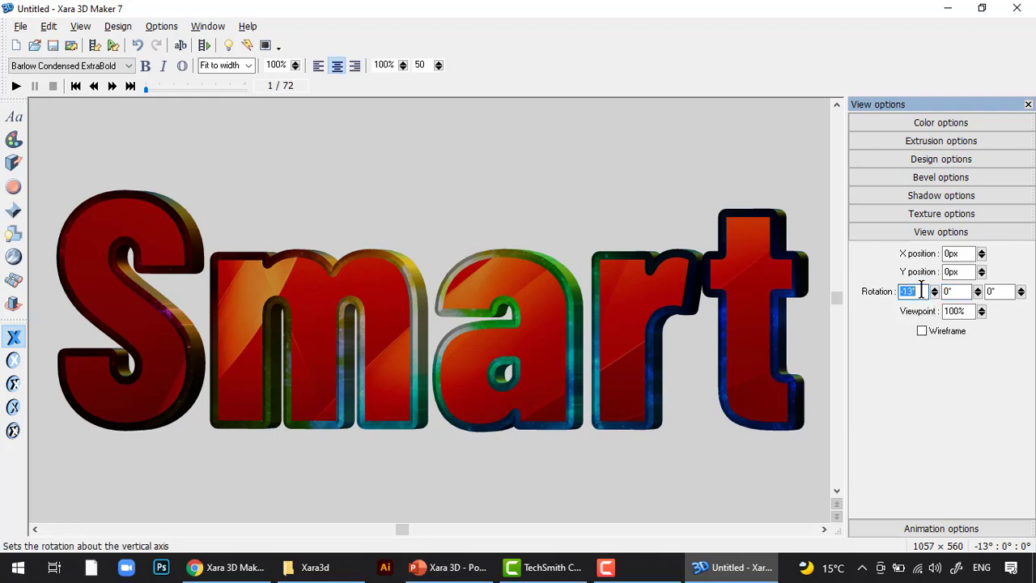
drag(934, 292, 934, 281)
text(0)
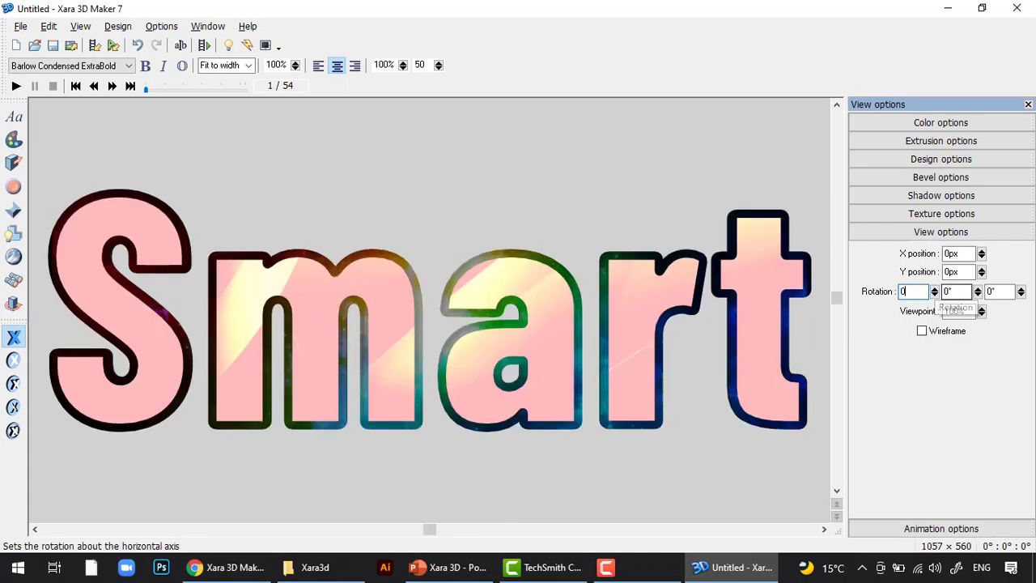
drag(932, 293, 938, 305)
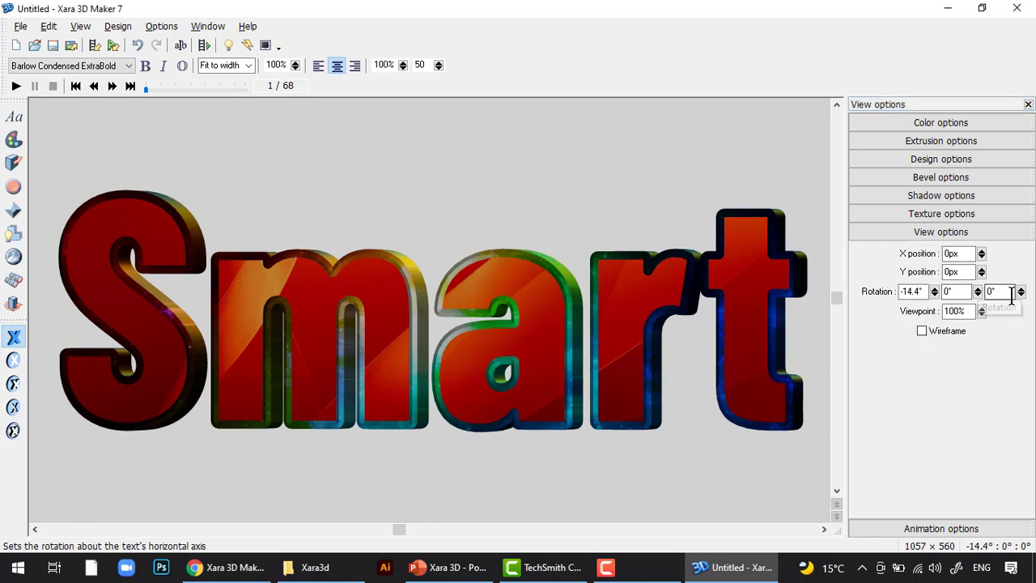
drag(1021, 292, 1025, 306)
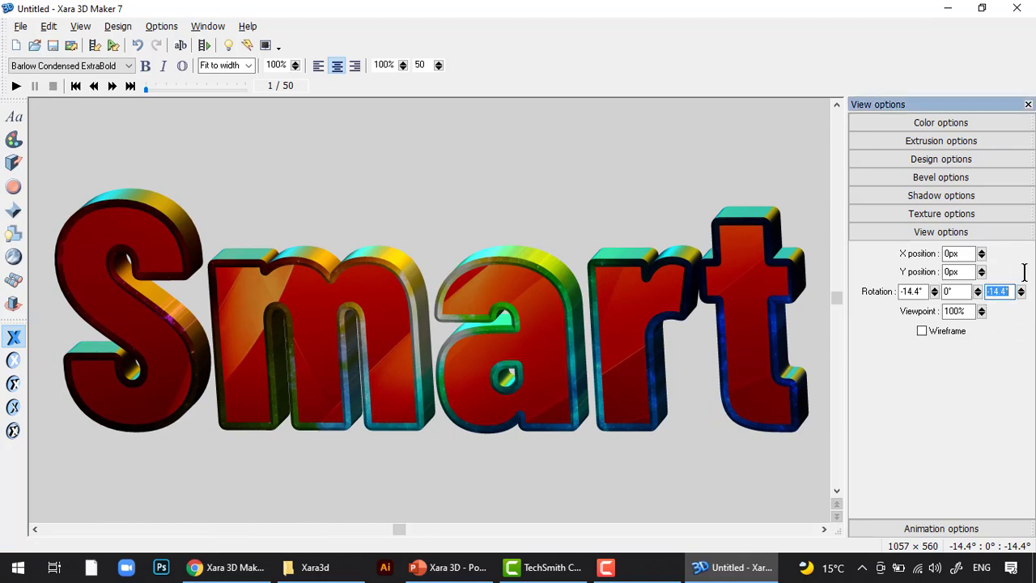
Set the text's rotations about the vertical axis and its own horizontal axis both to -15°.
key(BackSpace)
text(-15)
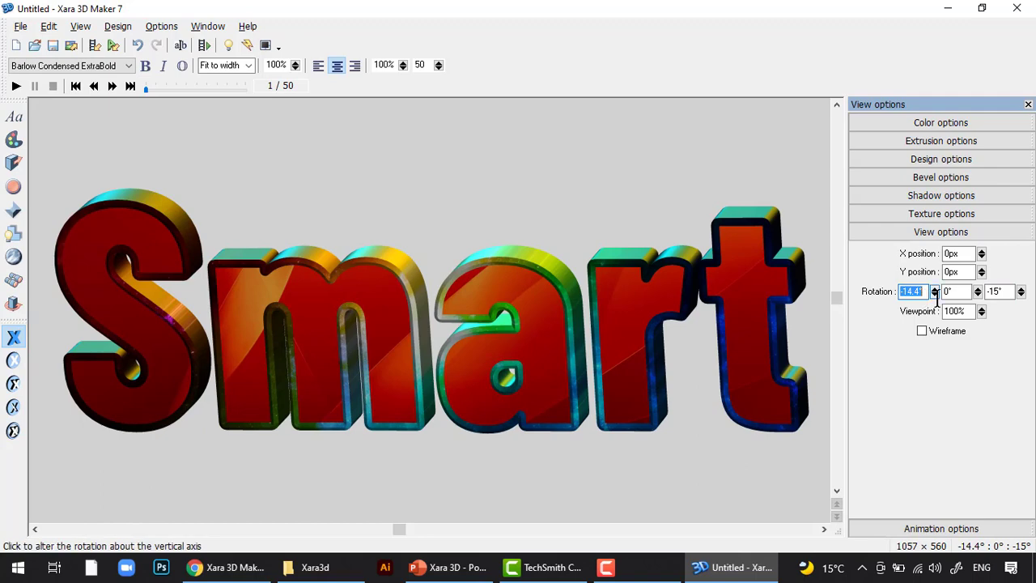
key(BackSpace)
text(-15)
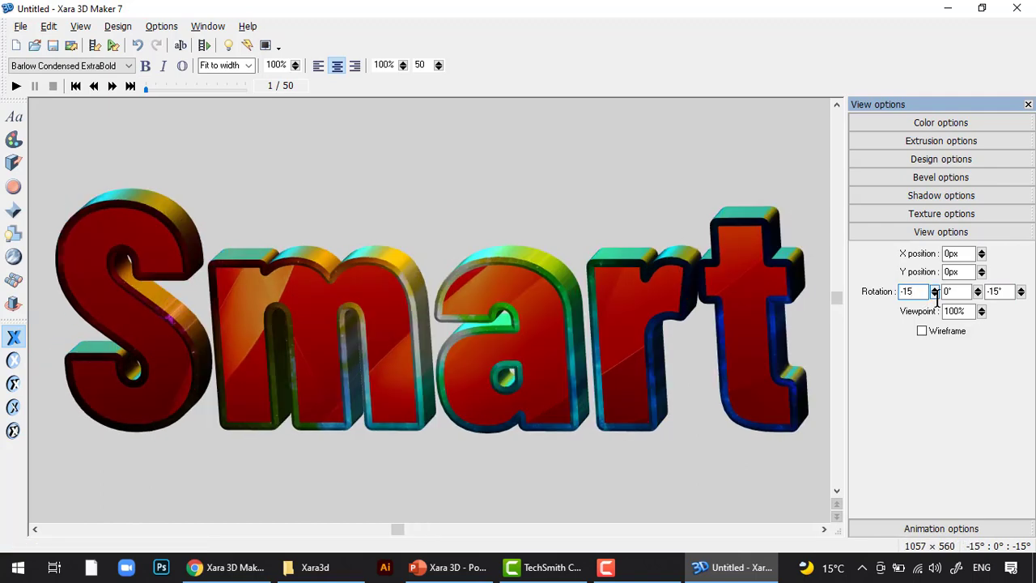
click(954, 293)
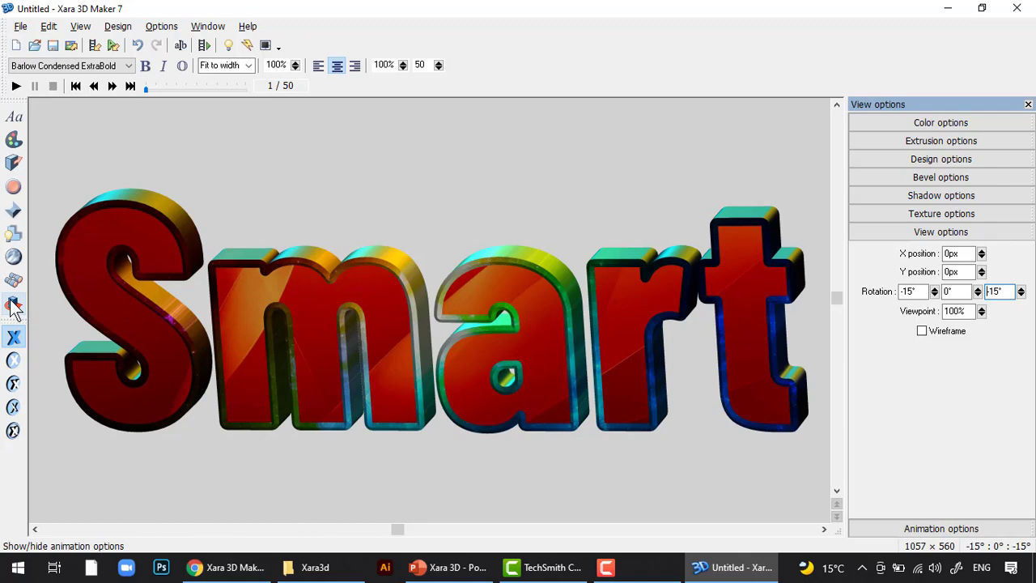
Open the animation options, preview the Scroll in/out animation, and stop and restart its playback.
click(14, 304)
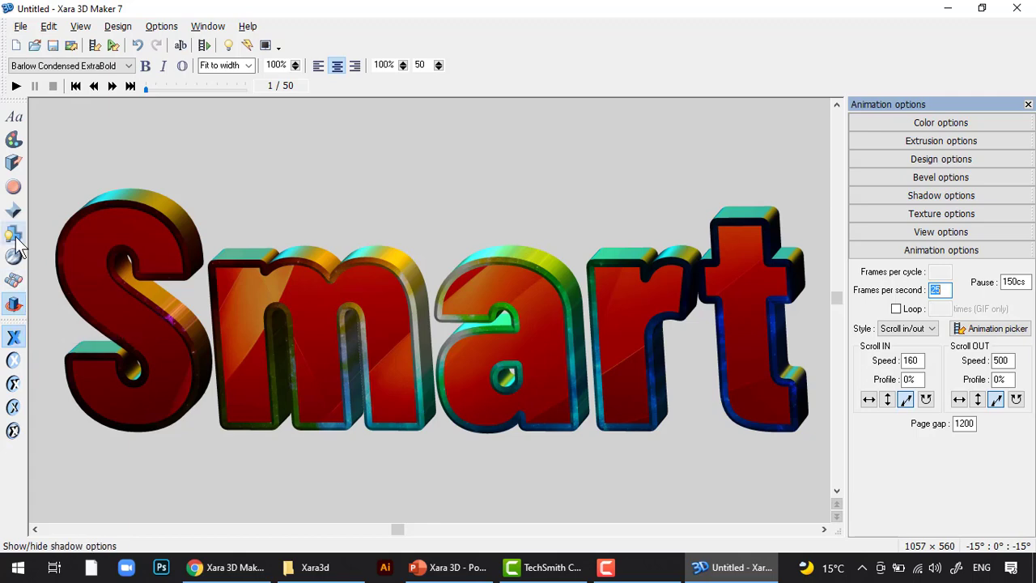
click(17, 87)
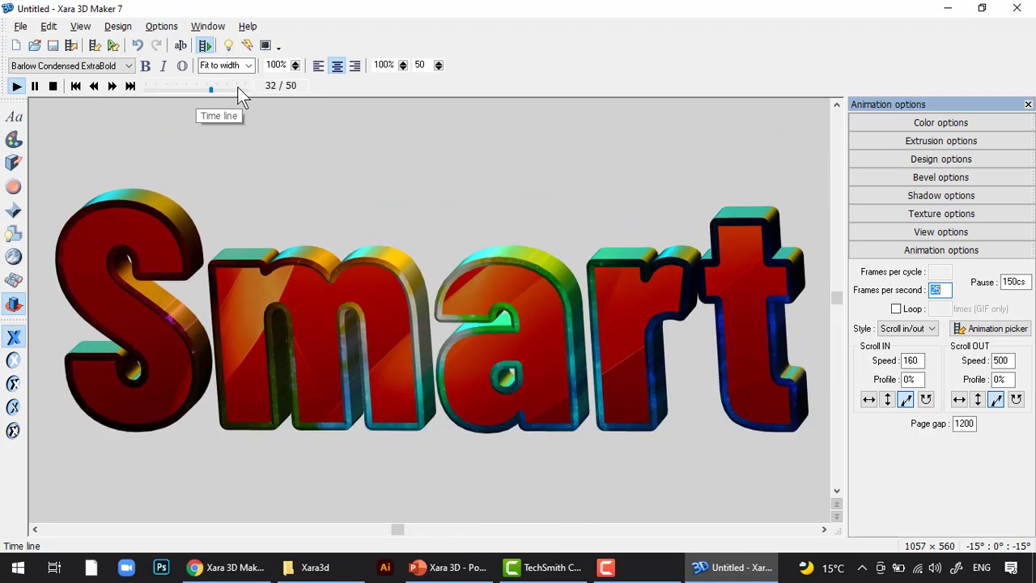
click(47, 86)
click(16, 86)
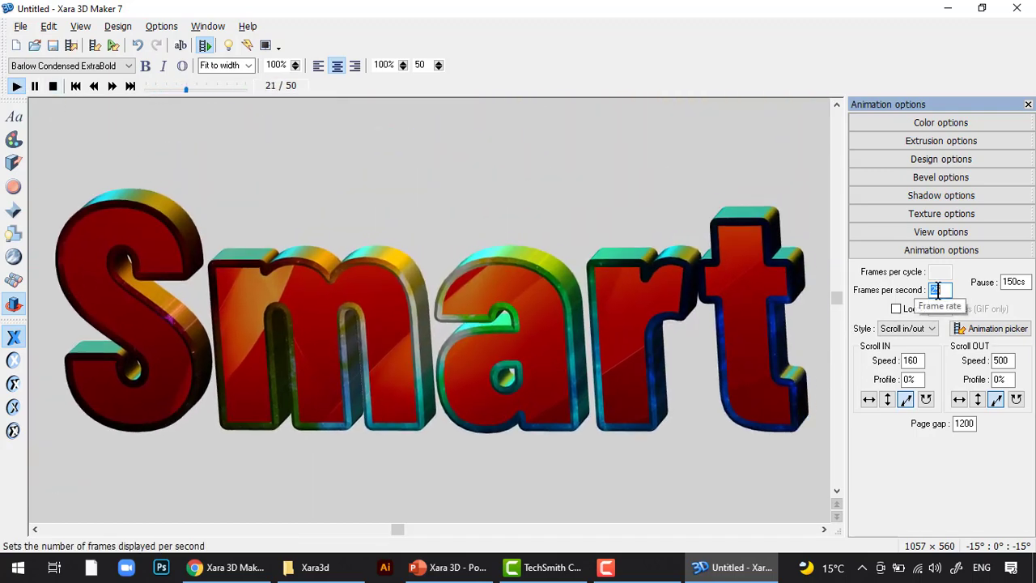
Try the Scroll animation style, and set the style to Rotate 1.
click(918, 329)
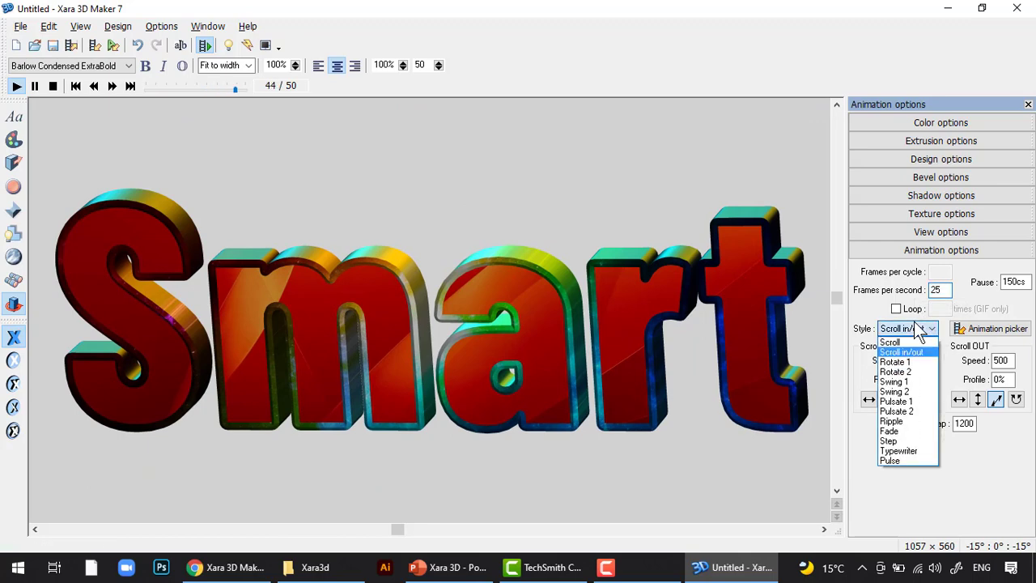
click(913, 343)
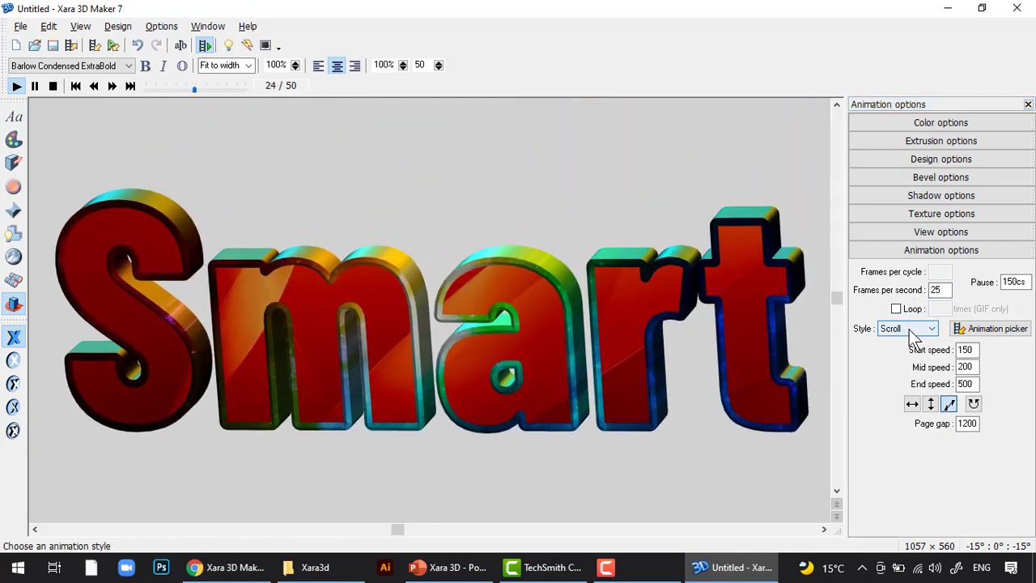
click(914, 331)
click(918, 359)
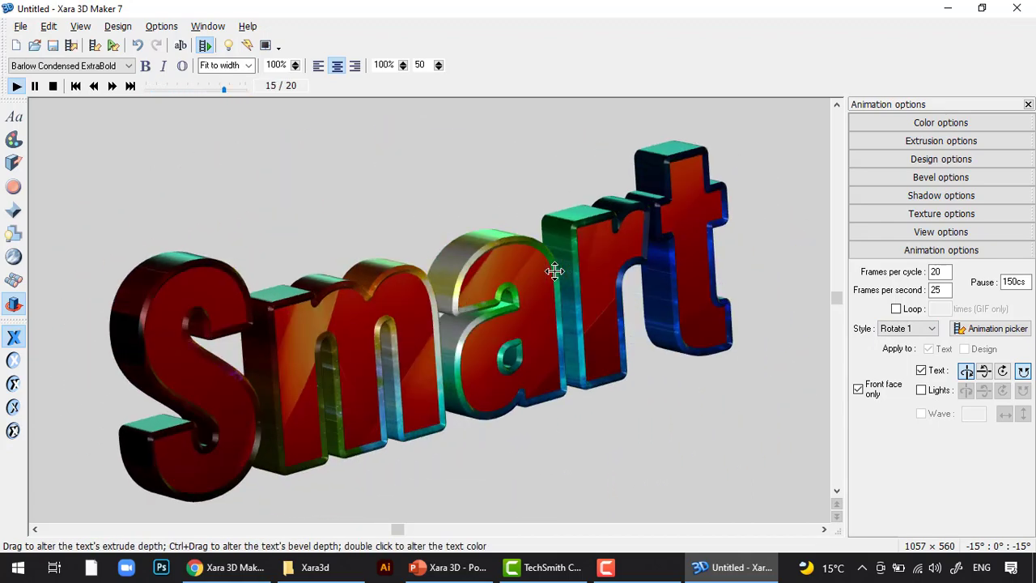
Add "Tech" and "CAMP" as separate lines below "Smart" in the text and apply the change.
click(15, 119)
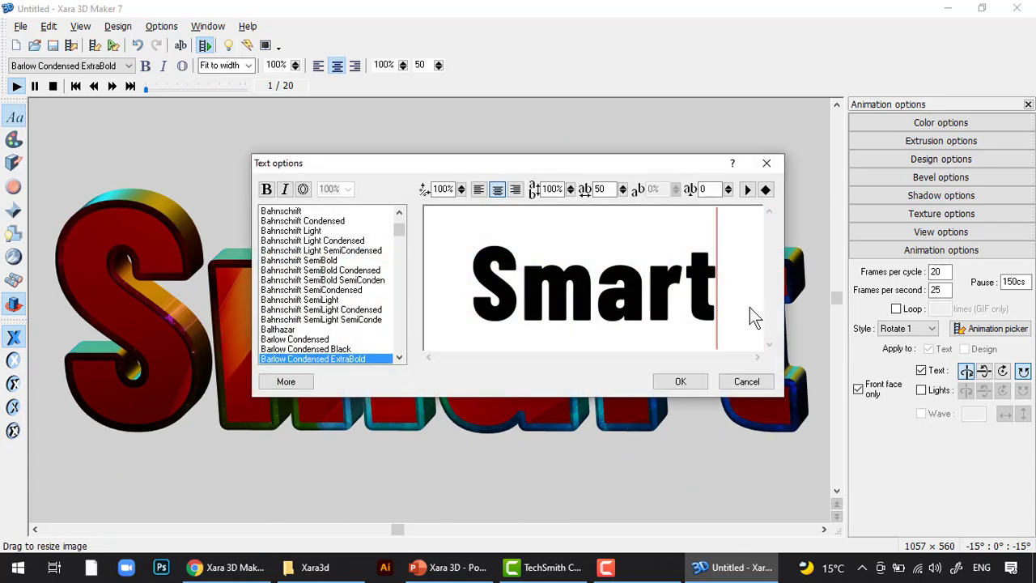
key(Return)
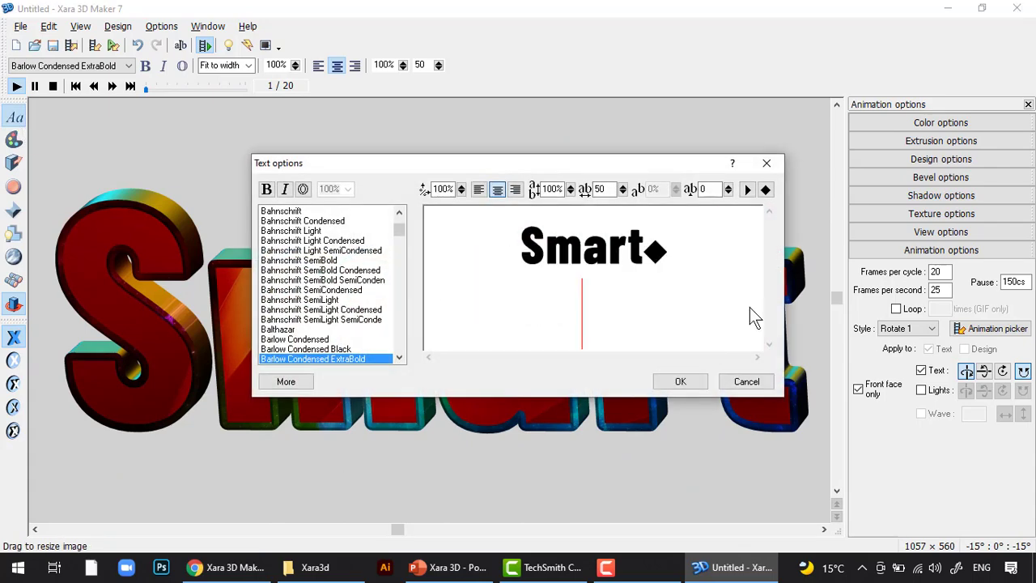
text(Tech)
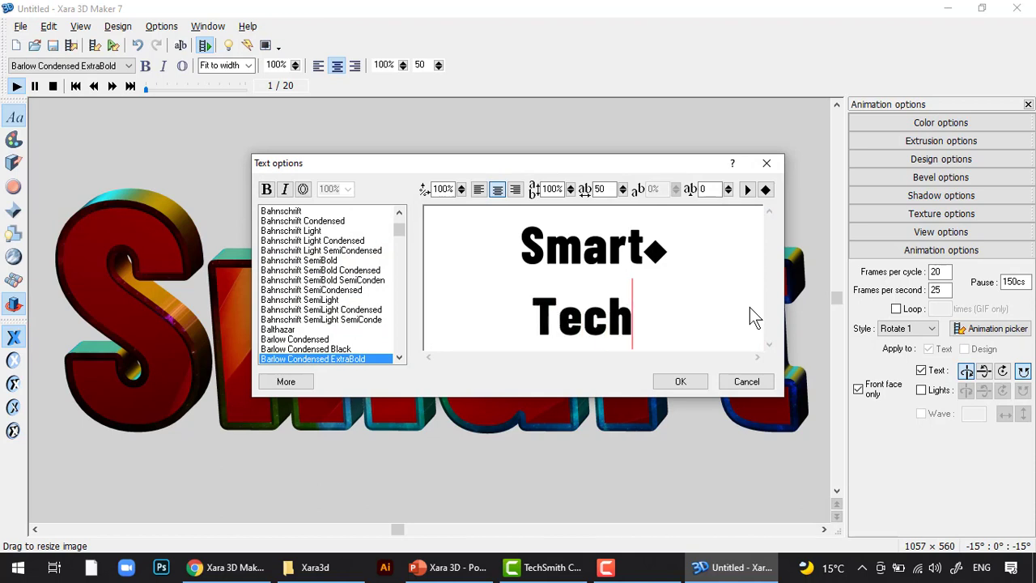
key(BackSpace)
key(BackSpace)
key(BackSpace)
key(BackSpace)
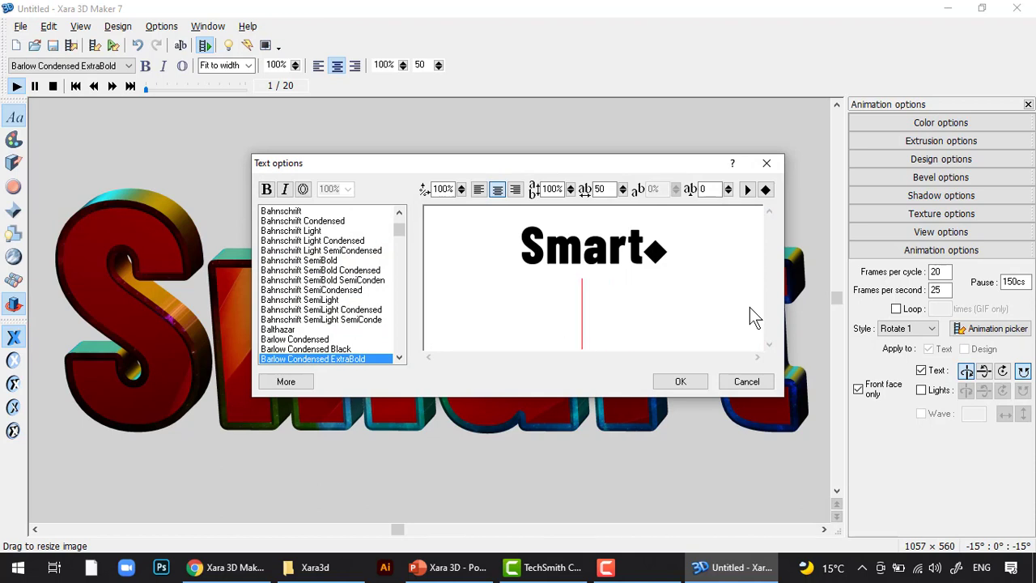
text(Tech)
key(Return)
text(CAMP)
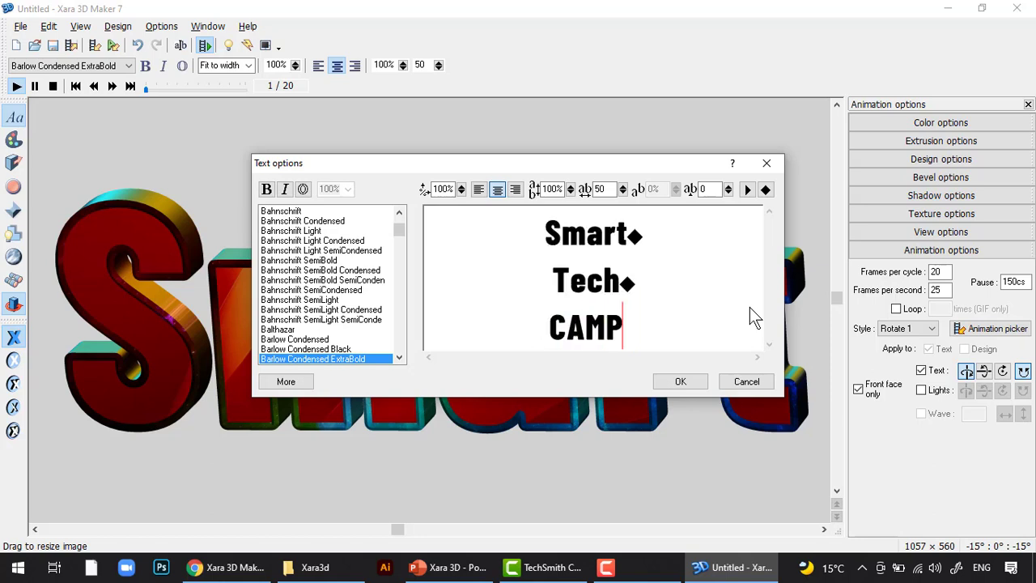
click(678, 382)
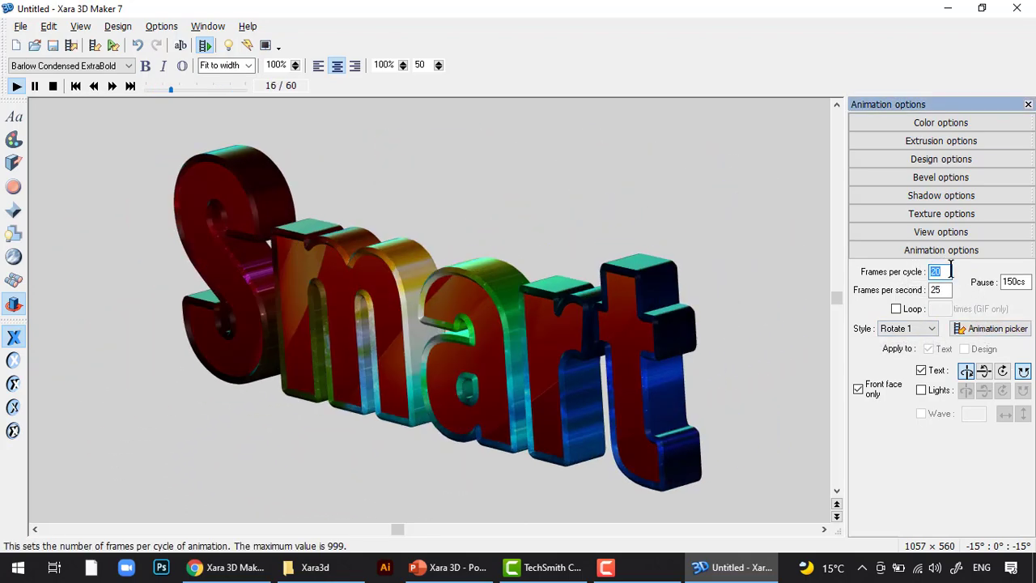
Try 40, 80 and 20 frames per cycle for the animation, and set the value to 30.
text(40)
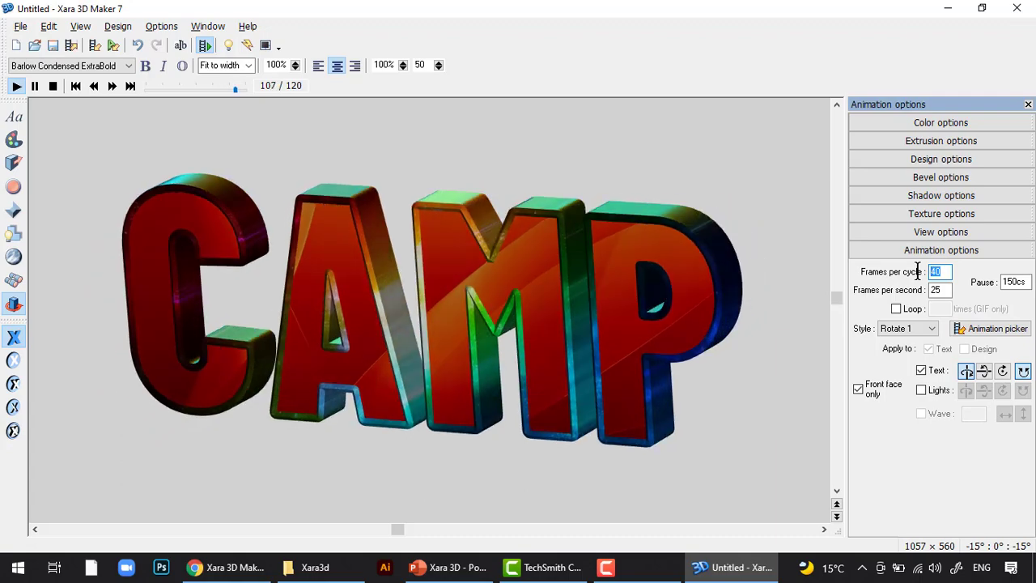
text(80)
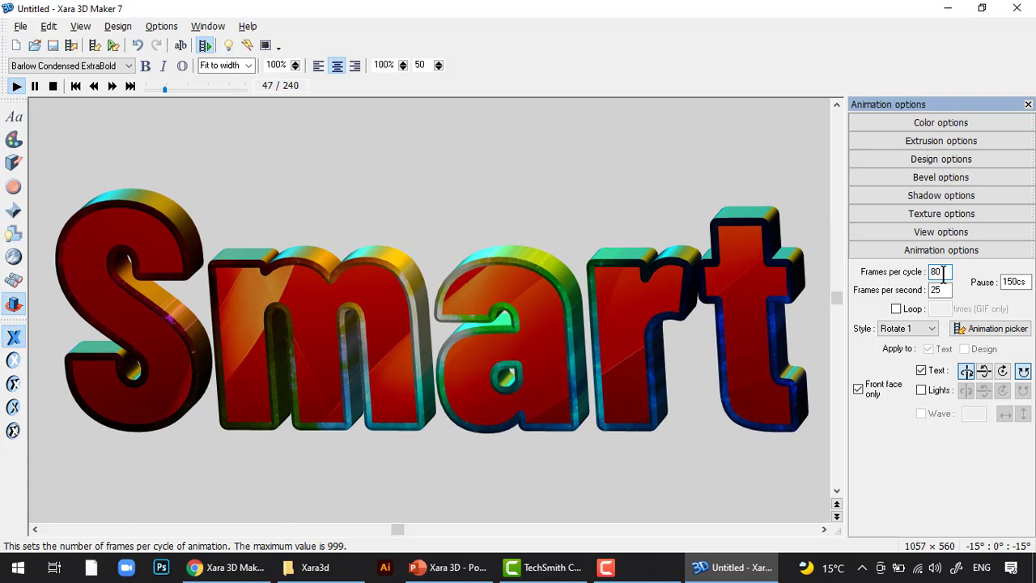
double_click(939, 273)
text(2)
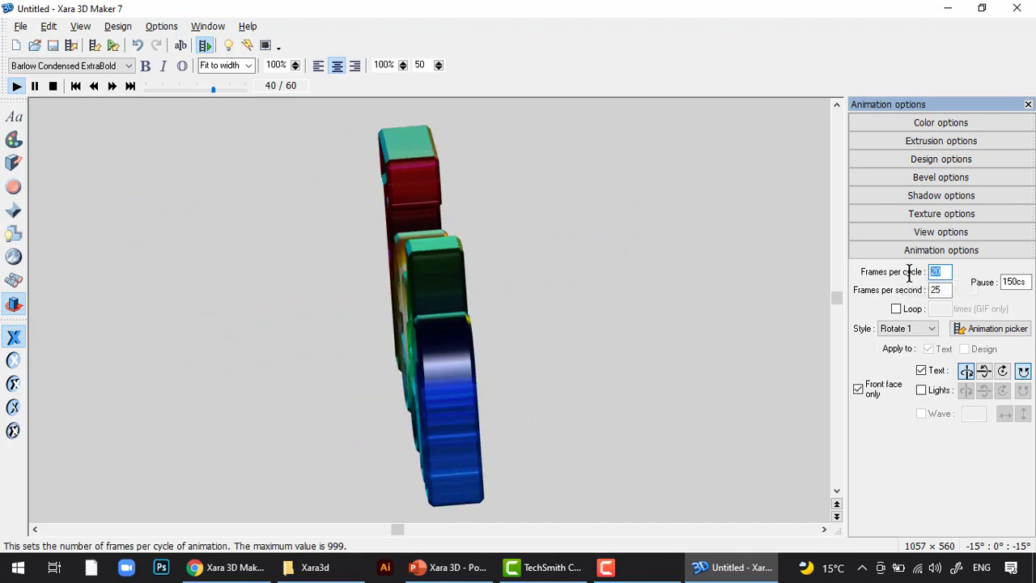
text(30)
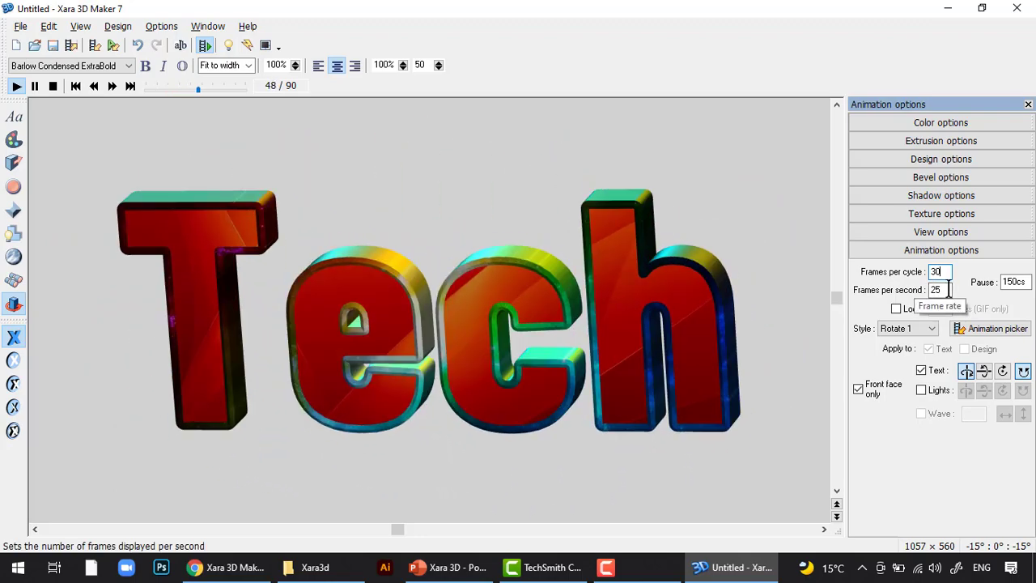
Try 5 and 2 frames per second, restore 25, and try an animation pause of 250cs before setting it to 50cs.
double_click(952, 290)
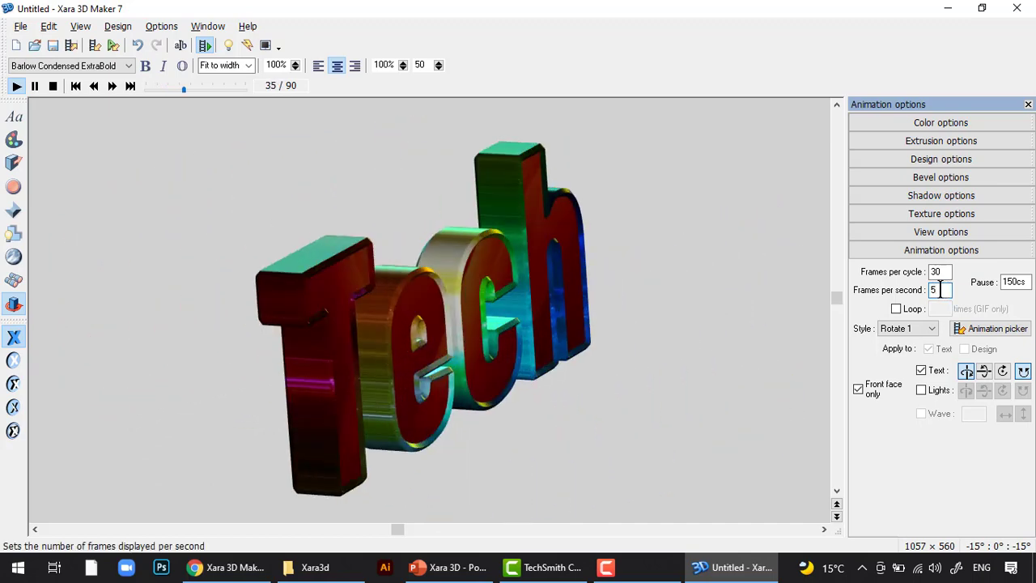
text(2)
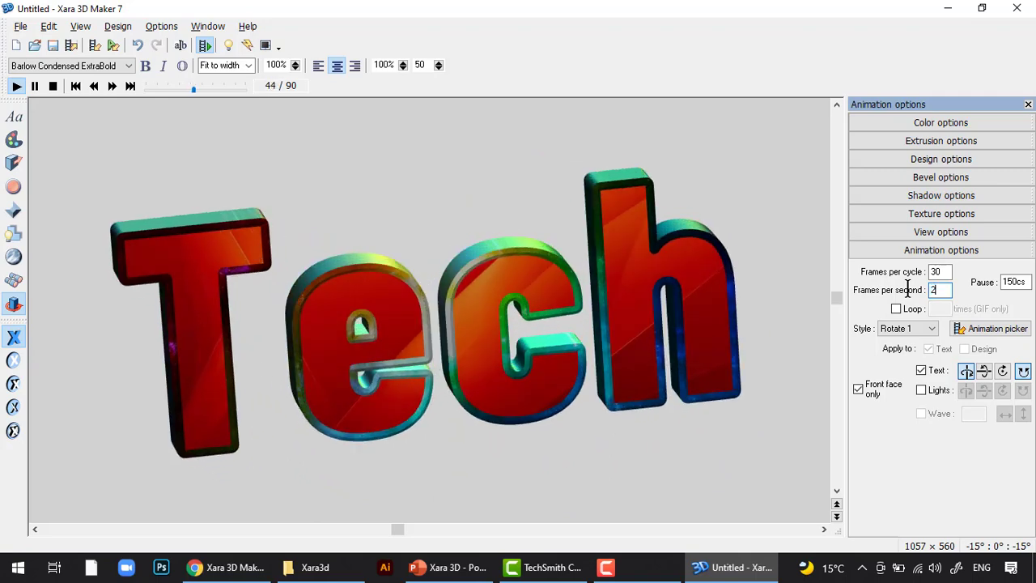
text(5)
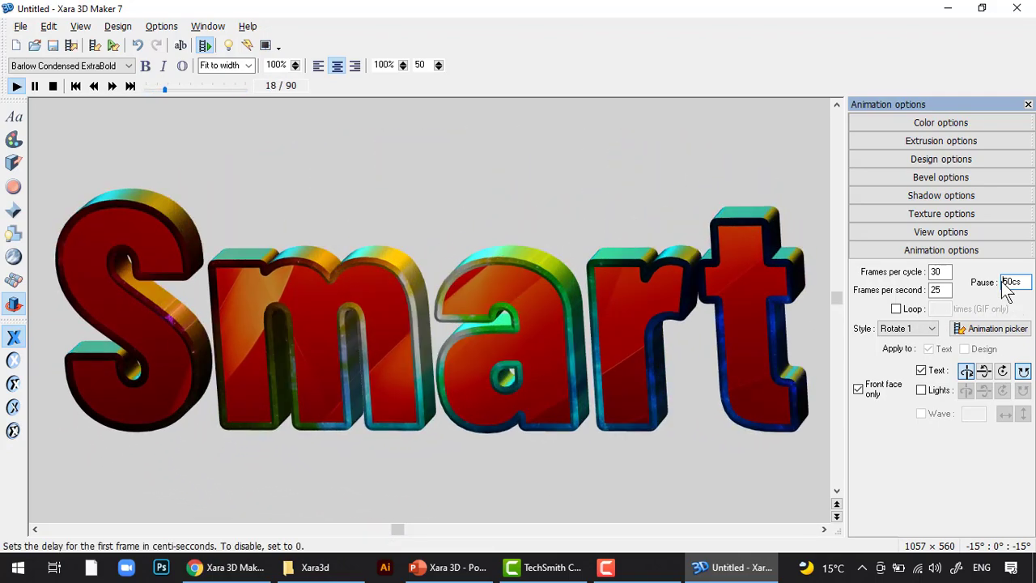
text(2)
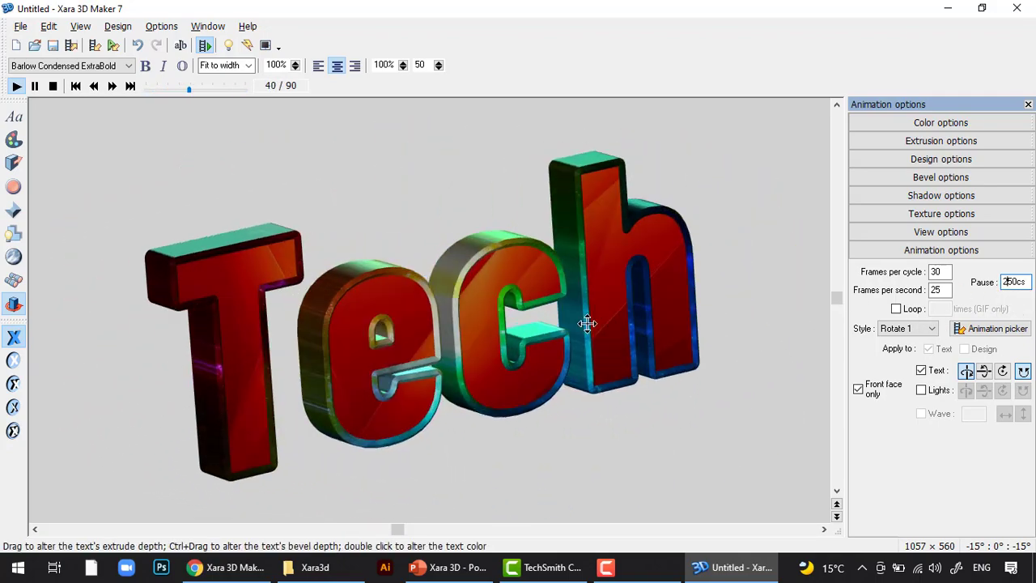
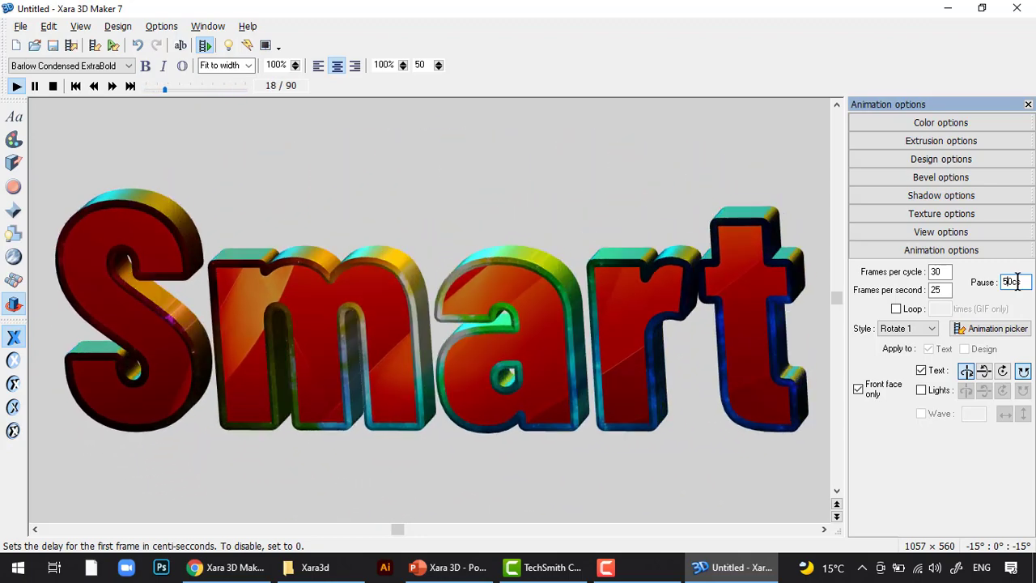
Try the Rotate 2, Swing 1 and Swing 2 animation styles, and return to Rotate 1.
click(931, 330)
click(923, 372)
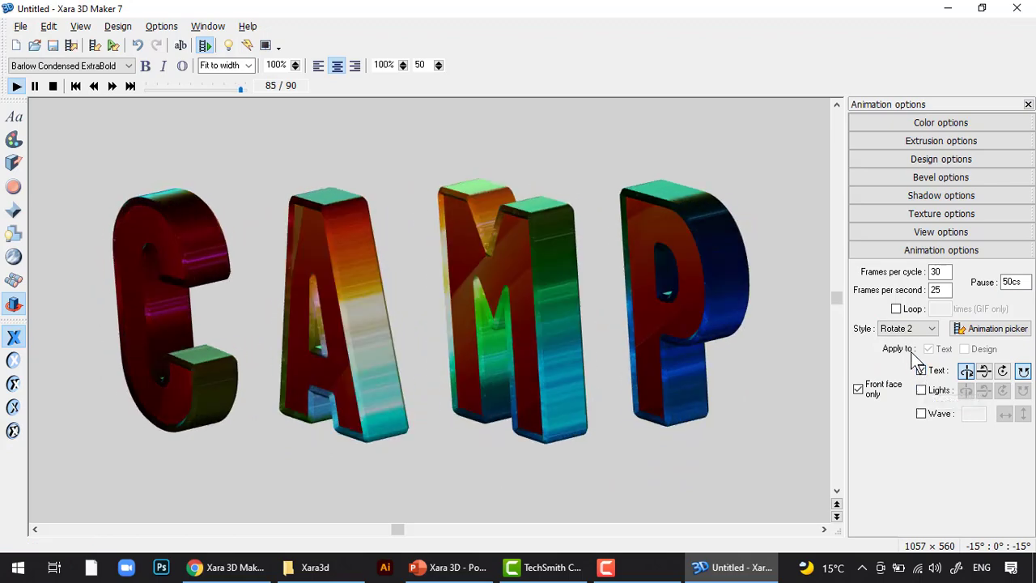
click(910, 330)
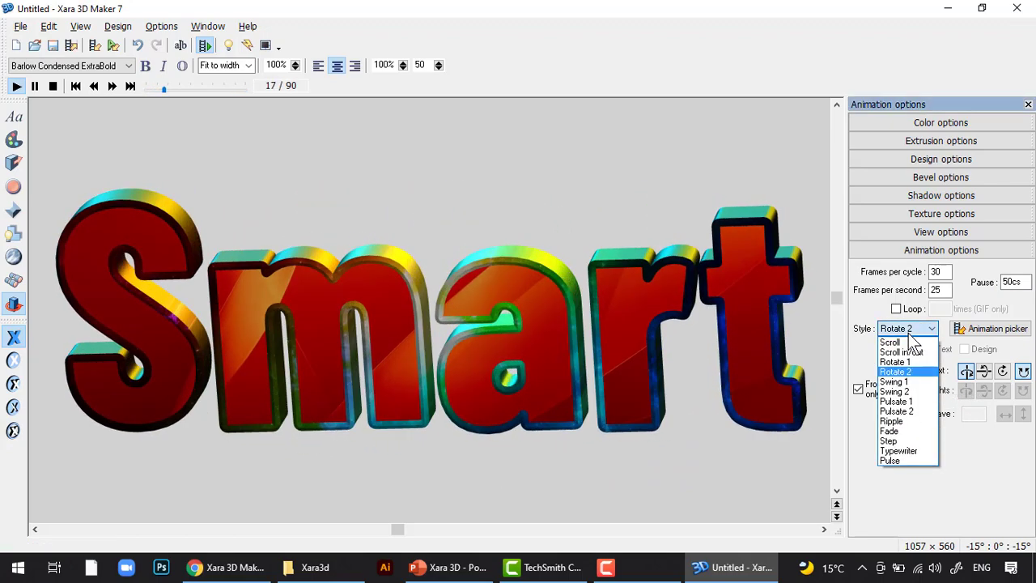
click(898, 381)
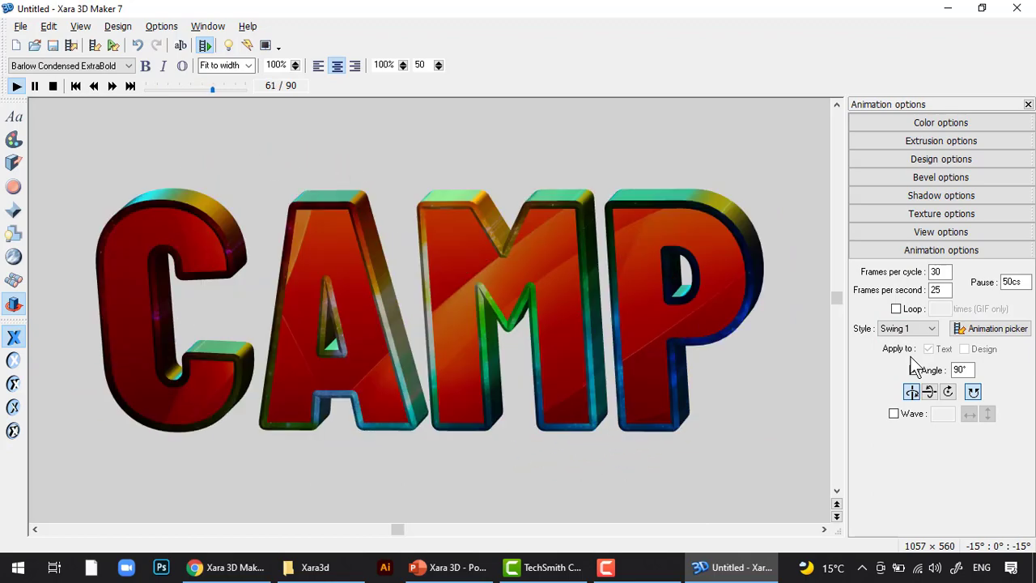
click(910, 332)
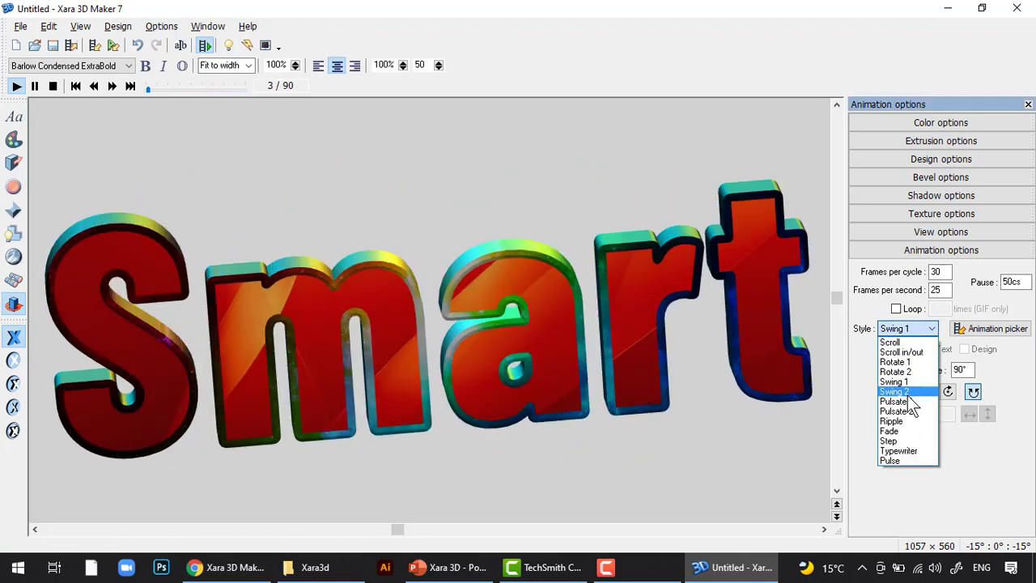
click(911, 391)
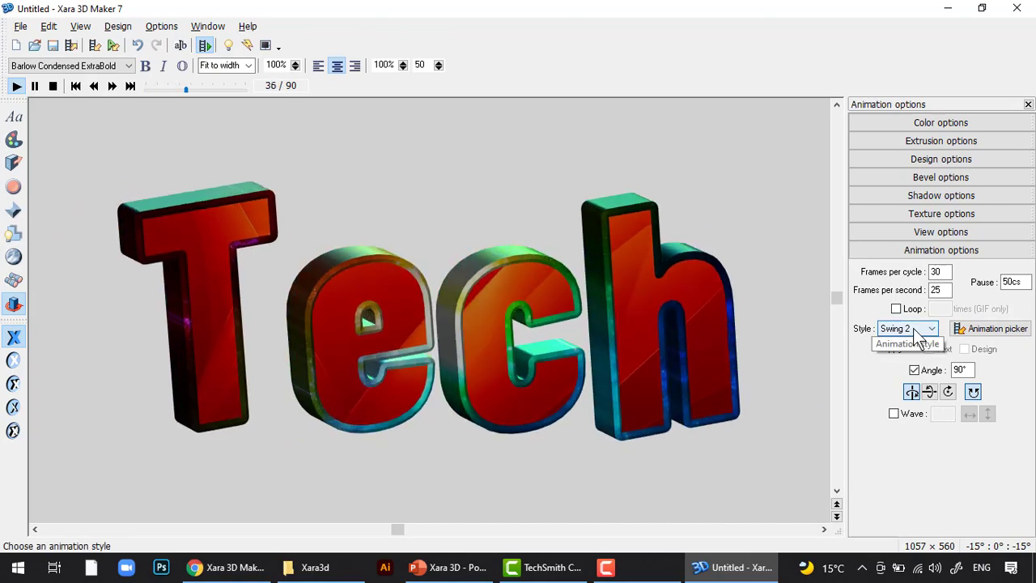
click(918, 337)
click(918, 363)
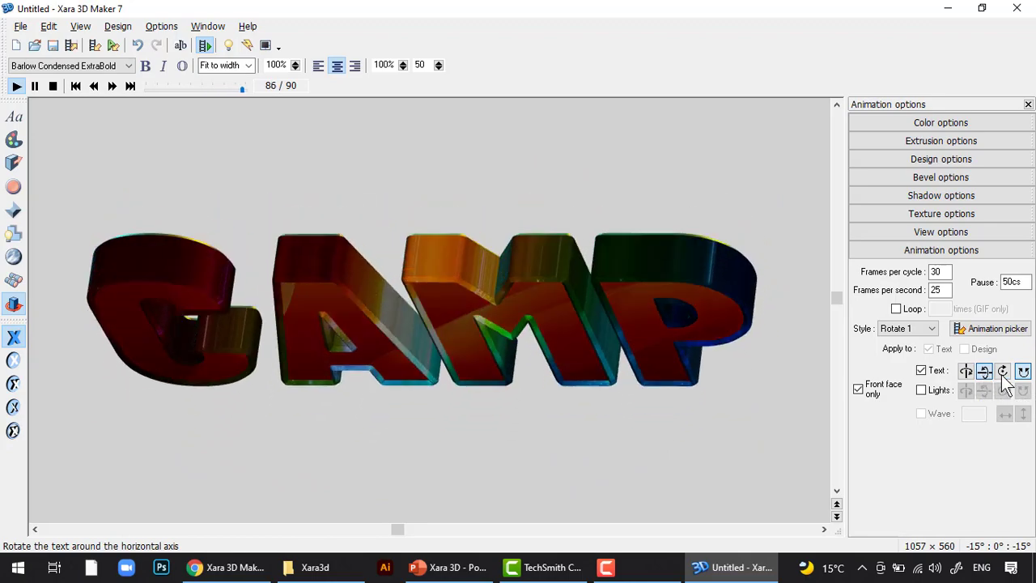
Try rotating the text in its own plane, set its rotation to the horizontal axis, and animate the lights with in-plane rotation.
click(1005, 376)
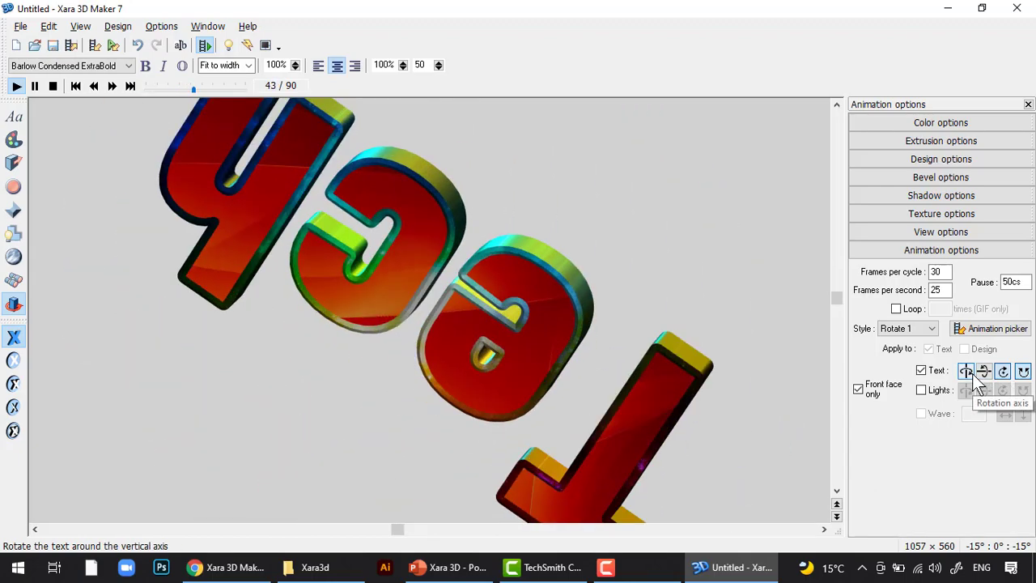
click(984, 371)
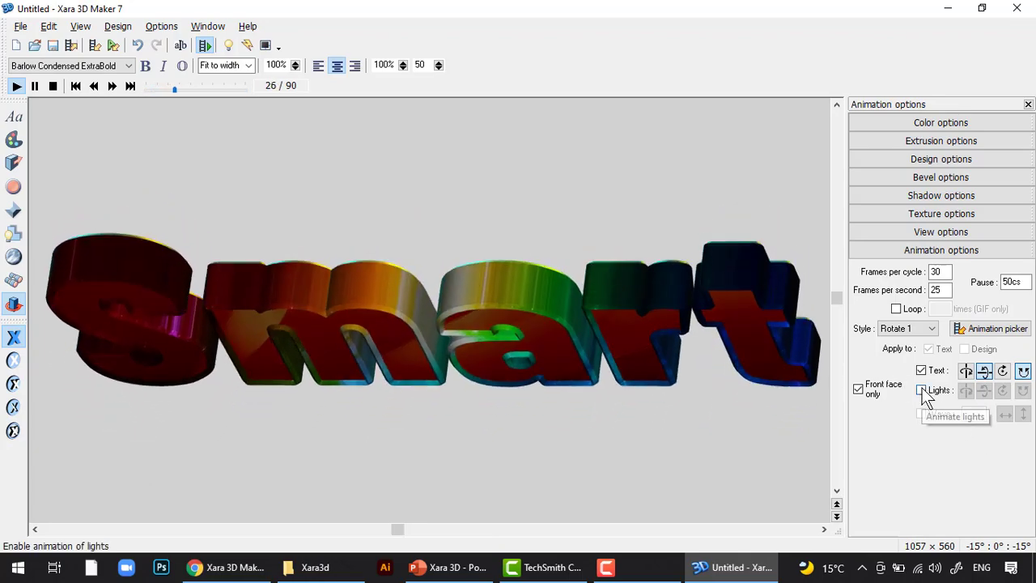
click(922, 390)
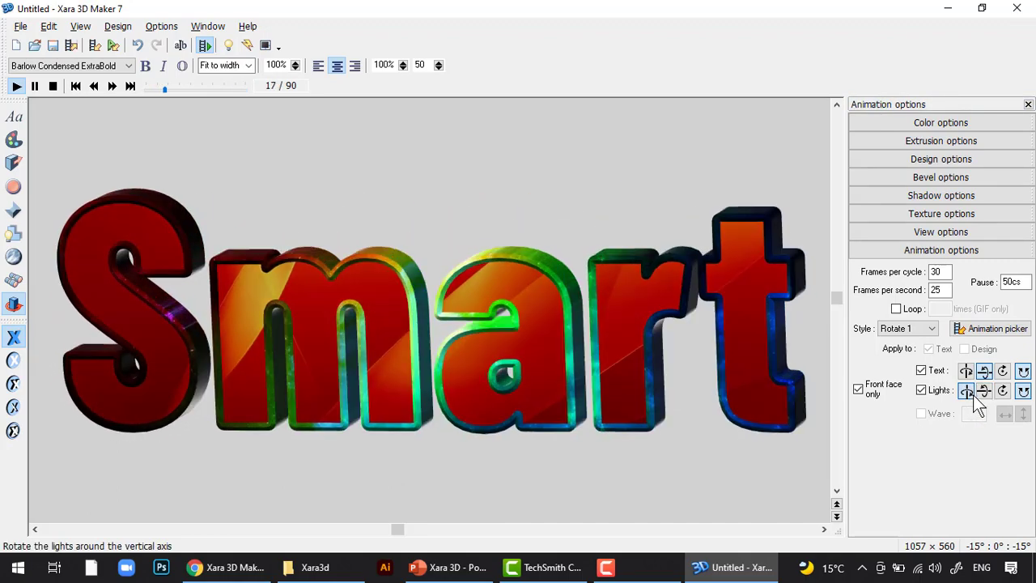
click(1004, 392)
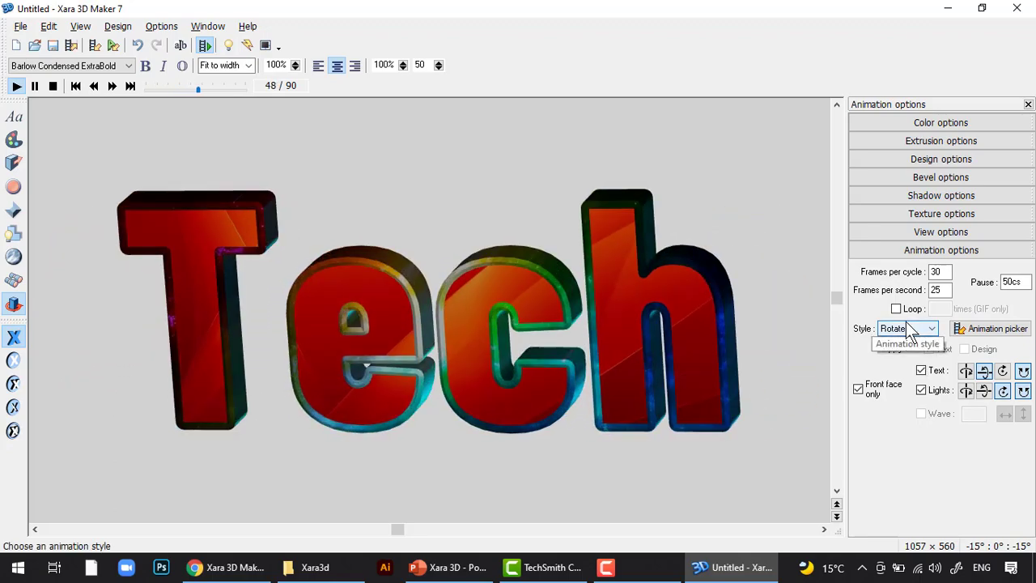
Change the design to text on a button.
click(22, 365)
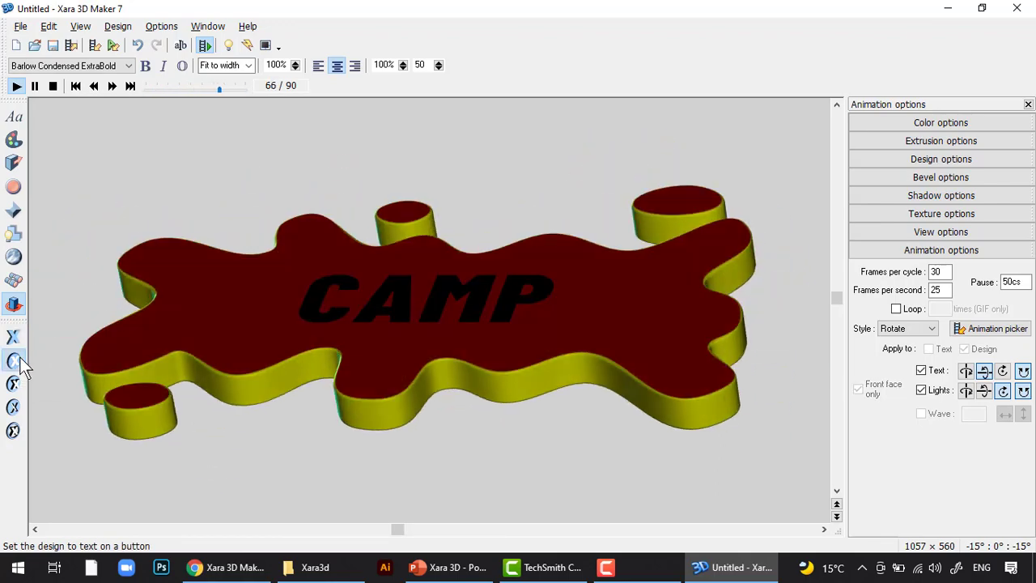
Try the extruded board and cut-out text designs, and set the design to text with a border.
click(16, 384)
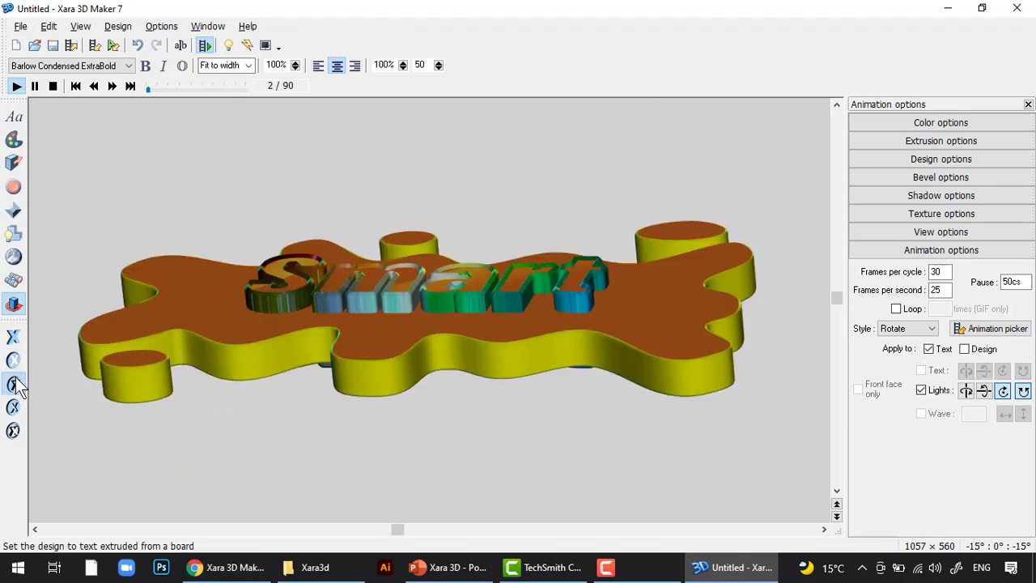
click(14, 407)
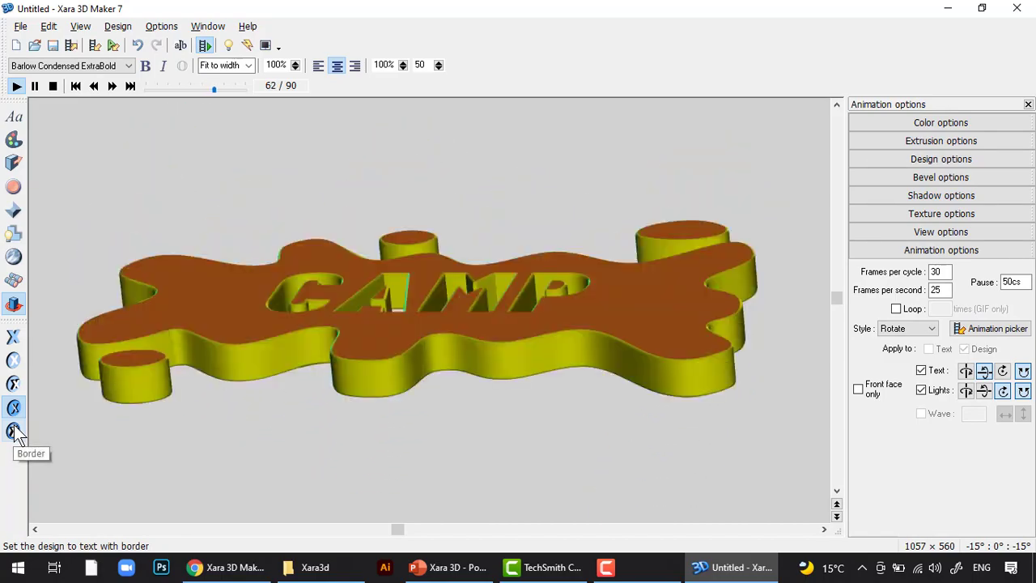
click(16, 432)
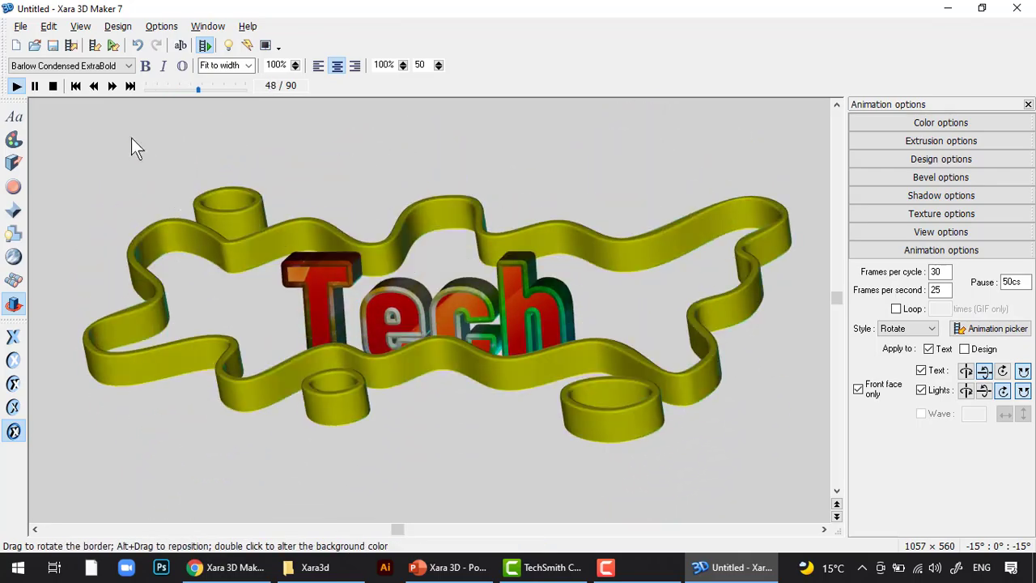
Stop the animation and save the project as Smart in the Xara3d folder on the Desktop.
click(53, 87)
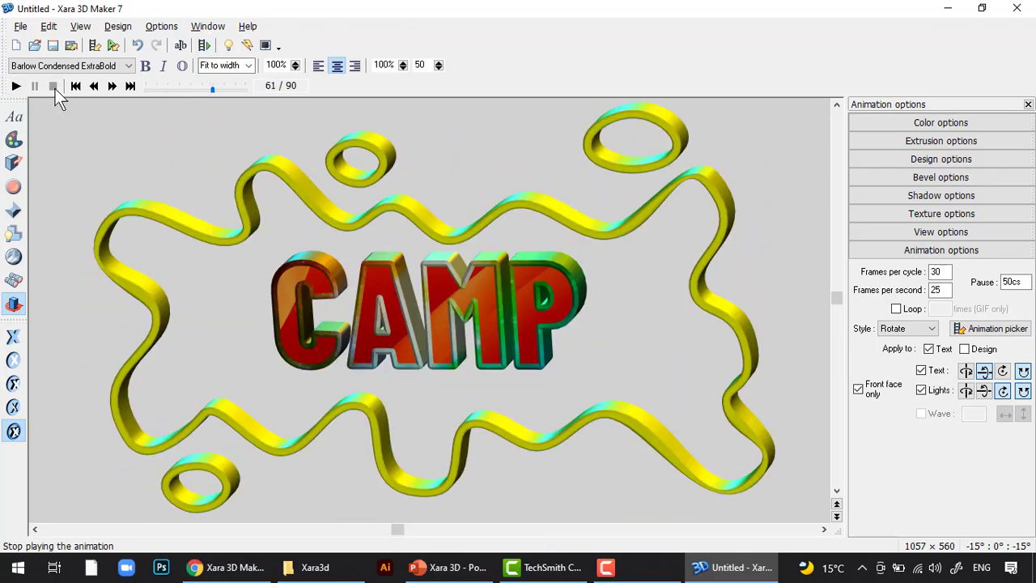
click(21, 25)
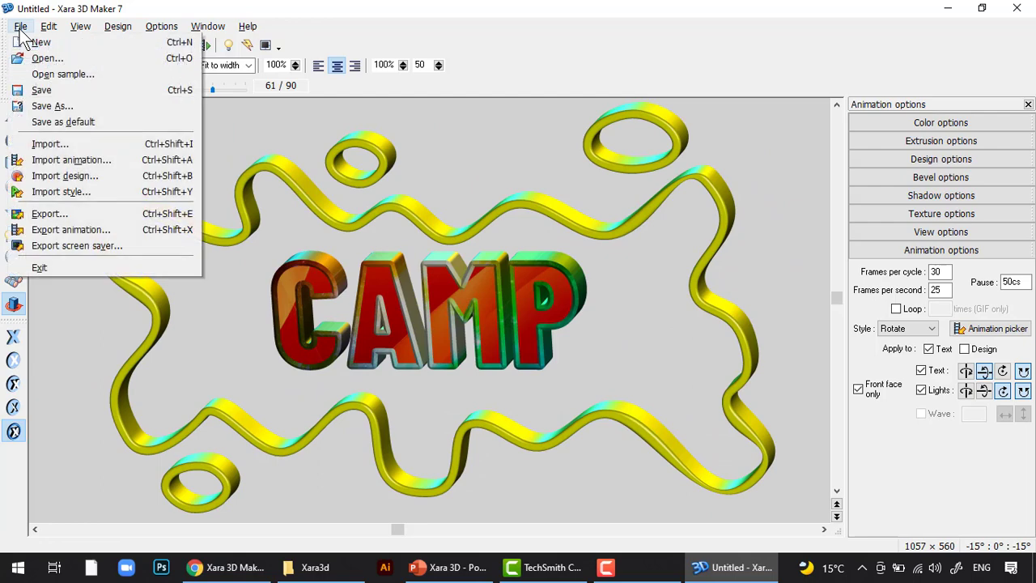
click(34, 90)
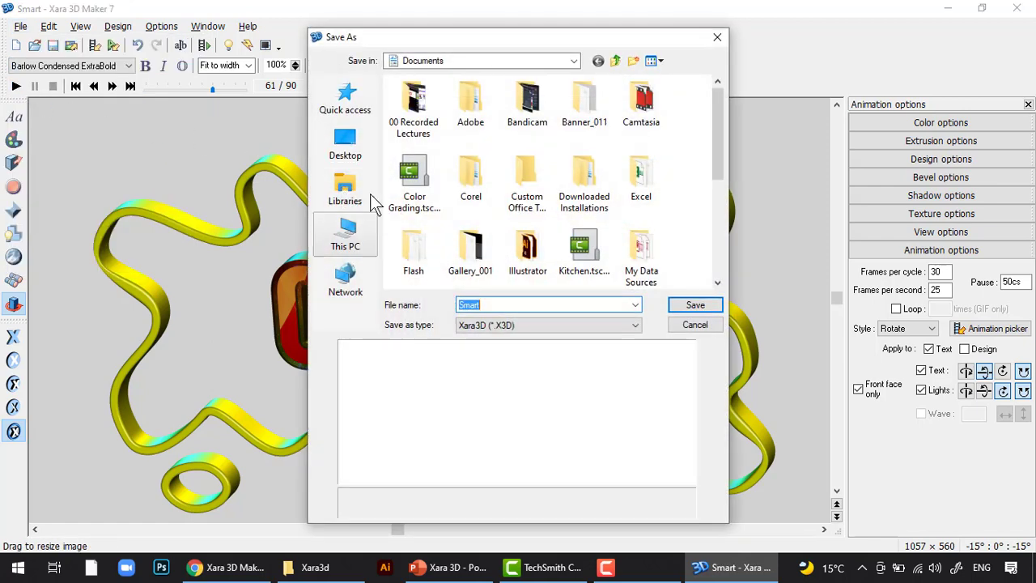
drag(416, 37, 742, 39)
click(671, 144)
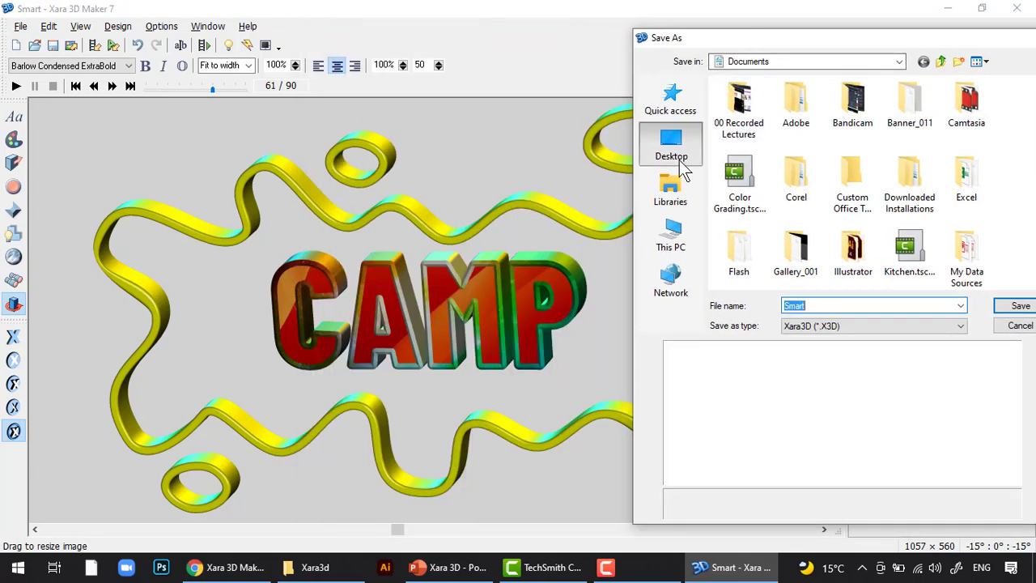
double_click(805, 215)
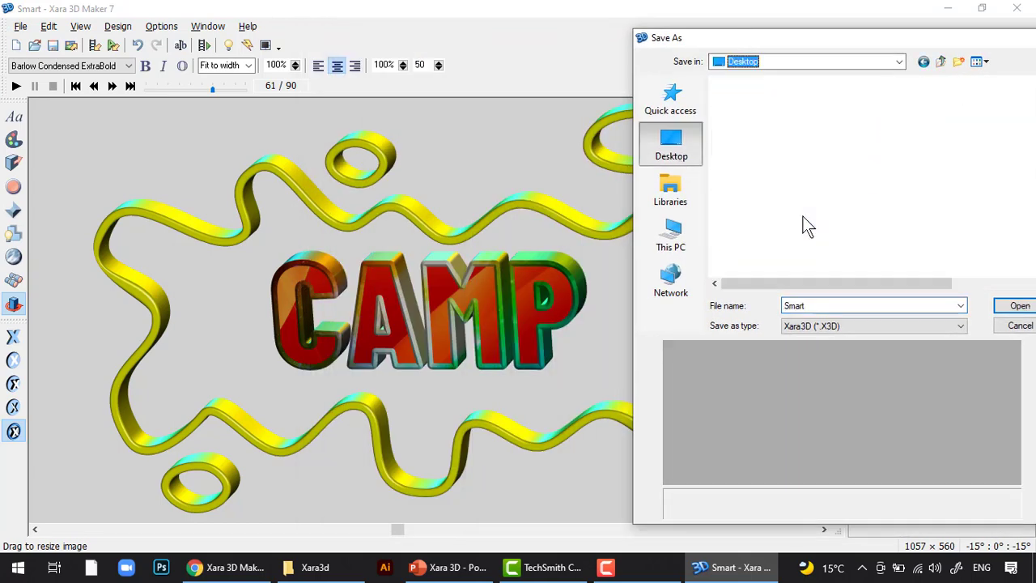
click(814, 308)
click(817, 308)
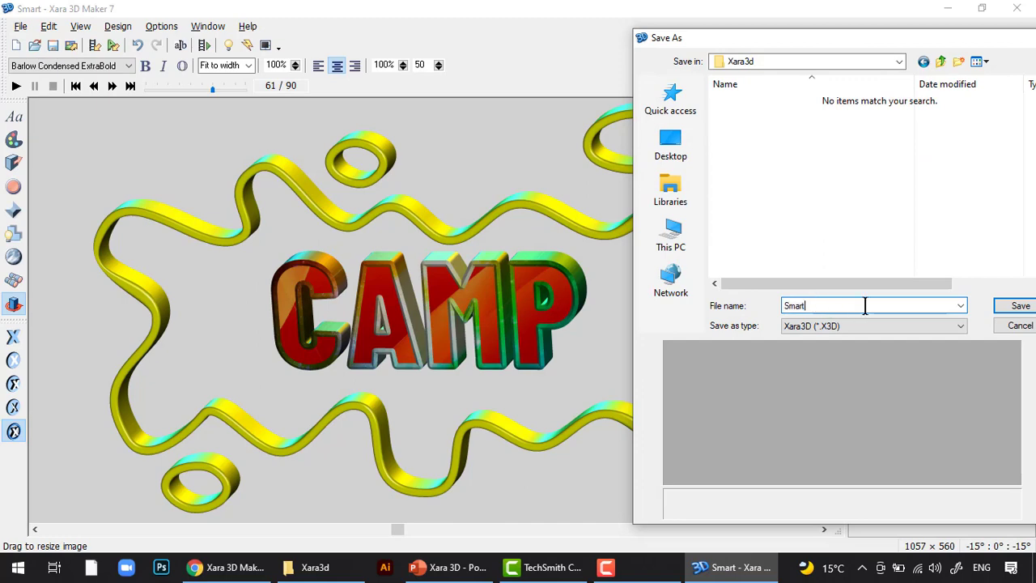
click(1021, 308)
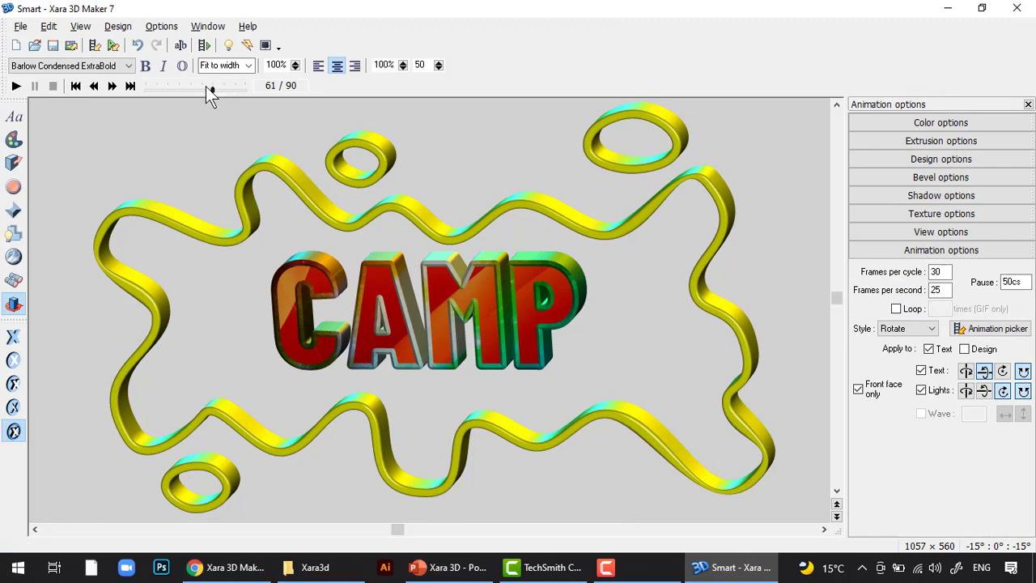
Preview the animation, stop it, and set up a PNG image export named "Smart01 PNG" in the Xara3d folder.
click(16, 88)
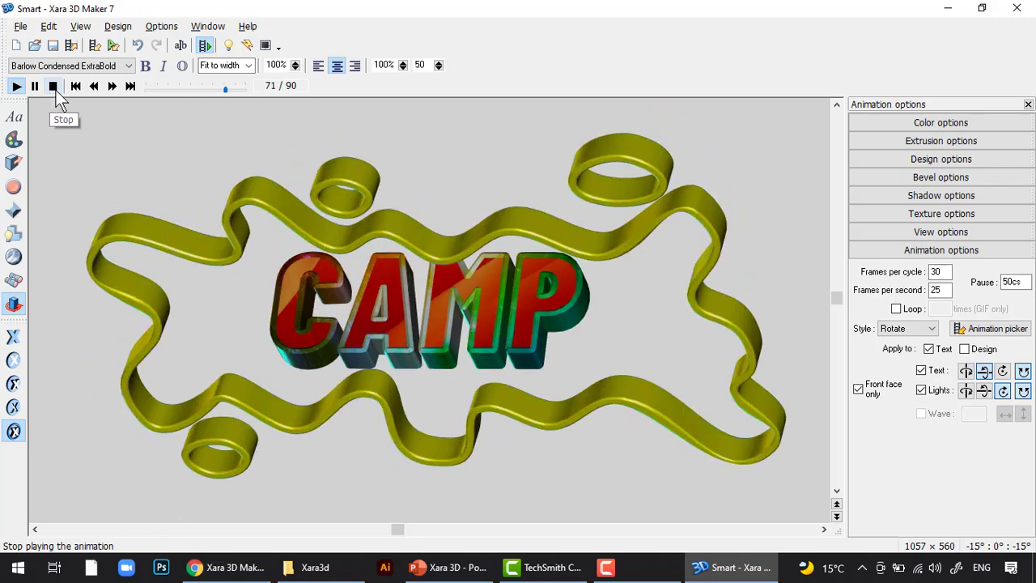
click(53, 87)
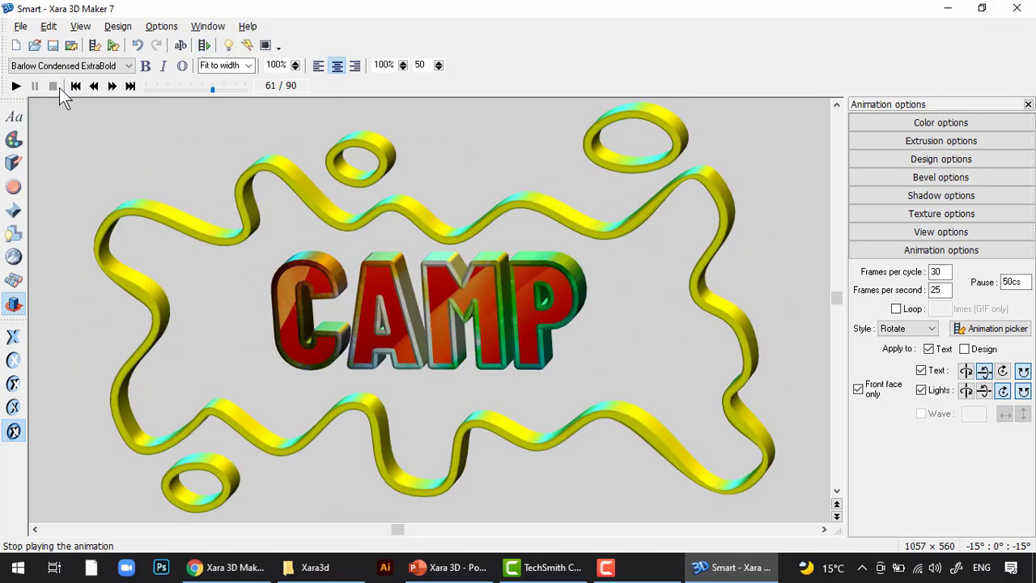
click(21, 27)
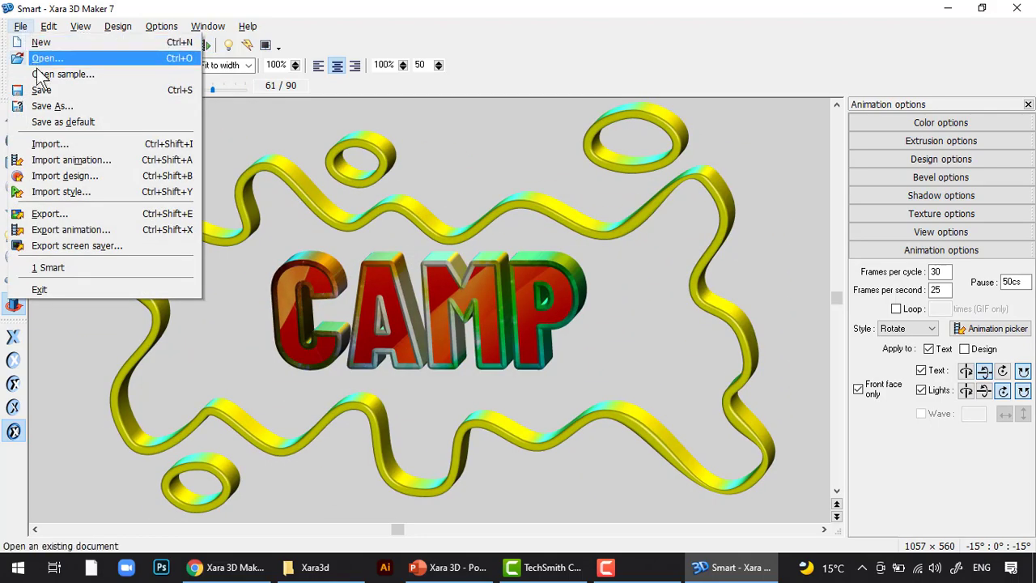
click(64, 213)
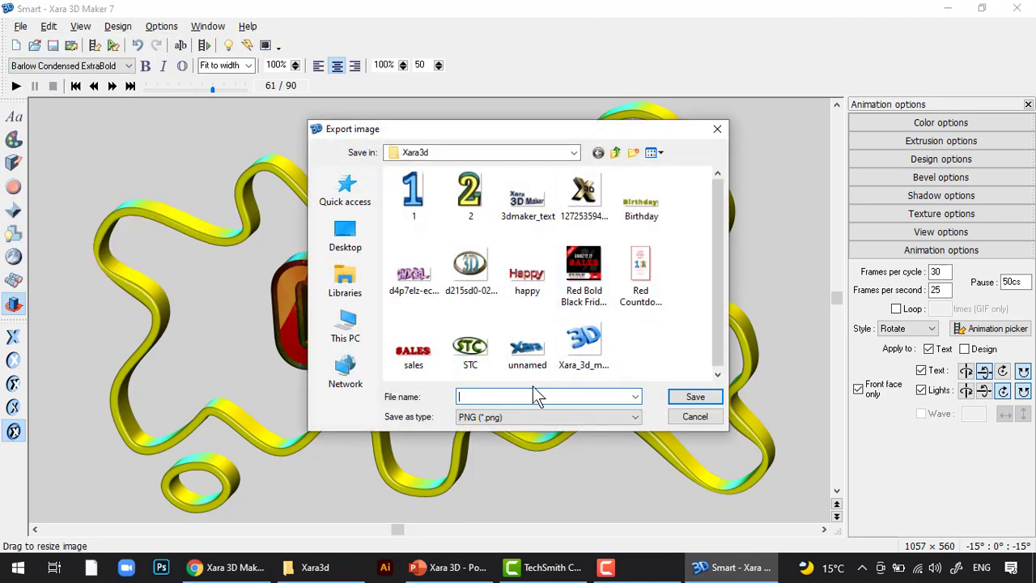
text(Smart)
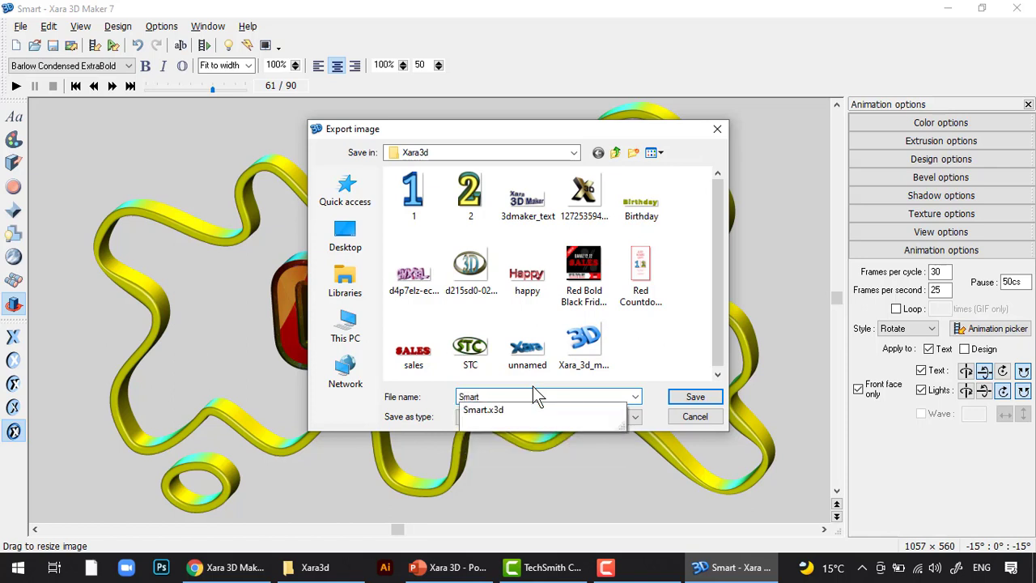
text( PNG)
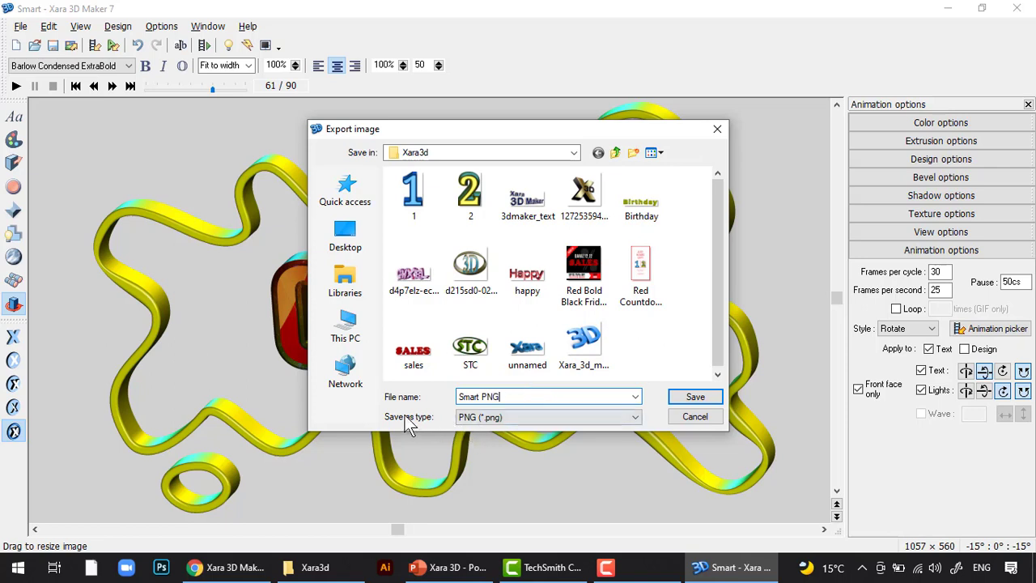
click(487, 418)
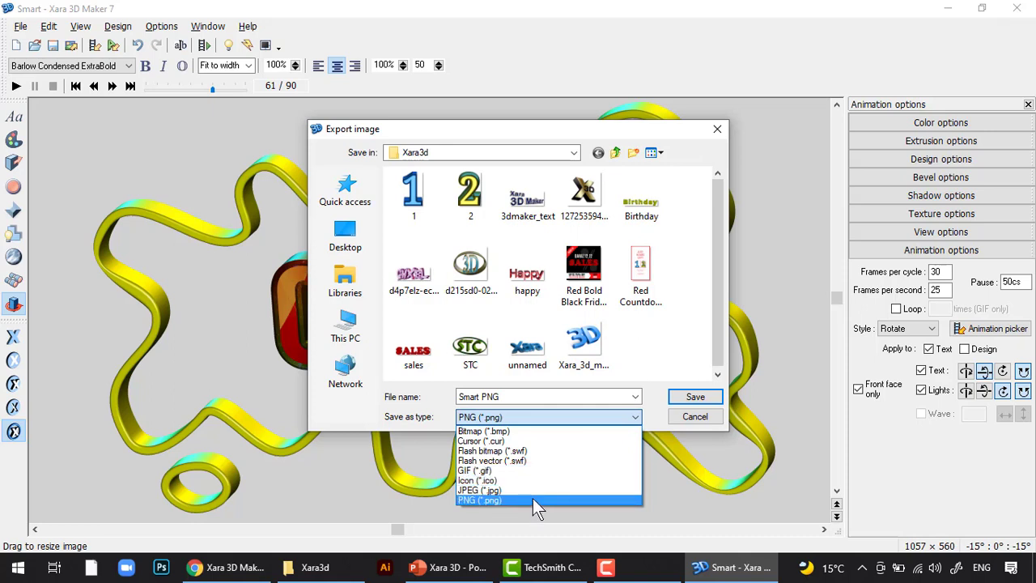
click(533, 499)
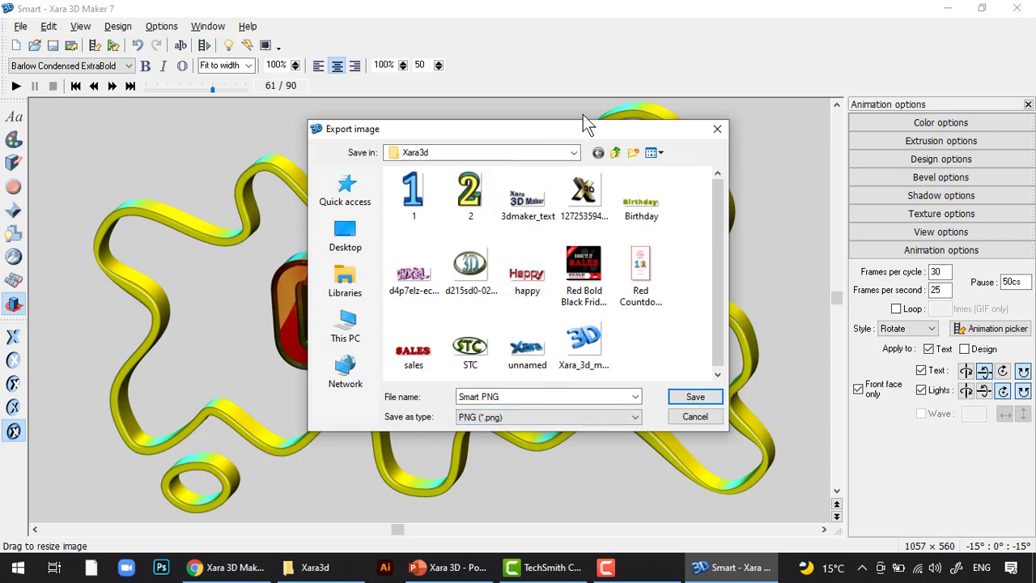
drag(575, 134, 885, 123)
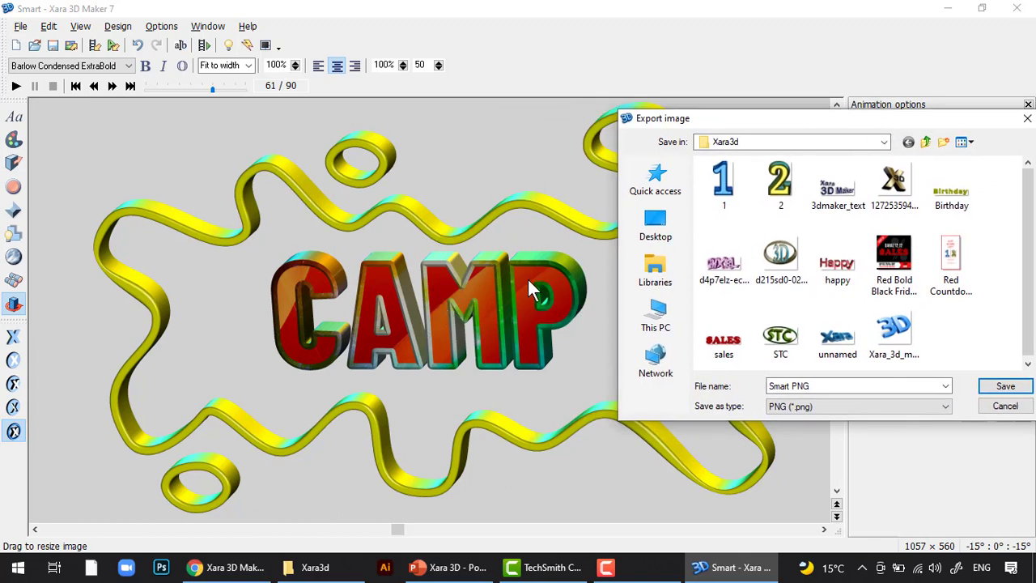
click(874, 390)
click(857, 386)
text(01)
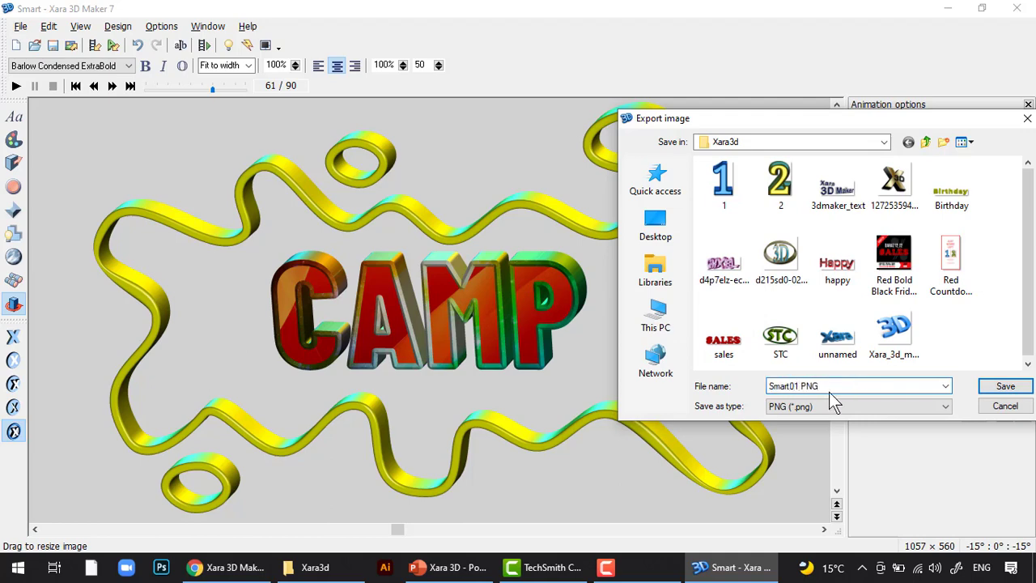
key(Return)
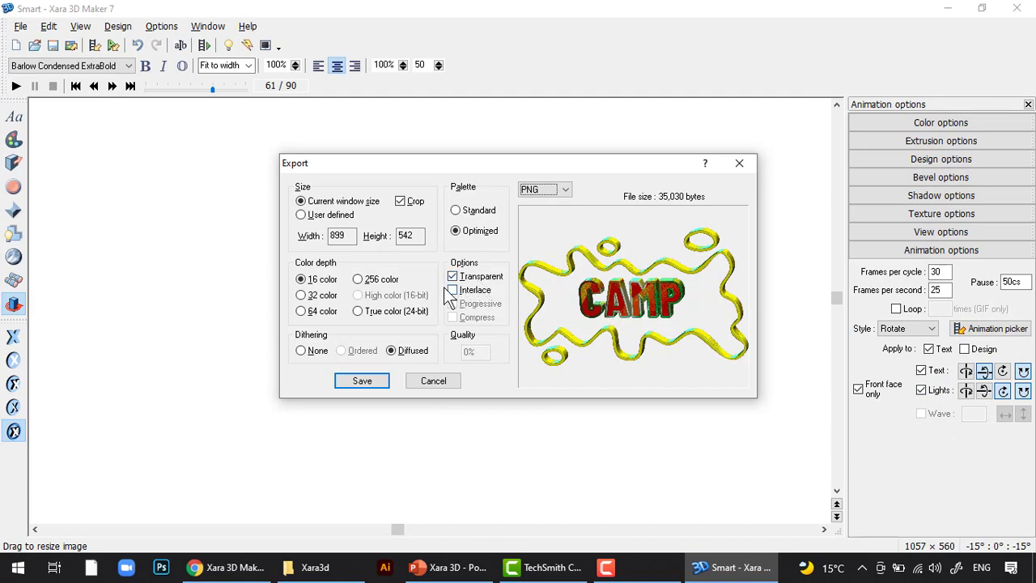
Export the CAMP image in True color (24-bit) with a transparent background.
click(358, 312)
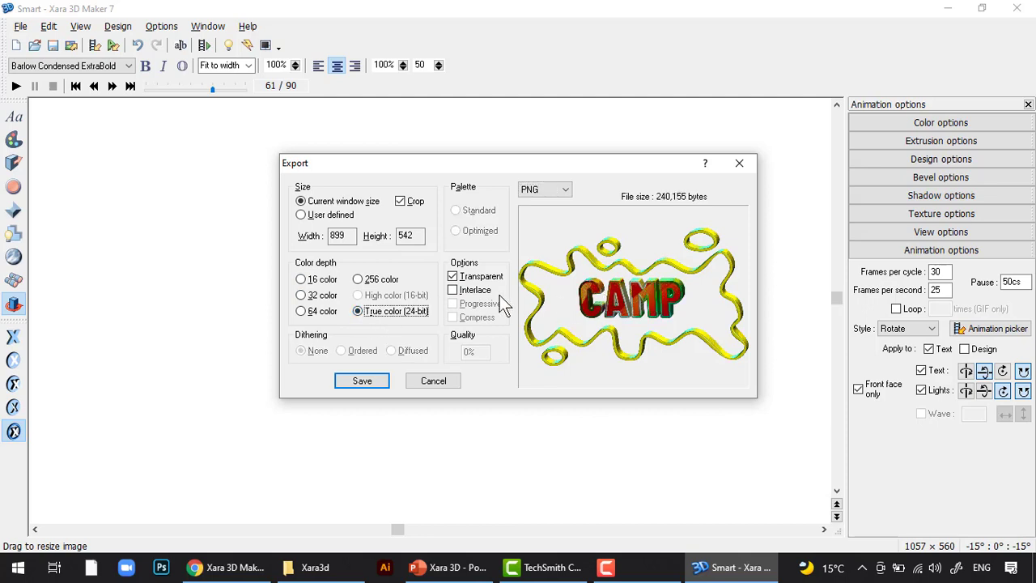
click(454, 280)
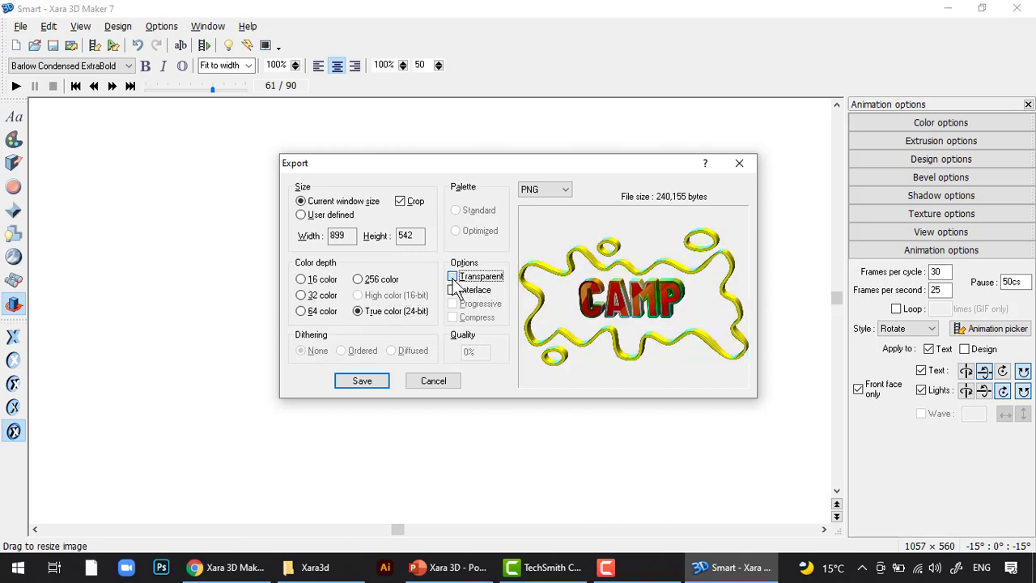
click(380, 382)
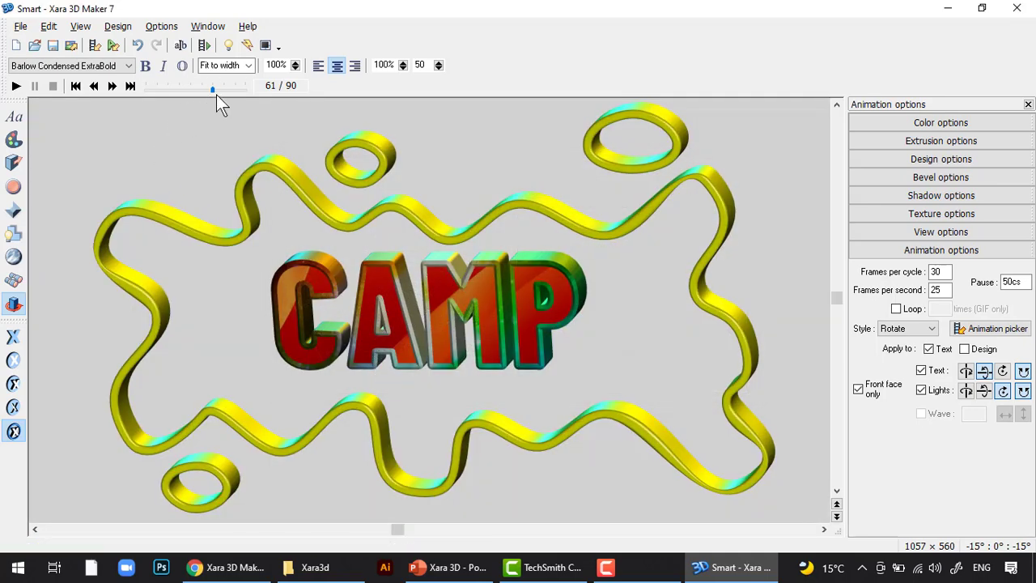
Change the design to plain text without a border and move the animation to frame 13.
drag(212, 89, 155, 96)
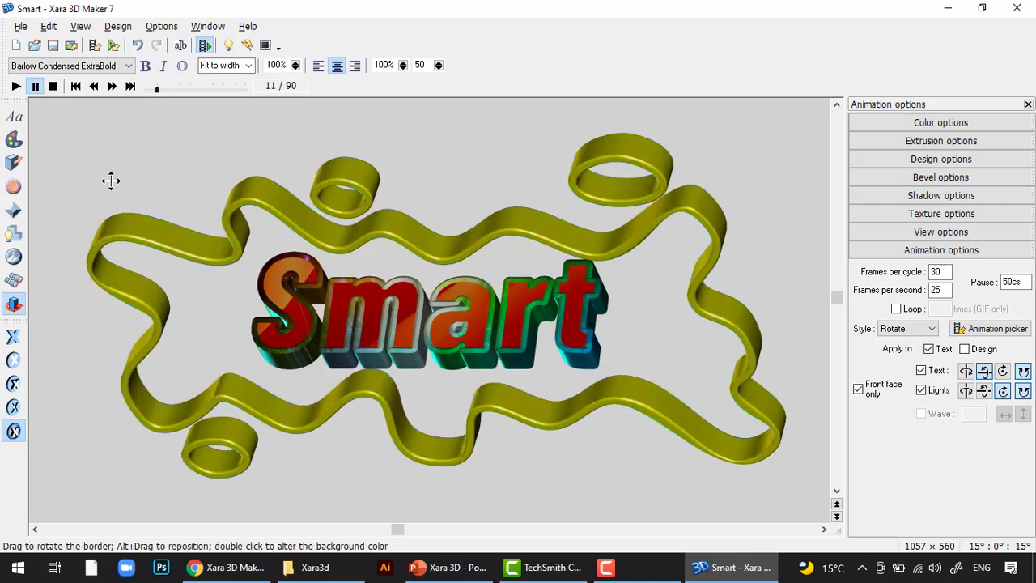
click(14, 339)
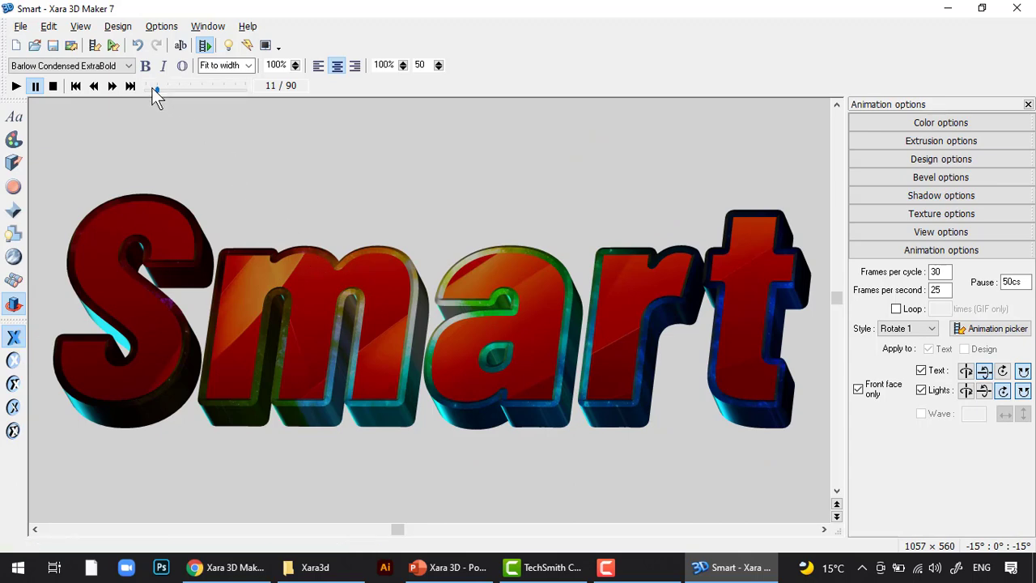
mouse_move(159, 90)
mouse_down()
mouse_move(171, 89)
mouse_move(162, 91)
mouse_up()
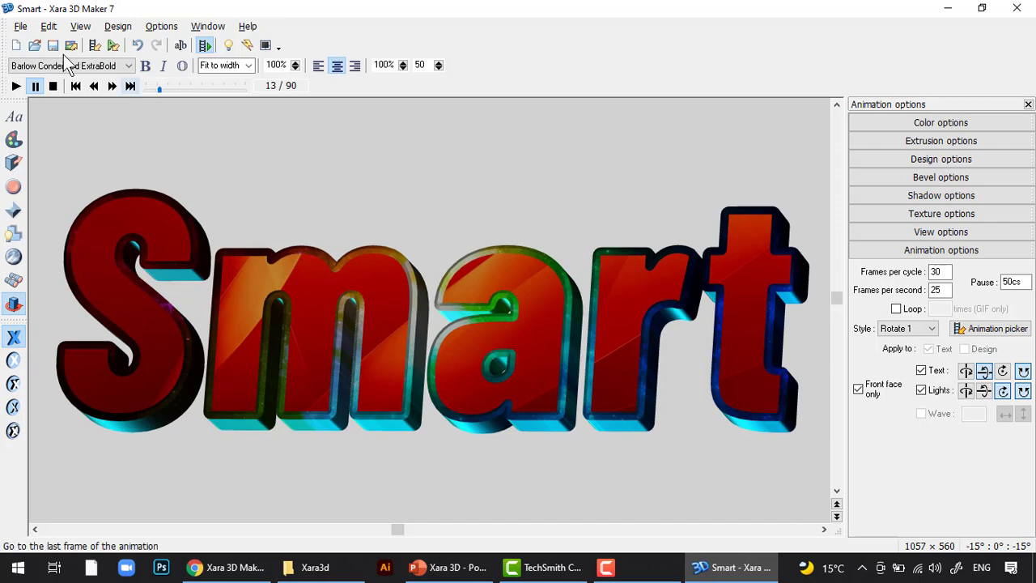
Export the Smart frame as a transparent True color PNG named "Smart02 PNG" in the Xara3d folder.
click(20, 28)
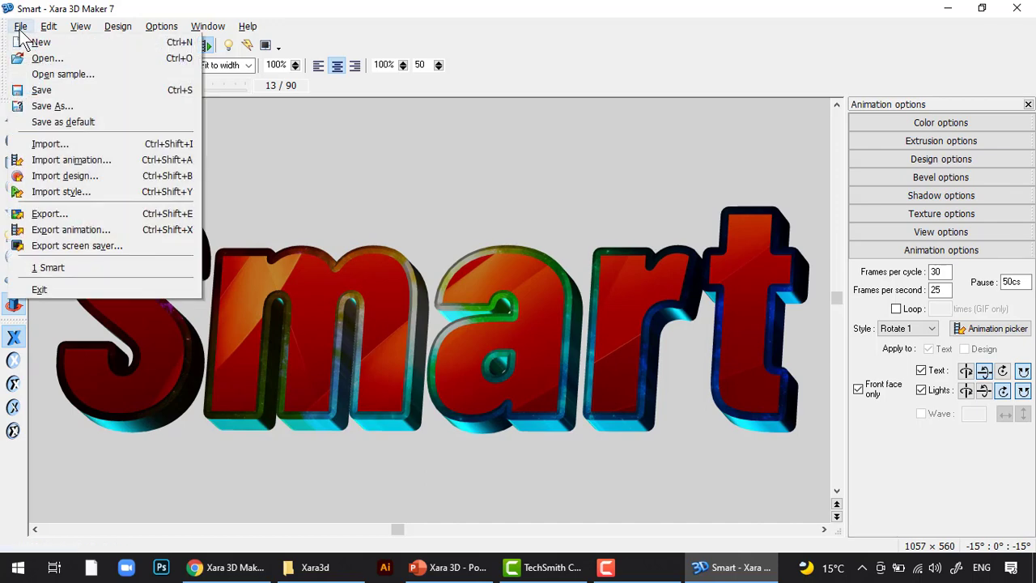
click(91, 215)
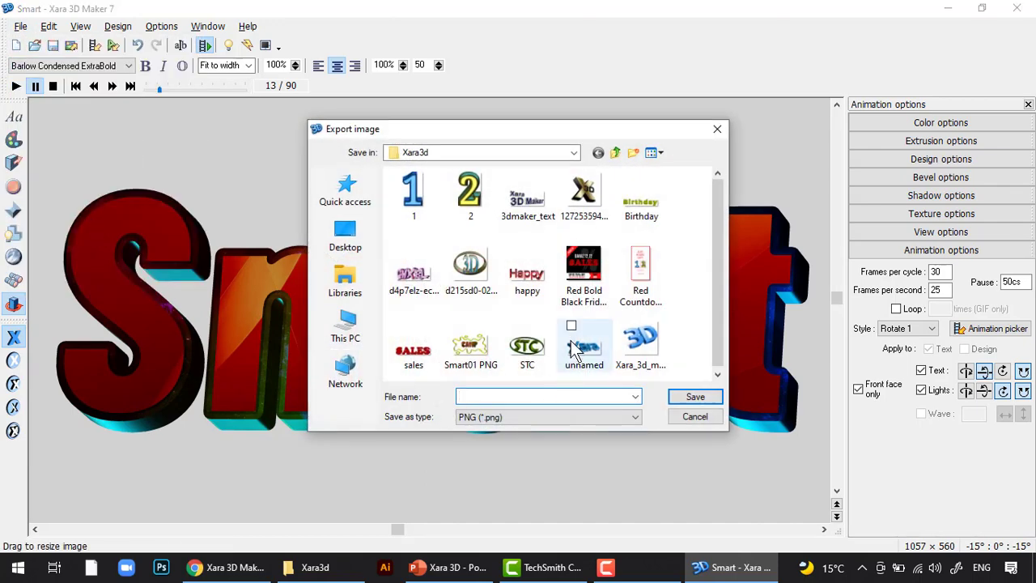
click(509, 212)
key(s)
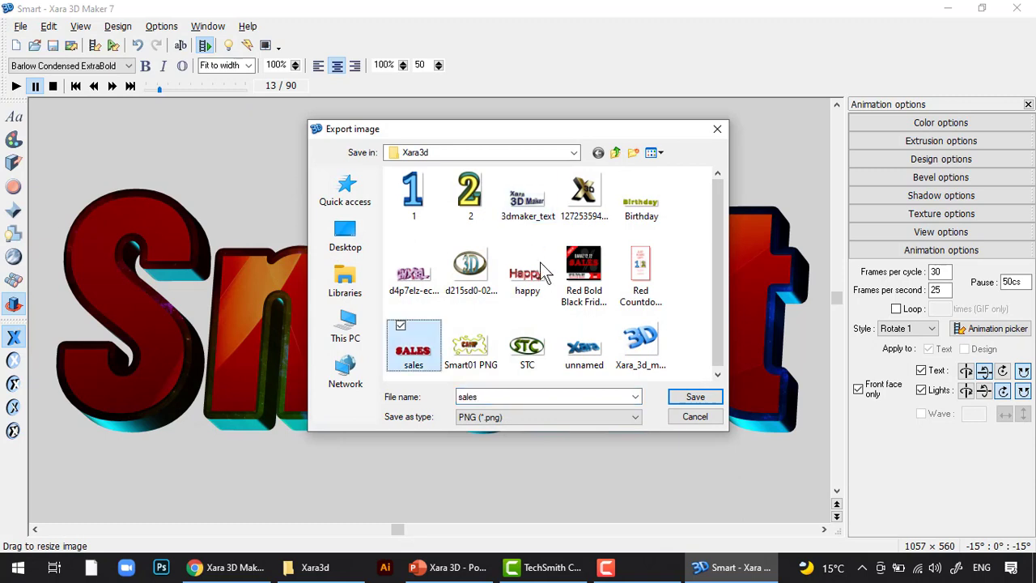
key(s)
click(489, 397)
click(489, 397)
key(BackSpace)
text(2 PNG)
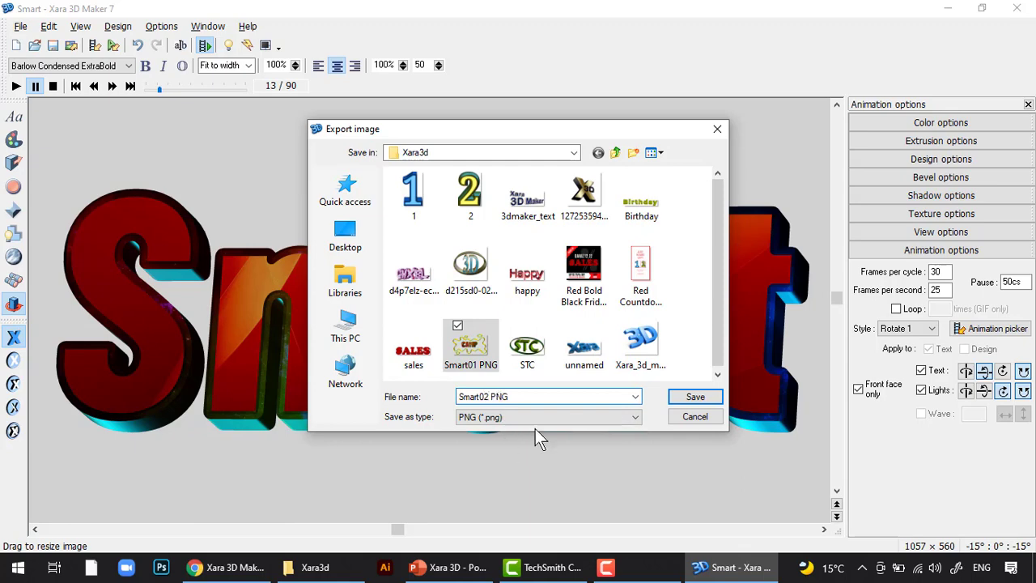
click(684, 403)
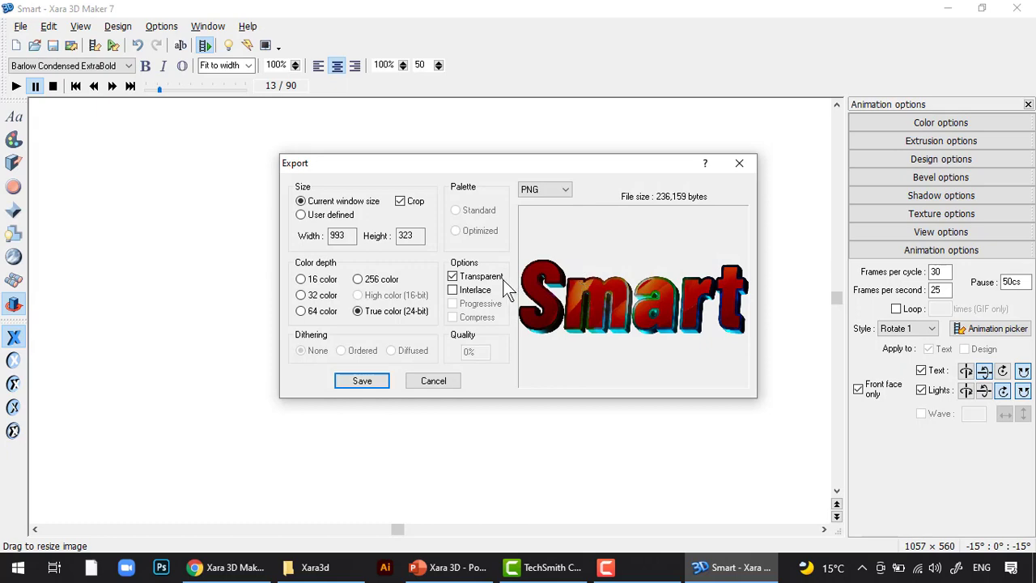
click(364, 379)
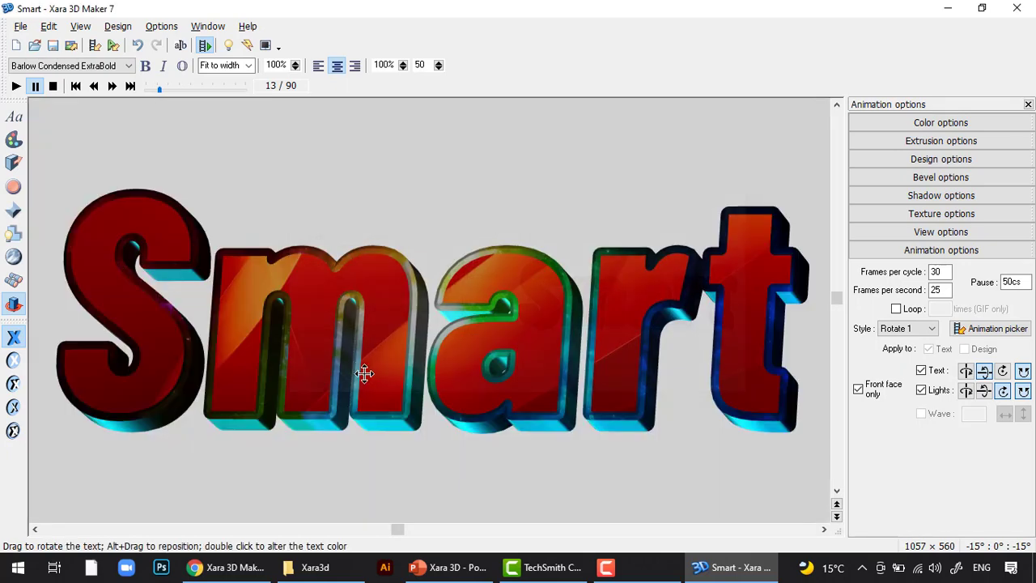
Change the background from plain grey to a saturated blue (0027C7).
click(13, 143)
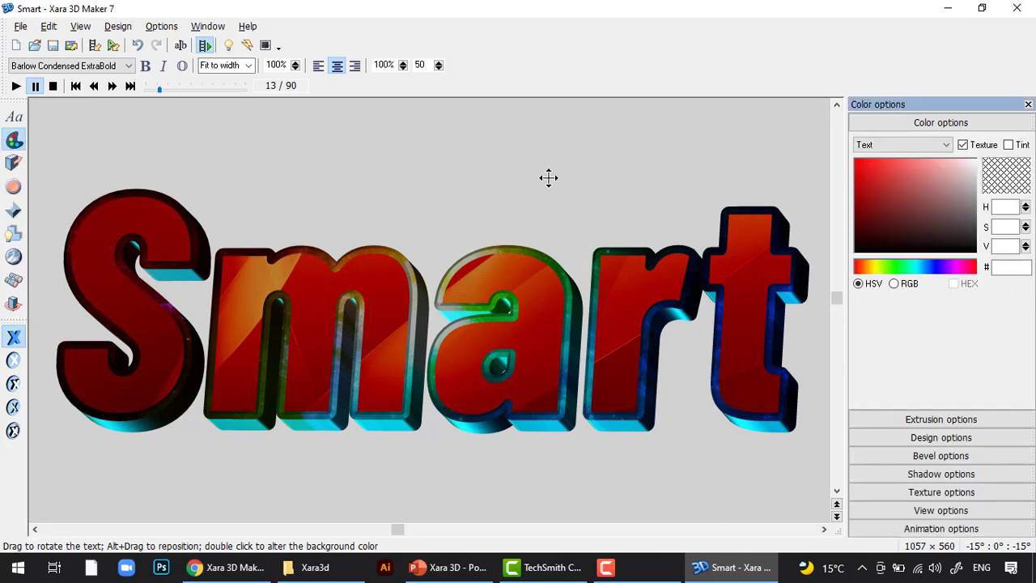
click(881, 145)
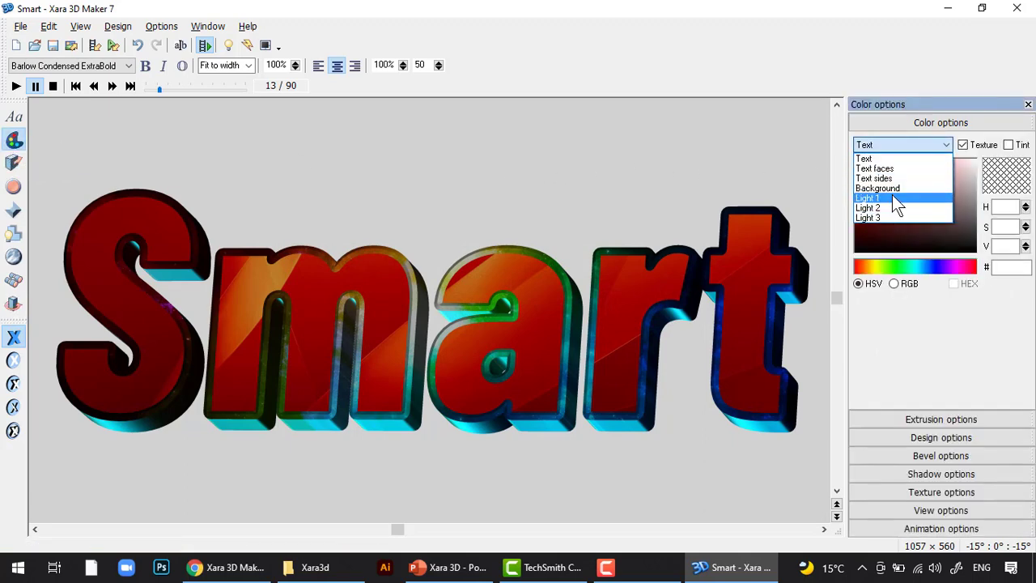
click(889, 190)
click(877, 268)
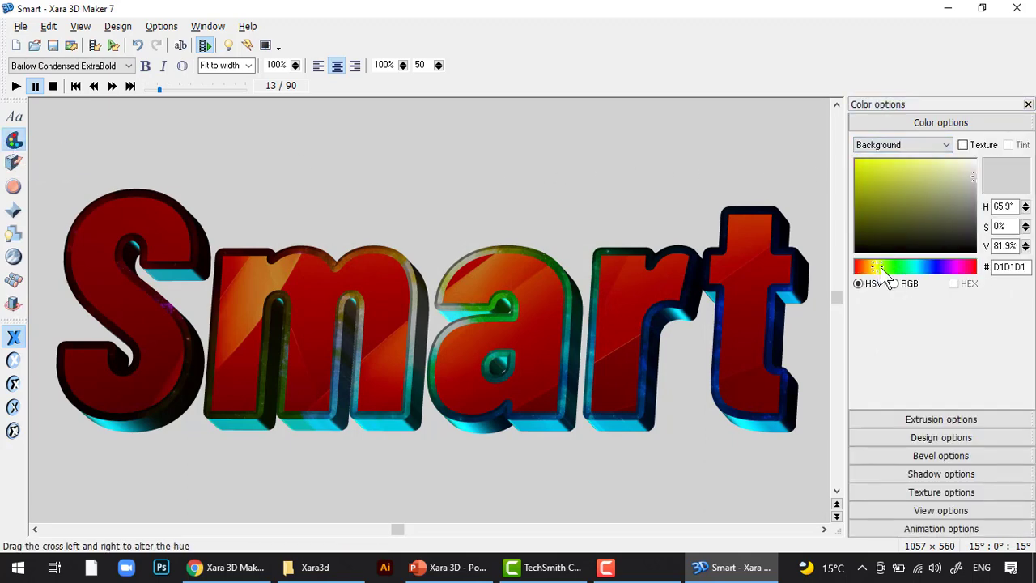
drag(876, 201, 842, 179)
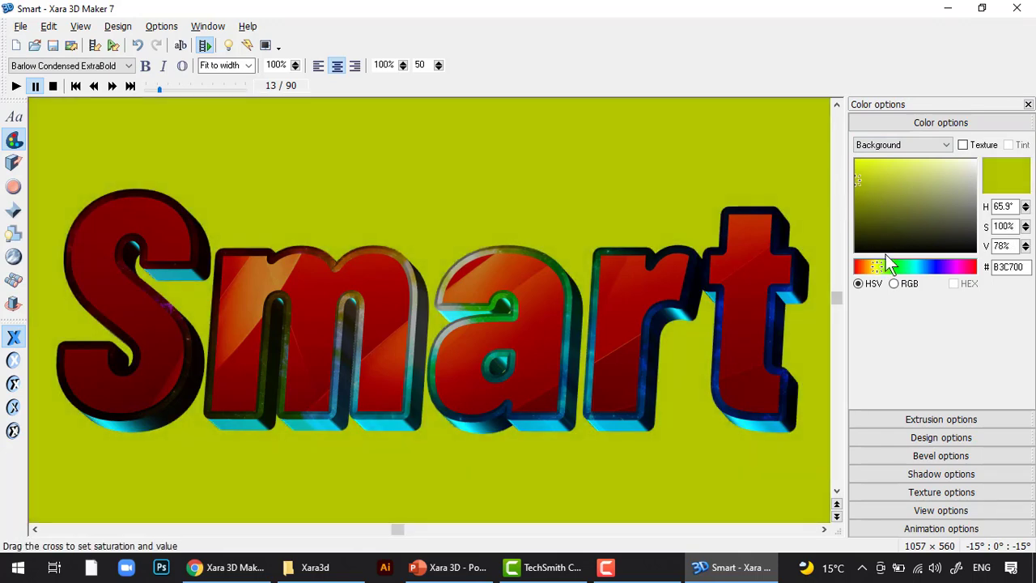
click(918, 267)
drag(920, 274, 933, 273)
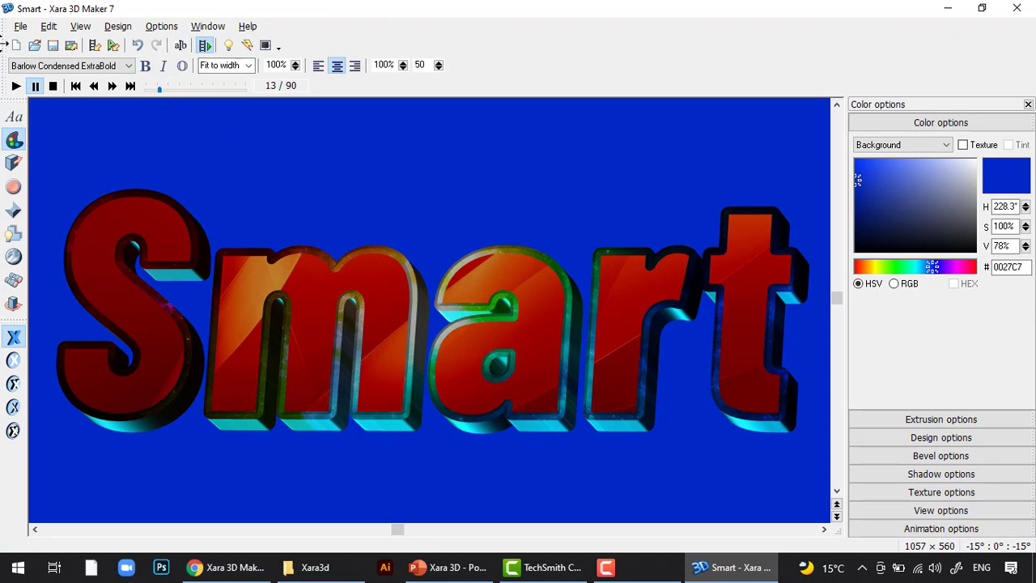
Set up a JPEG image export named "Smart JPEG" in the Xara3d folder.
click(20, 26)
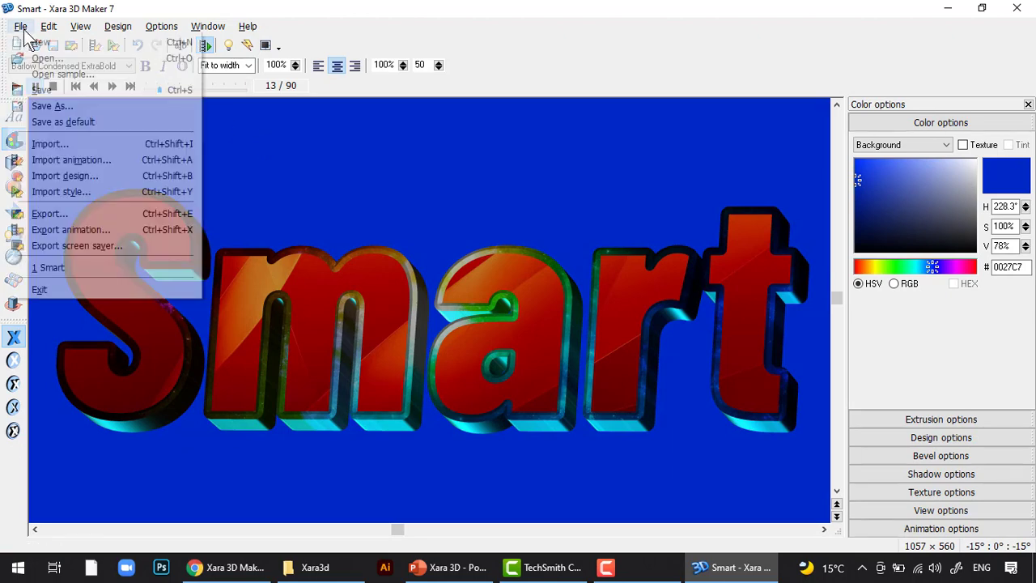
click(113, 214)
click(507, 420)
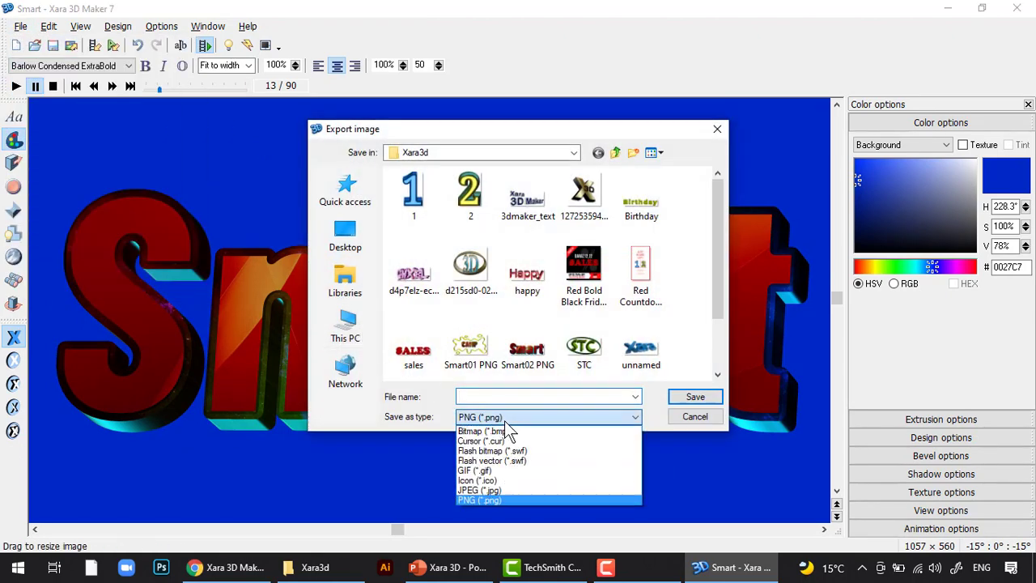
click(507, 491)
click(497, 391)
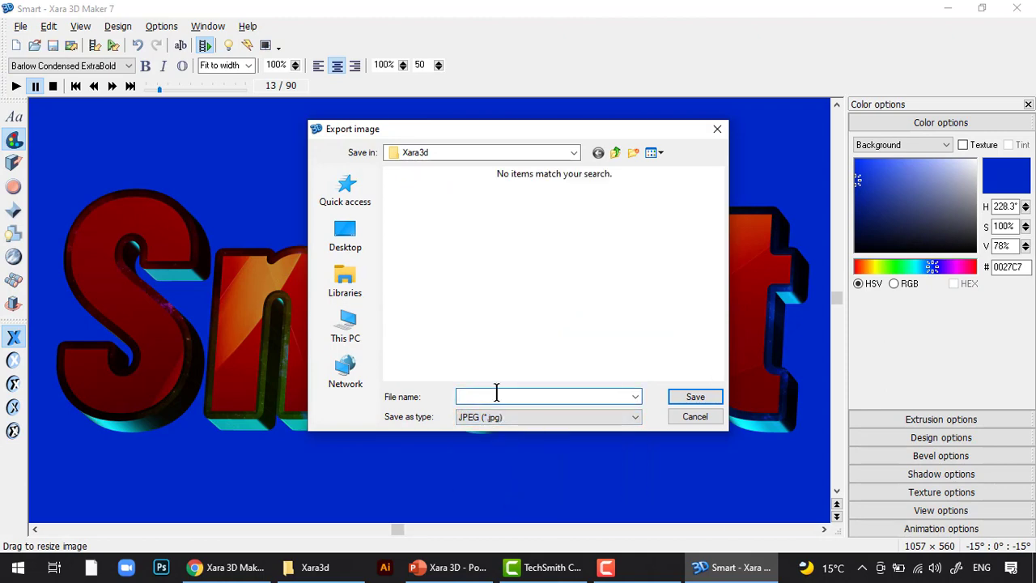
text(Smart)
key(Down)
key(Down)
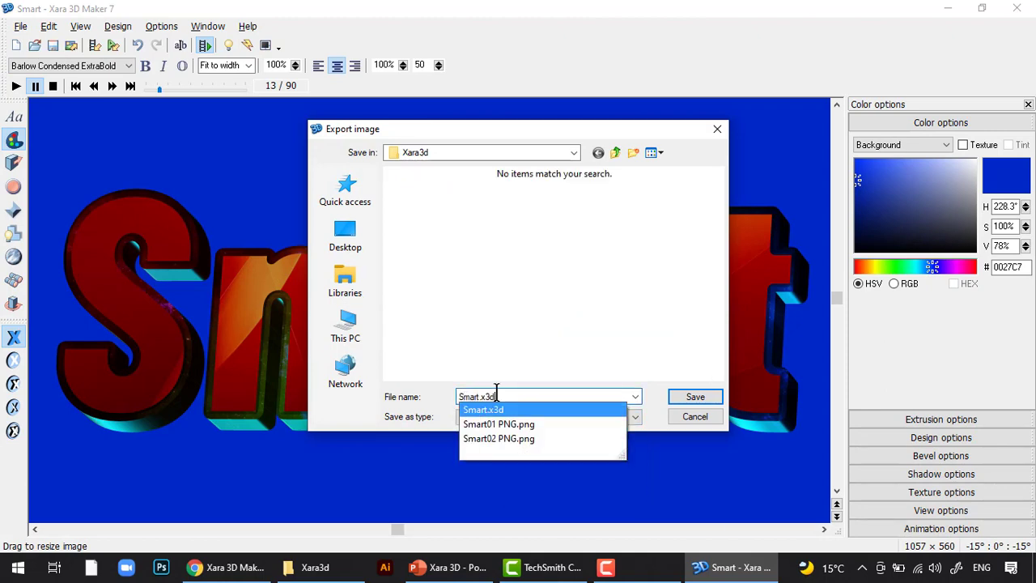
key(BackSpace)
key(BackSpace)
key(BackSpace)
key(BackSpace)
key(BackSpace)
key(BackSpace)
key(BackSpace)
key(BackSpace)
key(BackSpace)
key(BackSpace)
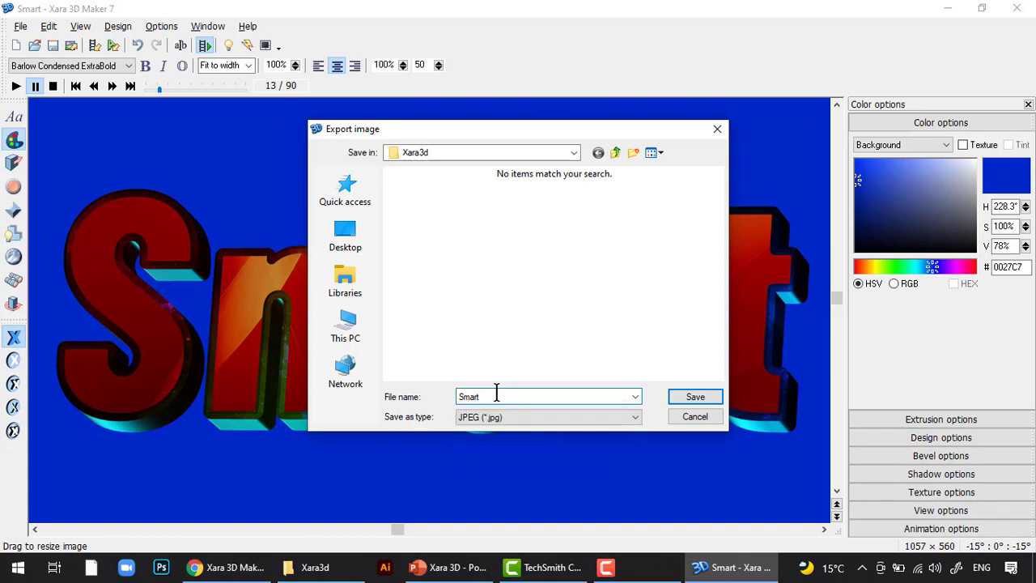
text(JPEG)
key(Return)
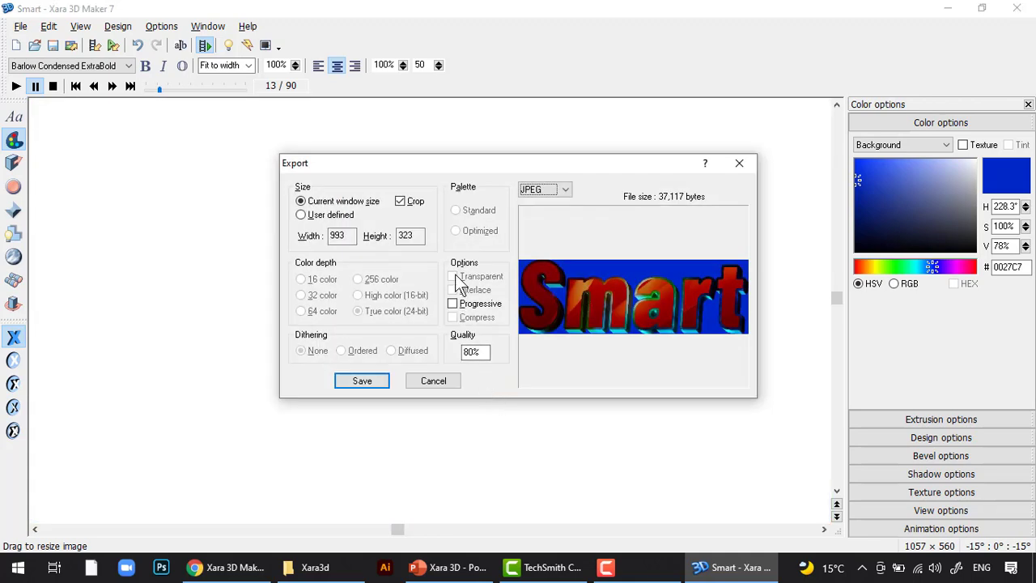
Set the JPEG quality to 100 and save the export.
click(468, 352)
drag(482, 352, 445, 354)
text(100)
click(375, 382)
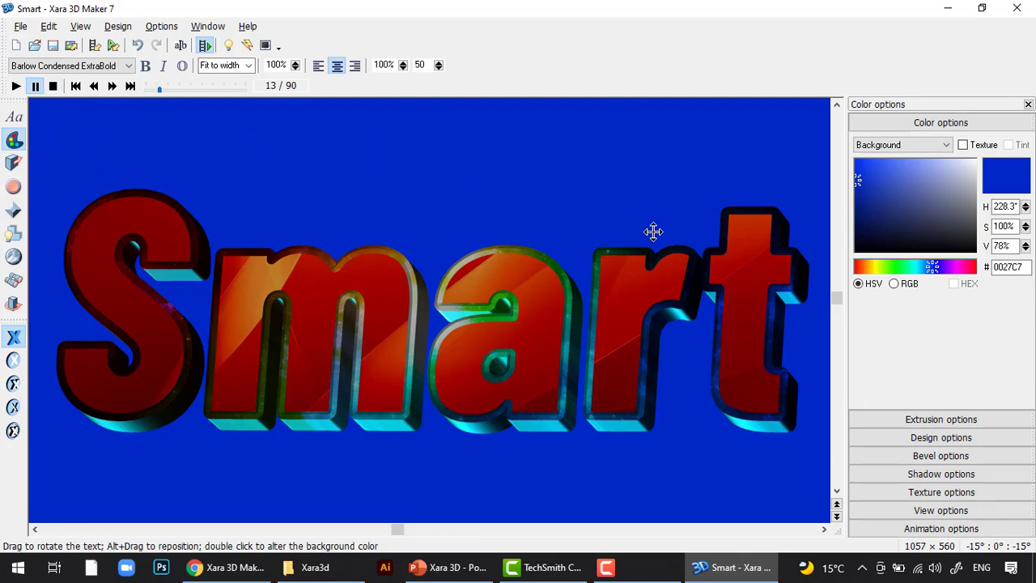
Change the background color to a bright green (00F152).
click(902, 267)
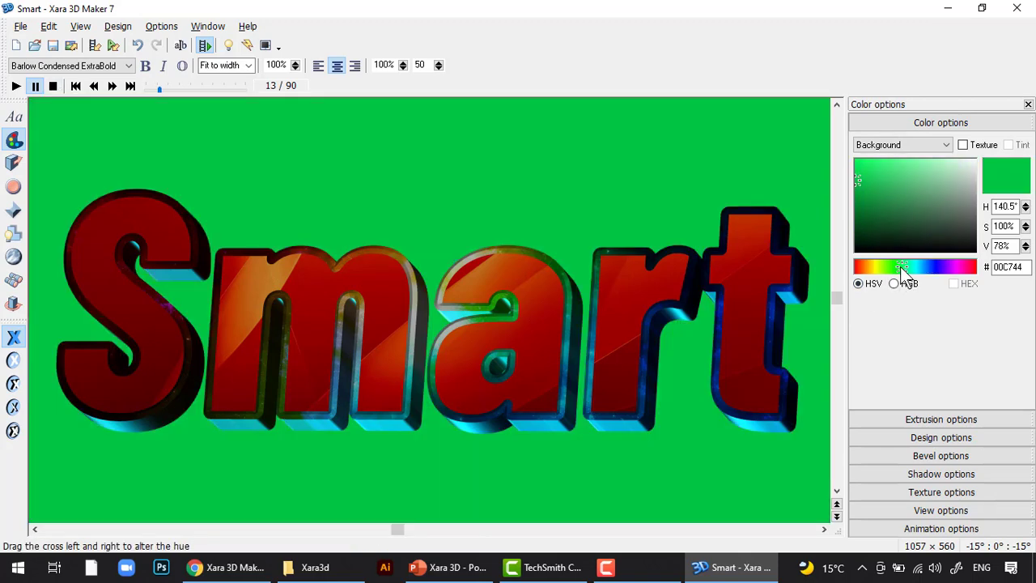
drag(860, 179, 839, 162)
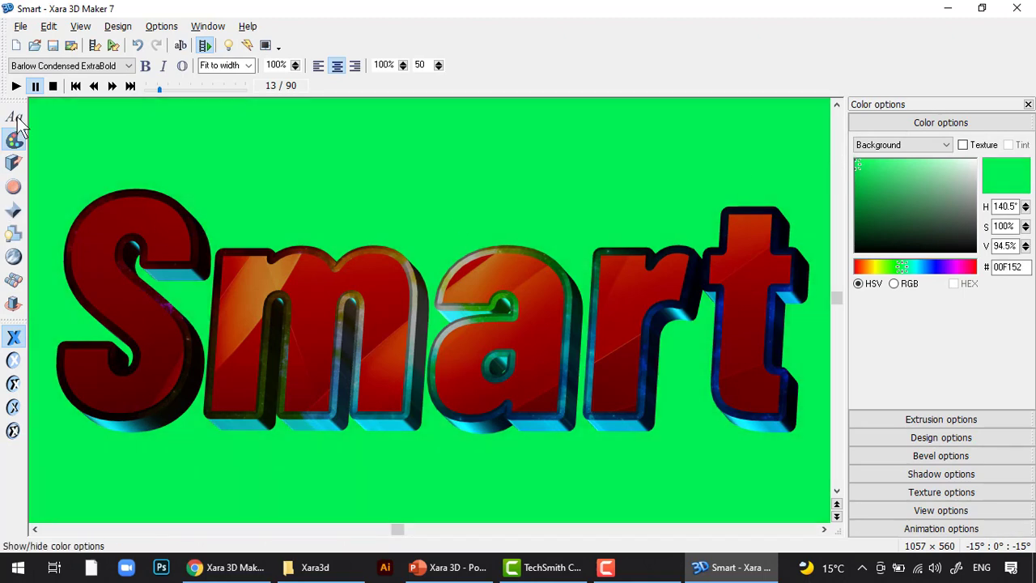
Play the animation and change the design to text with a surrounding border, after trying text cut from a board.
click(16, 86)
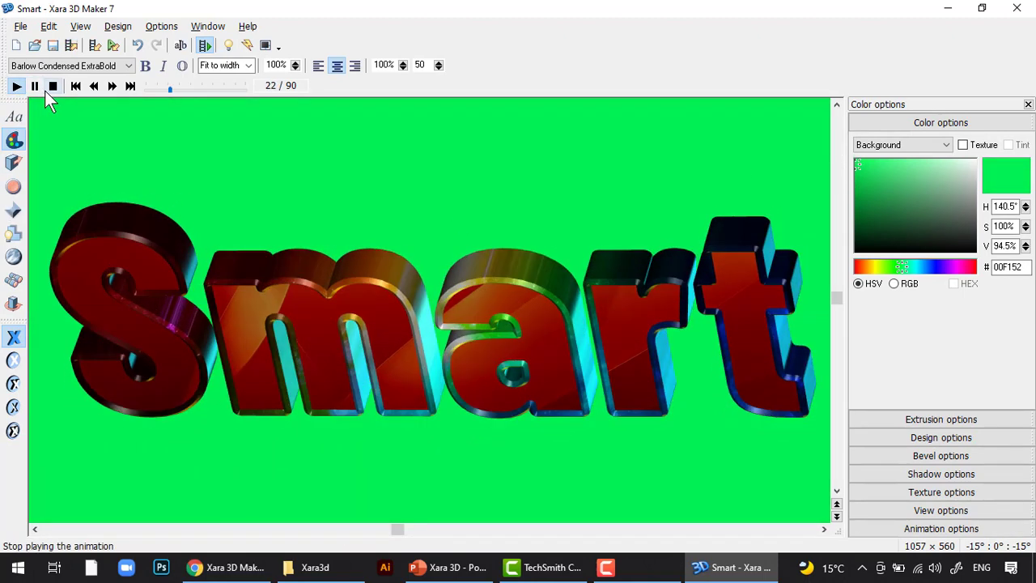
click(14, 408)
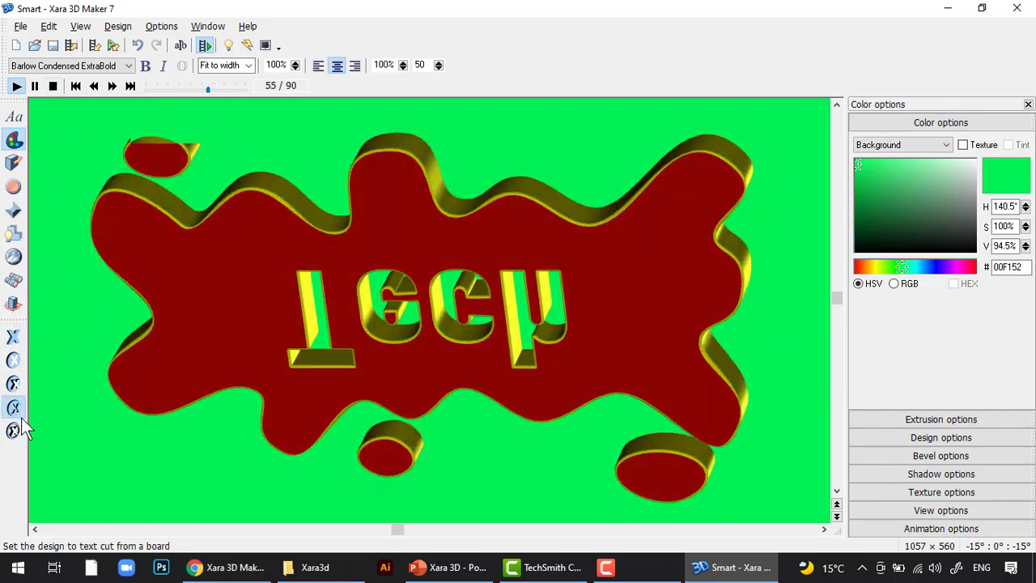
click(15, 431)
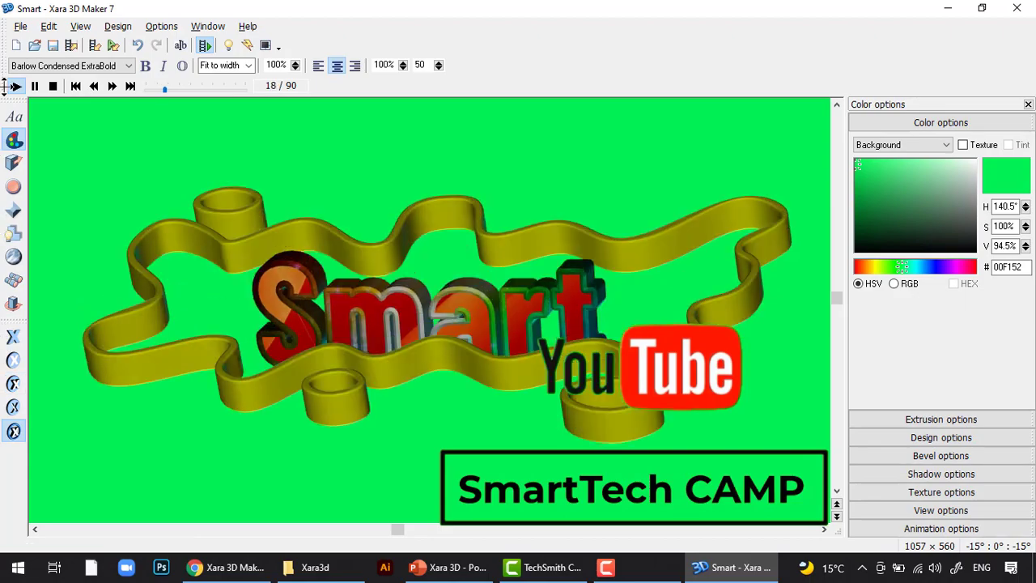
Export the animation as an AVI named "Intro" in the Xara3d folder, at the current window size in True color (24-bit).
click(21, 26)
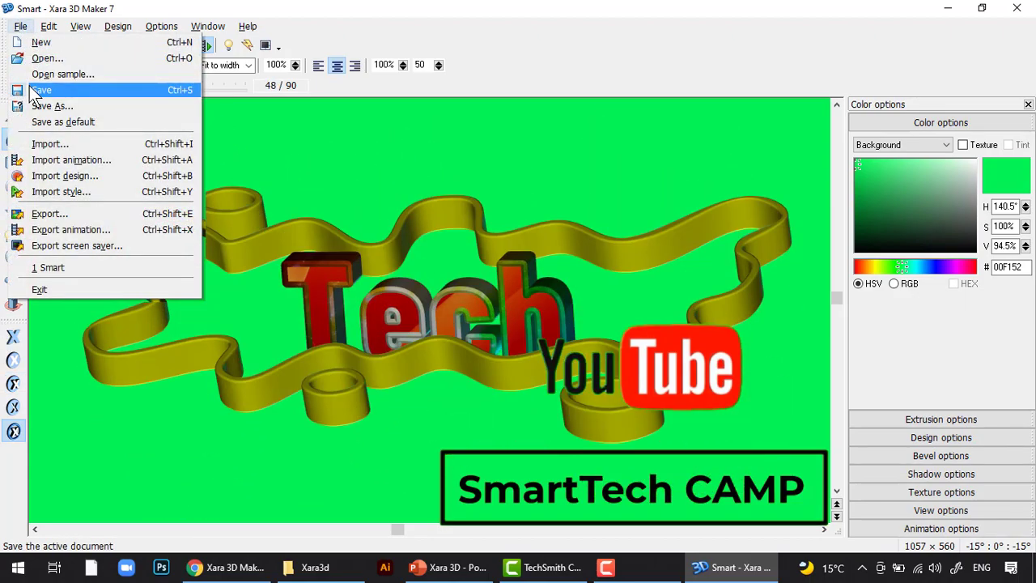
click(20, 26)
click(20, 26)
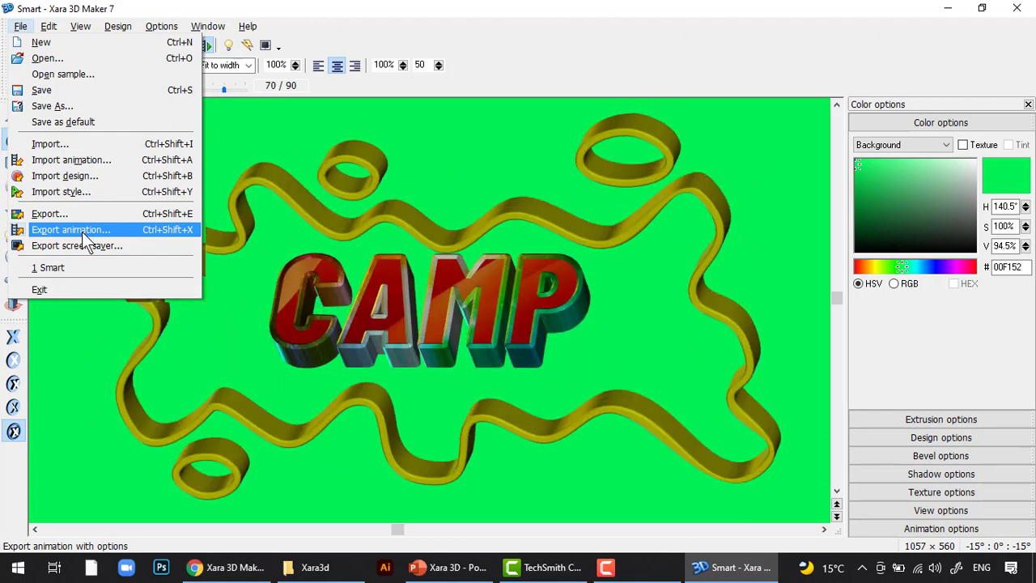
click(82, 231)
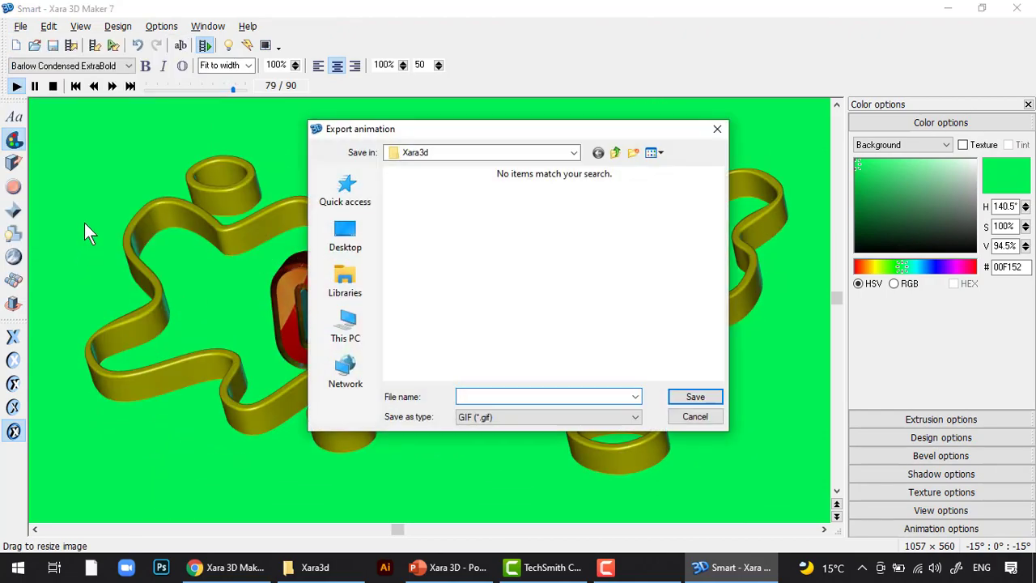
click(490, 419)
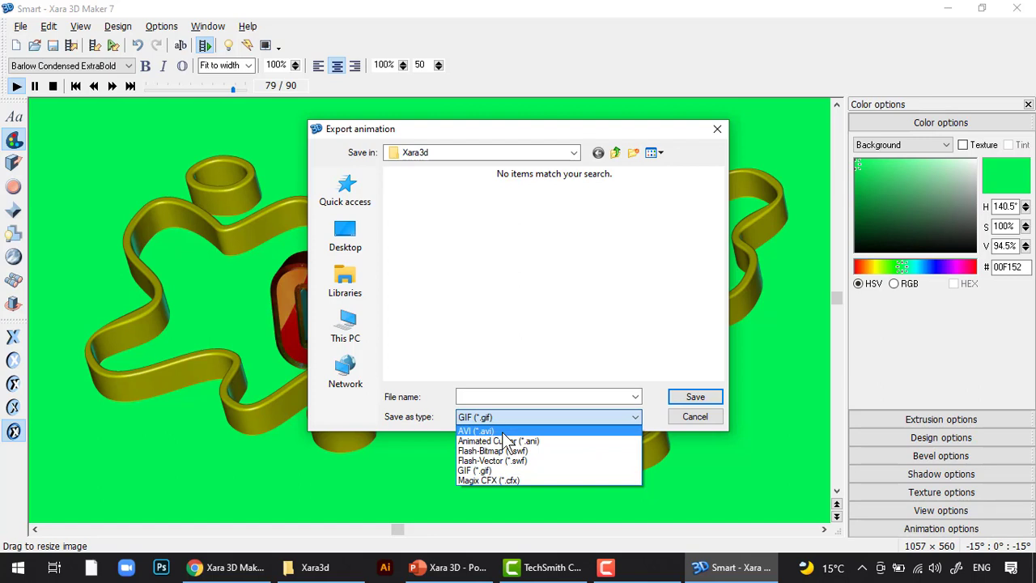
click(504, 432)
click(486, 397)
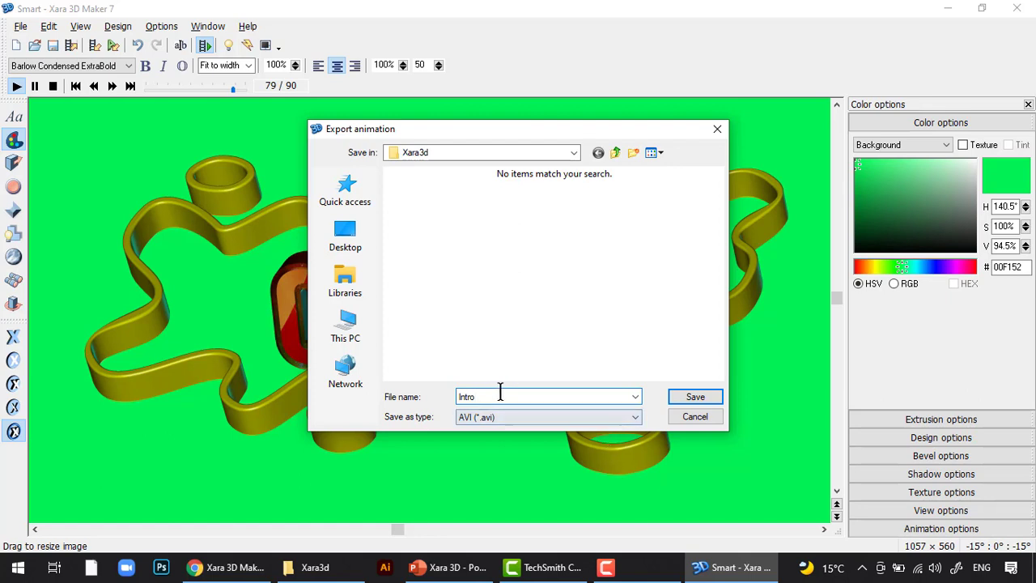
click(690, 396)
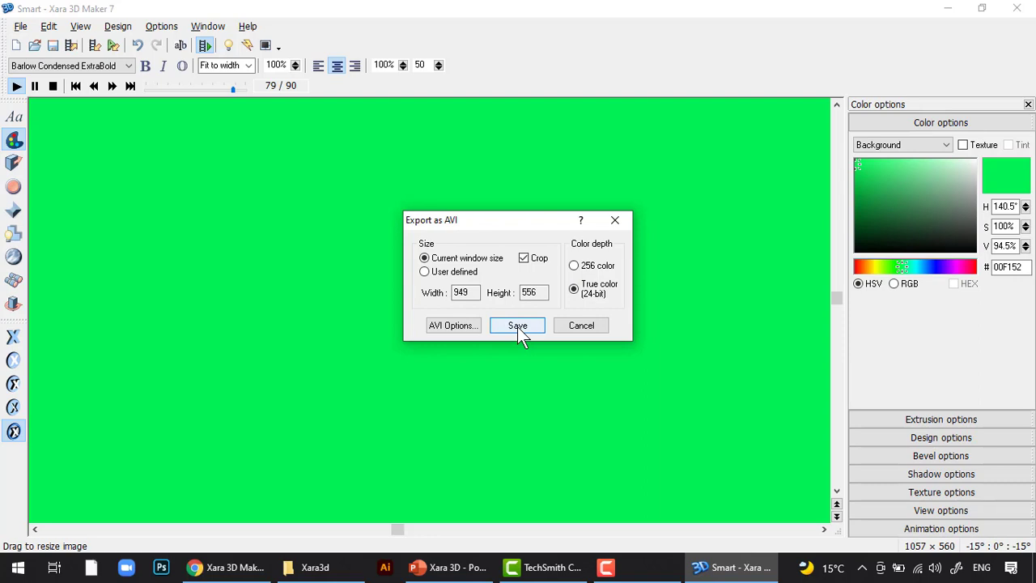
drag(503, 221, 651, 183)
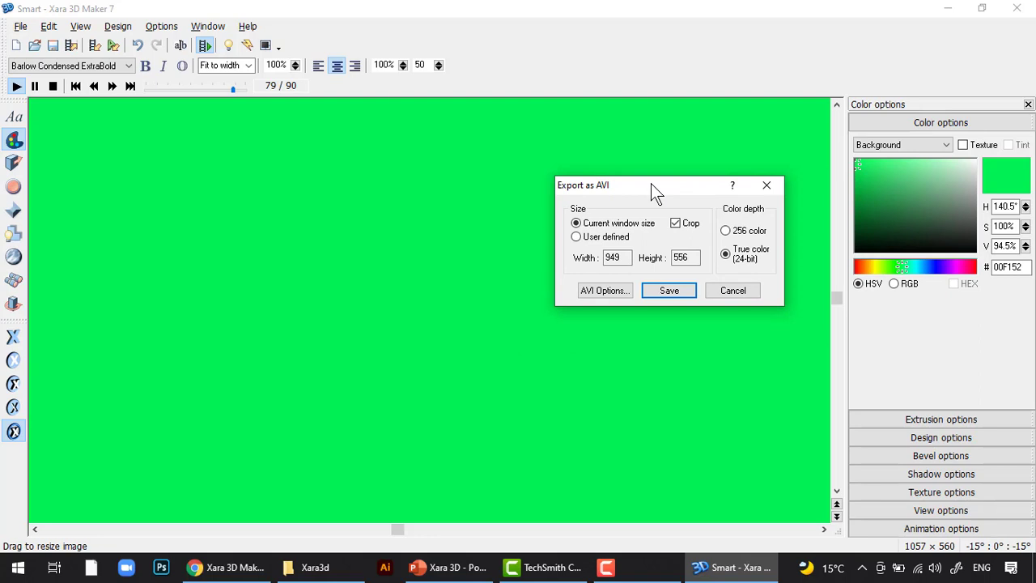
click(672, 292)
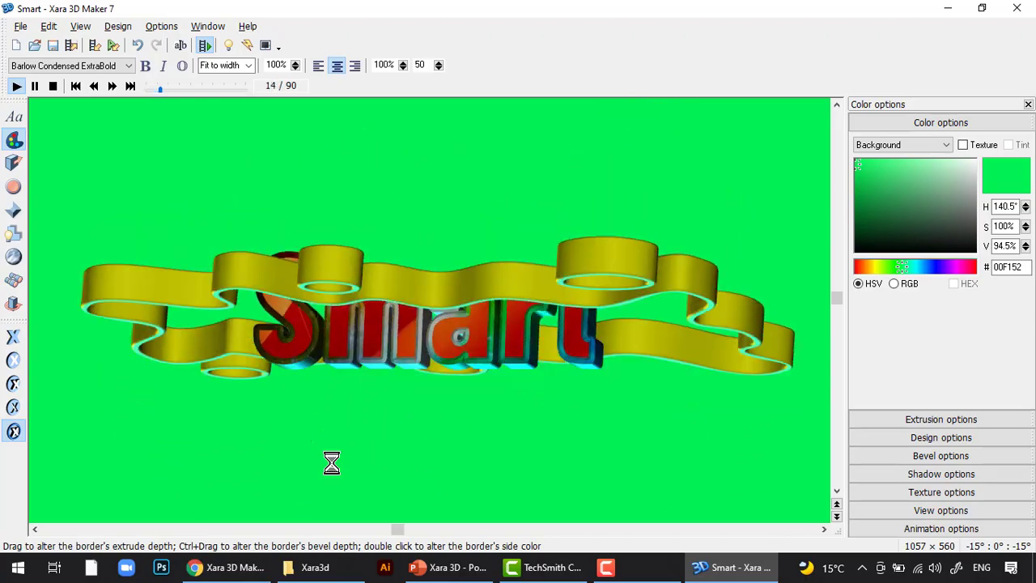
Switch to the Xara3d folder in File Explorer, view the exported Smart JPEG image, and close it.
click(332, 567)
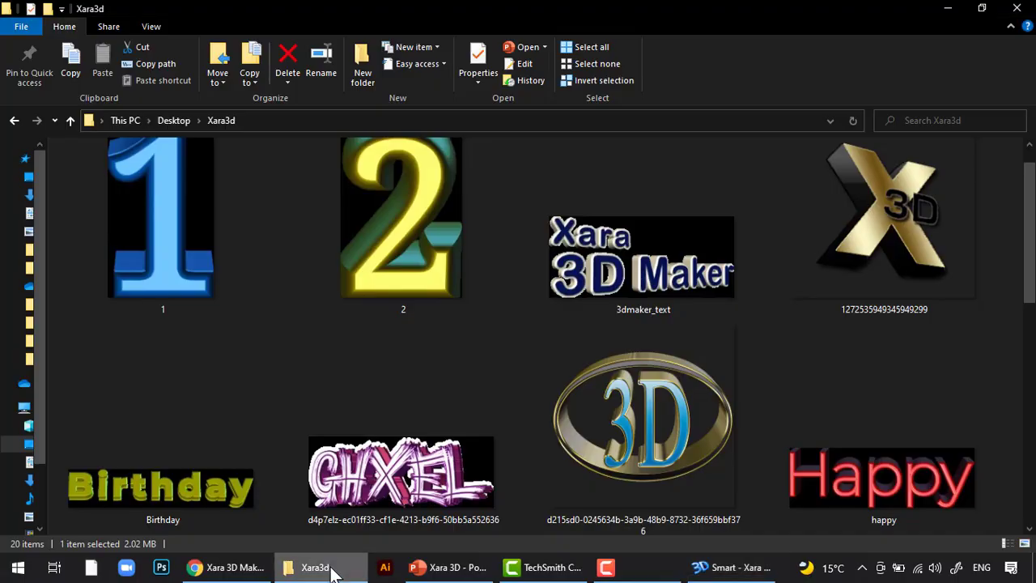
drag(1033, 275, 1033, 481)
click(658, 319)
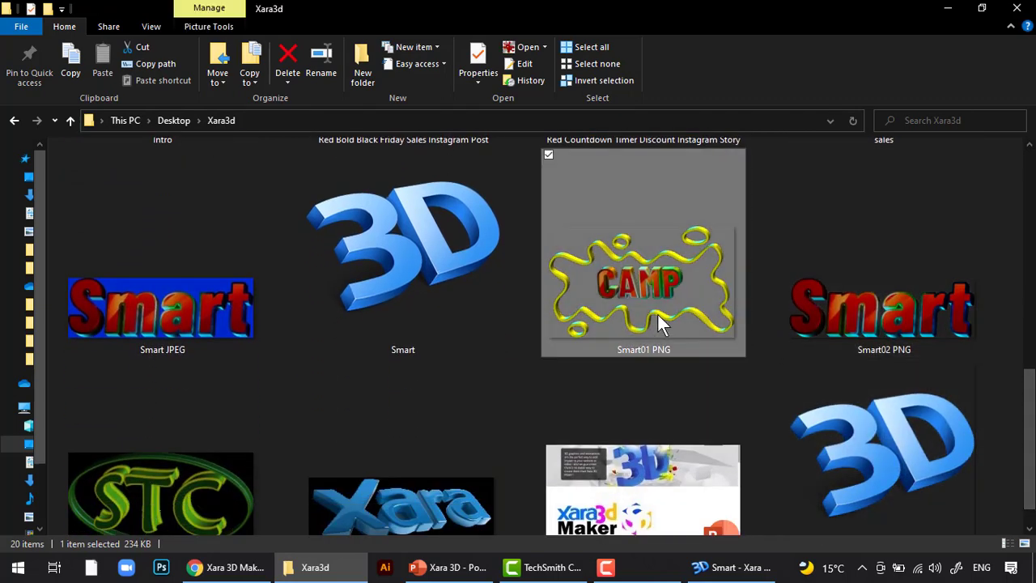
double_click(211, 309)
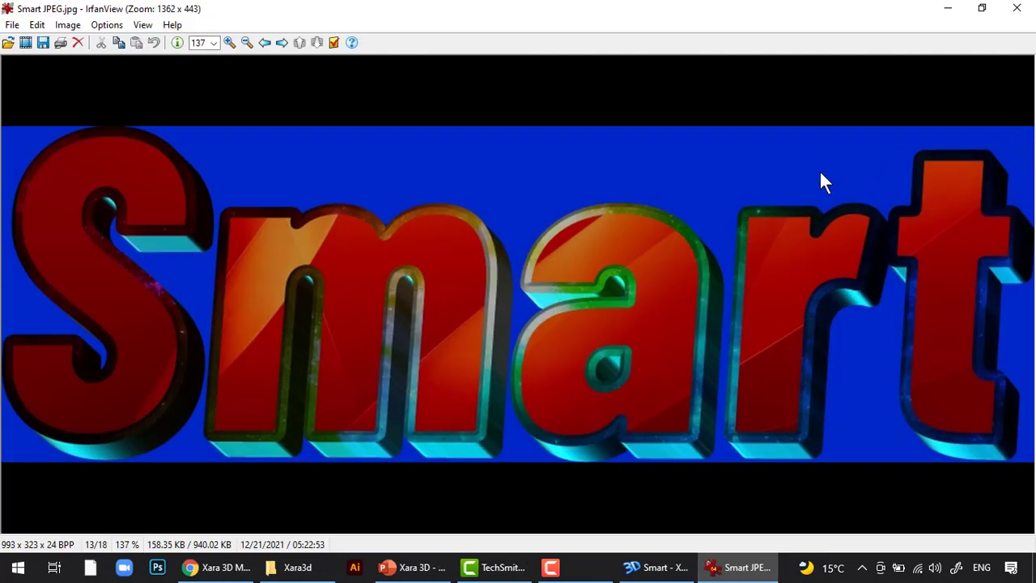
key(Escape)
View the exported Smart01 PNG and Smart02 PNG images, closing each one after checking it.
click(659, 276)
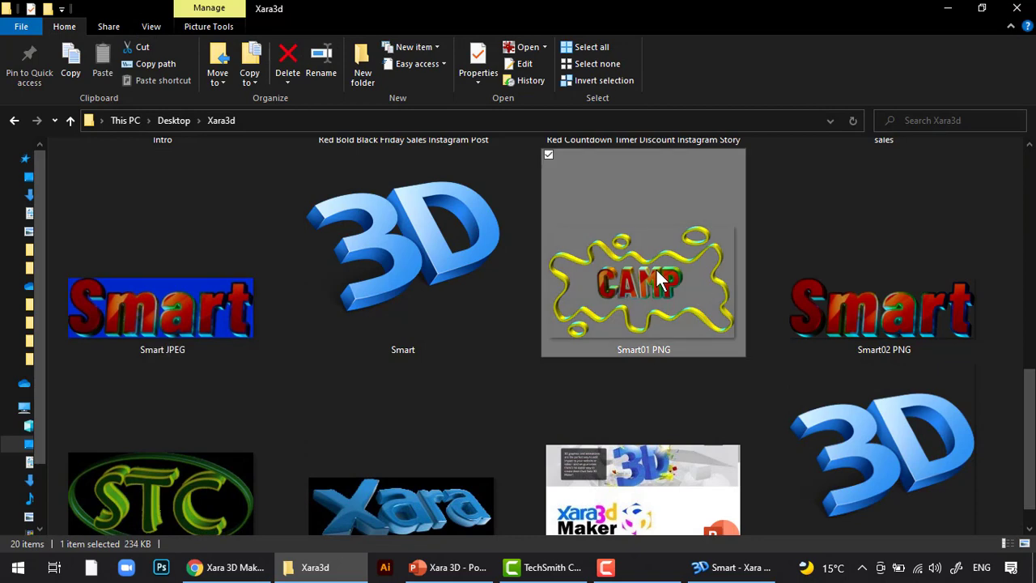
click(865, 308)
double_click(630, 286)
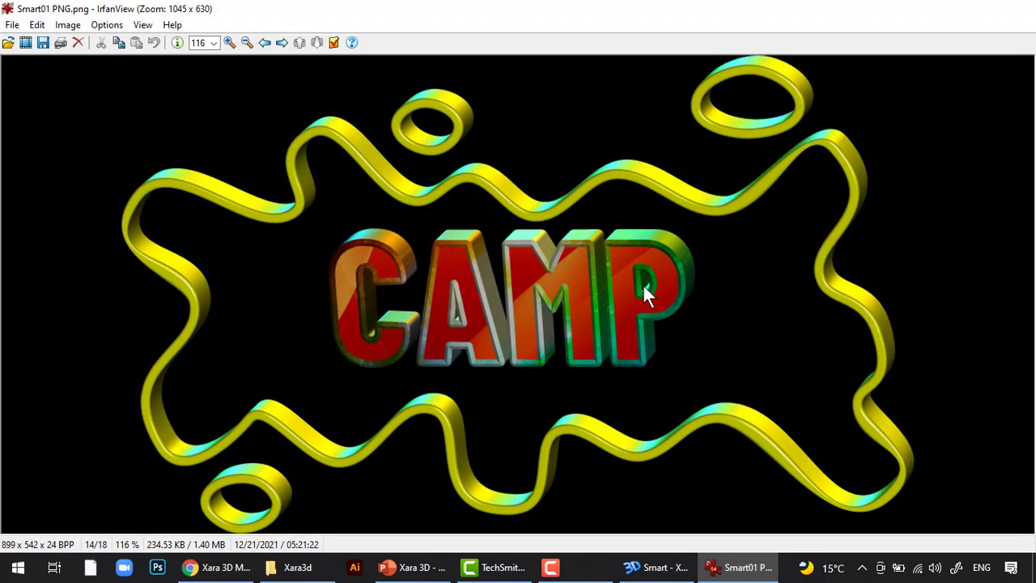
key(Escape)
double_click(840, 296)
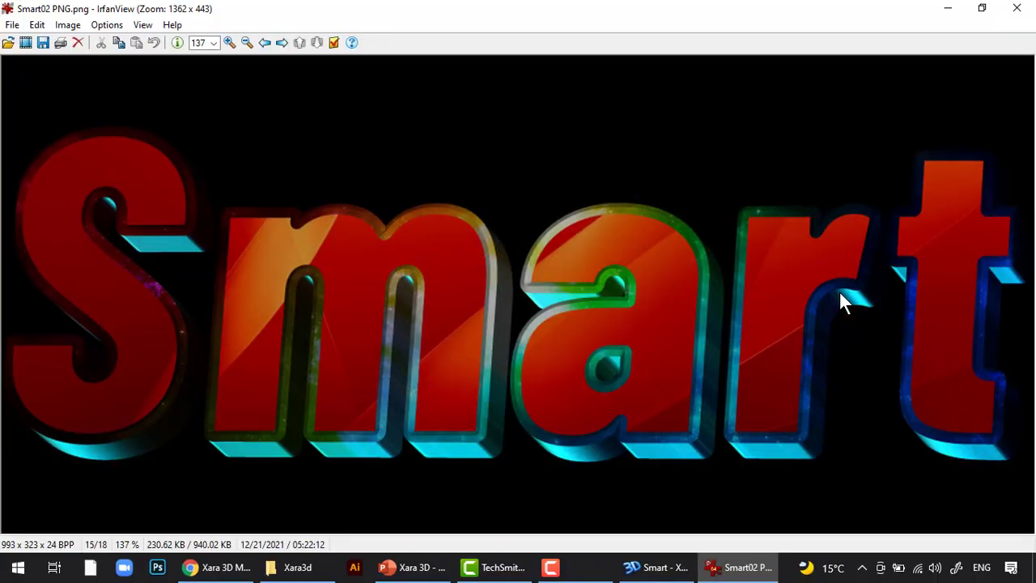
key(Escape)
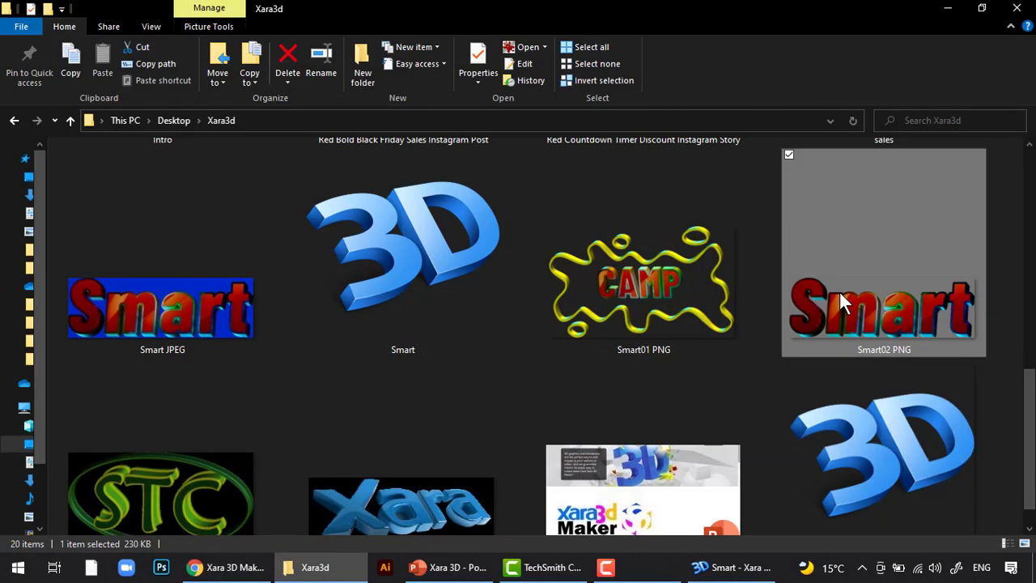
Find the exported Intro video in the Xara3d folder and open it with Windows Media Player.
click(725, 287)
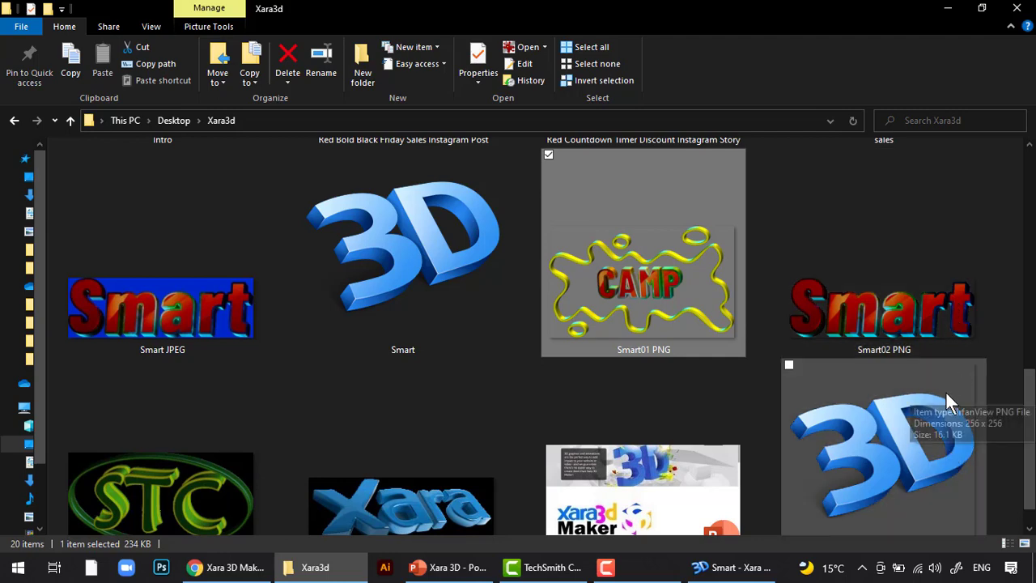
scroll(944, 387, down, 1)
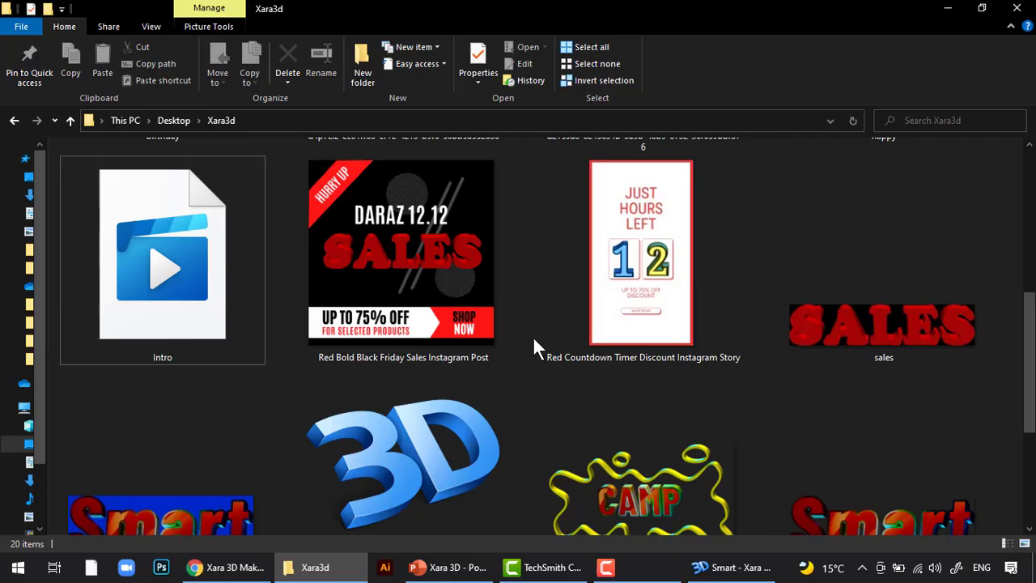
click(181, 249)
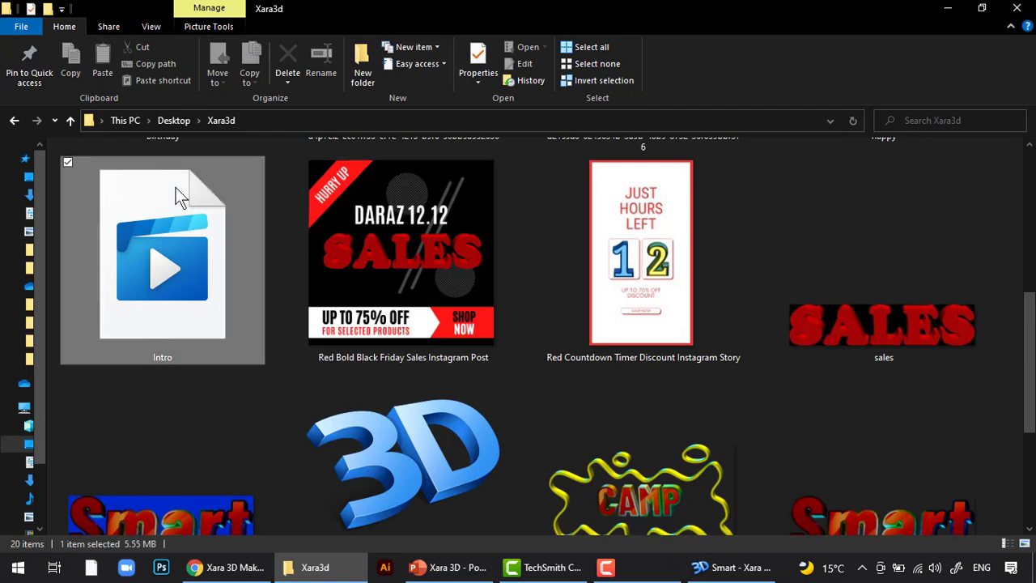
right_click(174, 236)
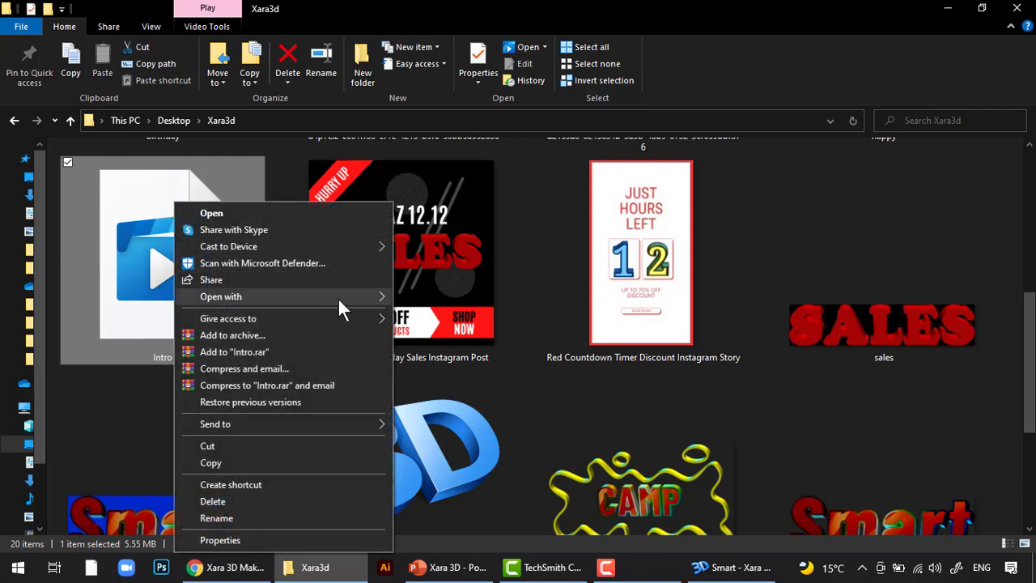
mouse_move(346, 297)
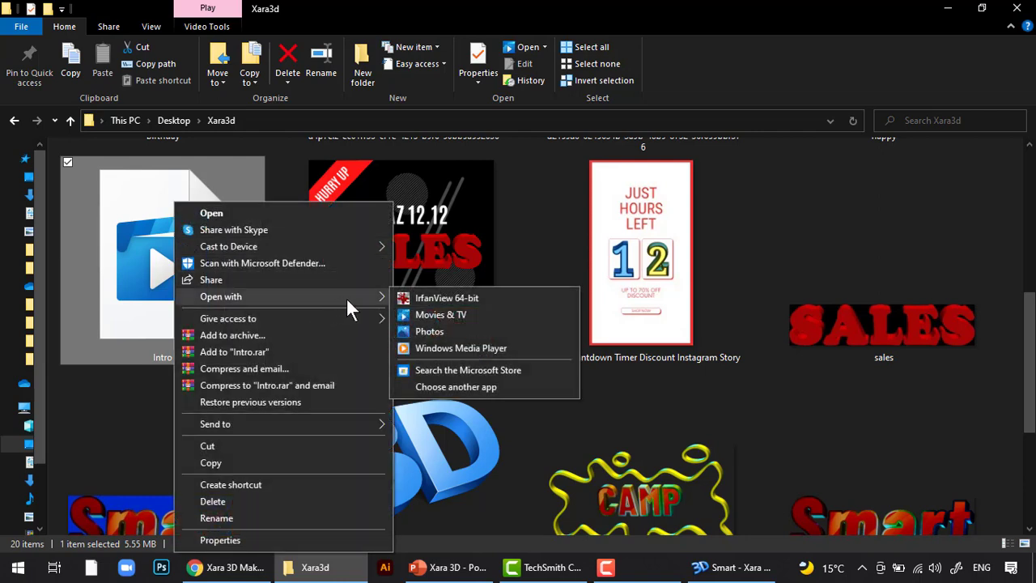
click(461, 347)
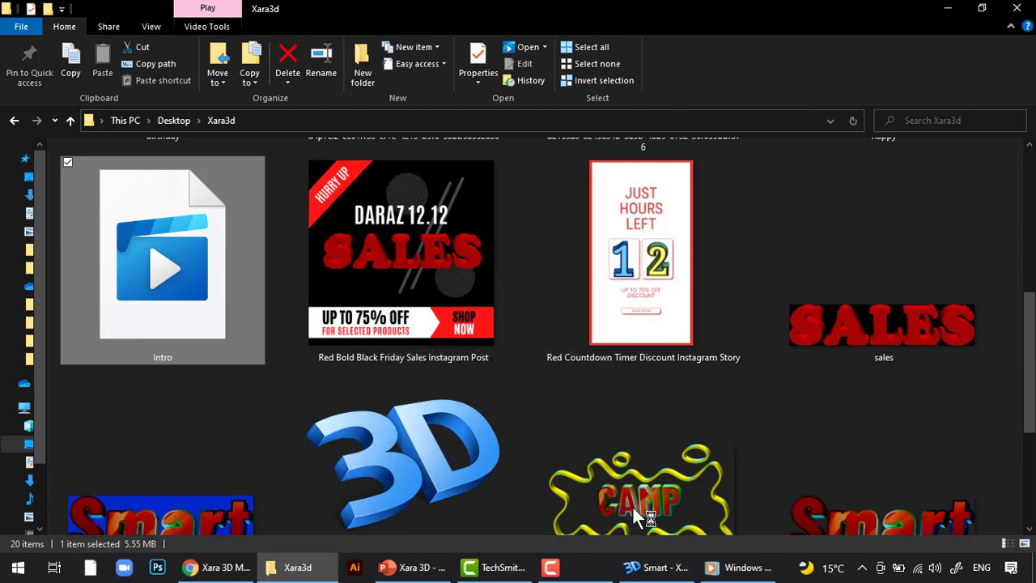
click(741, 569)
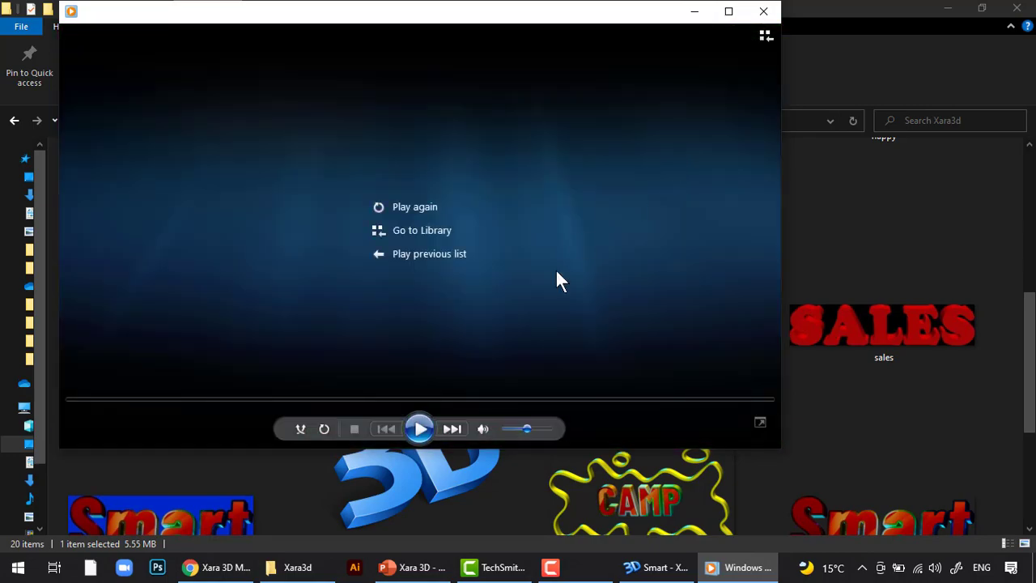
Replay the Intro video and close the player.
click(423, 425)
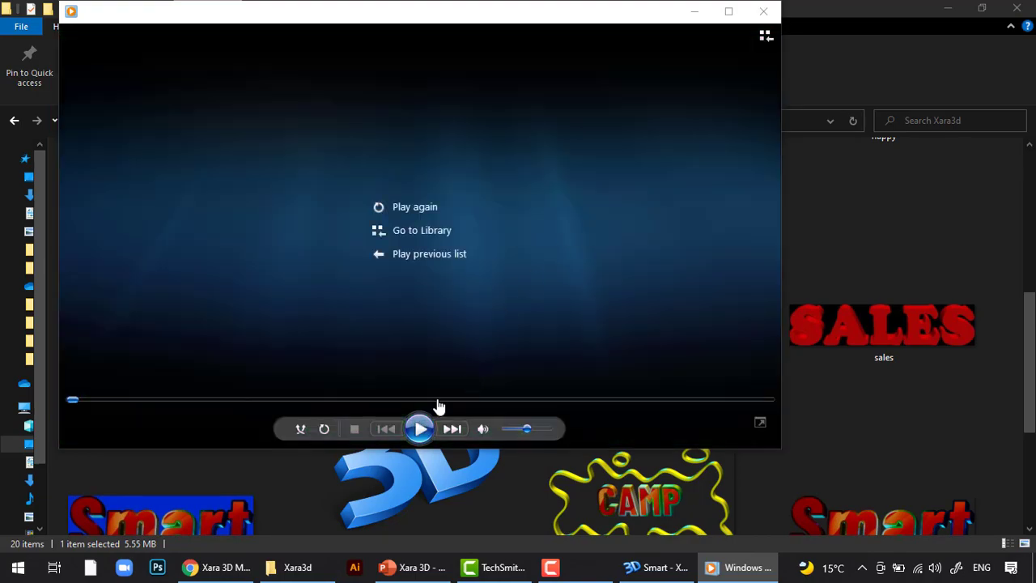
click(423, 426)
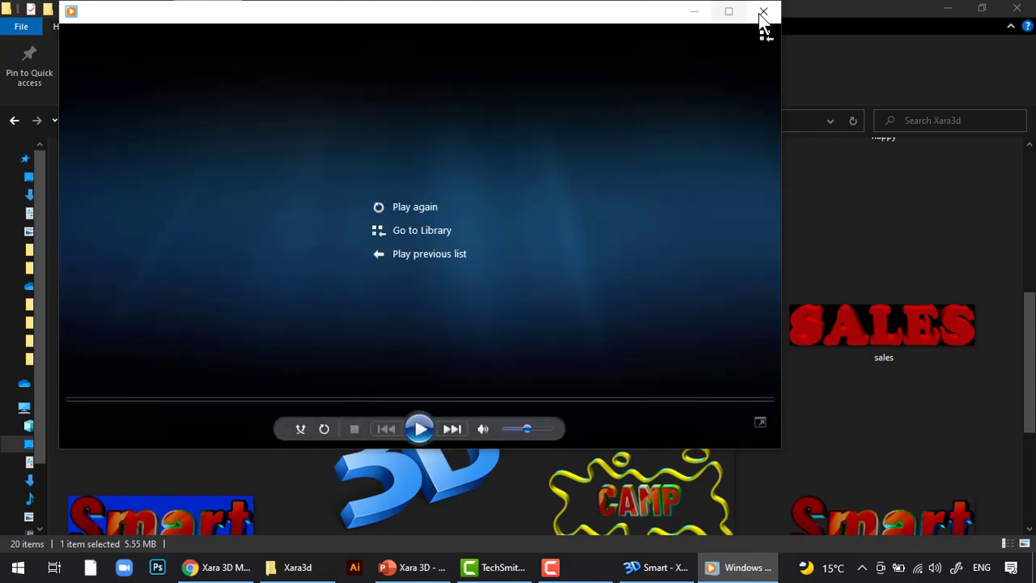
click(764, 12)
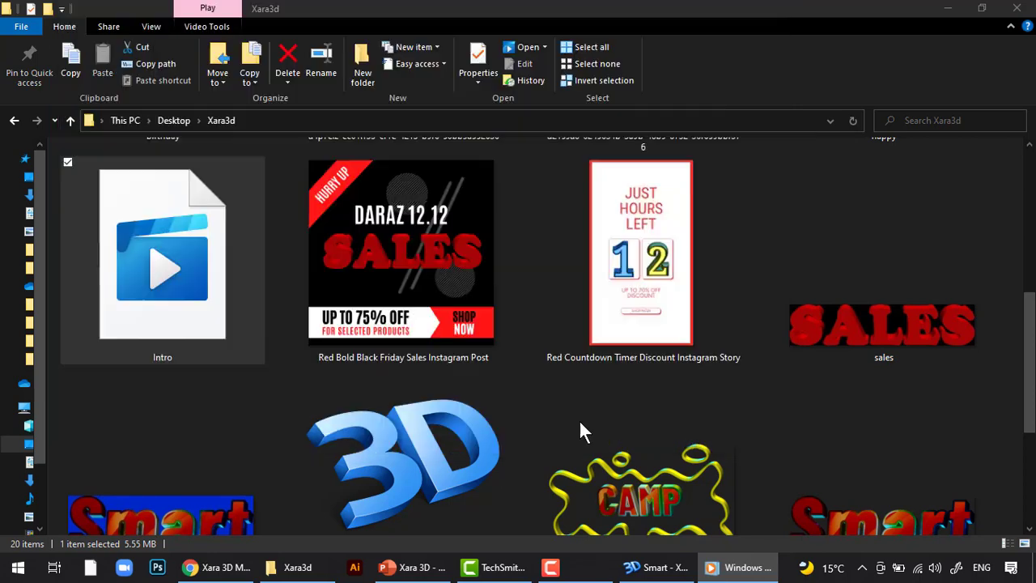
Switch to Xara 3D Maker 7 and set the animation's pause to 0 cs.
click(732, 567)
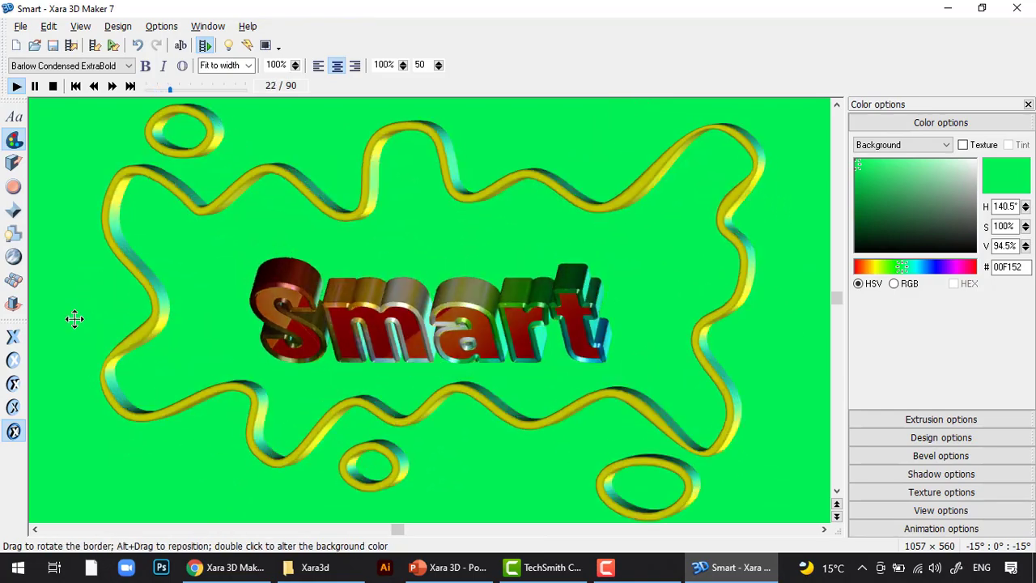
click(14, 305)
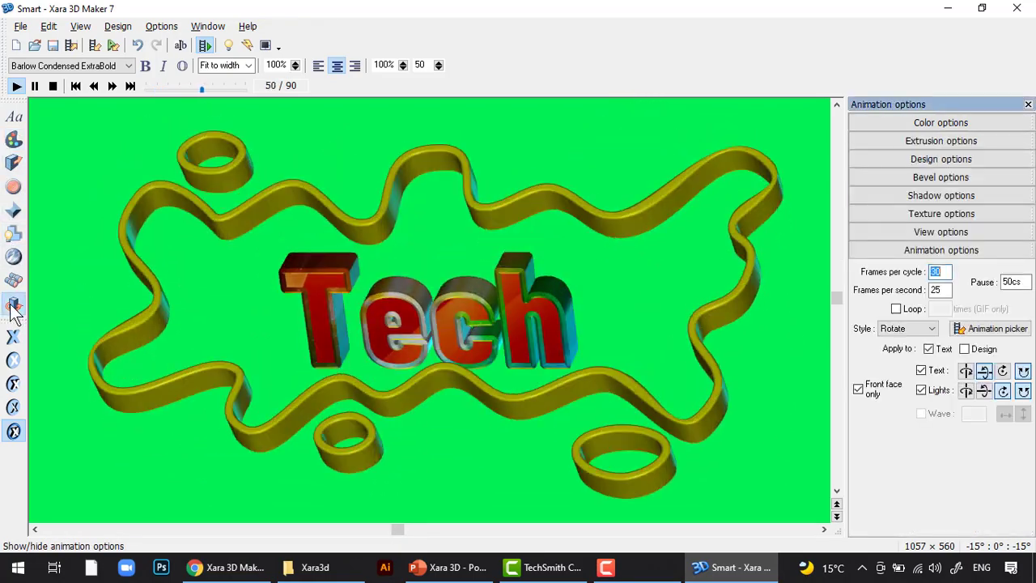
click(1014, 282)
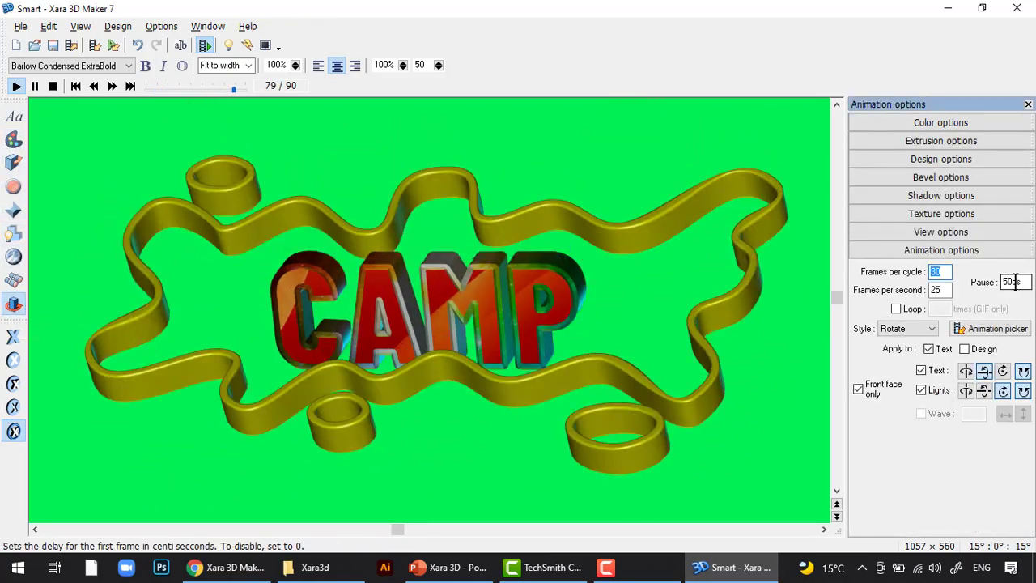
double_click(1012, 280)
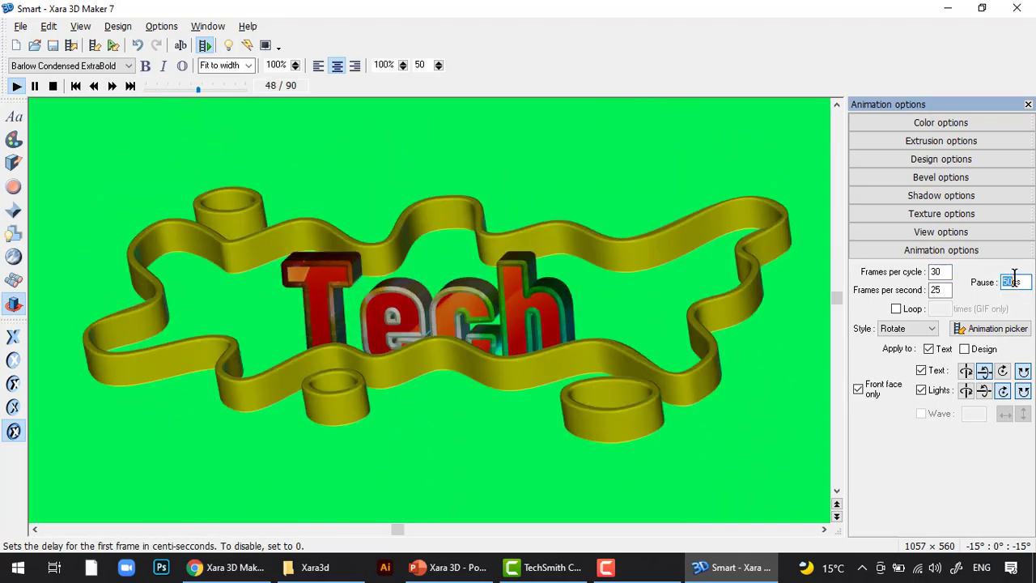
text(0)
double_click(940, 271)
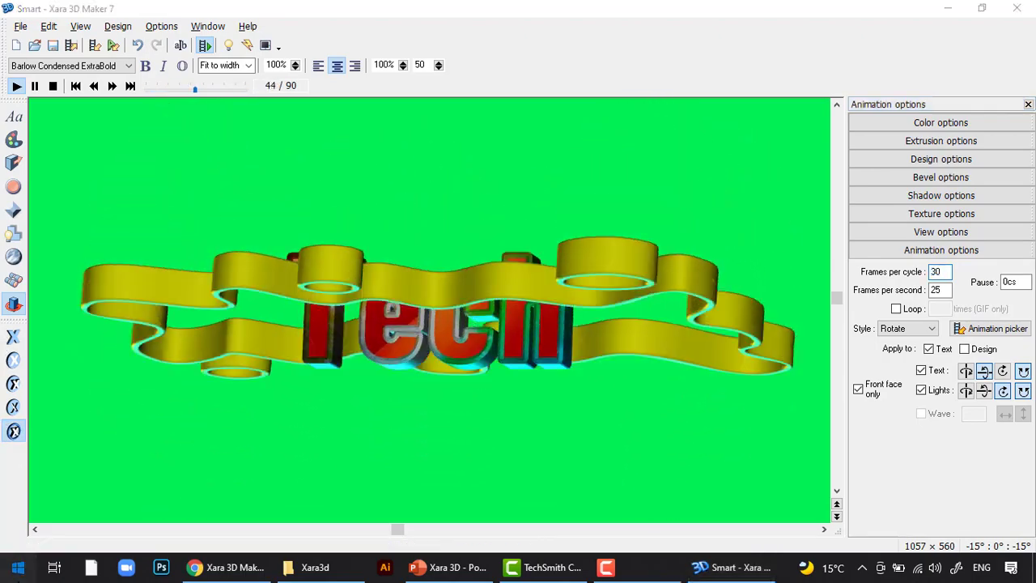
Launch Word and open the recent document "Adobe Illustrator".
click(20, 565)
text(word)
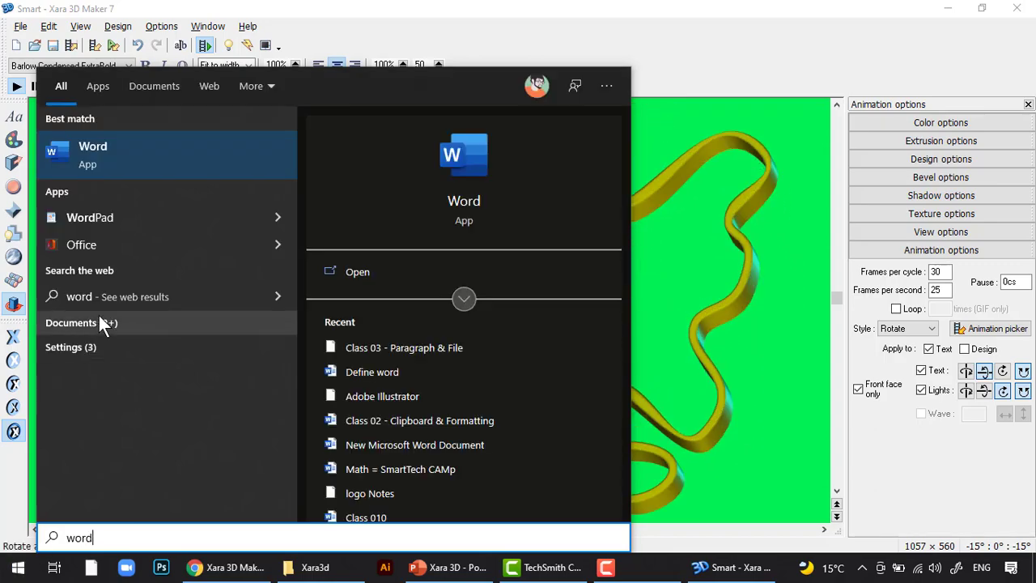
click(90, 164)
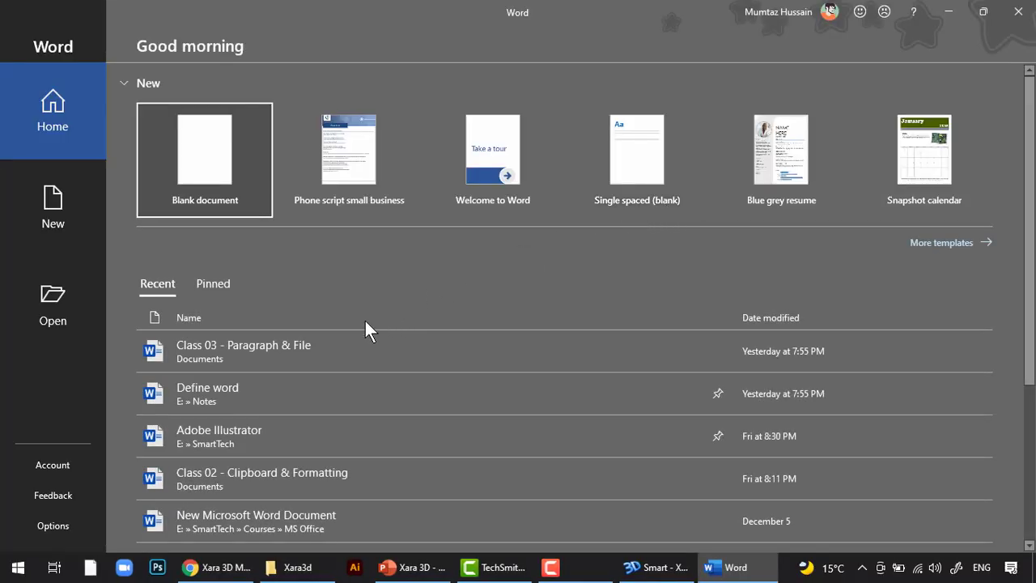
click(312, 423)
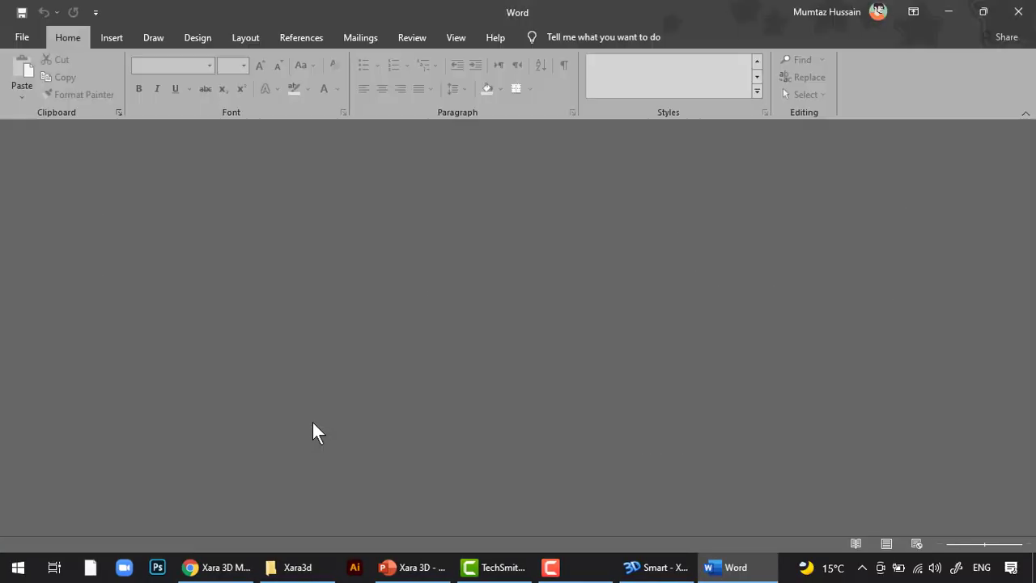
Insert a page break before the paragraph starting "Unlike Photoshop" and dismiss the Office licence notice.
scroll(466, 338, down, 5)
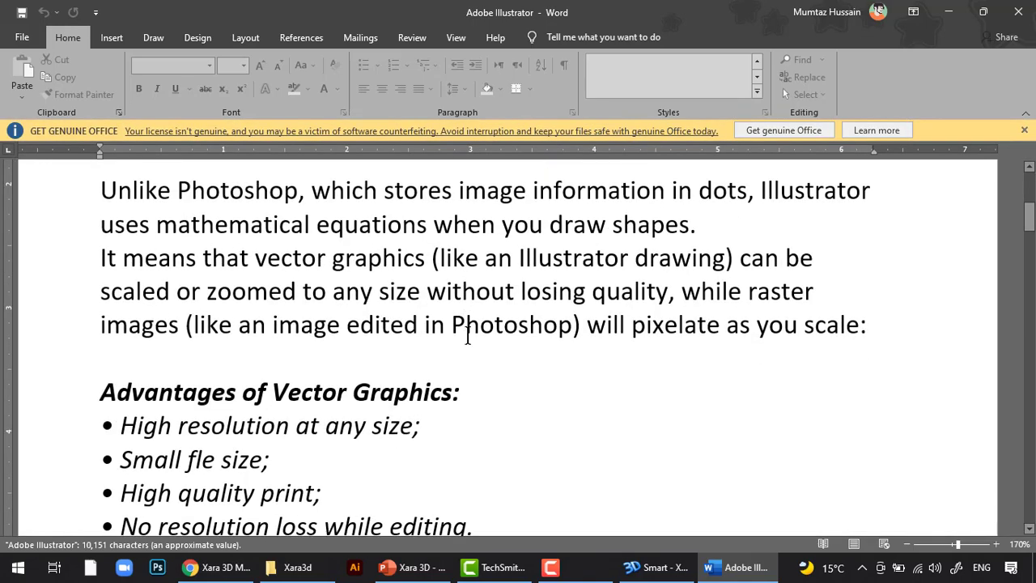
ctrl+scroll(467, 339, down, 4)
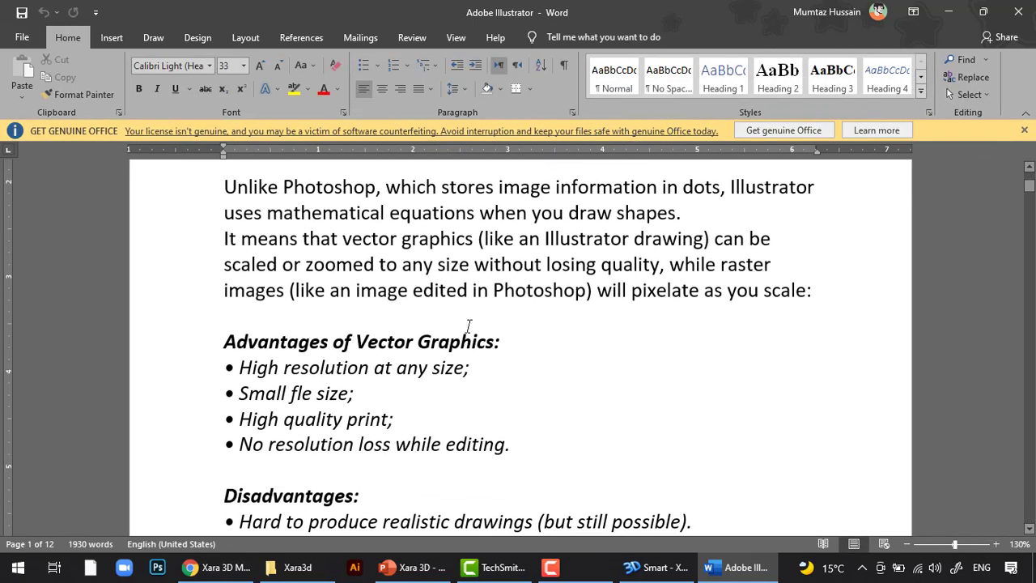
scroll(219, 232, up, 1)
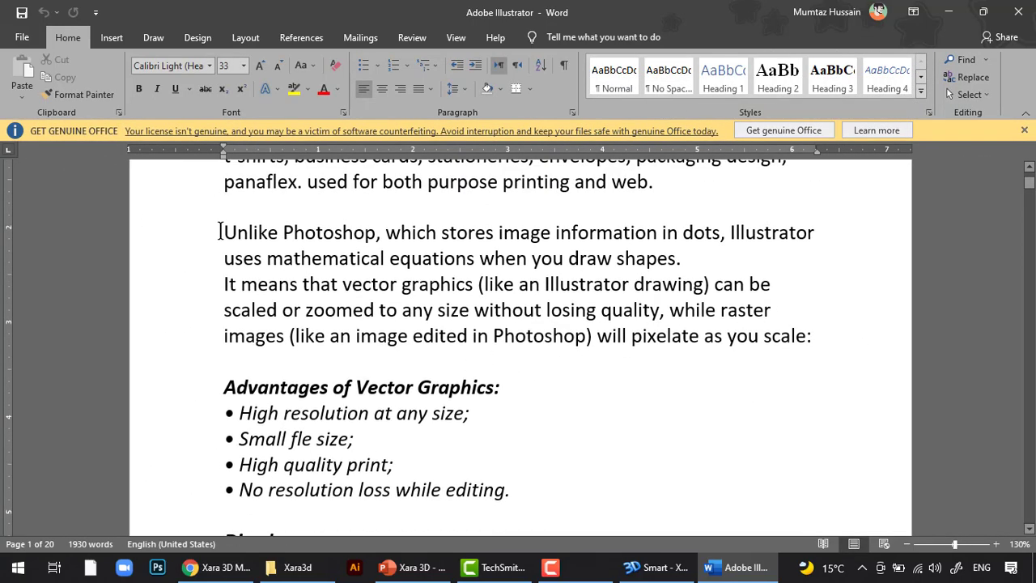
click(219, 233)
key(ctrl+Return)
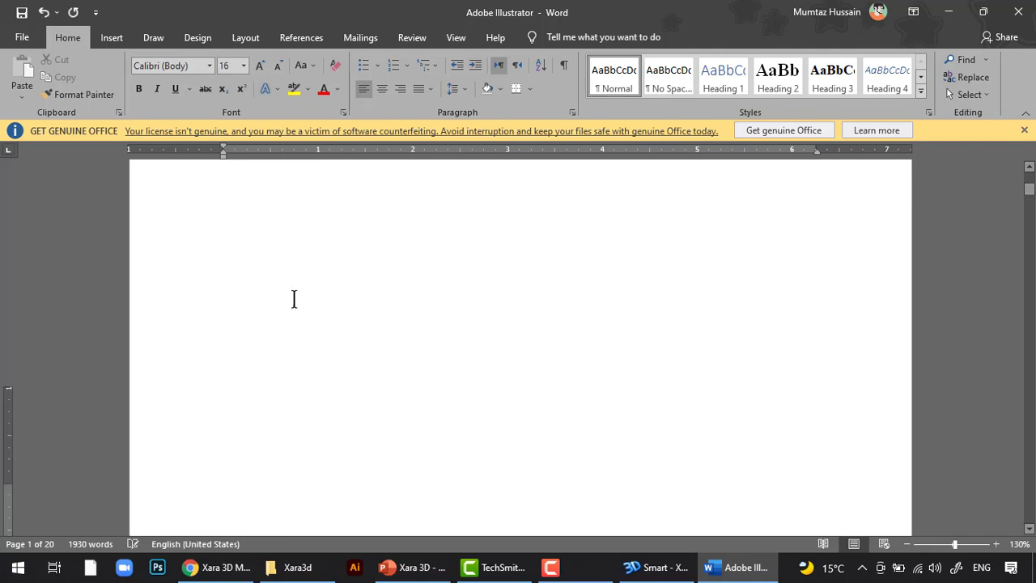
scroll(351, 291, down, 1)
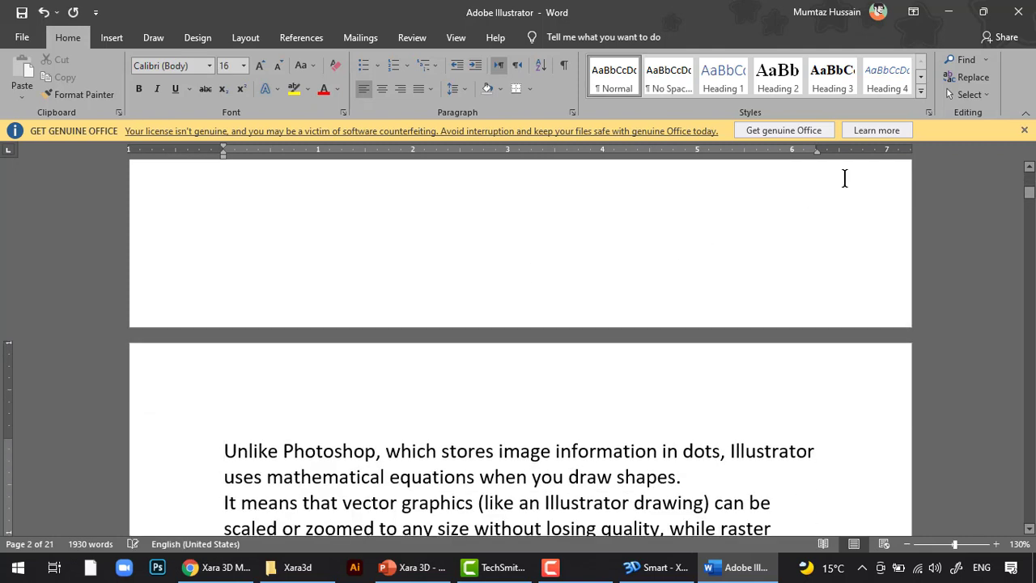
click(1025, 132)
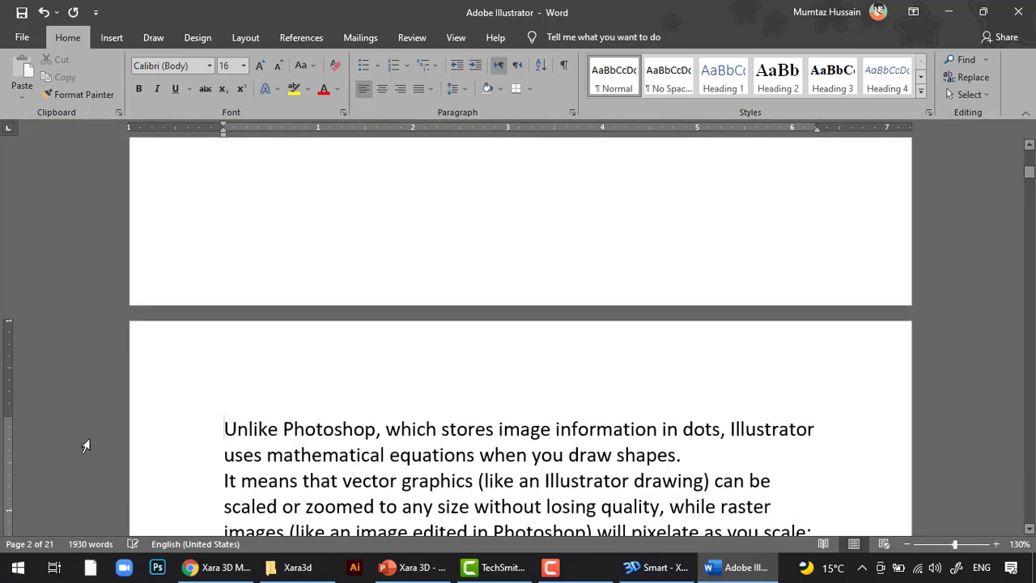
scroll(97, 430, down, 2)
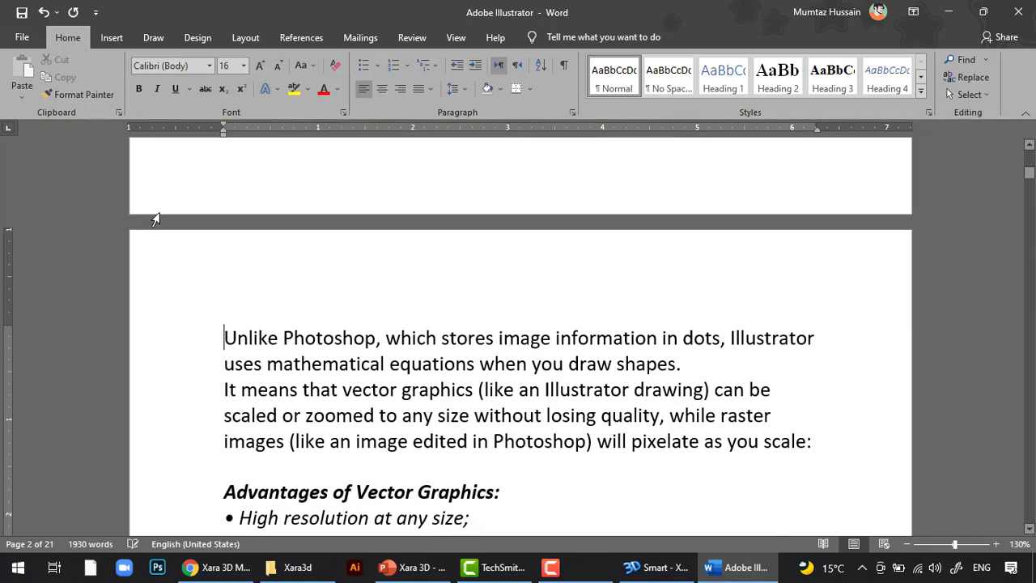
Start inserting a picture from this device before the "Unlike Photoshop" paragraph and browse to the Xara3d folder on the Desktop.
click(114, 36)
click(149, 73)
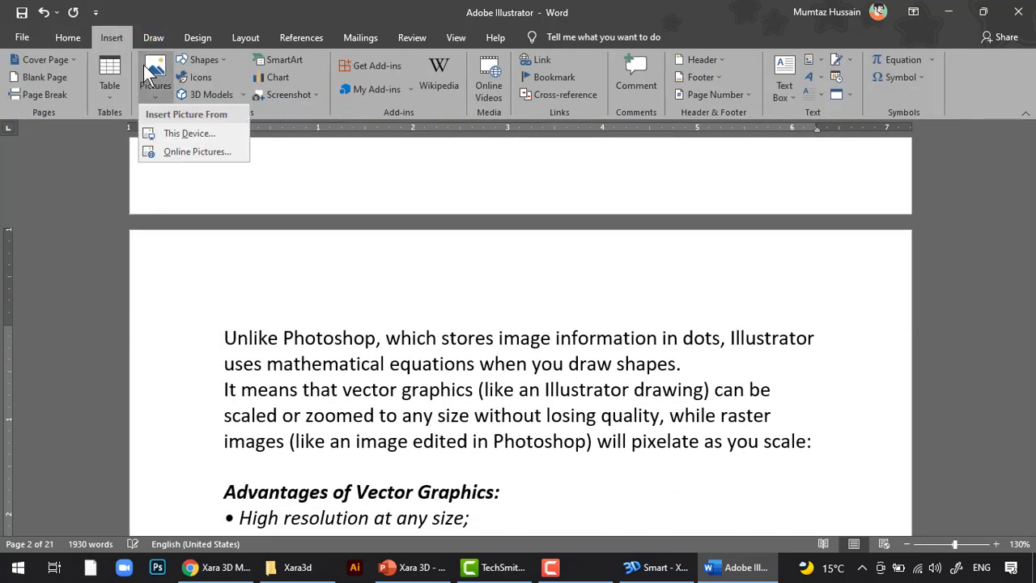
click(184, 132)
click(152, 100)
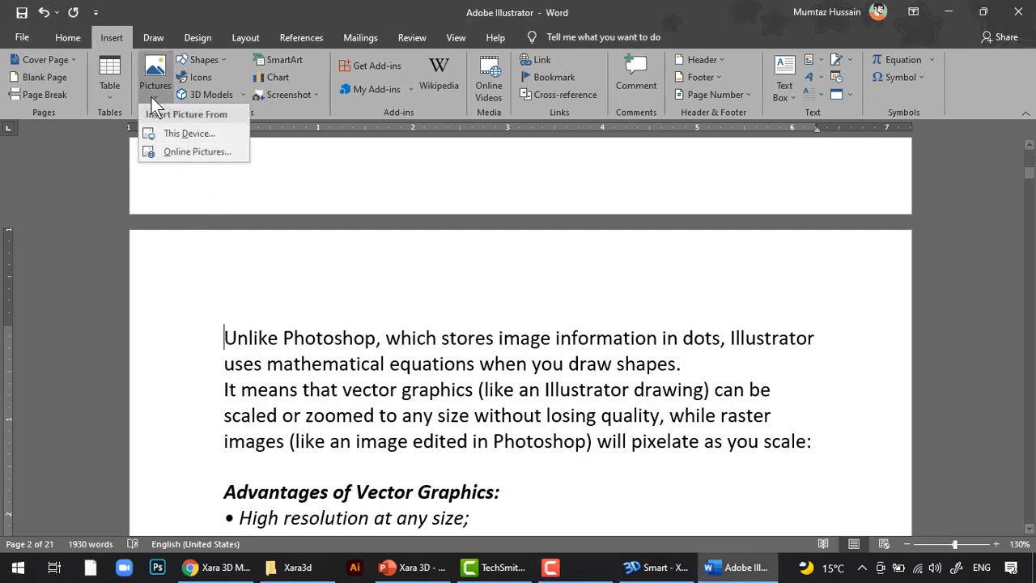
click(185, 135)
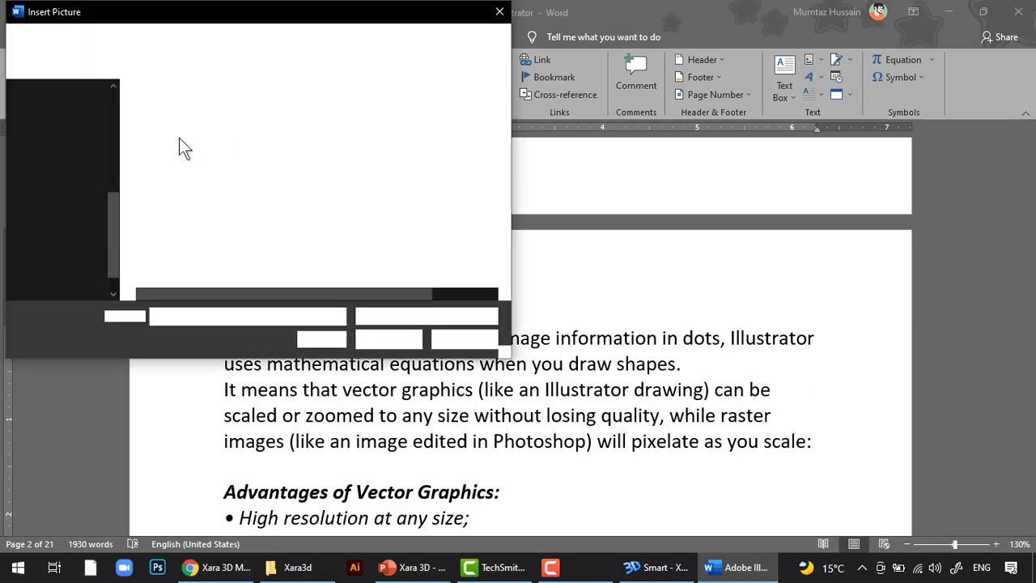
click(68, 154)
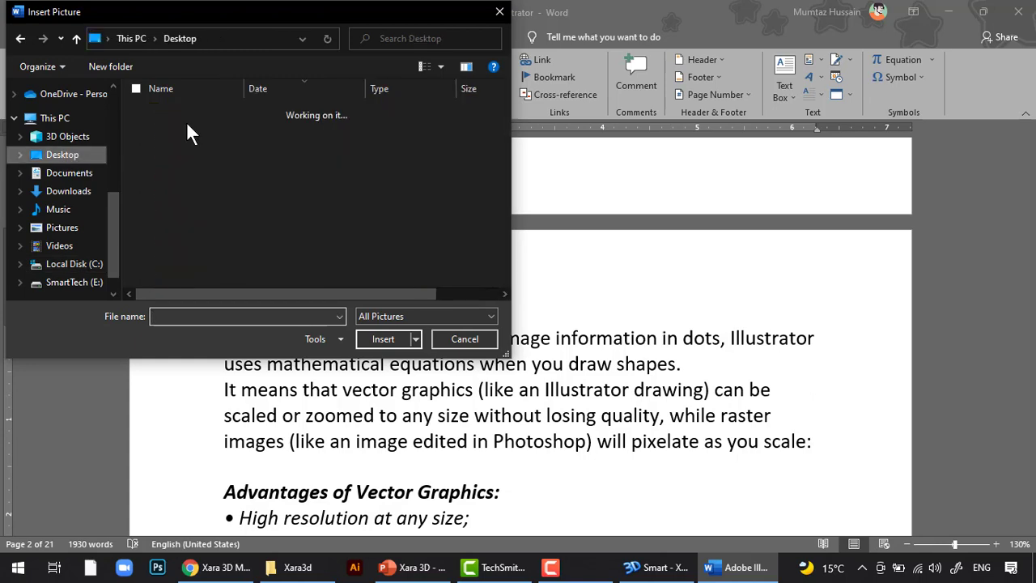
double_click(186, 112)
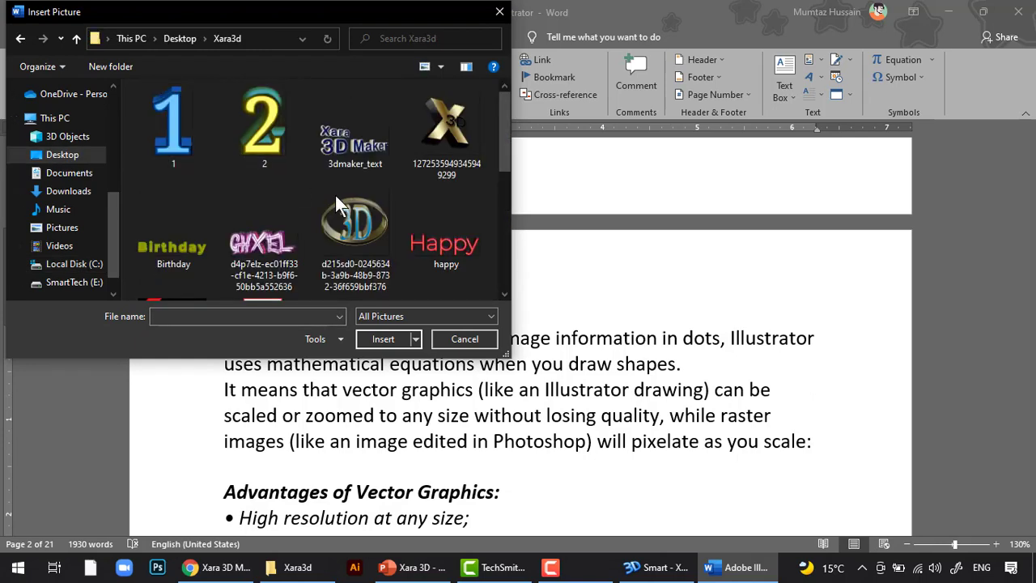
Insert the Smart02 PNG picture and scale it down to about 0.93" high by 2.85" wide.
drag(502, 139, 504, 239)
click(169, 179)
click(361, 193)
click(467, 207)
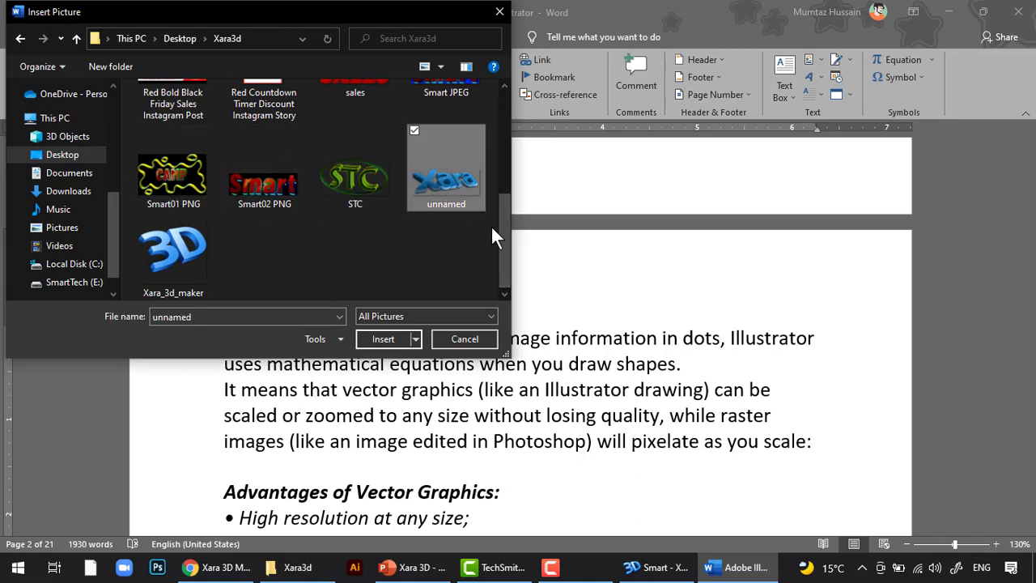
drag(506, 238, 509, 198)
click(438, 176)
click(384, 200)
click(195, 281)
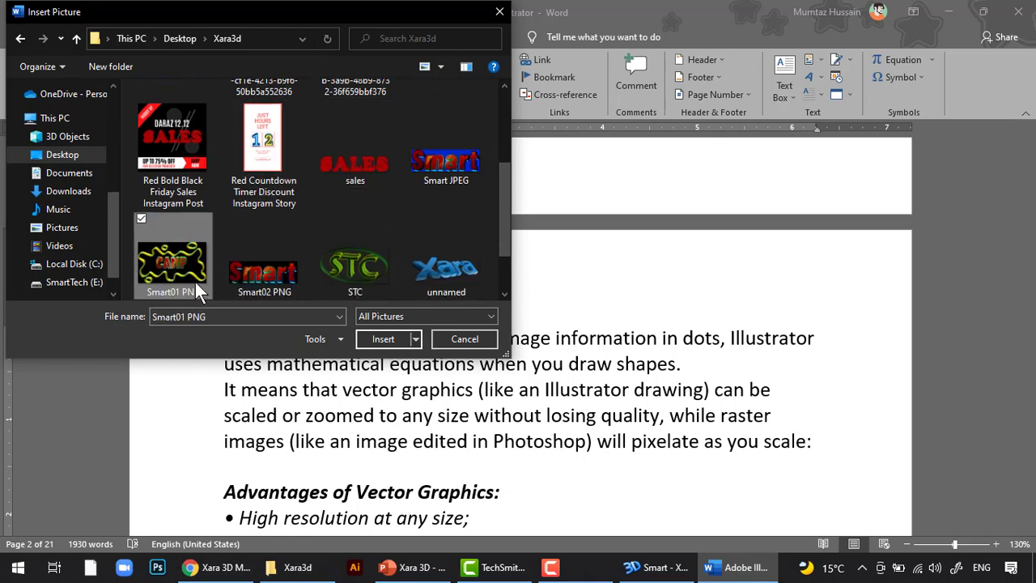
double_click(252, 277)
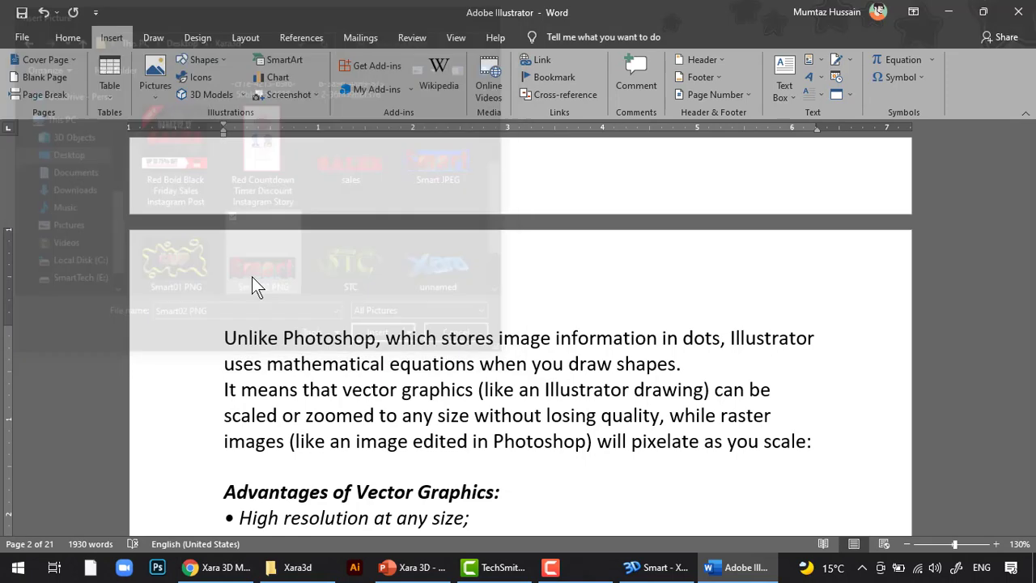
scroll(426, 324, down, 2)
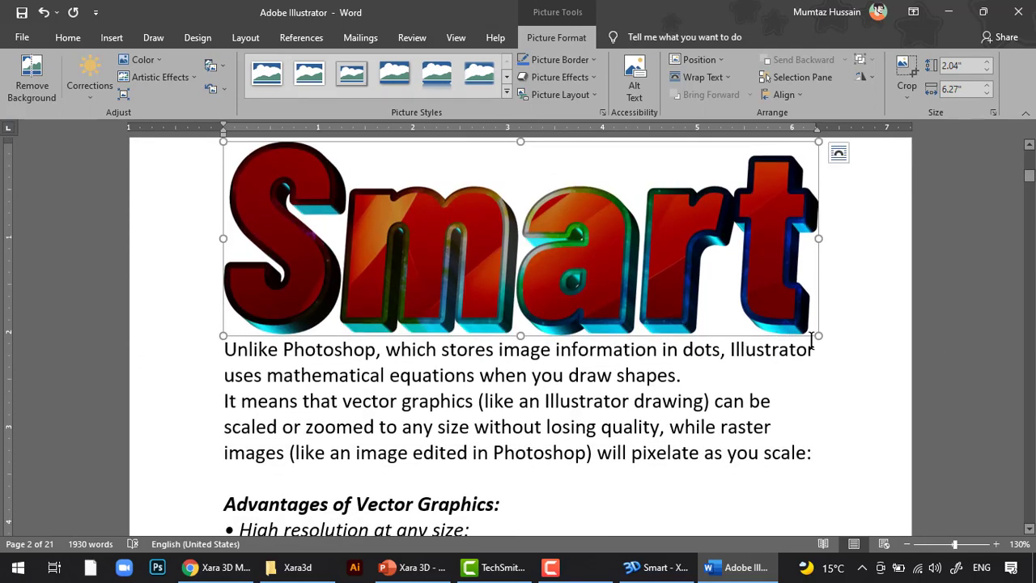
drag(820, 338, 493, 229)
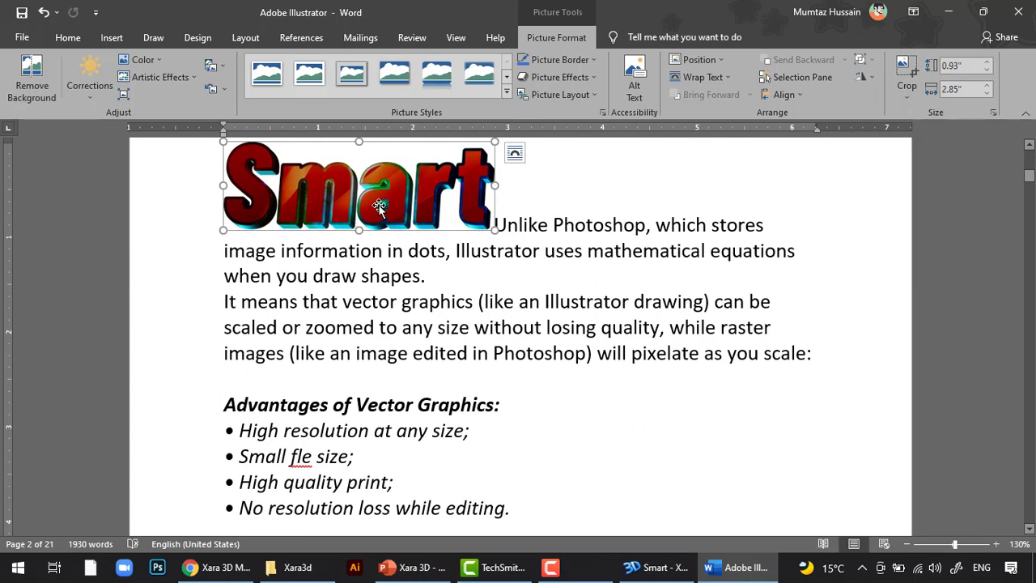
Set the Smart picture's text wrapping to Square beside the "Unlike Photoshop" paragraph.
drag(378, 206, 475, 282)
drag(407, 185, 408, 189)
click(692, 77)
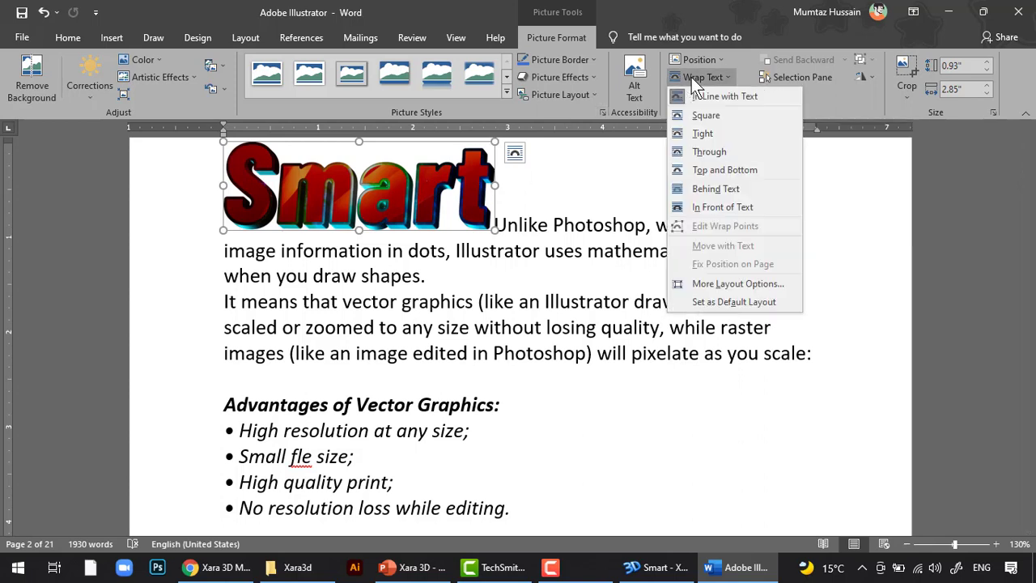
click(700, 118)
mouse_move(449, 200)
mouse_down()
mouse_move(640, 238)
mouse_move(745, 196)
mouse_move(443, 190)
mouse_move(443, 199)
mouse_up()
scroll(324, 228, up, 1)
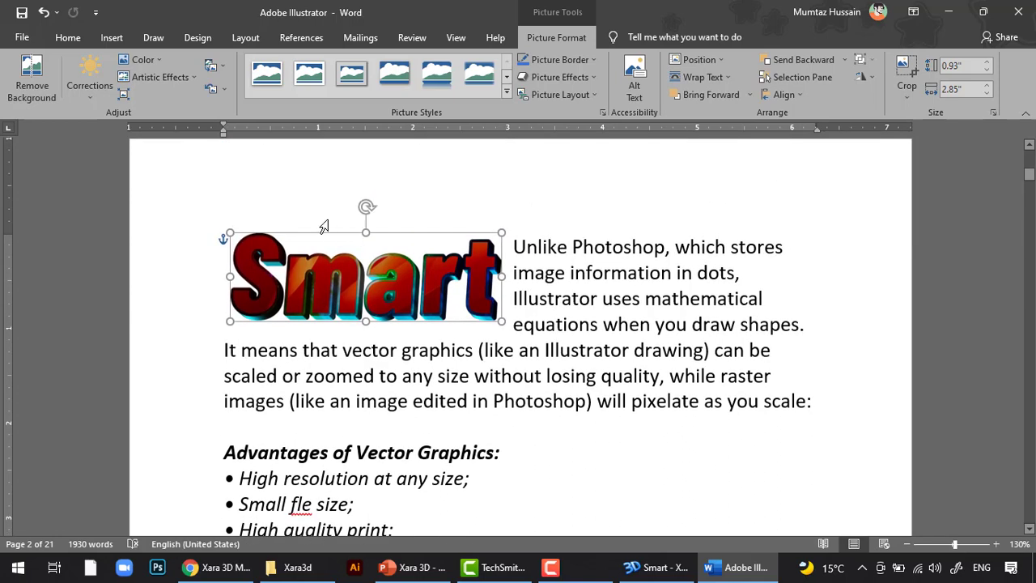
Rotate the Smart picture 90° counterclockwise and enlarge it to about 1.58" high by 4.86" wide along the page's left margin.
drag(367, 204, 222, 272)
drag(359, 318, 372, 451)
scroll(316, 438, down, 2)
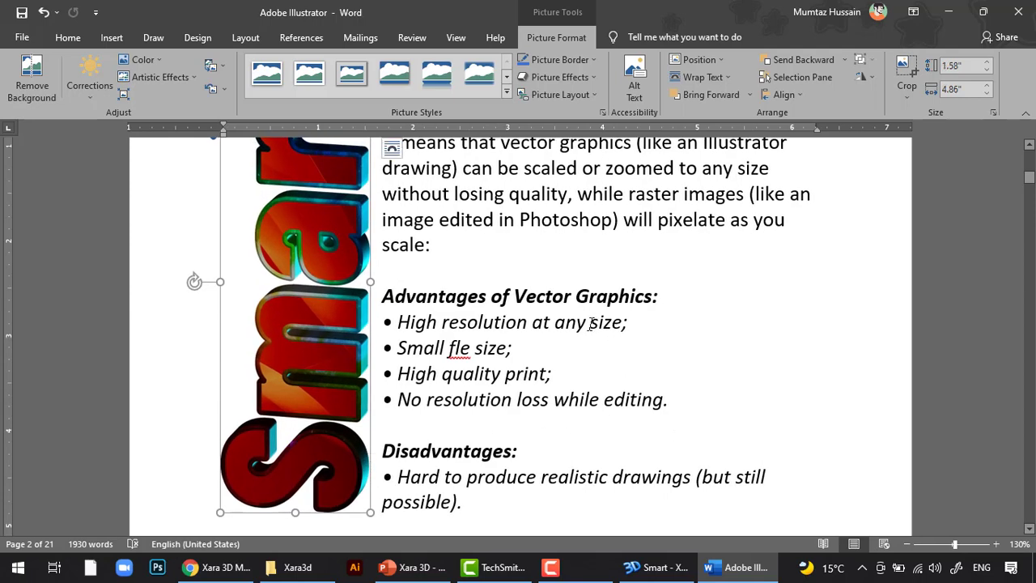
ctrl+scroll(591, 322, down, 3)
scroll(577, 302, up, 1)
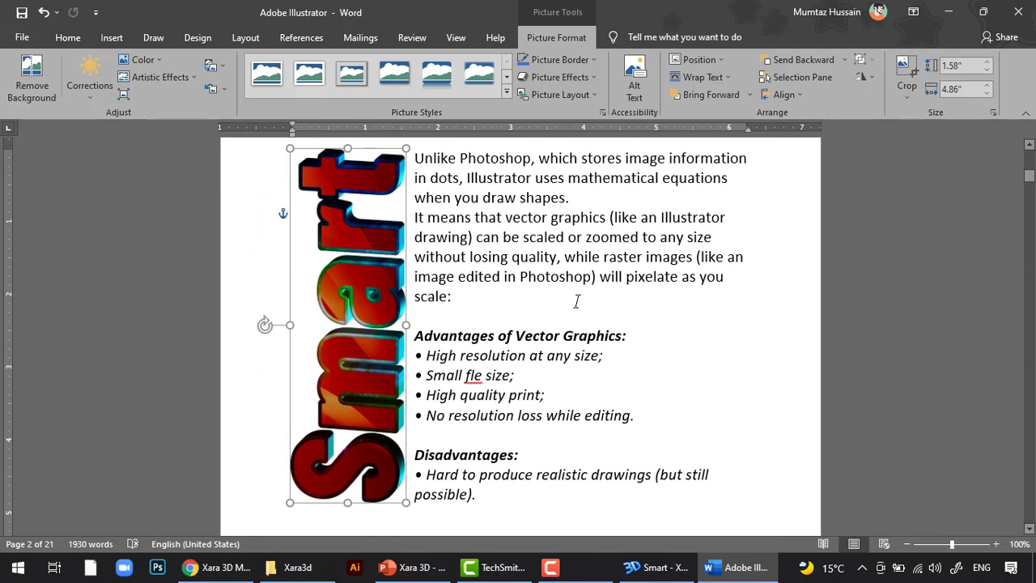
ctrl+scroll(578, 301, down, 1)
scroll(577, 301, up, 1)
click(578, 301)
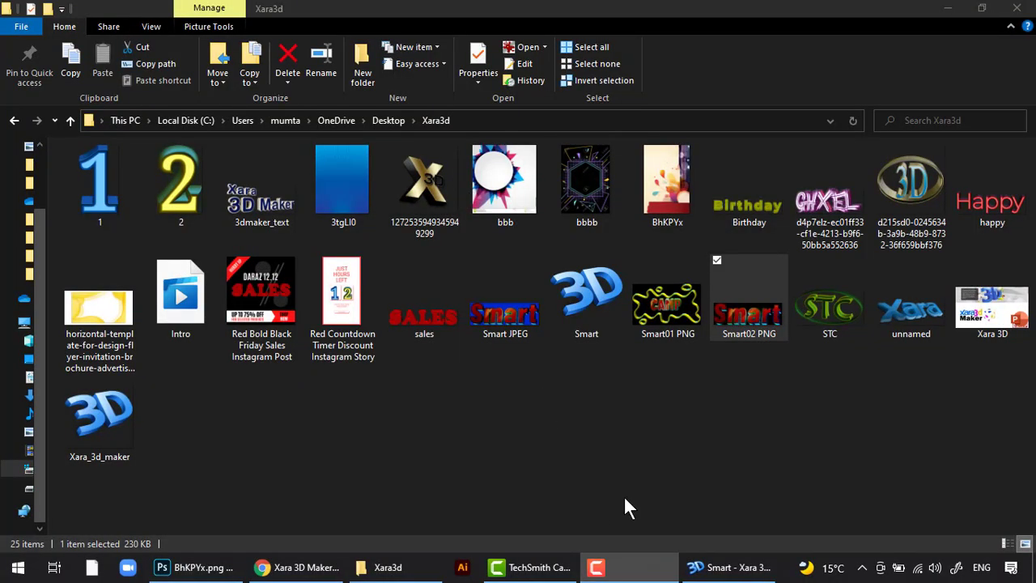
Switch to Photoshop and place Smart01 PNG from the Xara3d folder in BhKPYx.png, scaled to about 28% in the canvas's upper-left corner.
click(220, 567)
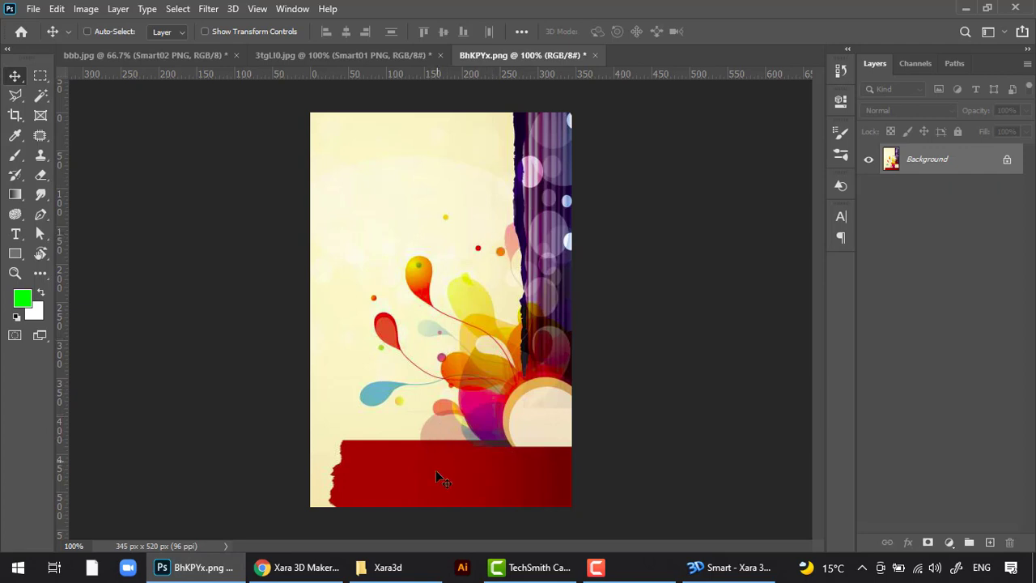
click(388, 566)
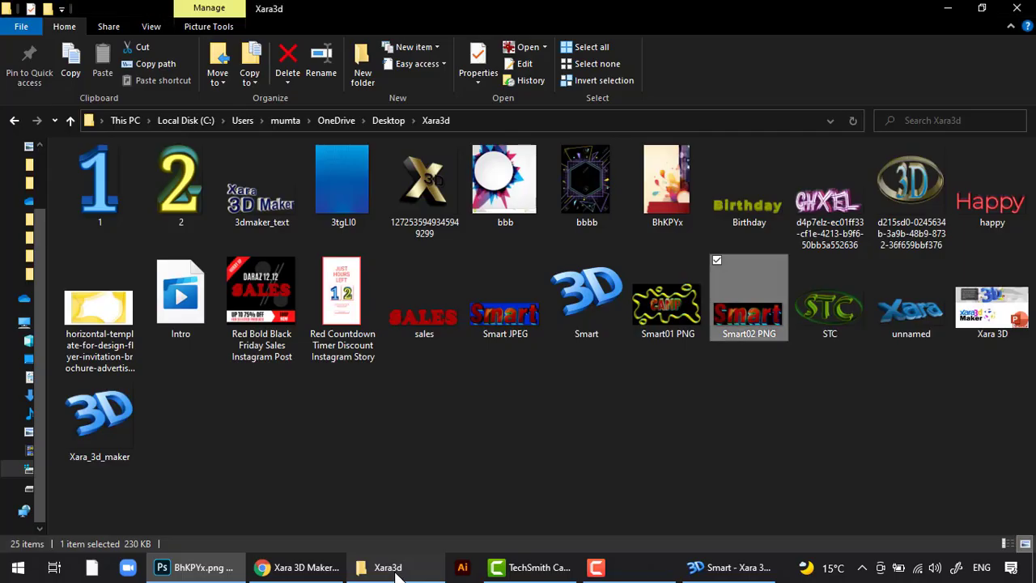
double_click(642, 314)
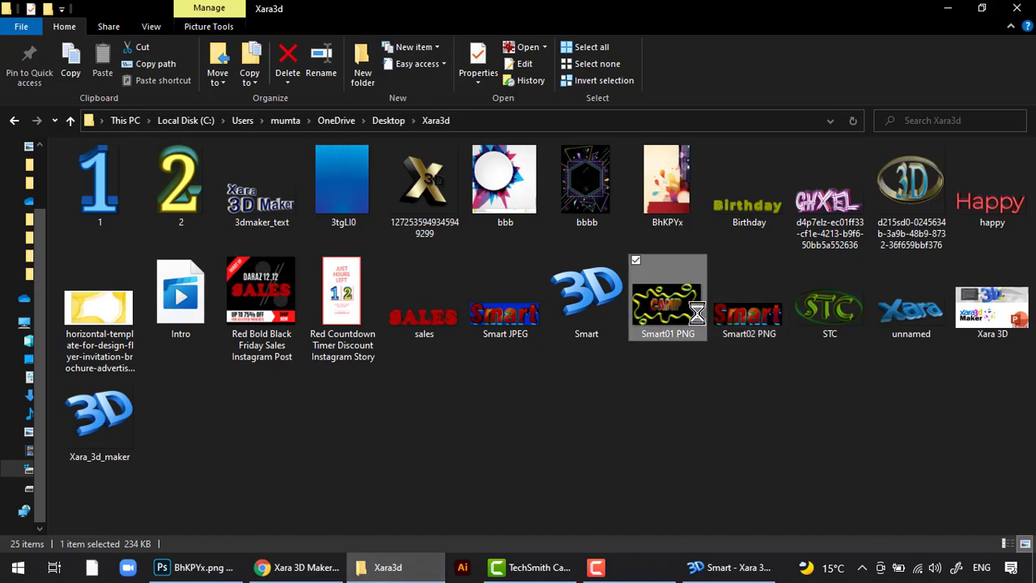
drag(671, 301, 424, 234)
drag(484, 289, 479, 163)
drag(572, 270, 497, 233)
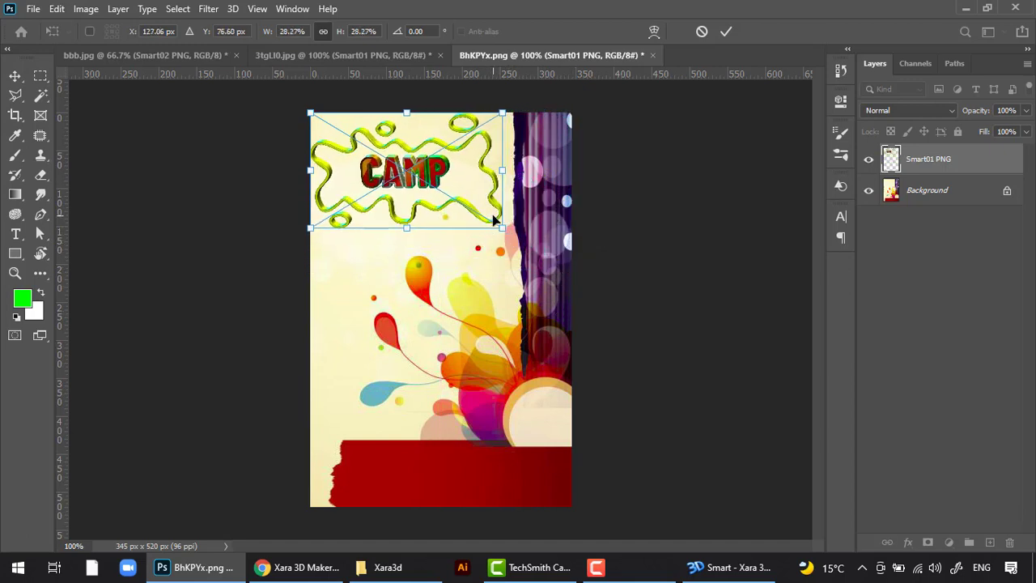
key(Return)
Nudge the CAMP graphic about 7 px to the right, away from the canvas edge.
key(Right)
key(Right)
key(Right)
key(Right)
key(Right)
key(Right)
key(Right)
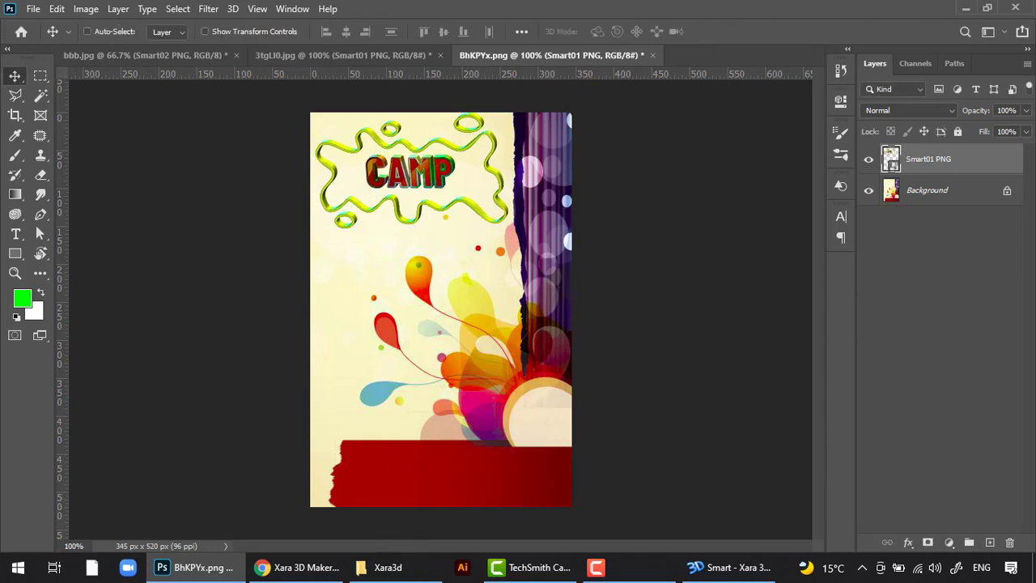
Place Smart02 PNG from the Xara3d folder in BhKPYx.png, move it onto the red strip and scale it down to fit inside.
mouse_move(401, 570)
click(403, 571)
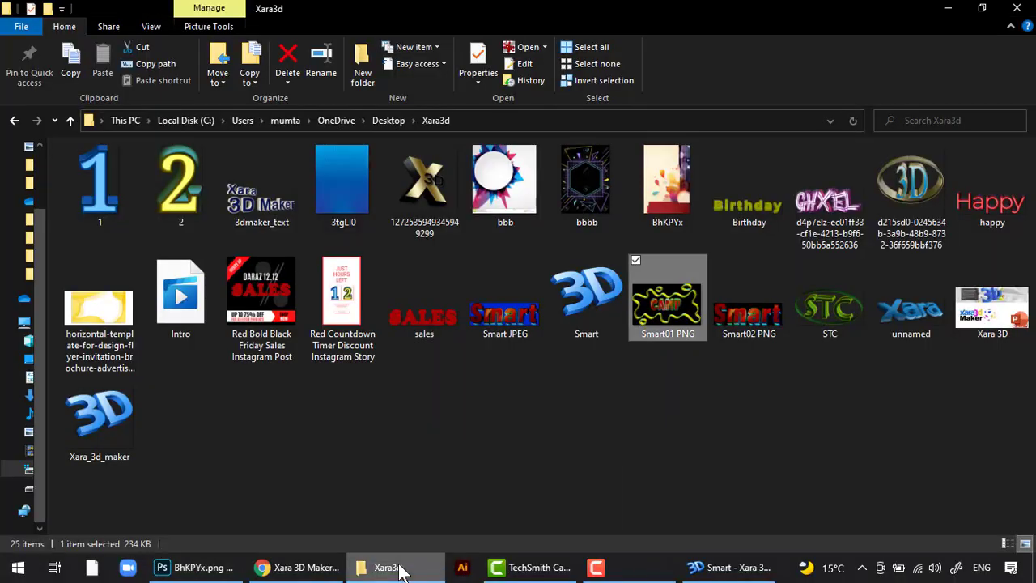
click(746, 317)
drag(400, 437, 485, 247)
drag(310, 266, 380, 290)
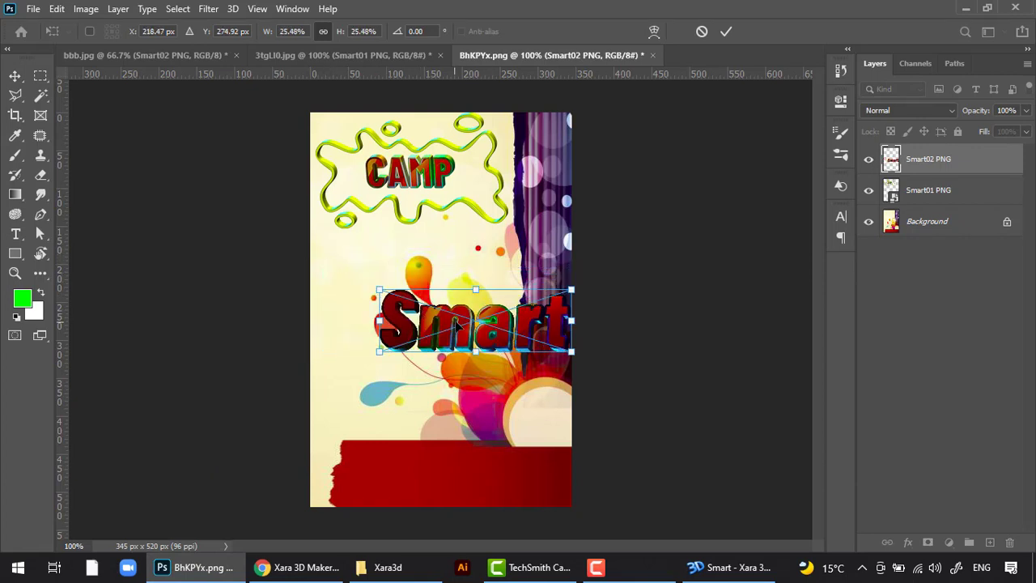
drag(460, 321, 443, 476)
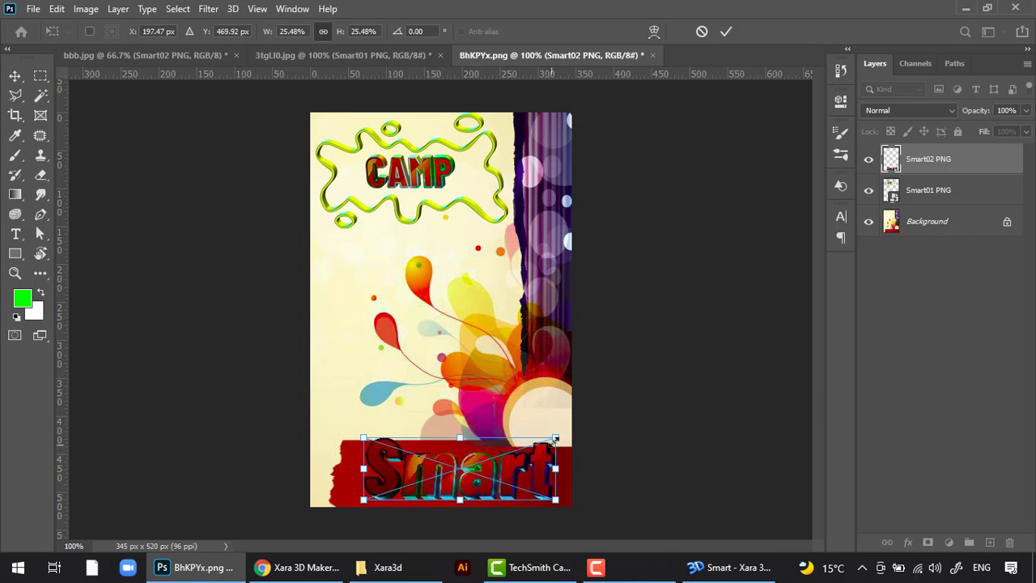
drag(557, 439, 502, 476)
key(Return)
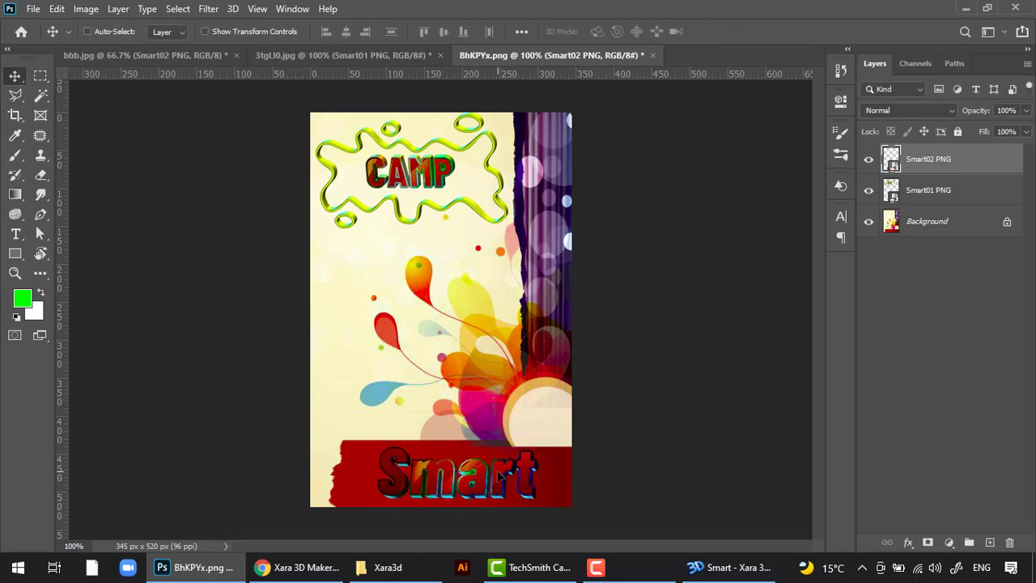
Shift the Smart graphic's colour using Hue/Saturation with Hue set to +52.
key(ctrl)
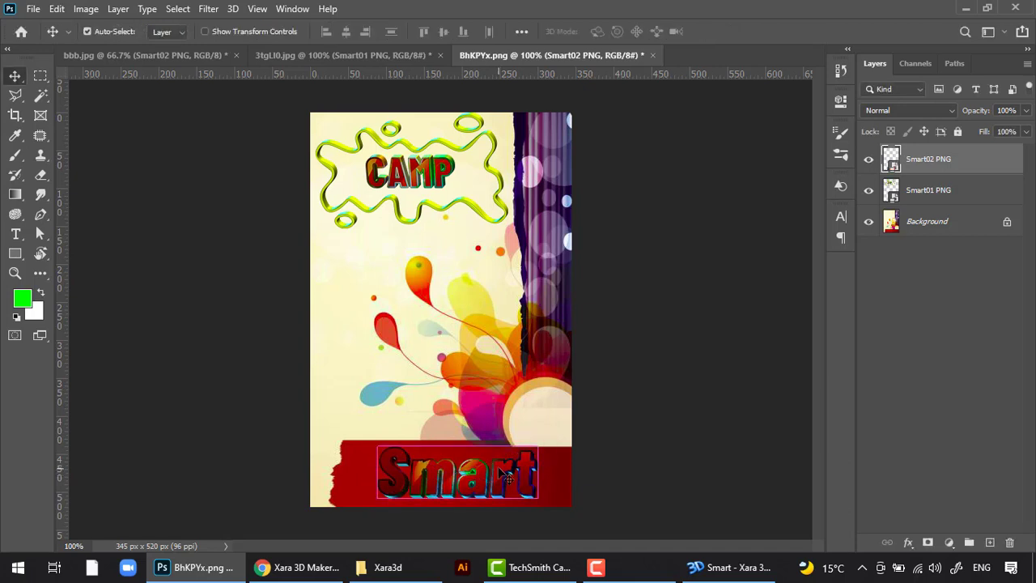
key(ctrl+u)
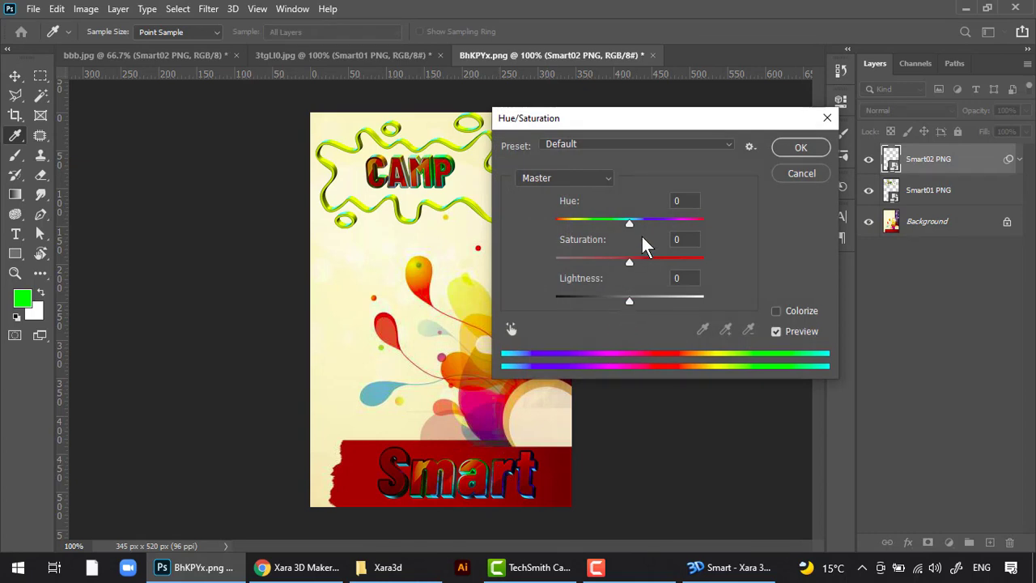
mouse_move(667, 224)
mouse_down()
mouse_move(685, 224)
mouse_move(668, 225)
mouse_up()
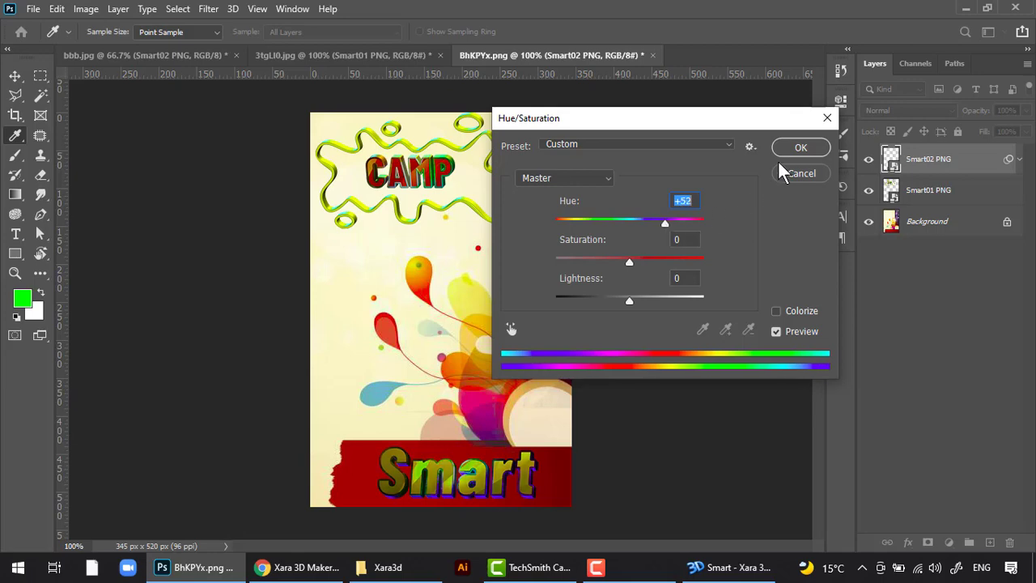
click(798, 147)
key(ctrl+plus)
drag(537, 231, 536, 100)
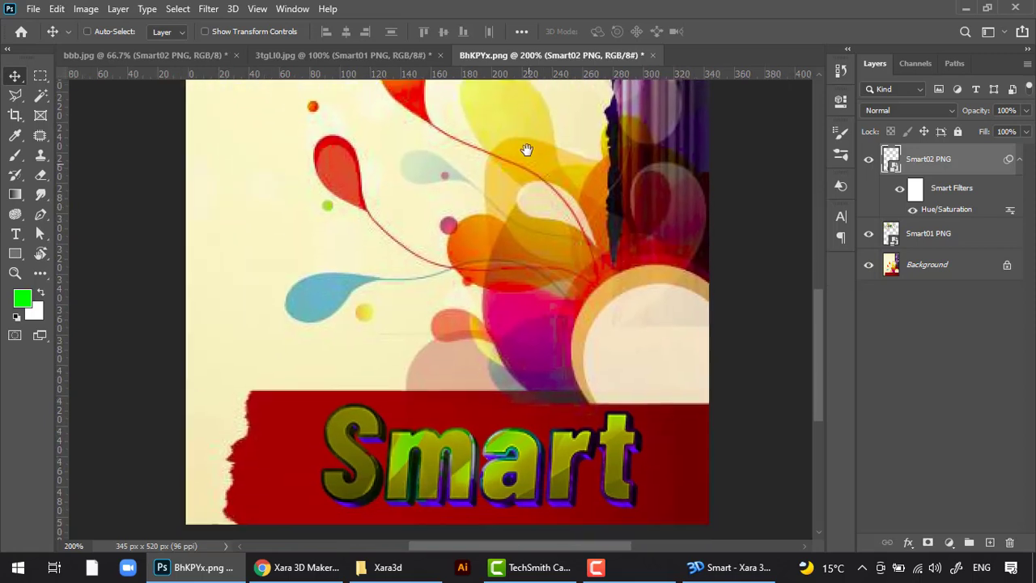
Review the bbb.jpg composition, the Xara 3D Maker 7 examples web page in Chrome and the Xara3d folder.
click(403, 53)
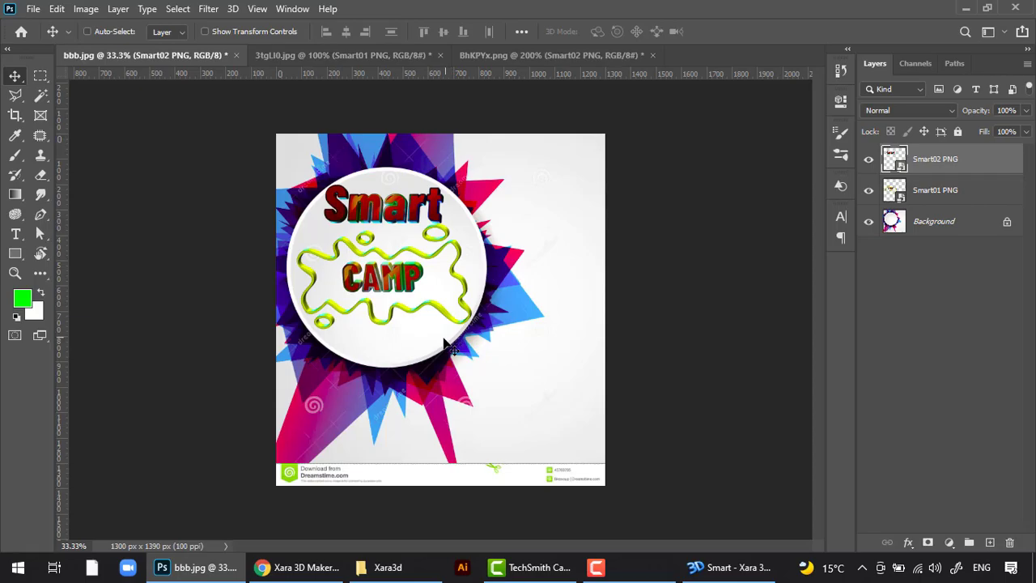
click(314, 567)
click(97, 9)
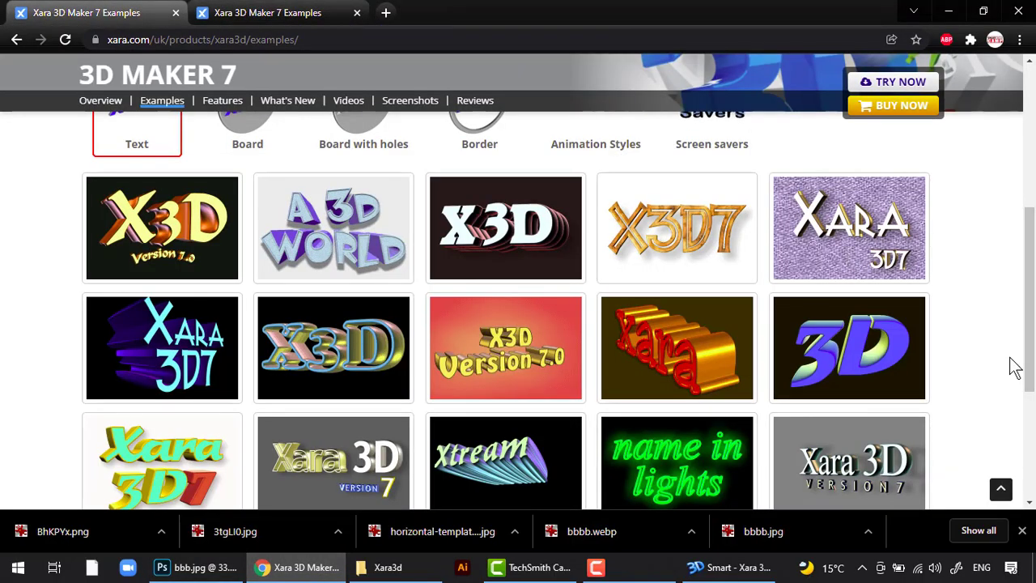
click(388, 567)
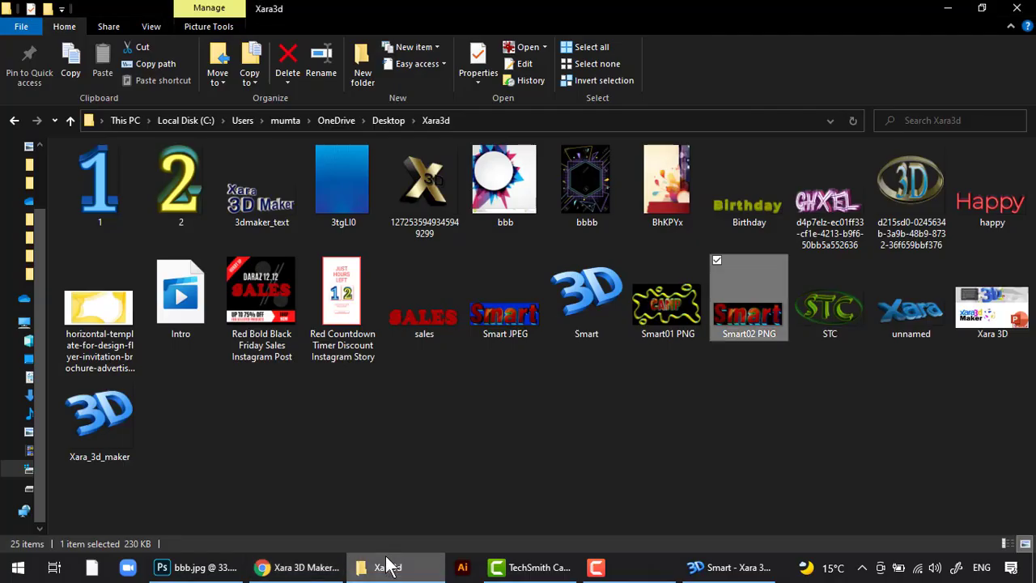
click(299, 567)
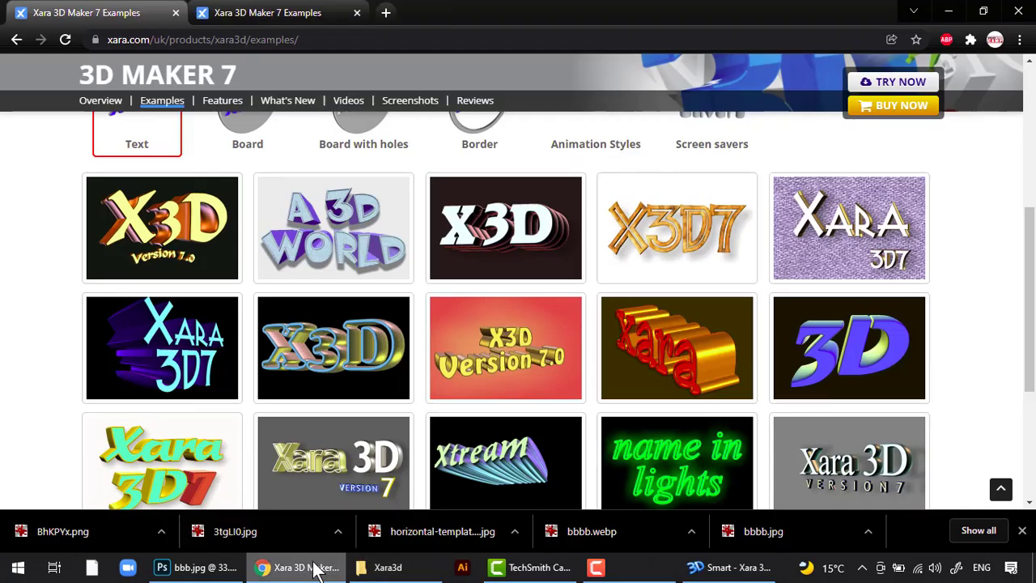